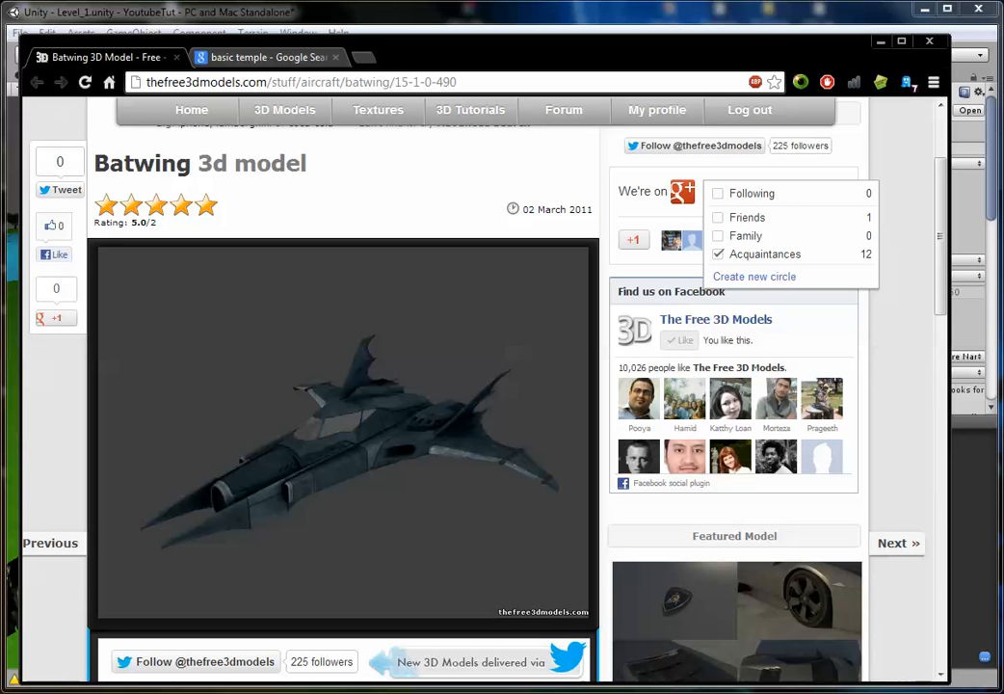
Step: Review the Batwing 3D model page, including its preview, file formats and download section
scroll(245, 415, down, 6)
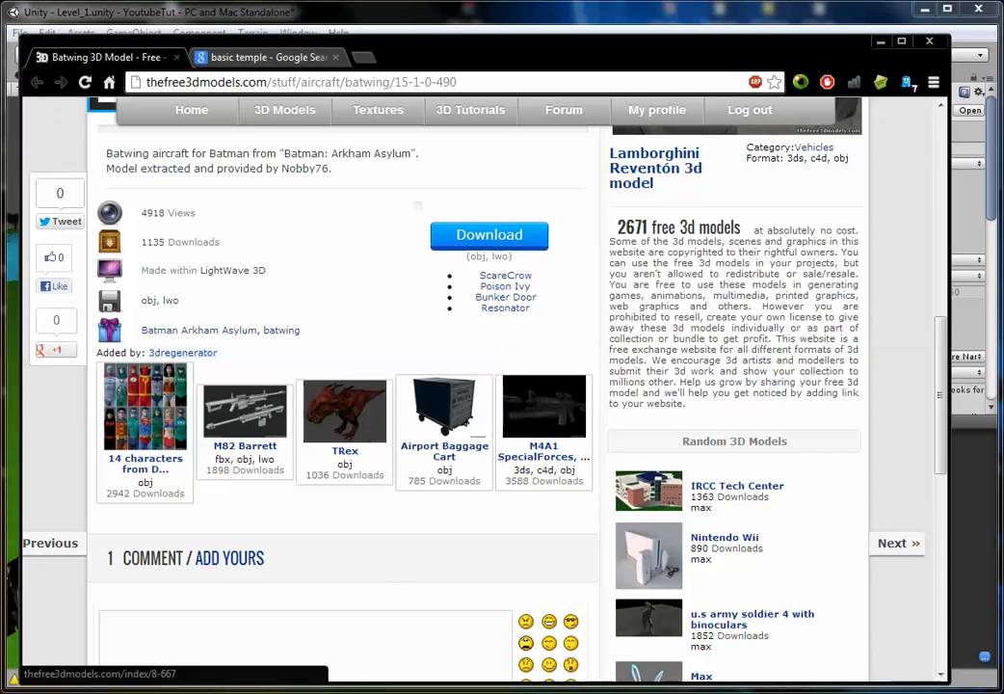
scroll(183, 353, up, 4)
scroll(343, 386, up, 1)
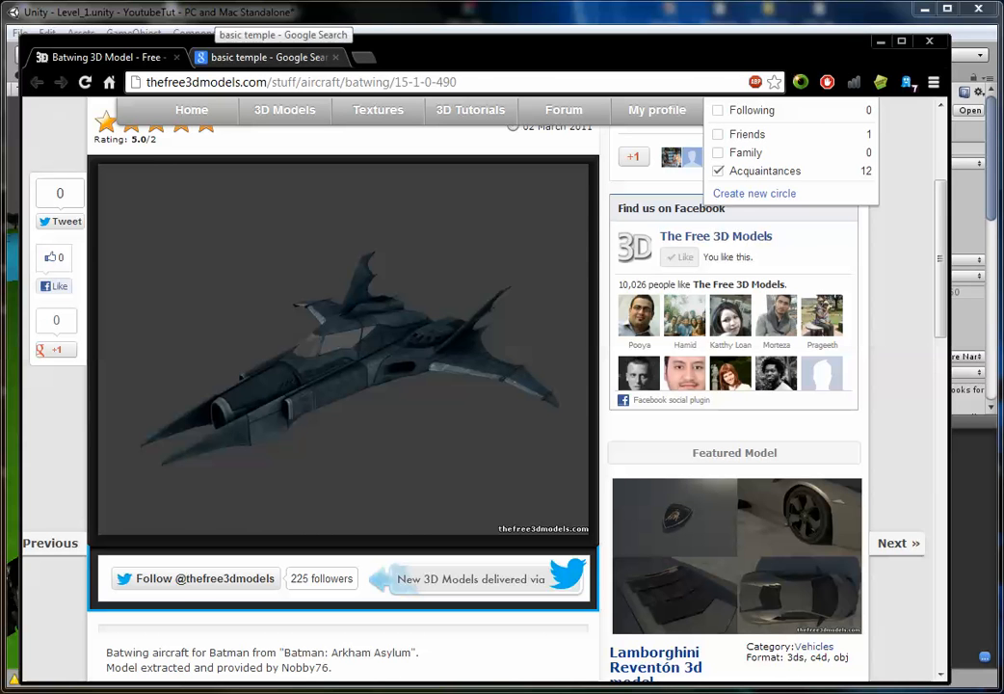
Step: Browse the "basic temple" image results for models from thefree3dmodels.com and close the search page
click(265, 57)
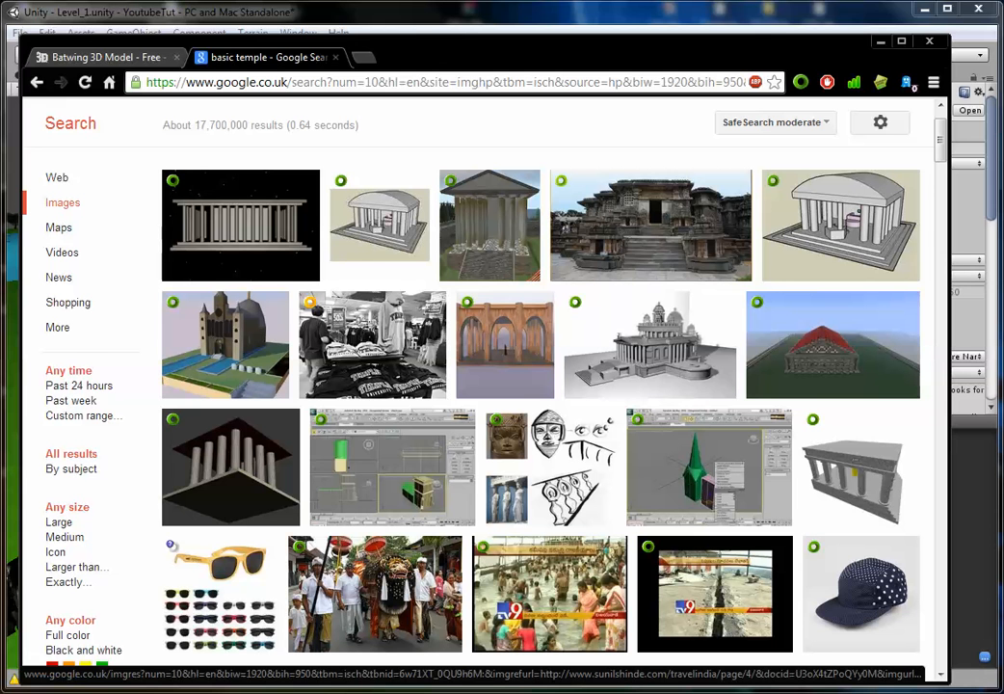
scroll(482, 386, up, 3)
click(238, 151)
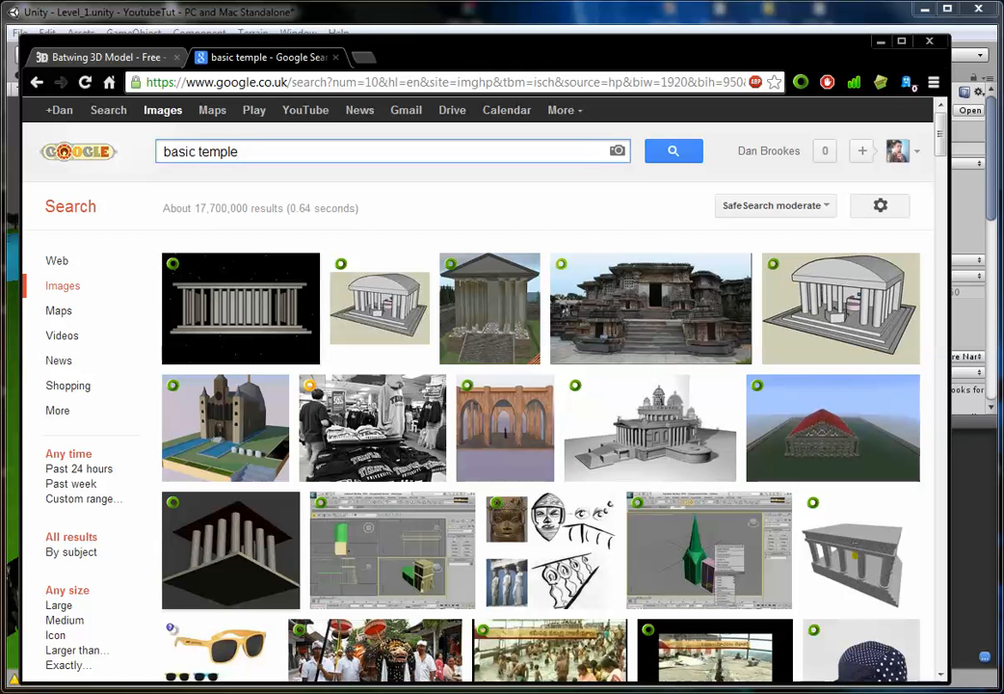
mouse_move(231, 540)
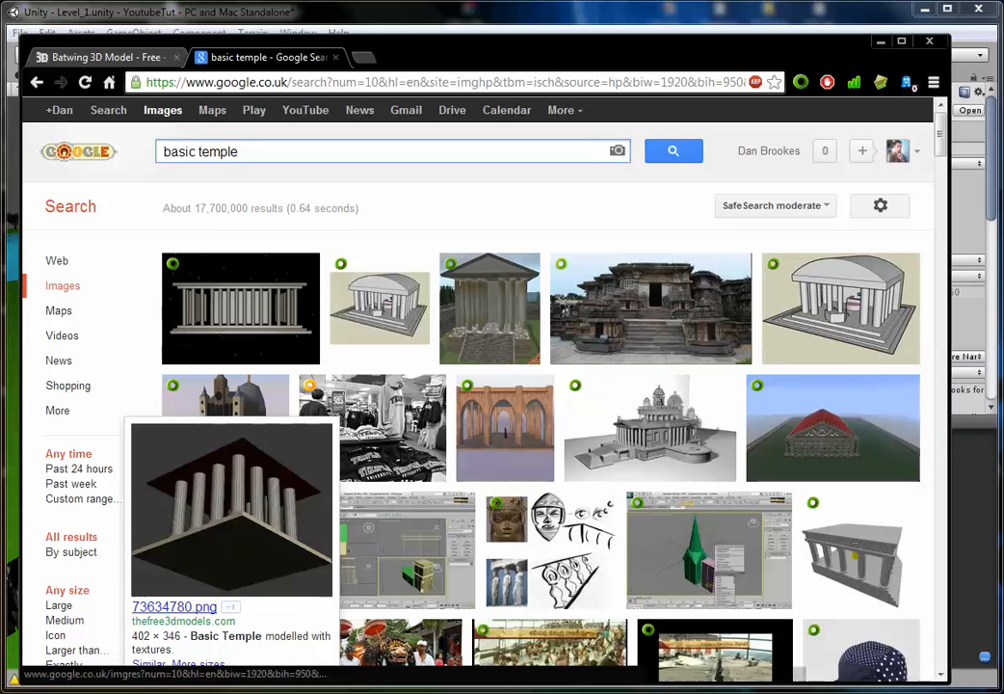
scroll(231, 540, down, 5)
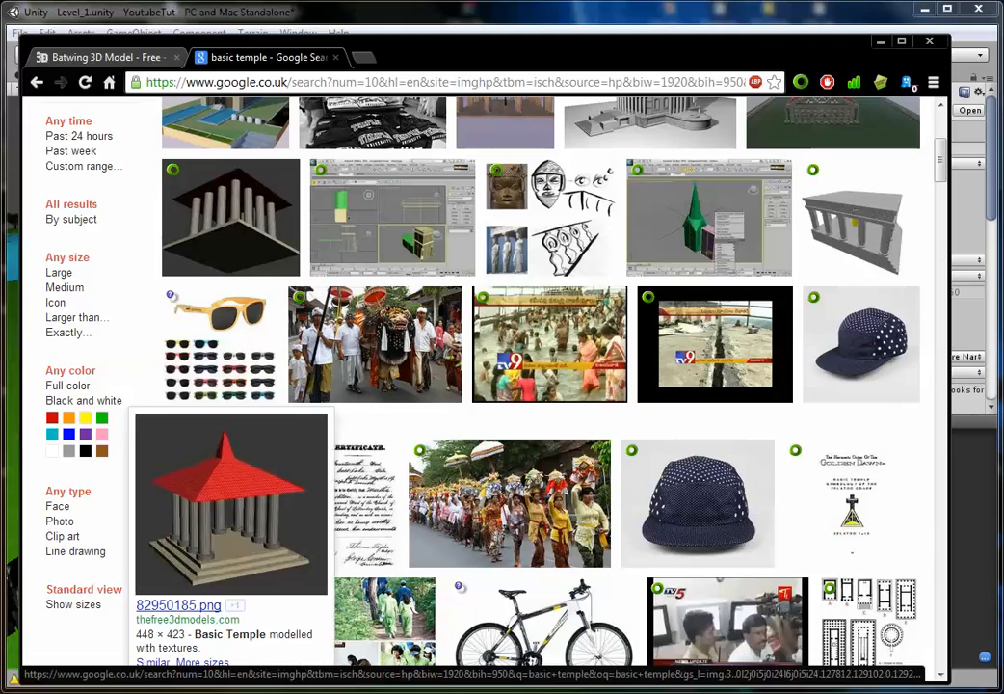
scroll(231, 501, down, 5)
scroll(231, 473, down, 2)
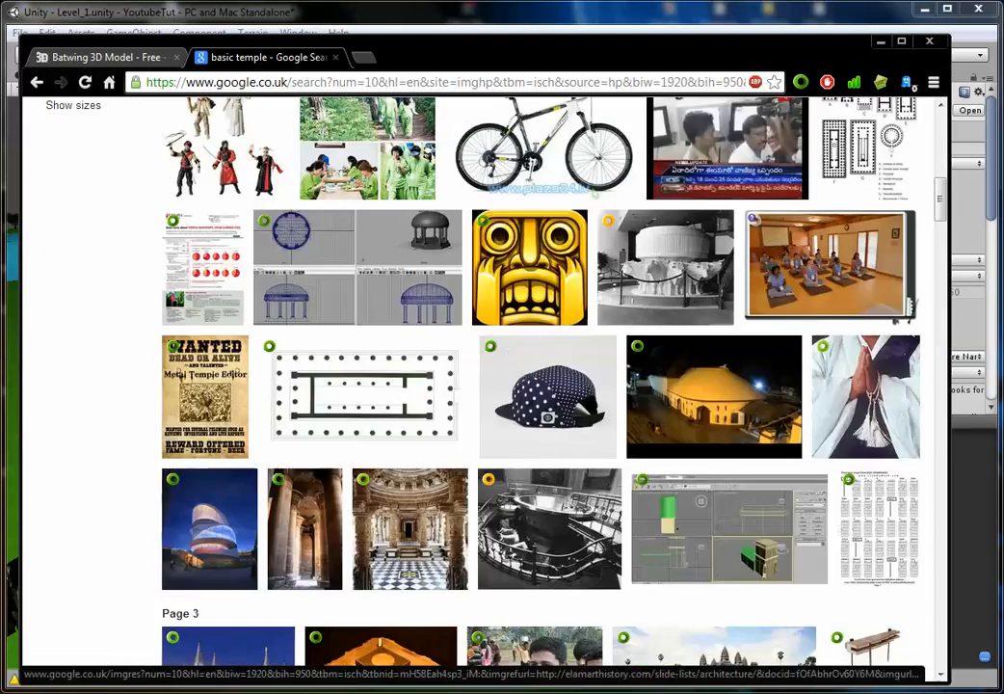
scroll(232, 473, up, 4)
mouse_move(232, 337)
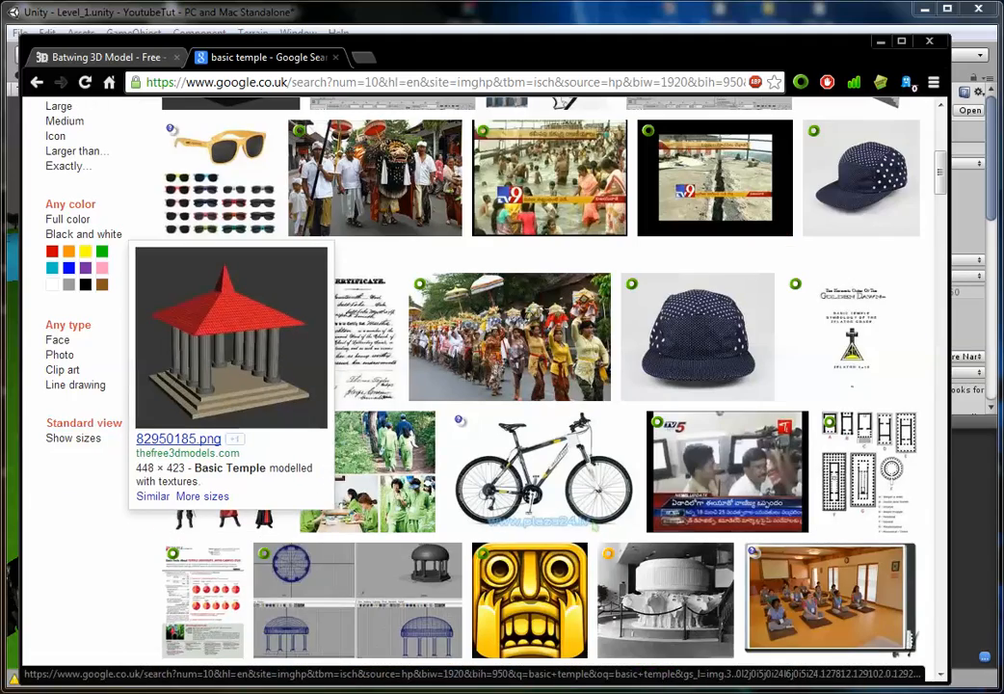
scroll(232, 338, up, 7)
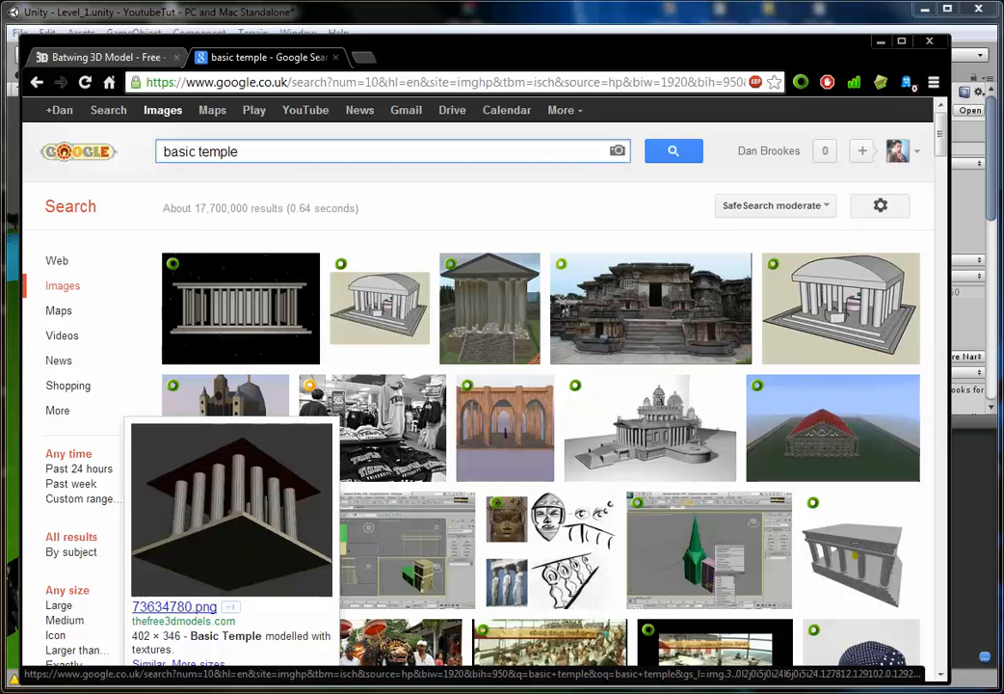
click(335, 57)
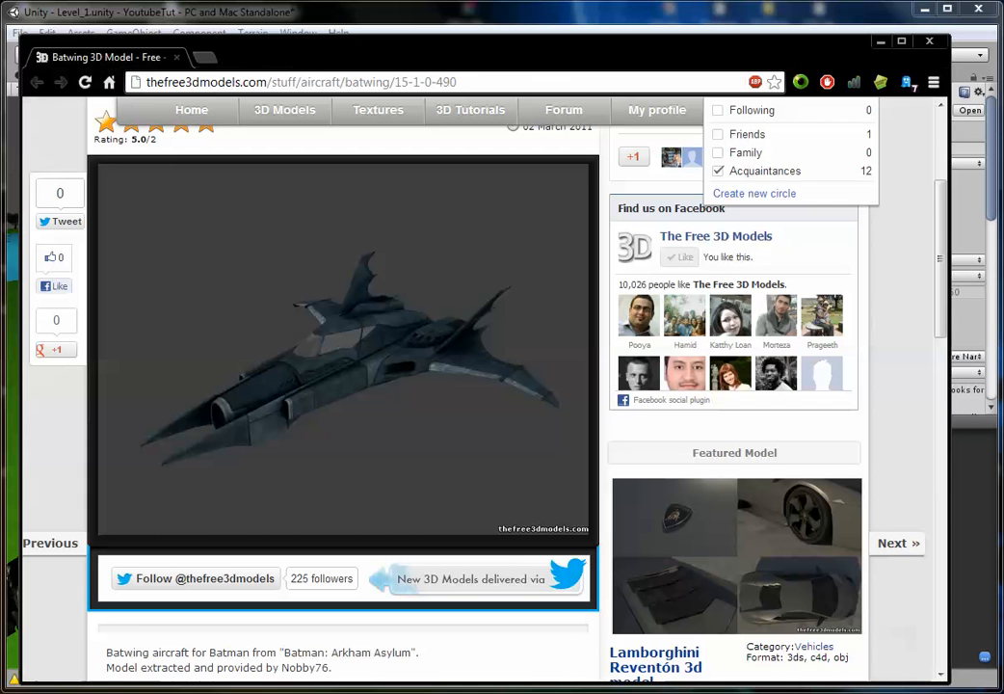
Step: Switch to Unity, add the Batwing model to the scene and move it beside the Humvee at about X -284, Y -252.6, Z 814.6
click(880, 41)
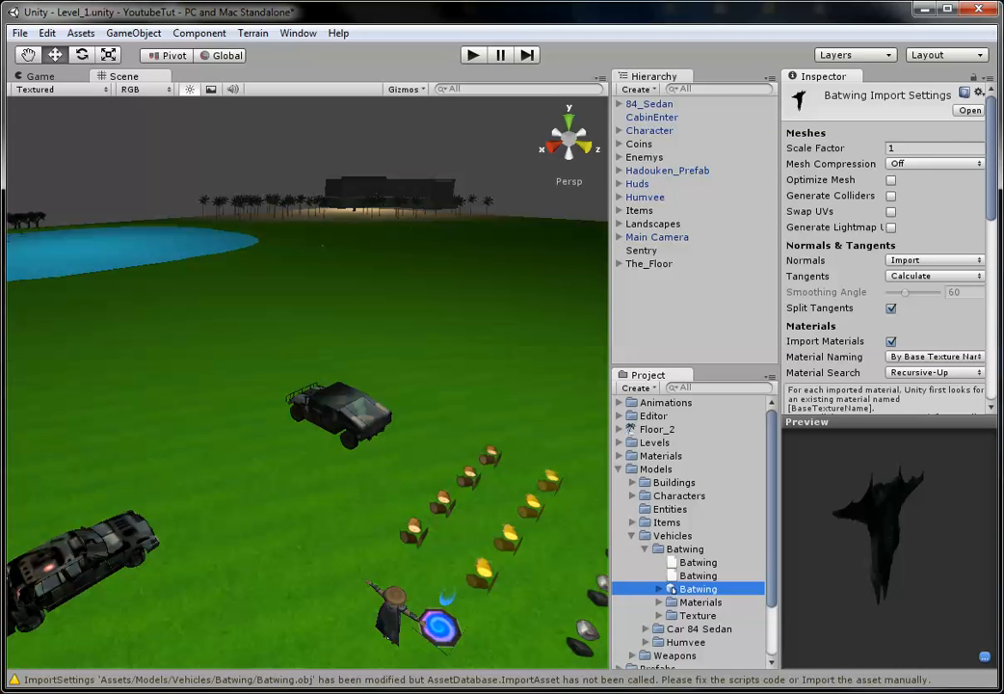
drag(687, 588, 232, 384)
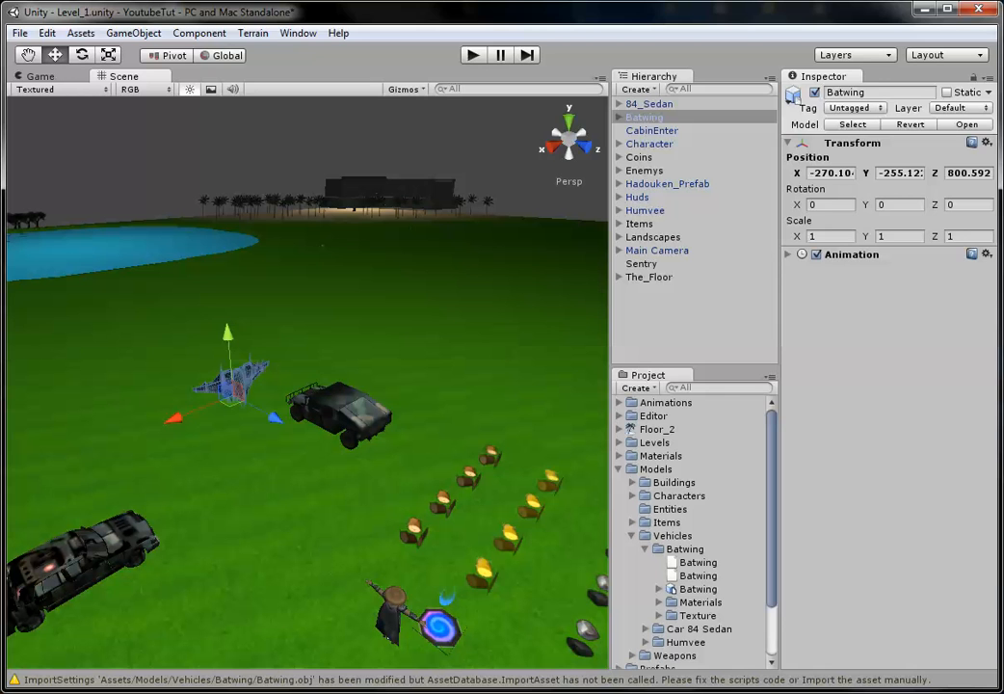
click(698, 589)
click(231, 384)
drag(275, 415, 359, 465)
drag(307, 379, 308, 357)
drag(257, 442, 342, 398)
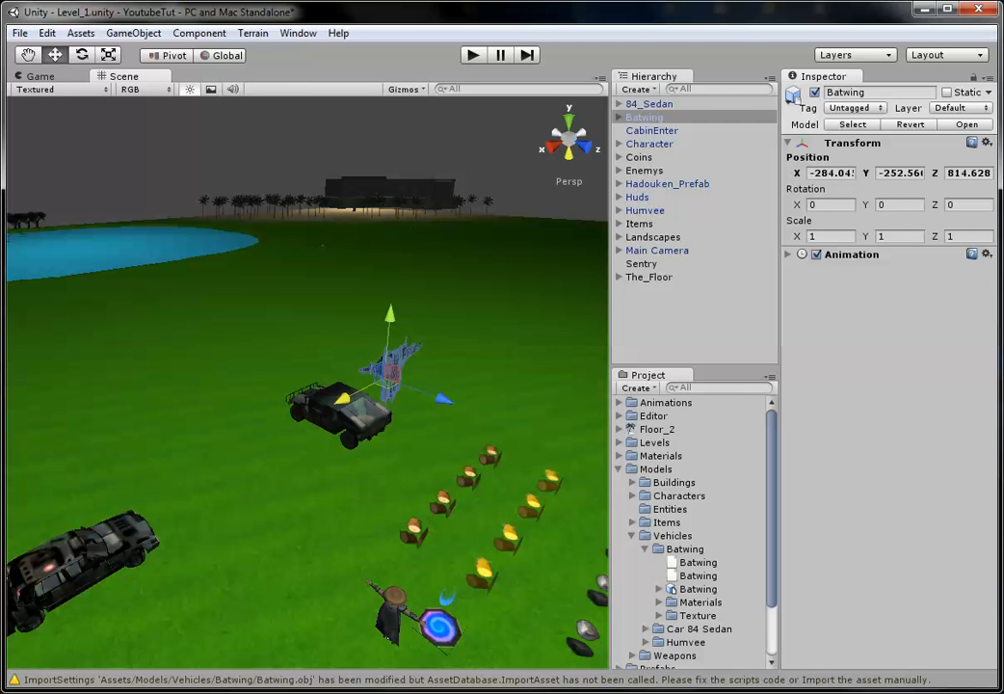
Step: Unparent the Batwing mesh from its root object, accepting the loss of the prefab connection
click(619, 117)
drag(657, 130, 658, 318)
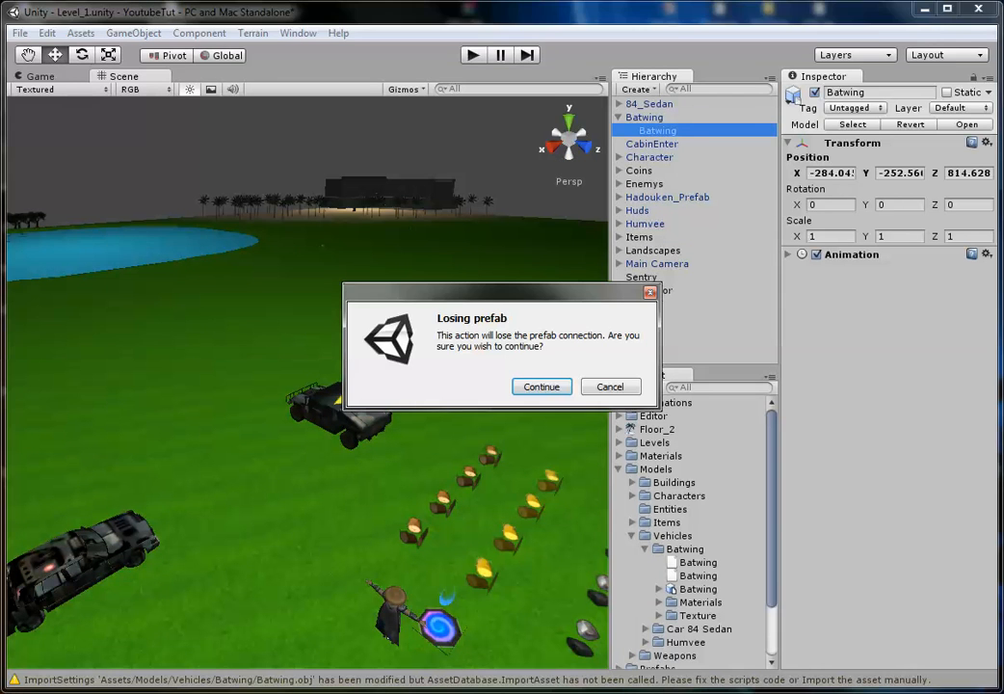
key(Return)
Step: Rotate the separated Batwing mesh to -90 degrees on the X axis
key(e)
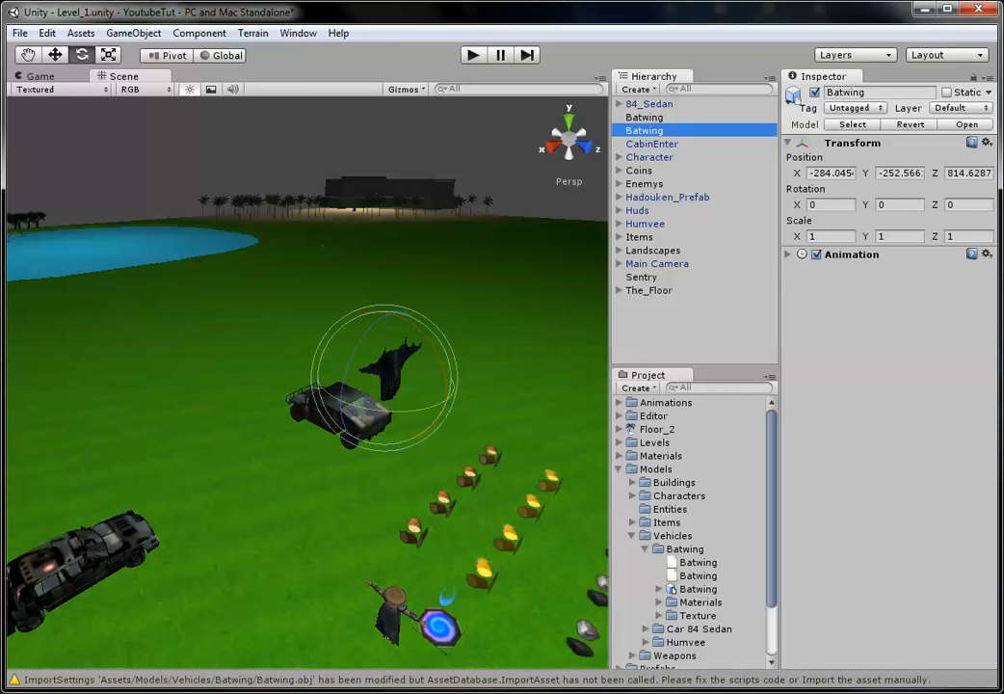
drag(446, 378, 429, 227)
key(ctrl+z)
click(644, 116)
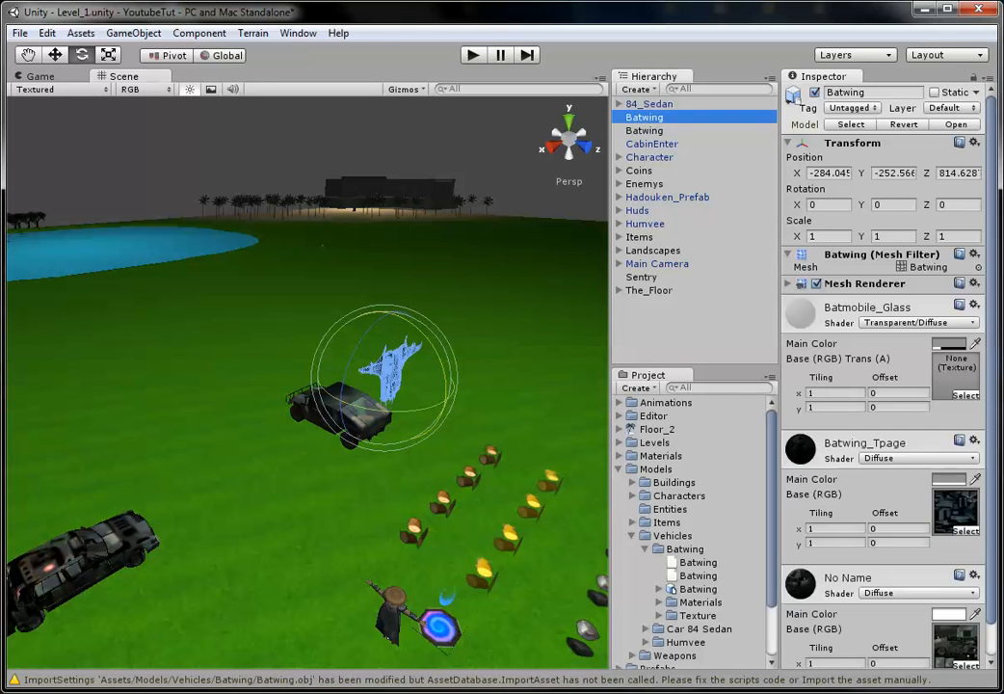
drag(447, 378, 424, 164)
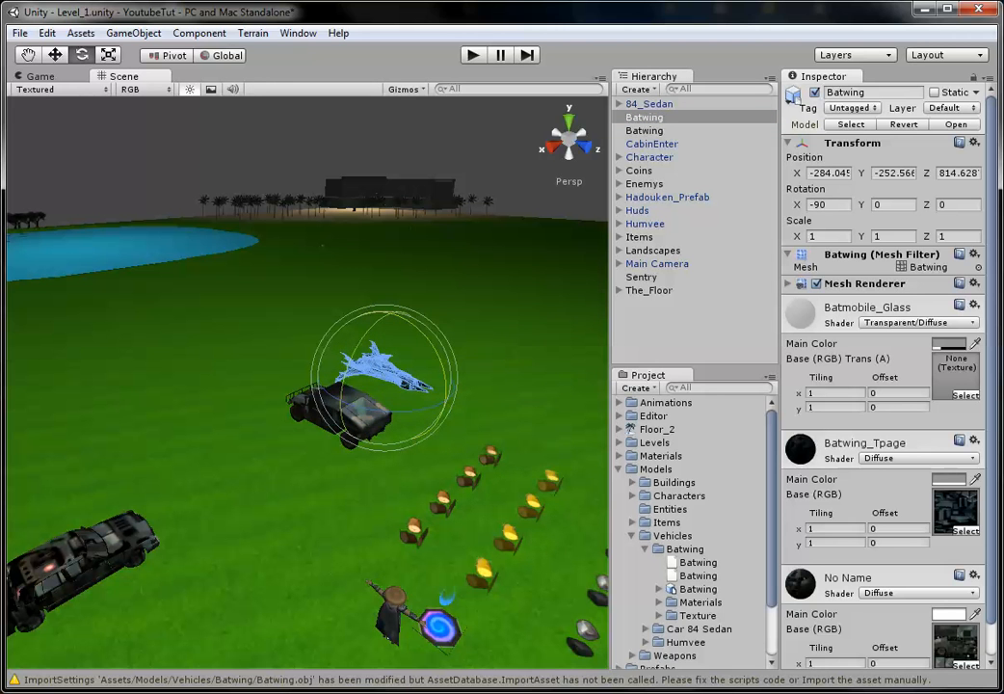
Step: Raise the empty Batwing object to about Y -251.79 to centre its pivot on the aircraft mesh
scroll(343, 385, up, 10)
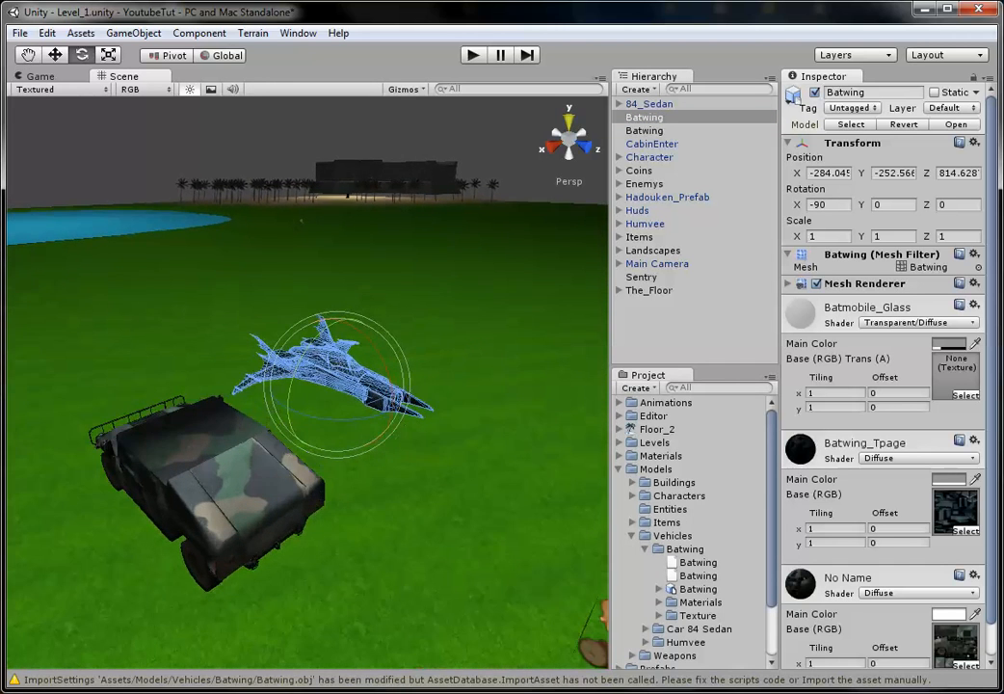
click(569, 122)
click(644, 130)
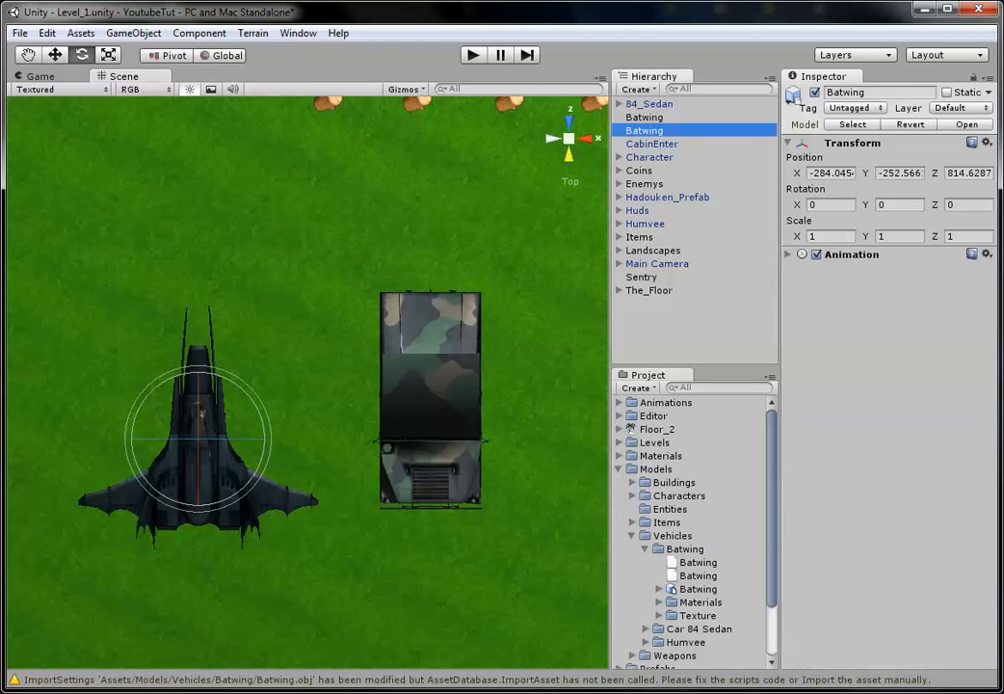
key(w)
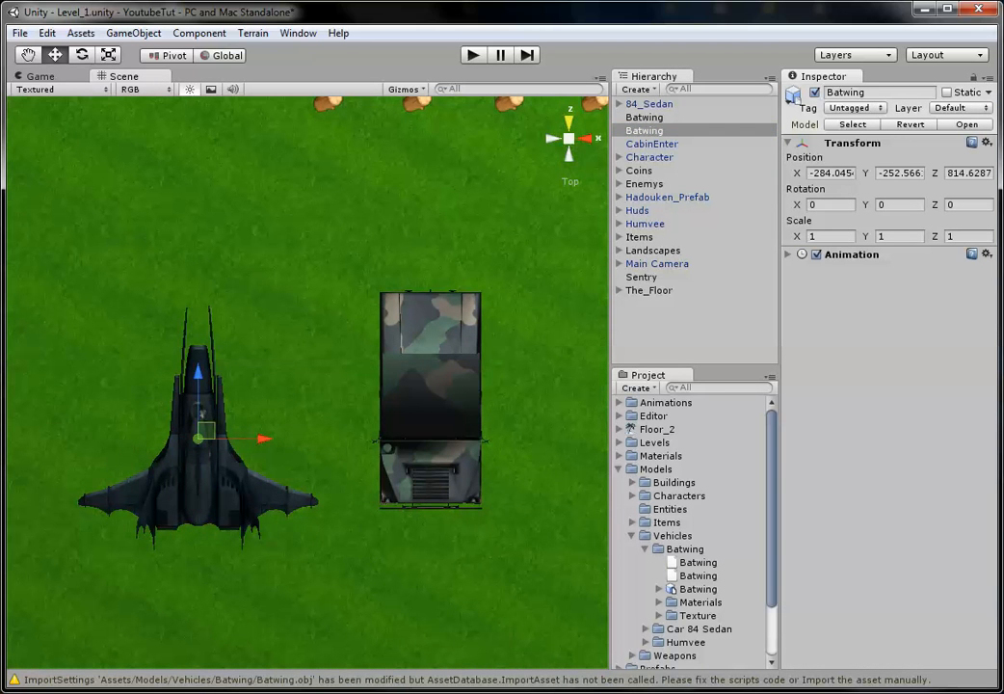
click(569, 123)
scroll(307, 382, up, 6)
drag(459, 405, 459, 384)
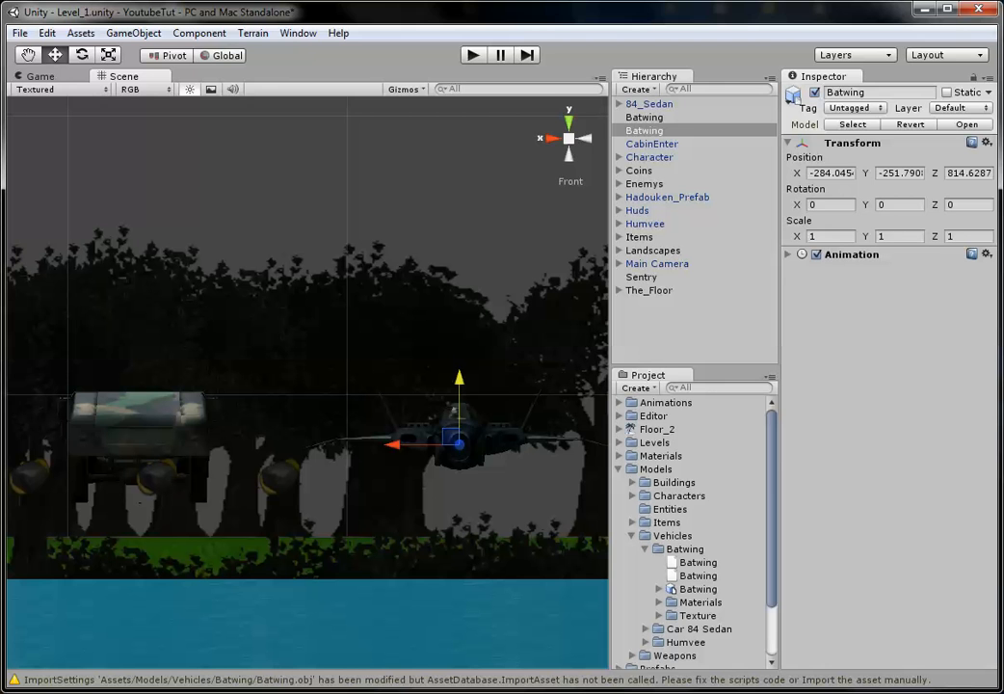
Step: Parent the Batwing mesh back under the empty Batwing object and move it away from the Humvee to about X -288.8
drag(644, 117, 643, 130)
click(644, 117)
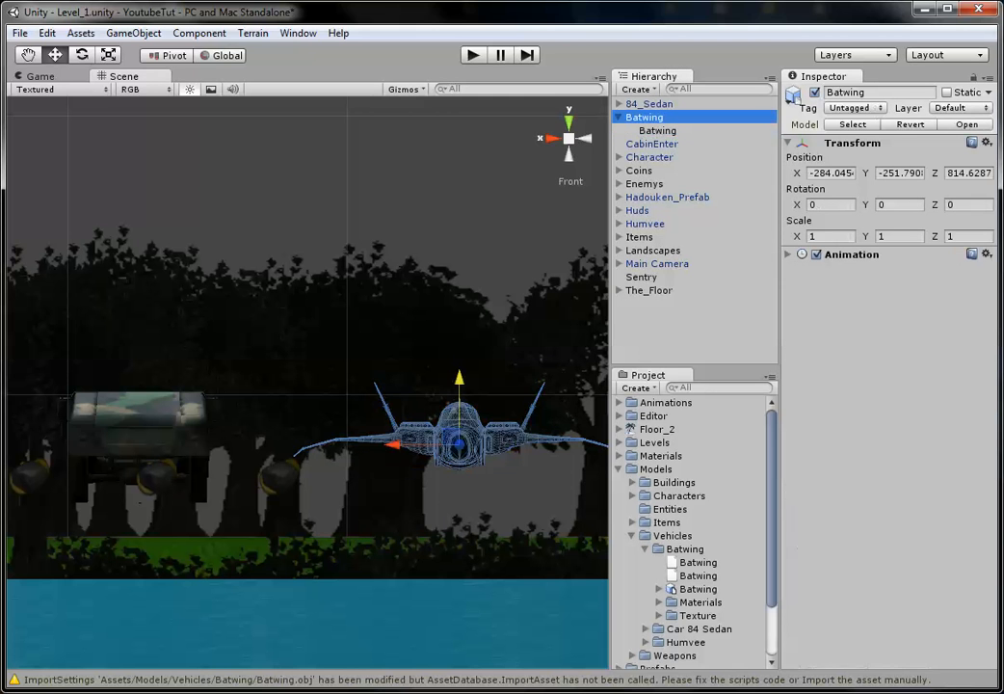
click(569, 139)
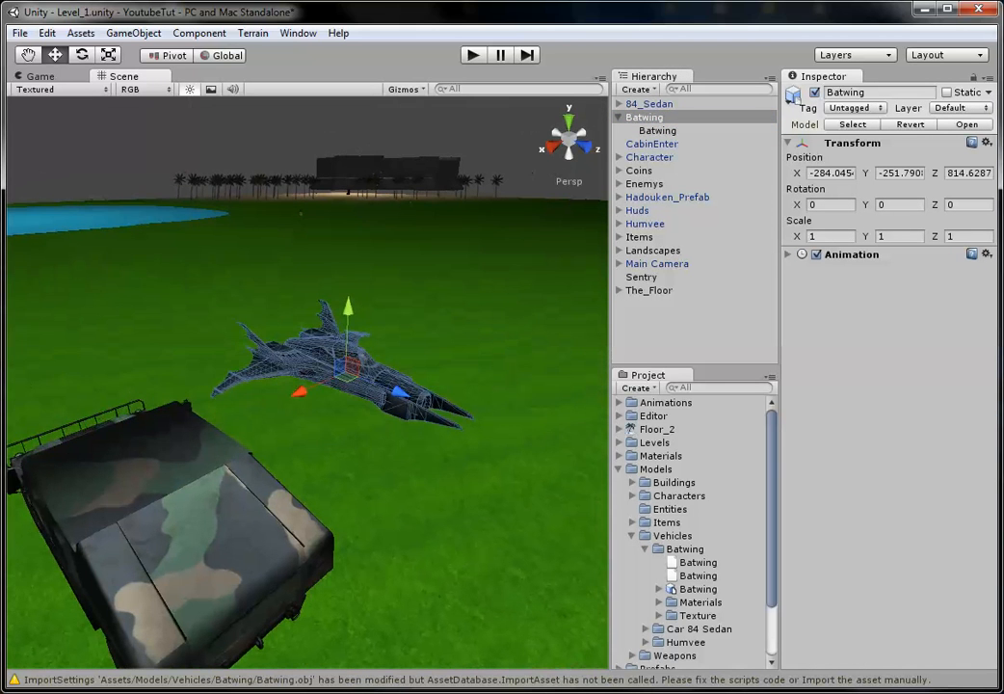
drag(300, 392, 355, 366)
scroll(354, 366, down, 2)
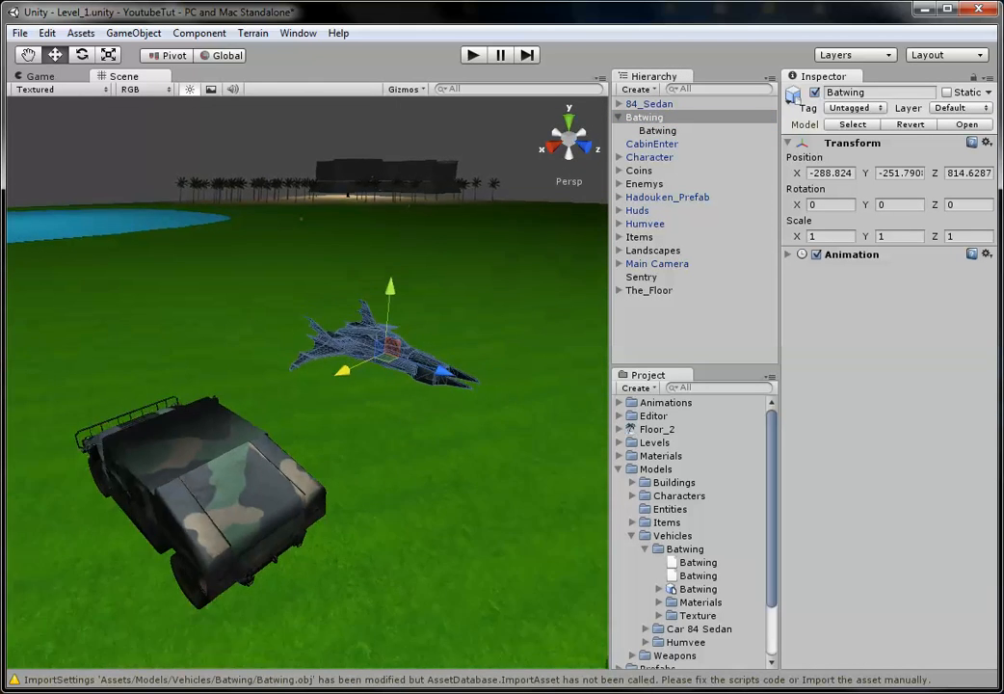
middle_drag(355, 366, 334, 394)
Step: Check the 84_Sedan's components for reference and add a Rigidbody to the parent Batwing object, expanding its settings
click(648, 103)
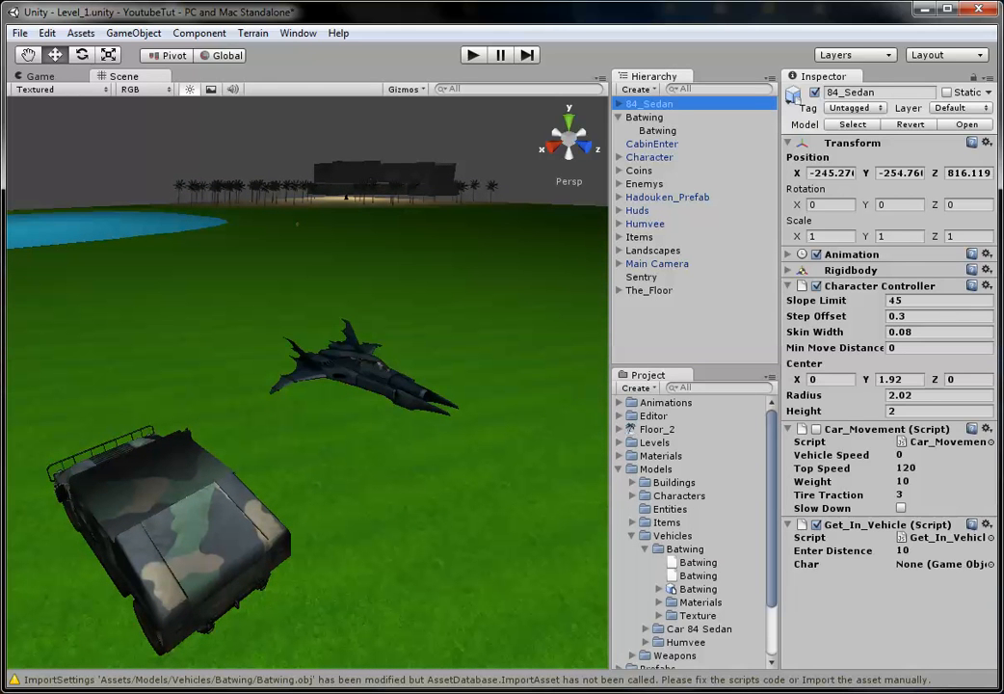
click(644, 116)
click(200, 32)
mouse_move(222, 88)
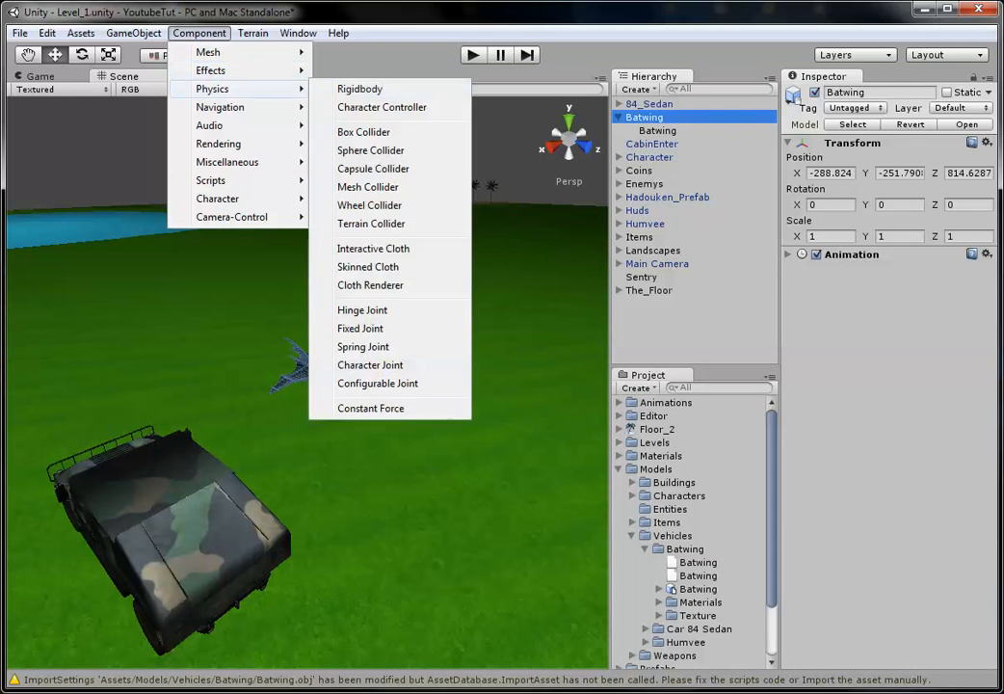
click(360, 89)
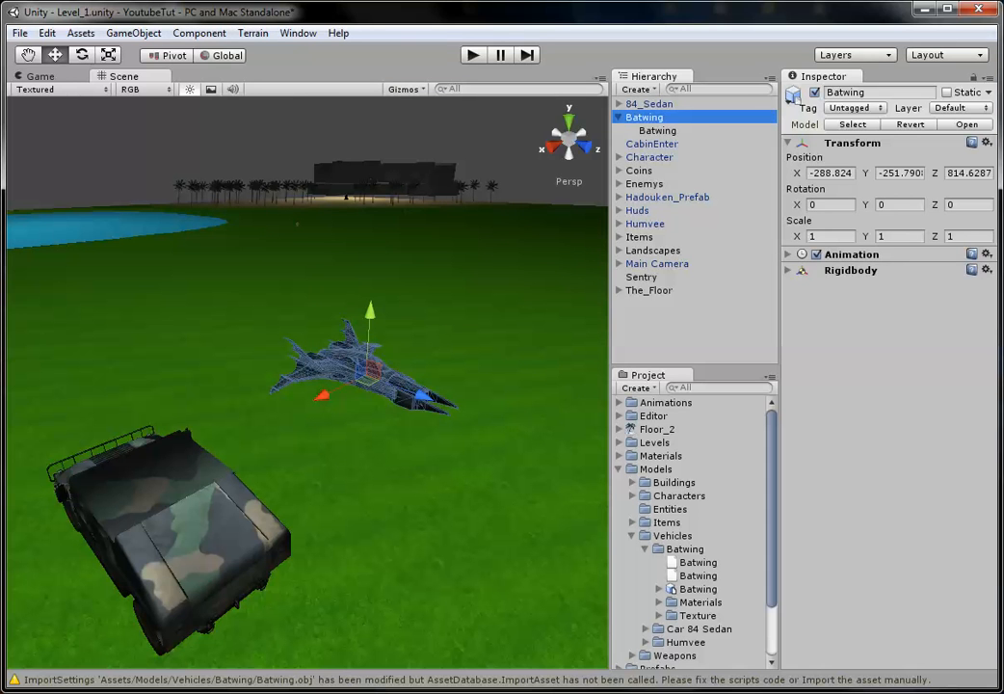
click(850, 270)
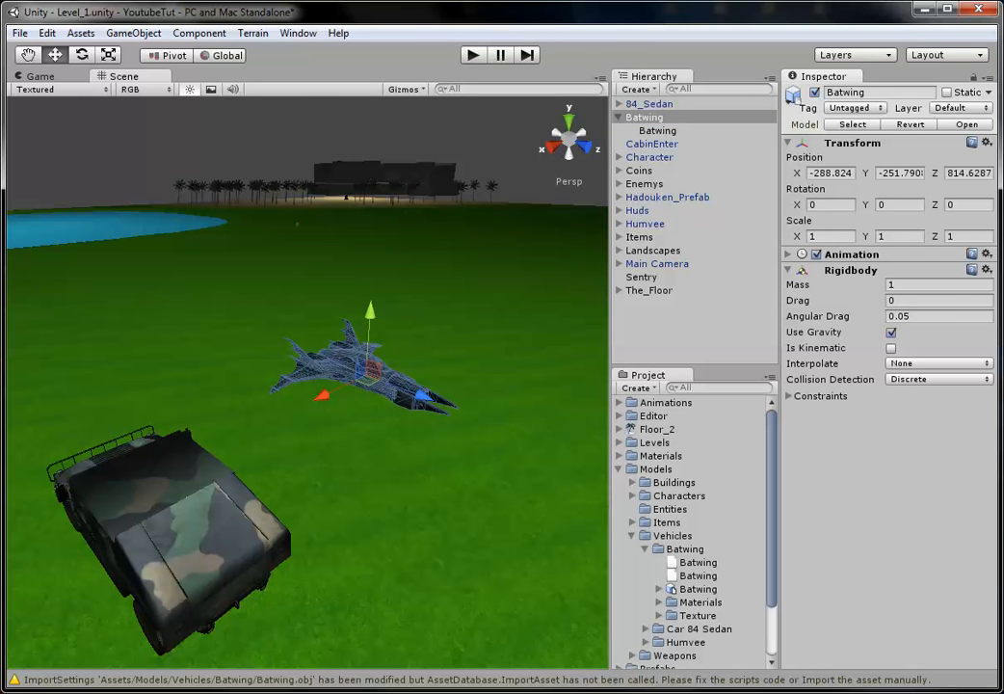
Step: Lower the Batwing in the front view to about Y -254.16 so it sits near the ground
scroll(308, 381, up, 3)
alt+drag(385, 434, 390, 276)
click(583, 135)
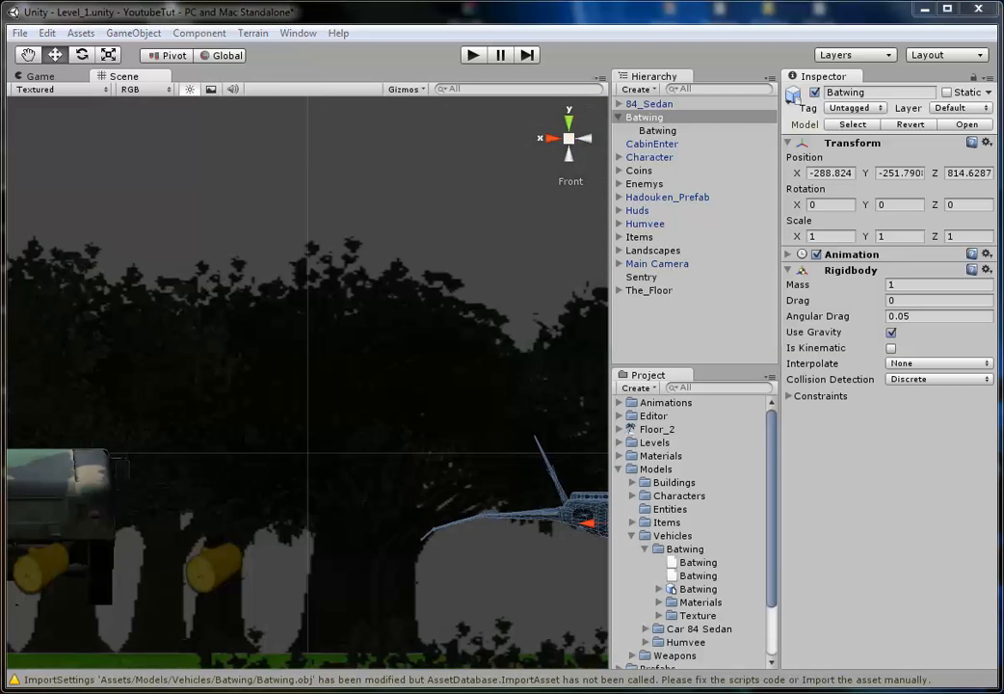
key(f)
drag(364, 333, 364, 400)
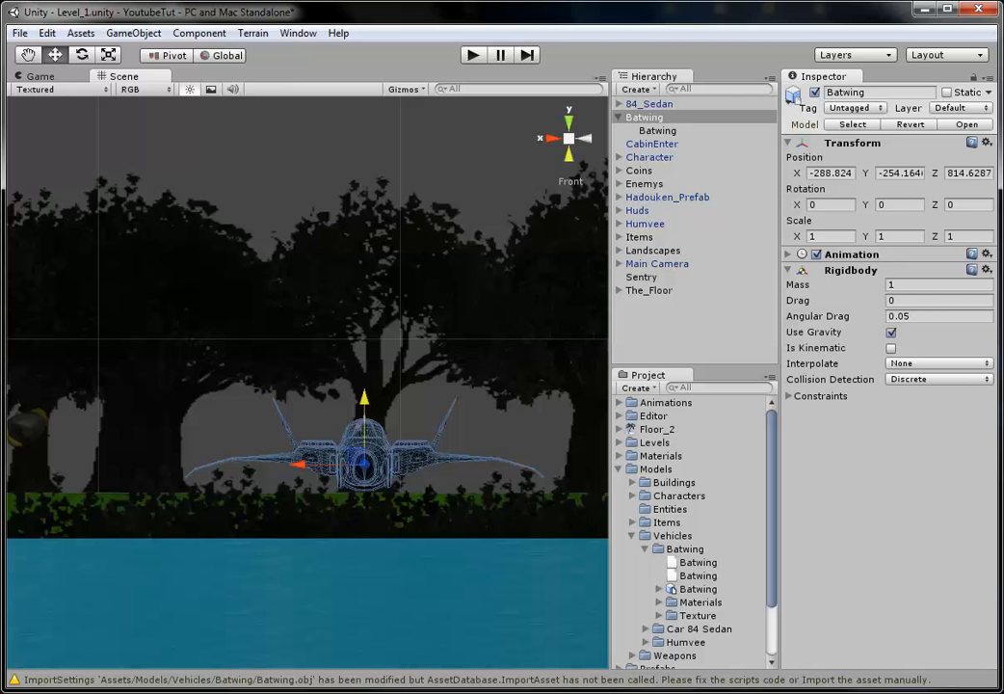
Step: Turn off gravity on the Batwing's Rigidbody
click(569, 138)
alt+right_drag(308, 379, 515, 353)
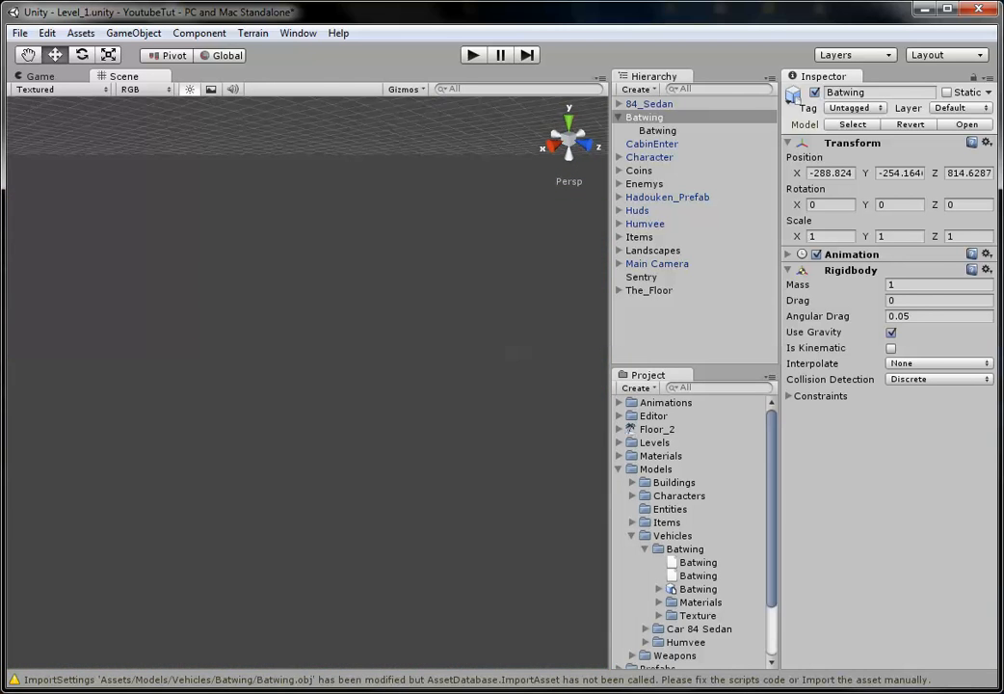
key(f)
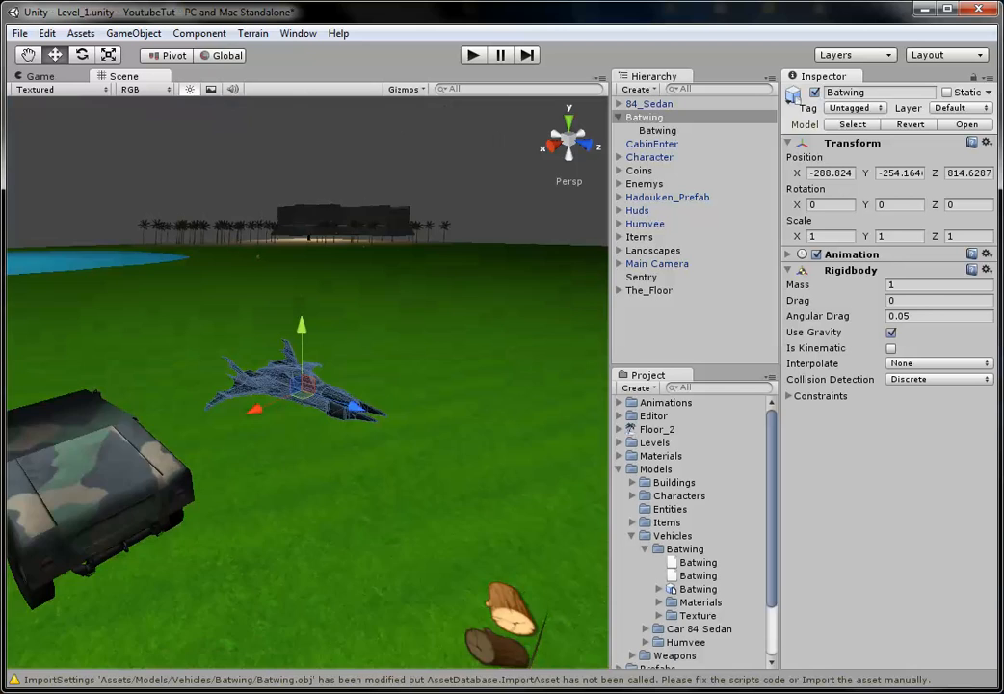
mouse_move(308, 379)
alt+mouse_down()
mouse_move(328, 371)
mouse_move(415, 275)
mouse_move(462, 261)
mouse_move(315, 362)
alt+mouse_up()
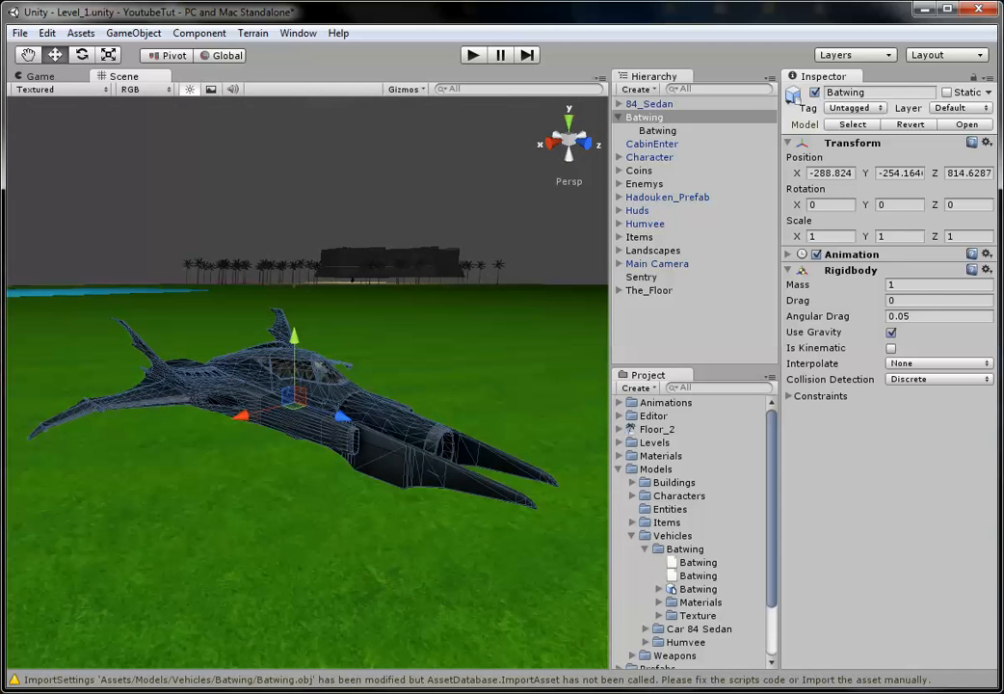
click(891, 331)
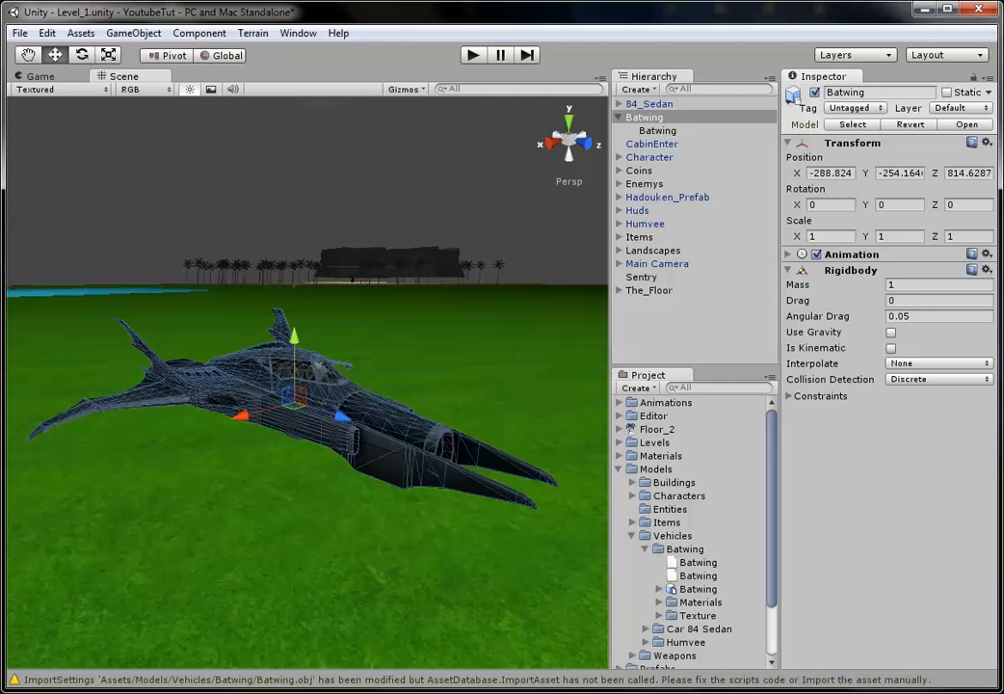
key(ctrl+shift+c)
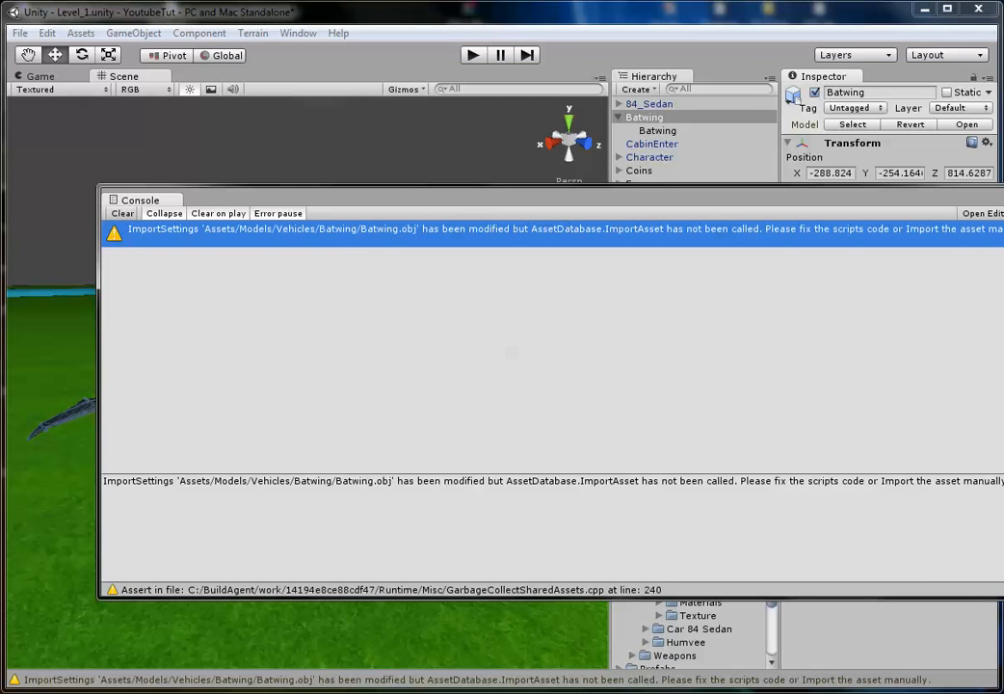
key(alt+F4)
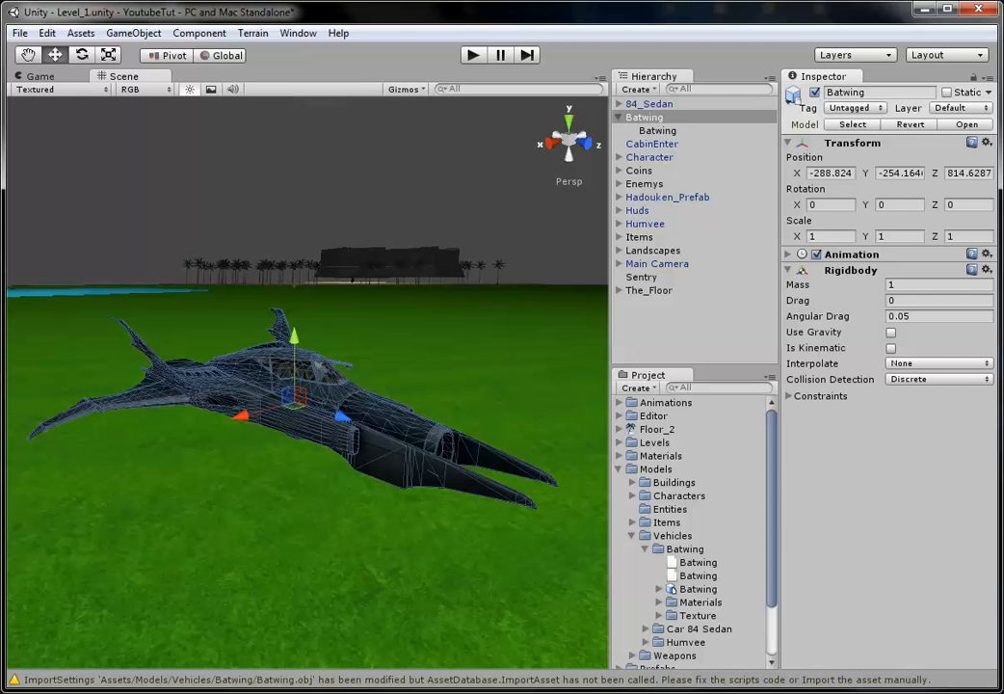
Step: Check the 84_Sedan's components for reference and add a Character Controller to the parent Batwing object
click(649, 103)
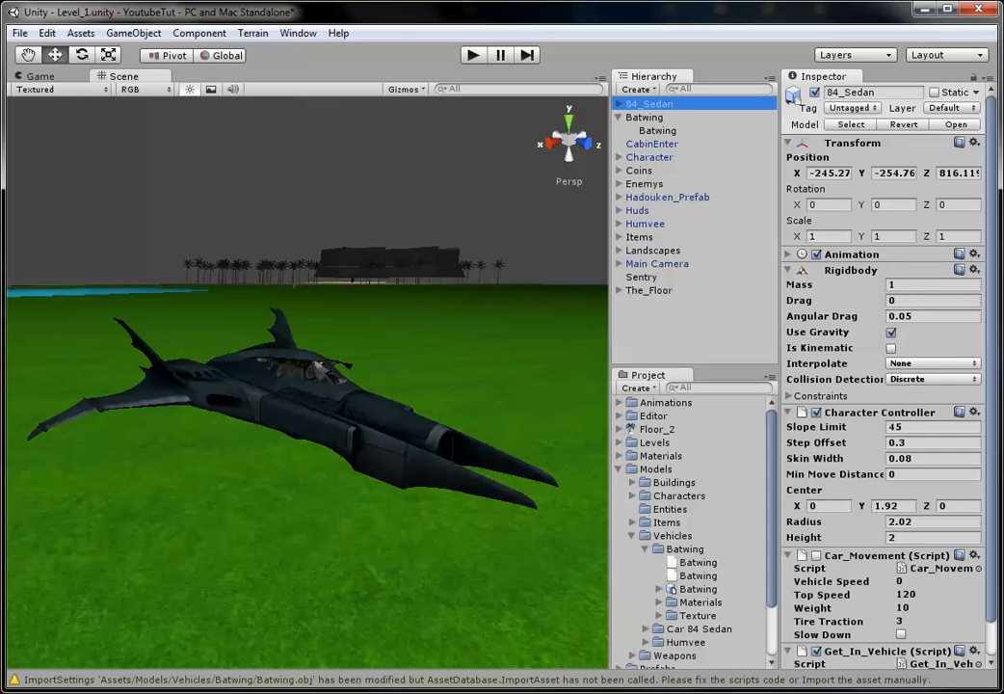
click(644, 117)
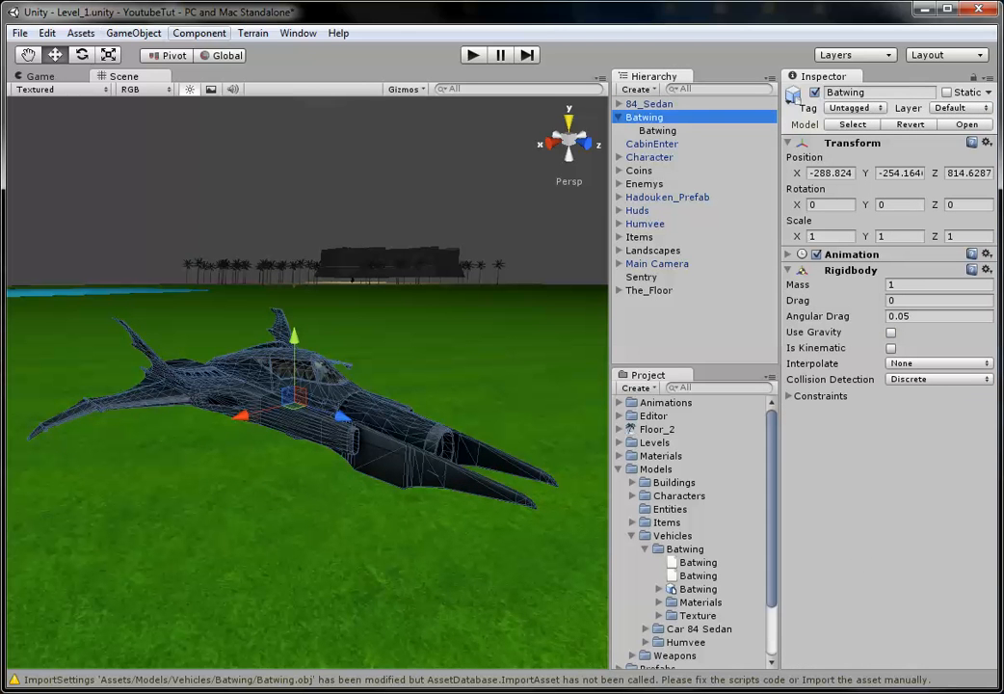
click(198, 33)
mouse_move(133, 33)
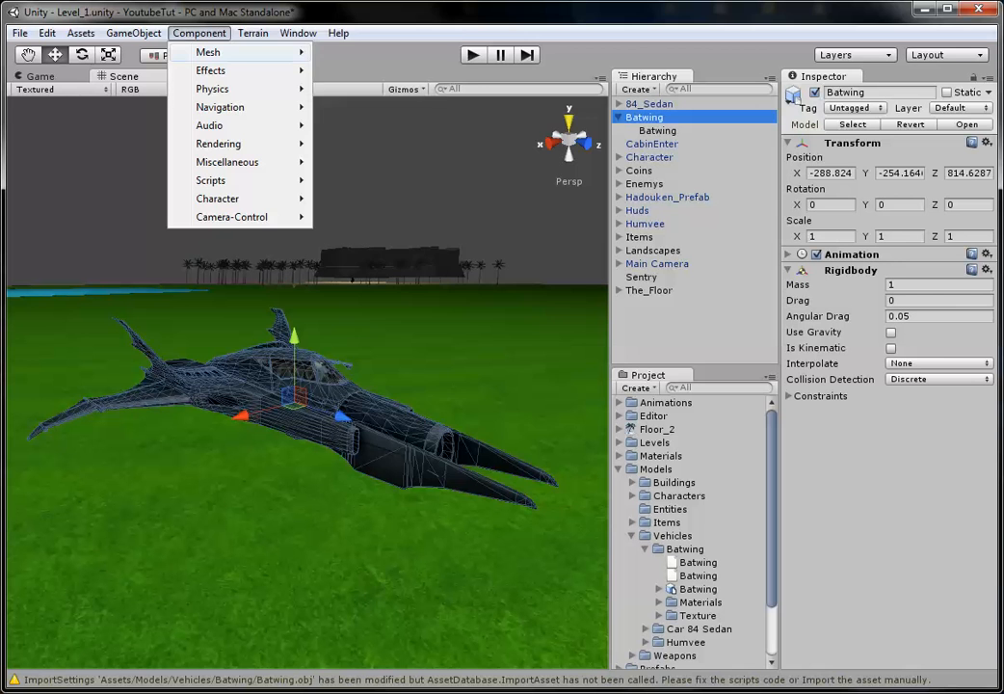
mouse_move(217, 88)
click(382, 107)
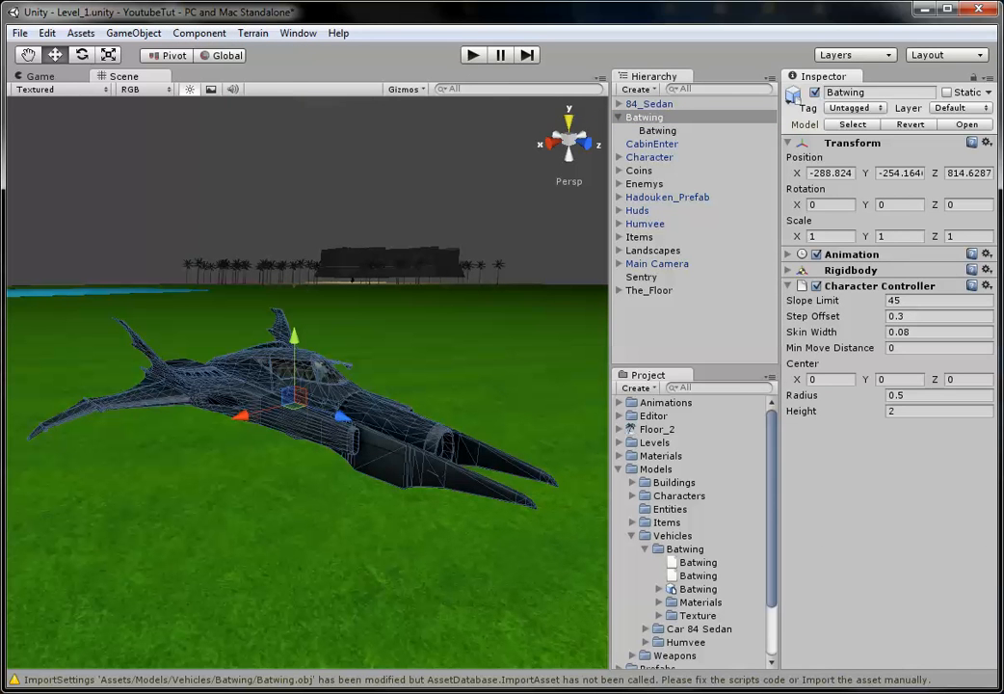
Step: In the side view, fit the Batwing's Character Controller vertically with a Height of 2.69 and a Center Y of 0.35
click(549, 144)
scroll(307, 381, up, 1)
scroll(308, 382, down, 5)
middle_drag(307, 381, 323, 401)
scroll(308, 381, up, 3)
scroll(308, 382, down, 2)
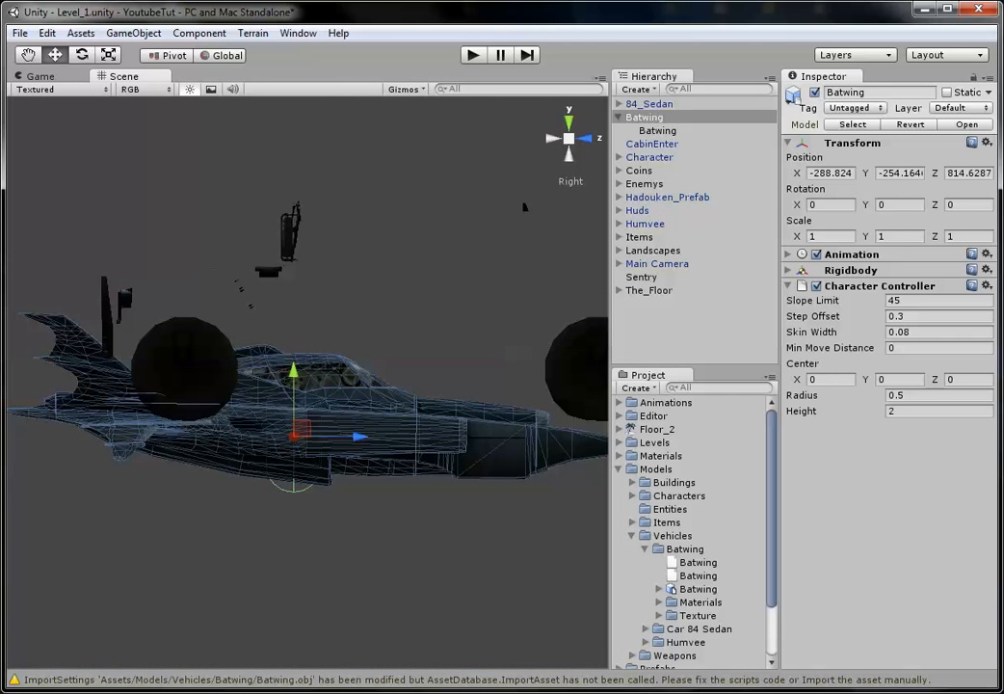
drag(818, 410, 878, 379)
Step: In the front view, widen the Batwing's Character Controller to a Radius of 1.33, returning to perspective and collapsing its settings
click(585, 139)
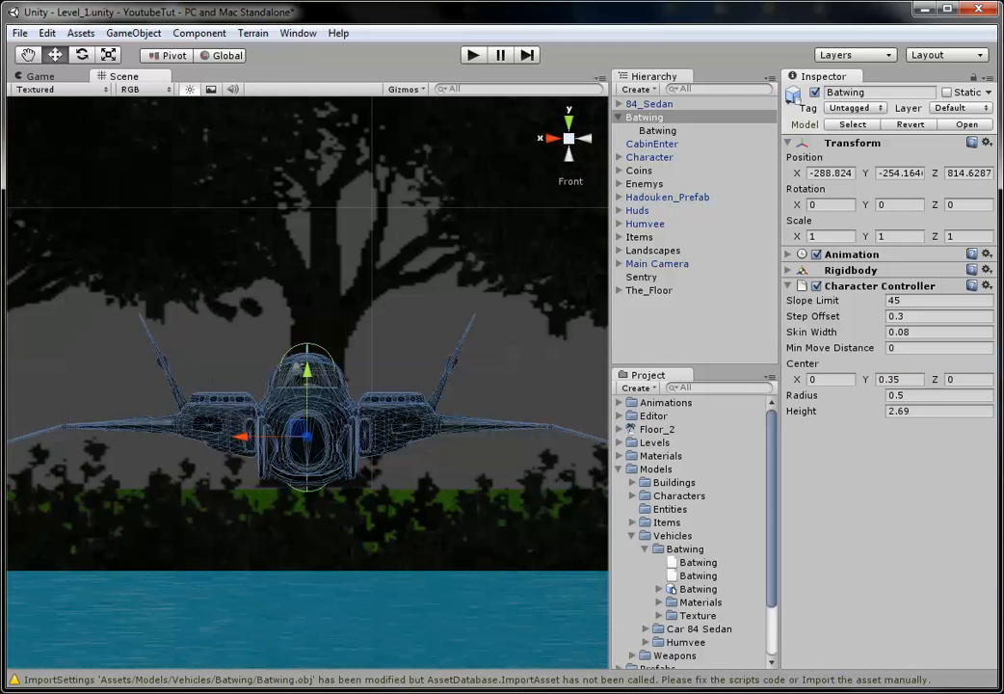
drag(801, 396, 815, 409)
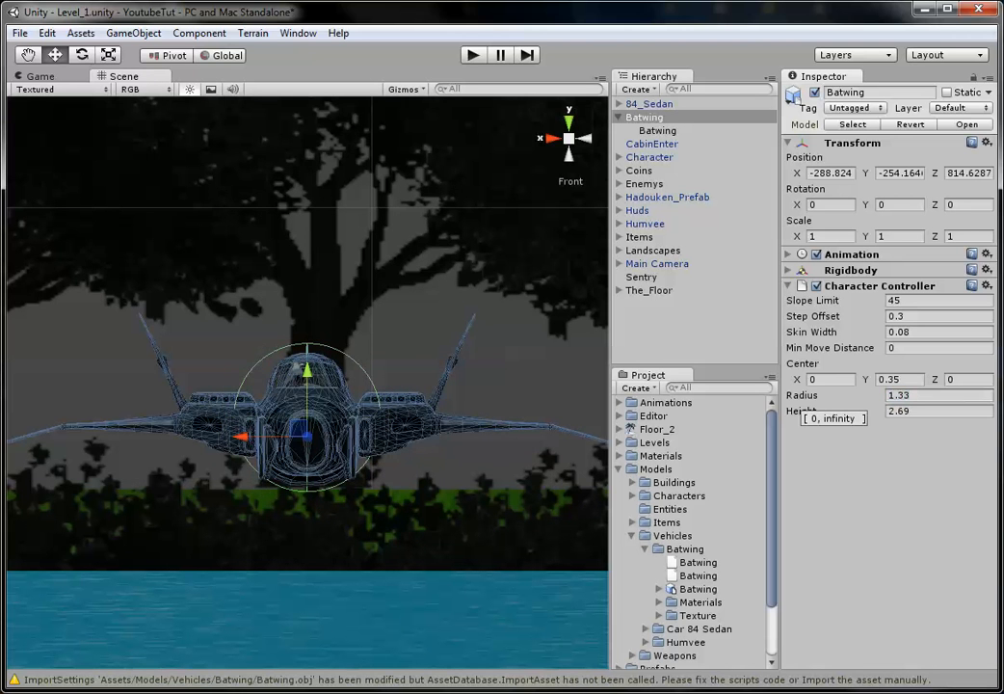
click(568, 138)
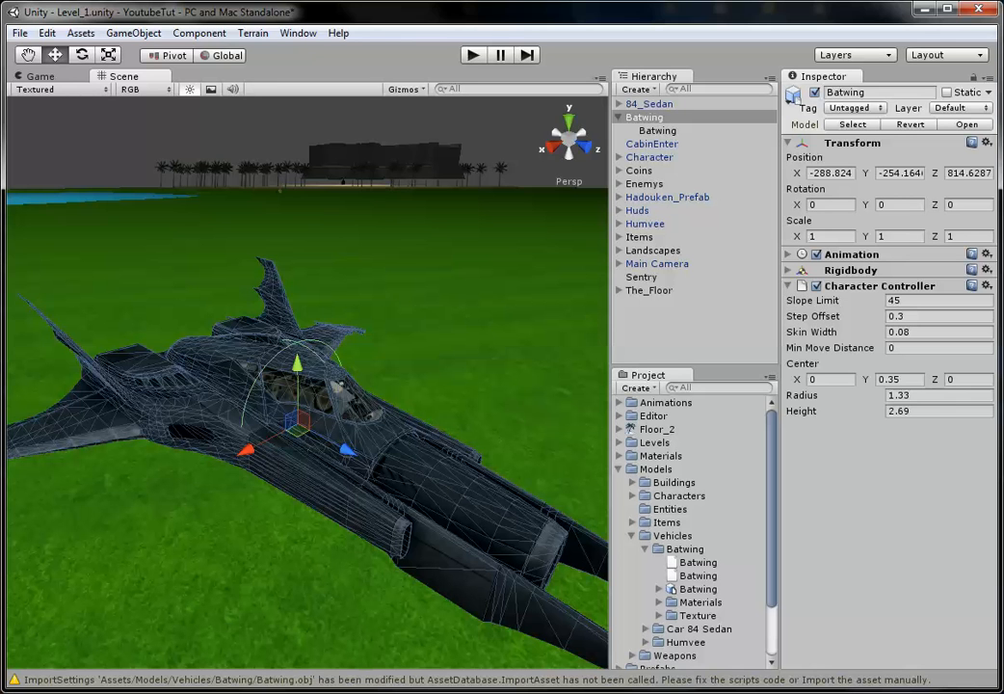
click(787, 285)
Step: Following the 84_Sedan's setup, attach the Car_Movement script from the project's Scripts/Vehicles folder to the parent Batwing object
click(649, 103)
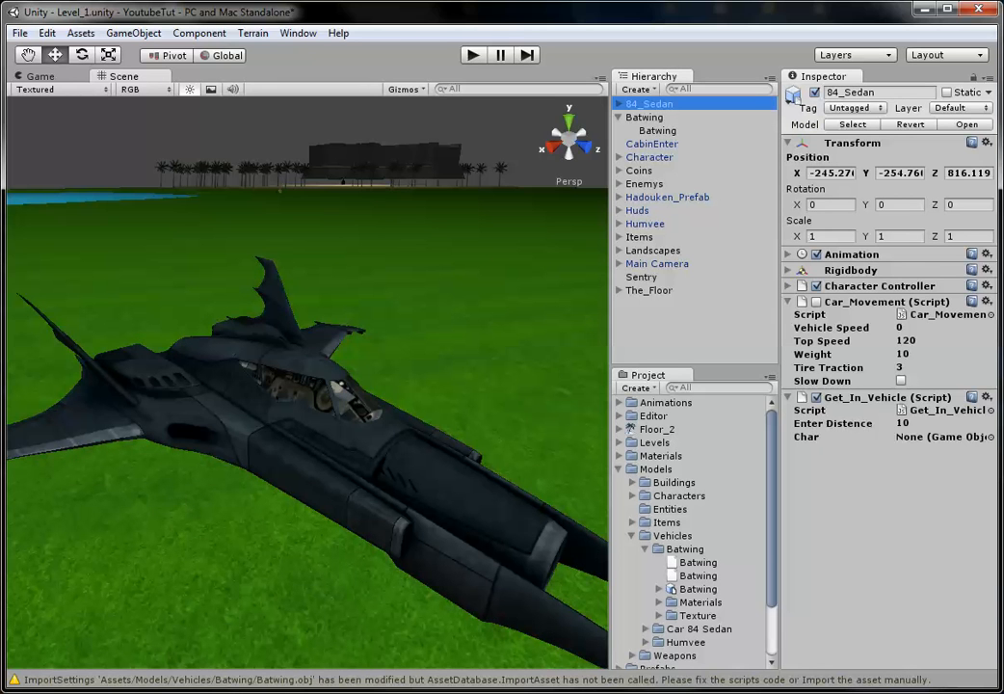
click(644, 117)
click(620, 469)
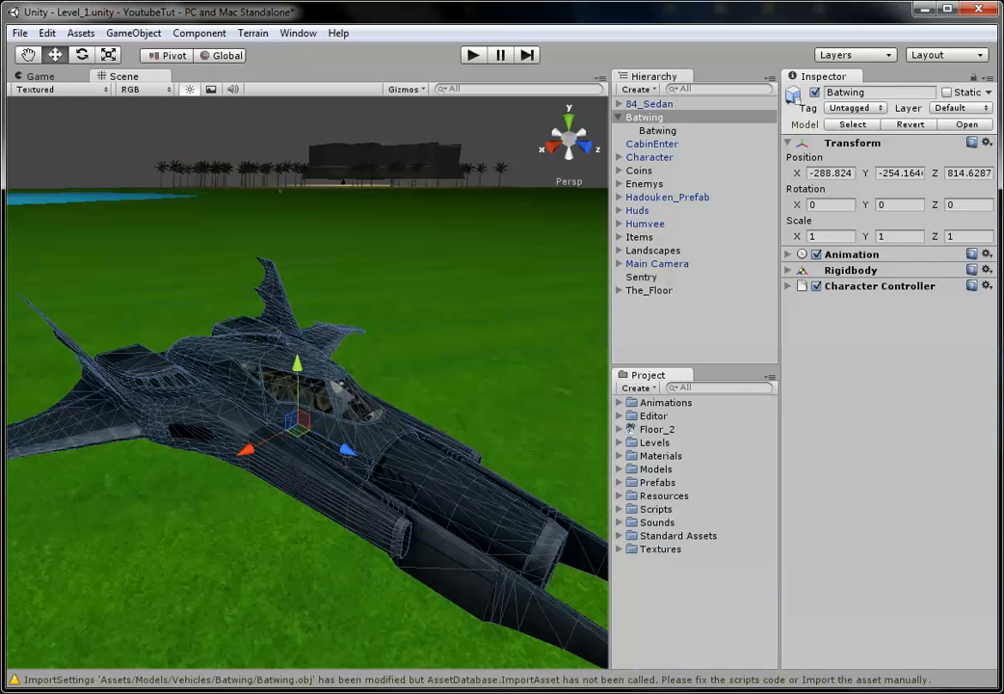
click(618, 509)
scroll(694, 530, down, 3)
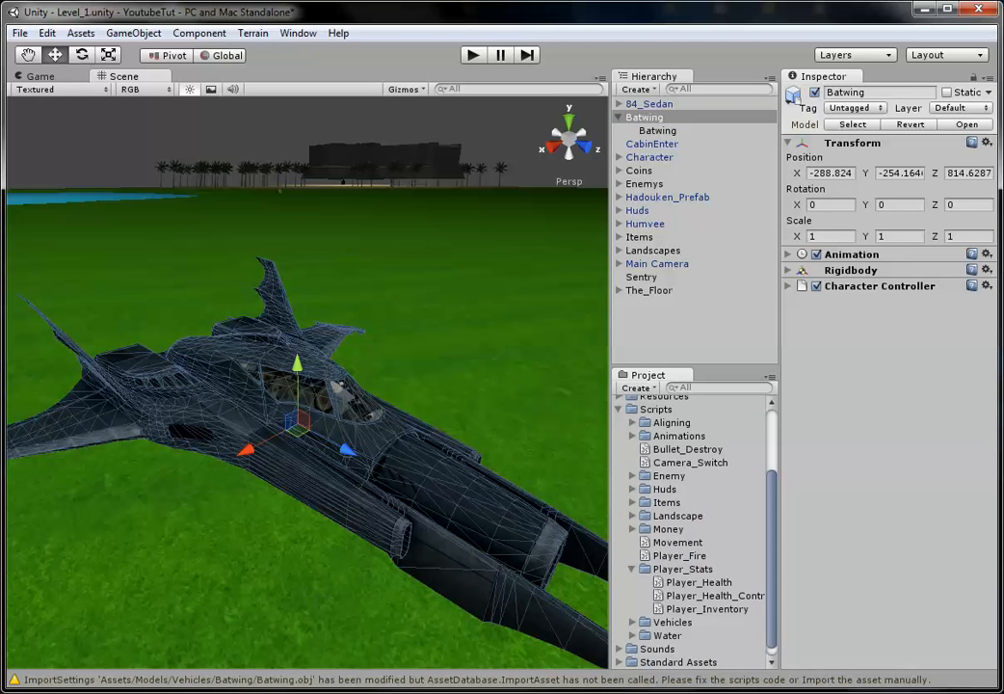
click(633, 569)
click(632, 610)
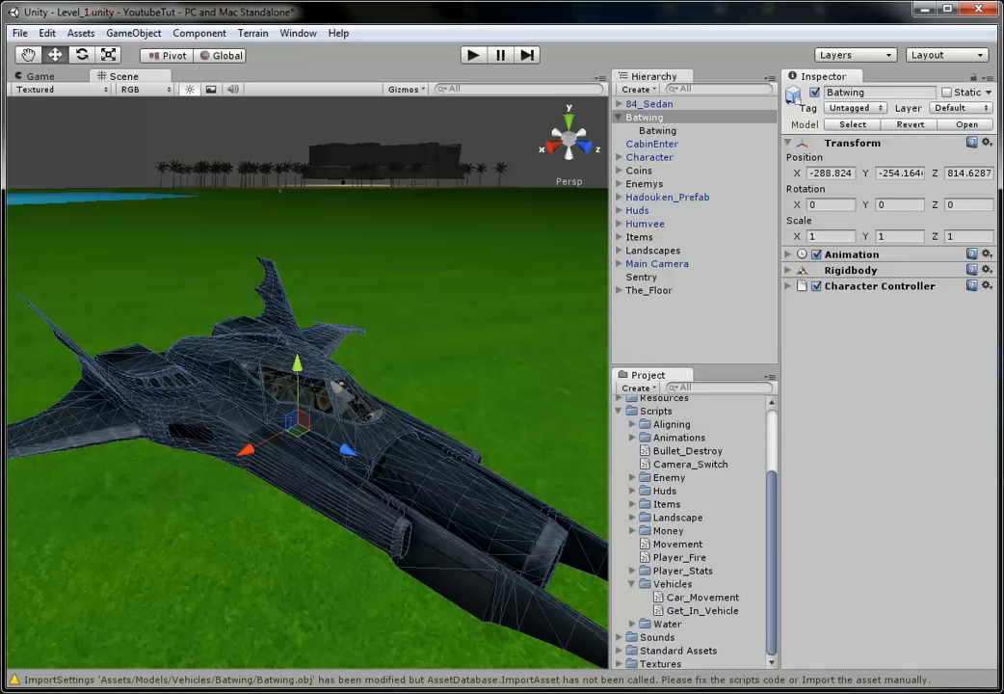
drag(702, 596, 879, 366)
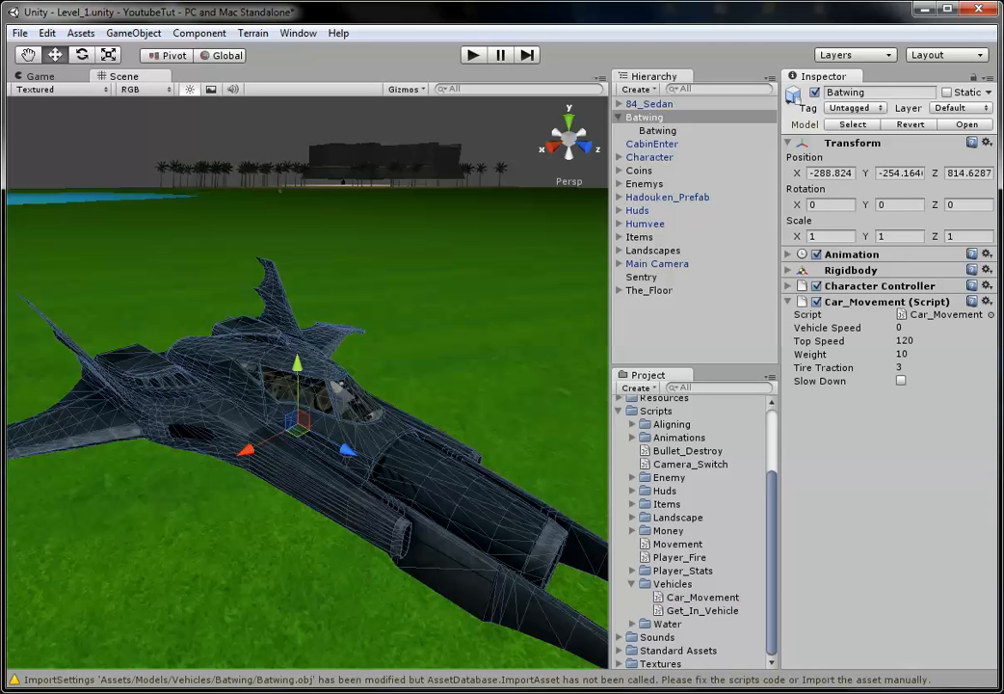
Step: Disable the Batwing's Car_Movement script and set its Top Speed to 150 and Weight to 20
click(817, 302)
click(903, 340)
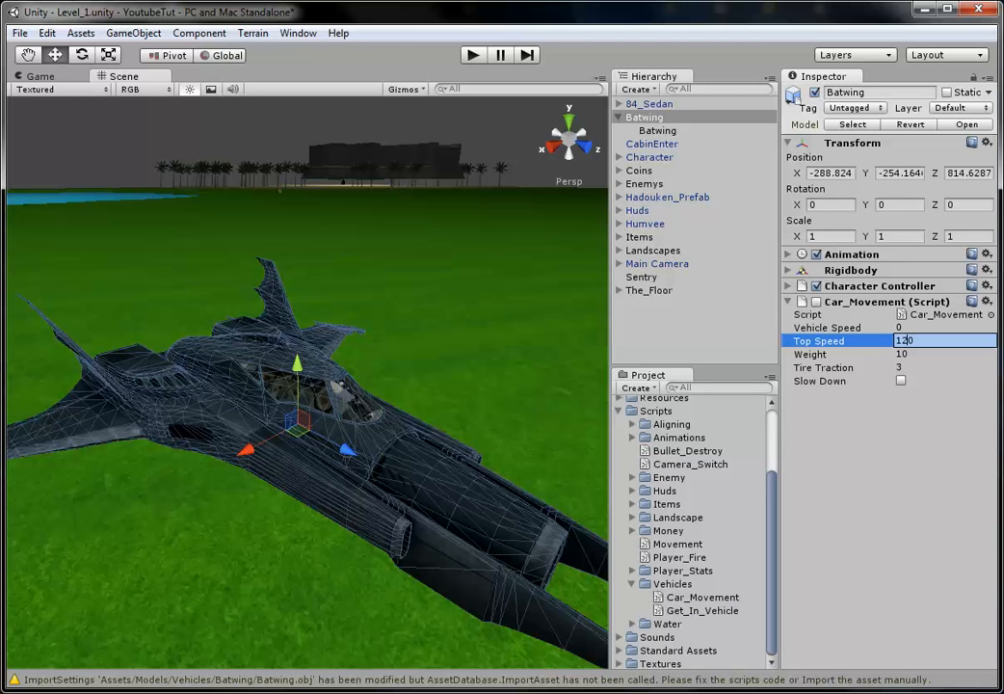
text(150)
key(Return)
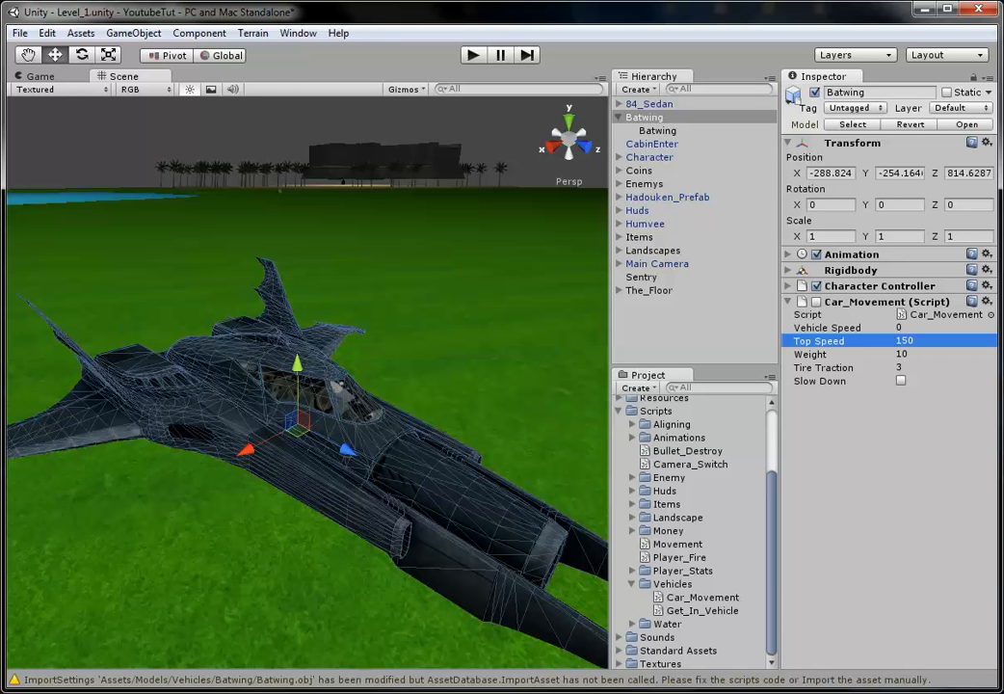
click(903, 354)
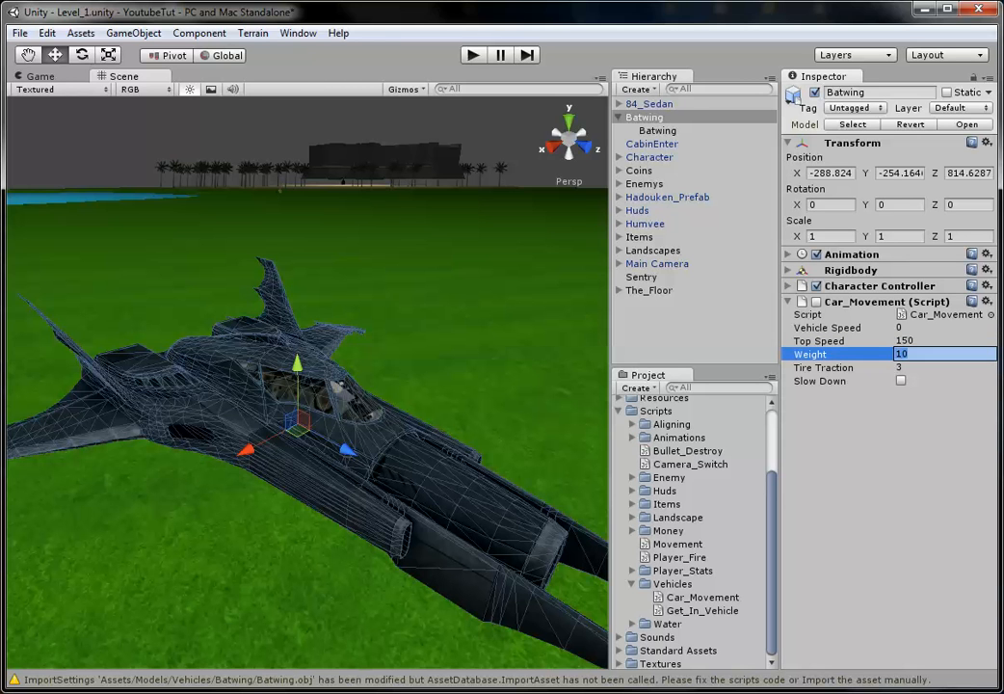
text(20)
key(Return)
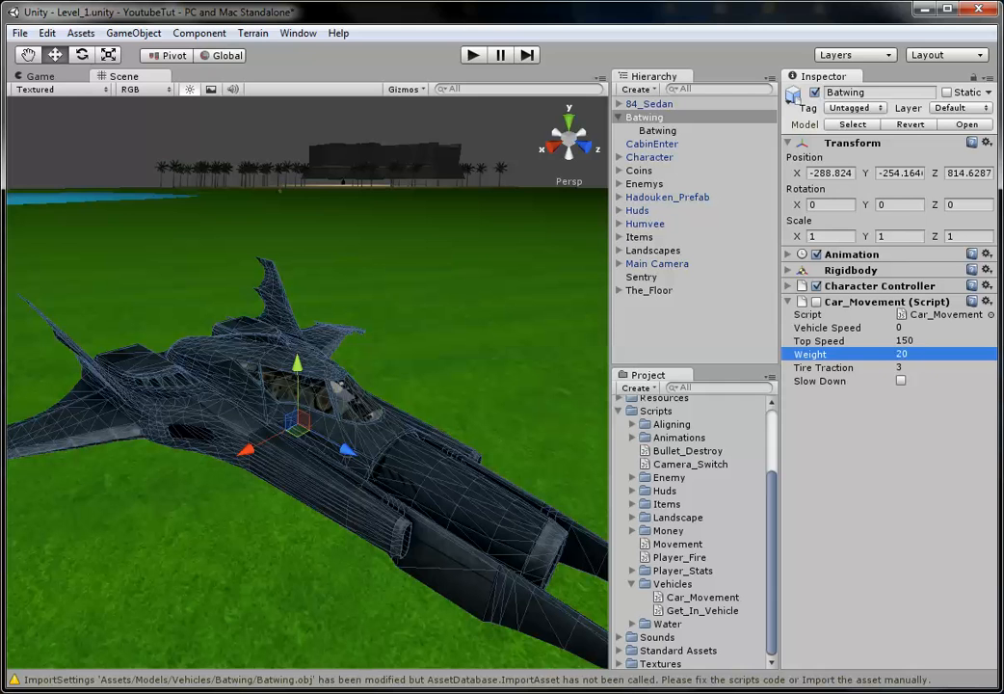
Step: Set the Batwing's Tire Traction to 2 and attach the Get_In_Vehicle script to it
click(903, 368)
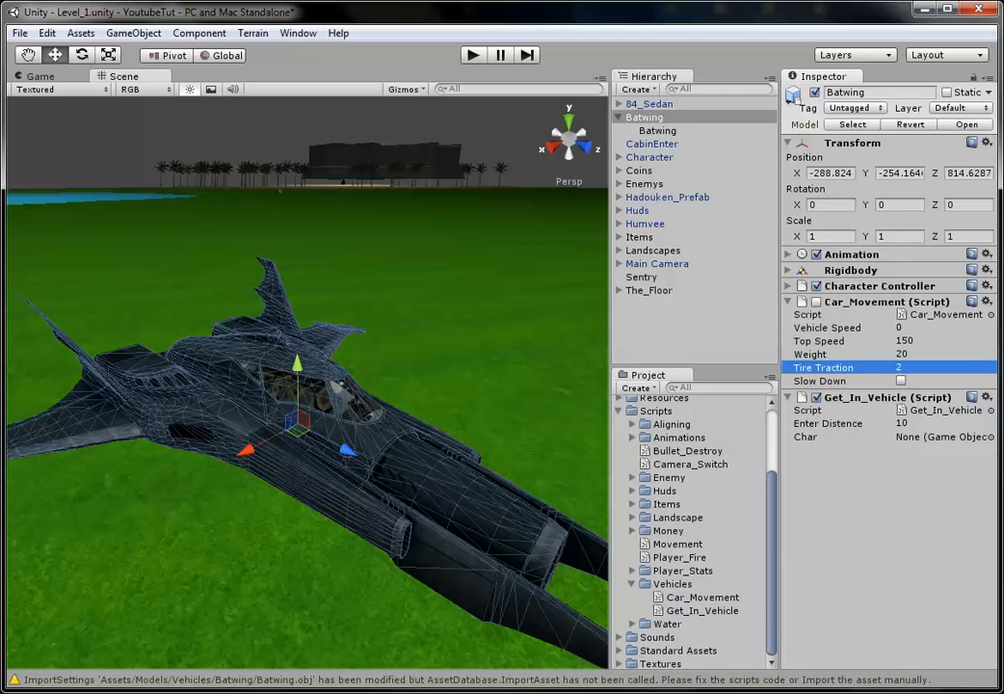
click(649, 103)
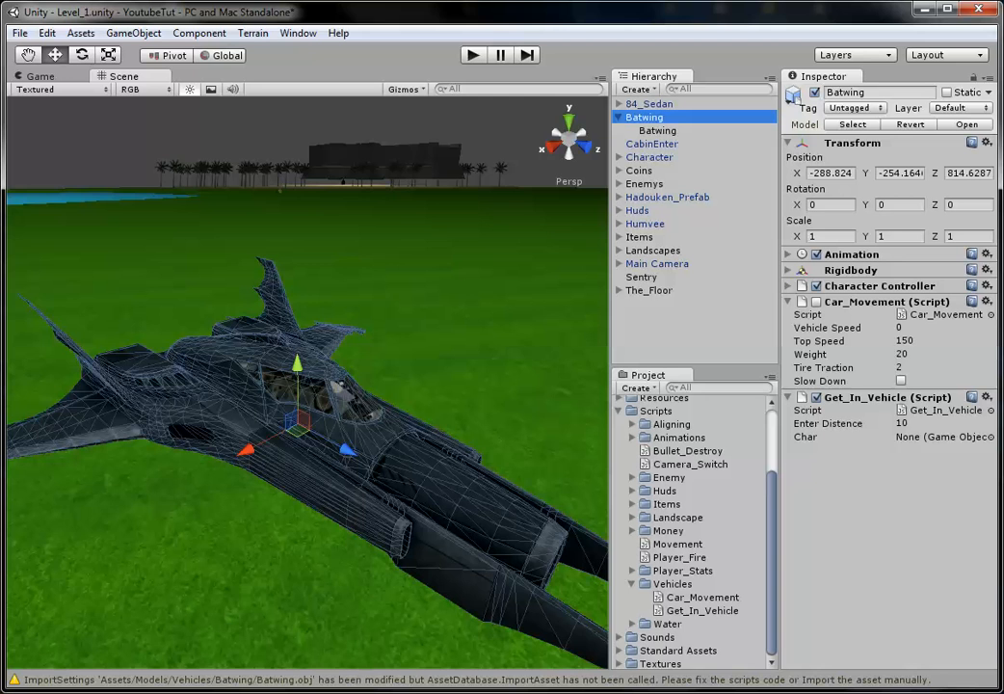
Step: Start a play test of the level and walk the character past the Humvee up to the Batwing
scroll(307, 384, down, 15)
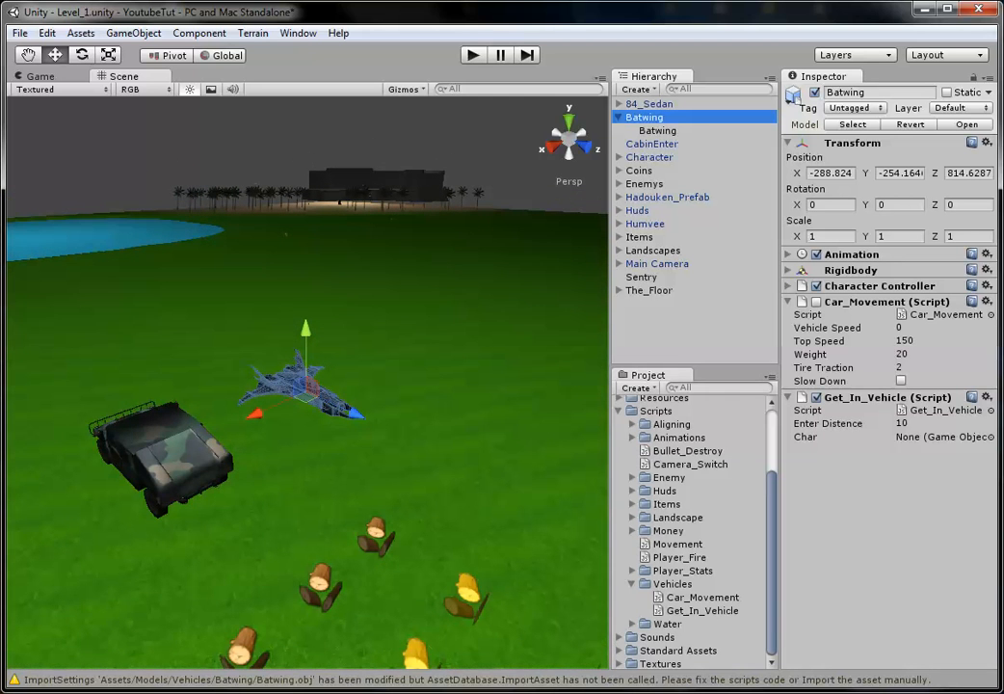
key(ctrl+p)
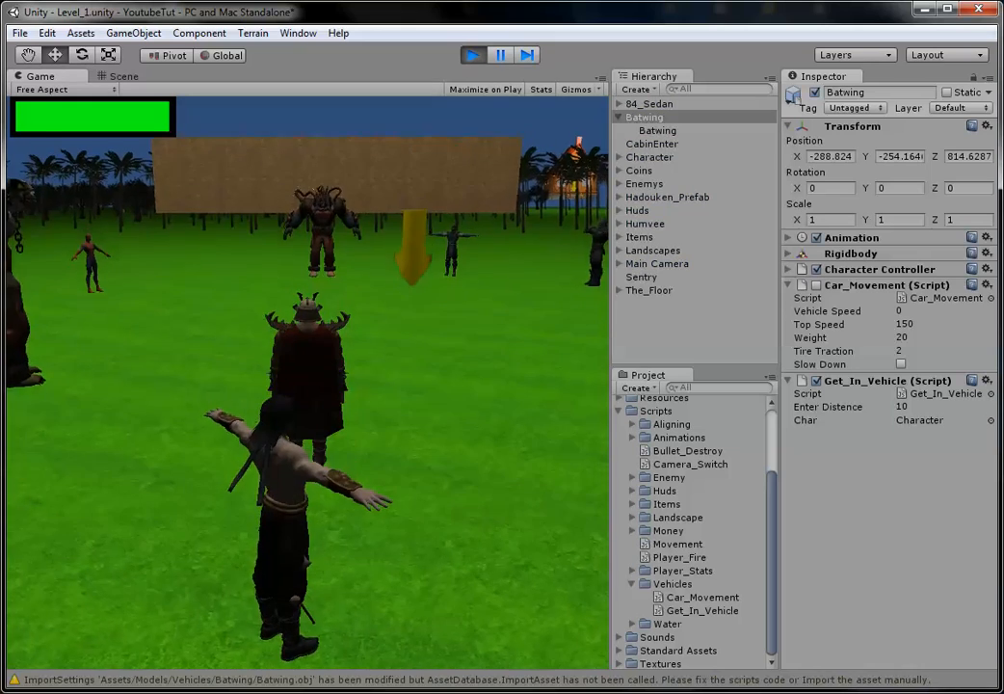
key(w)
key(a)
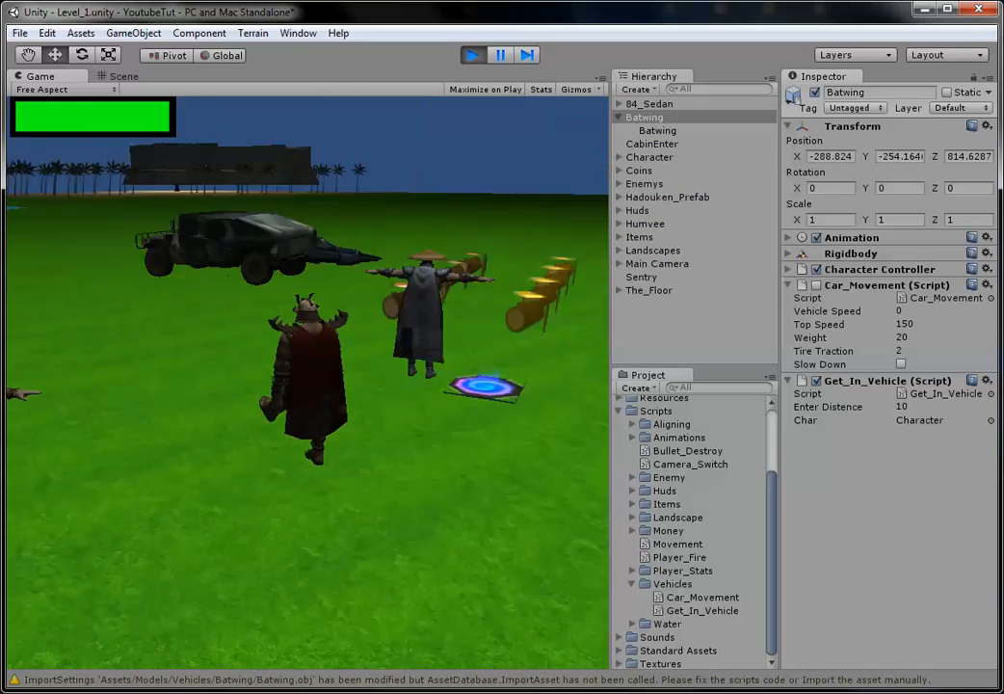
key(w)
key(d)
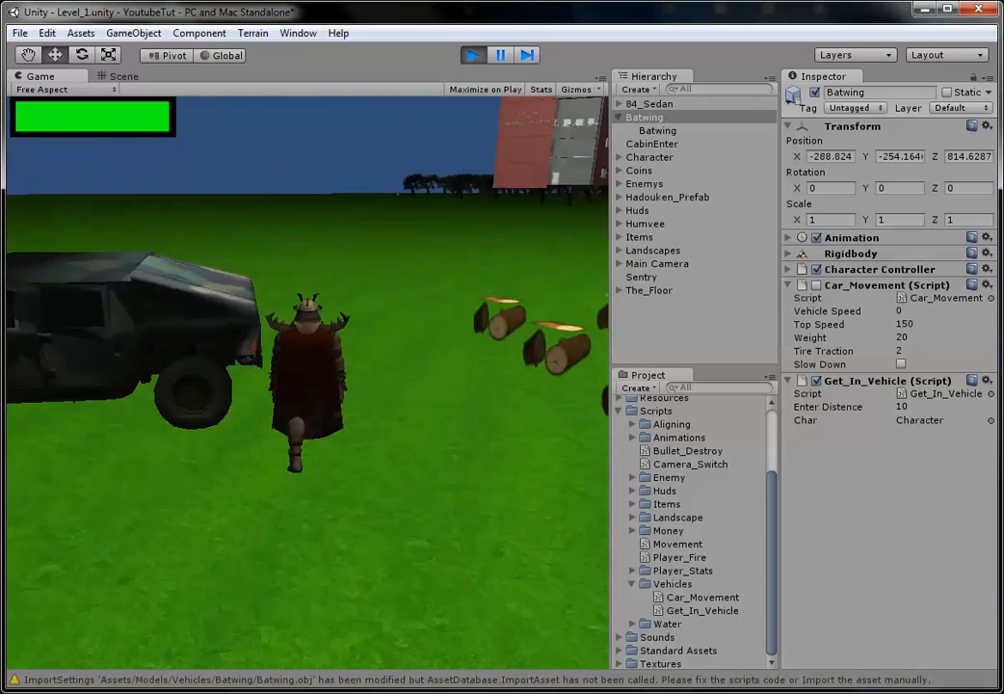
key(a)
key(w)
key(d)
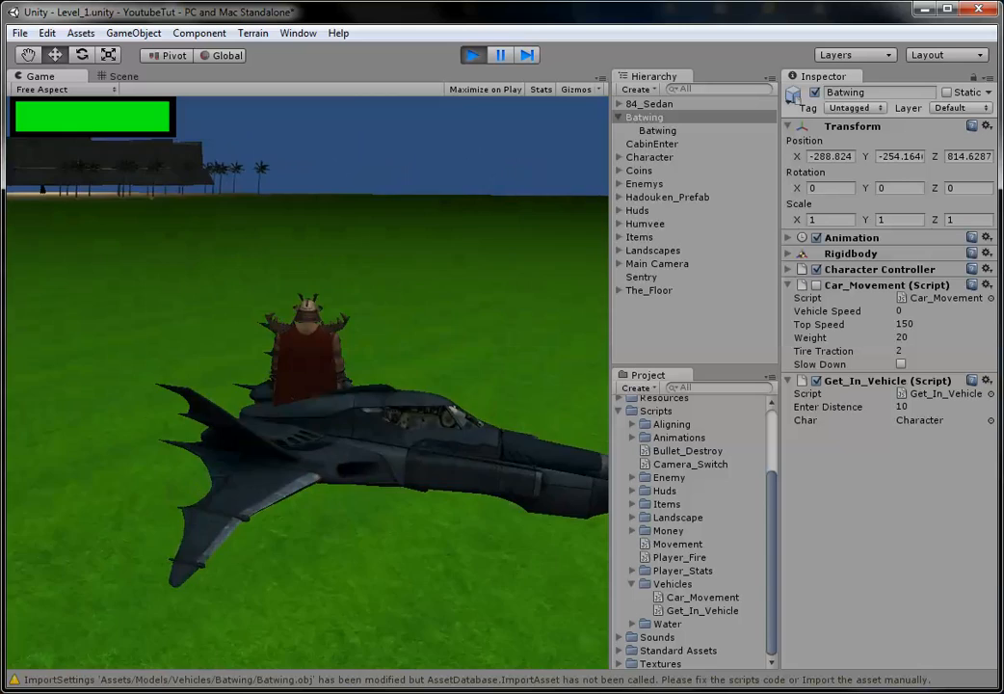
Step: Get into the Batwing and drive it forward in wide left-hand loops around the level to test its handling
key(e)
key(w)
key(a)
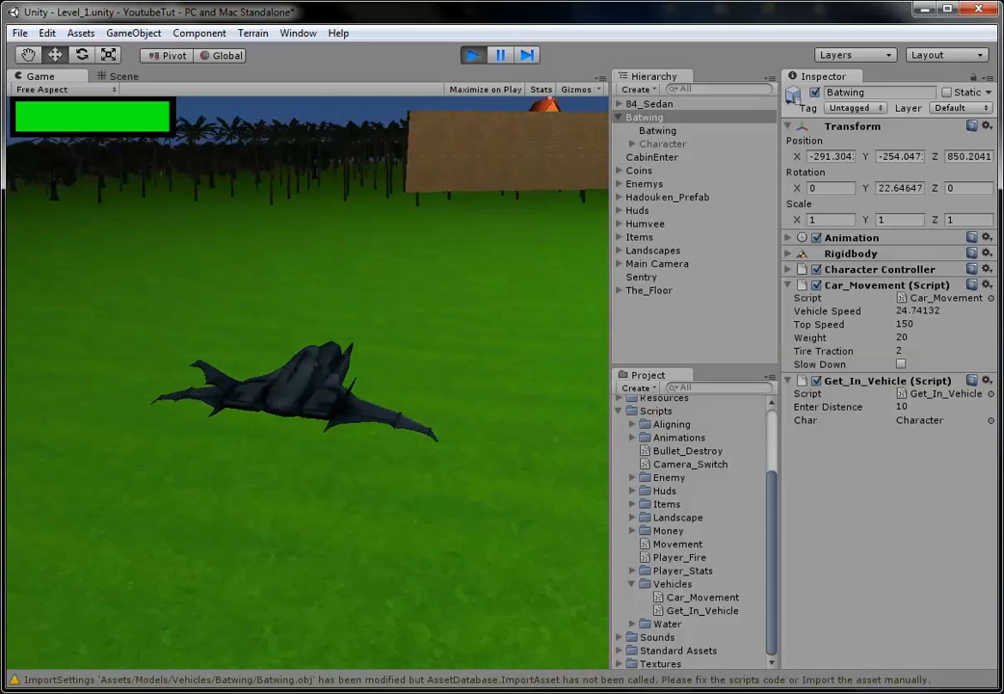
key(w)
key(a)
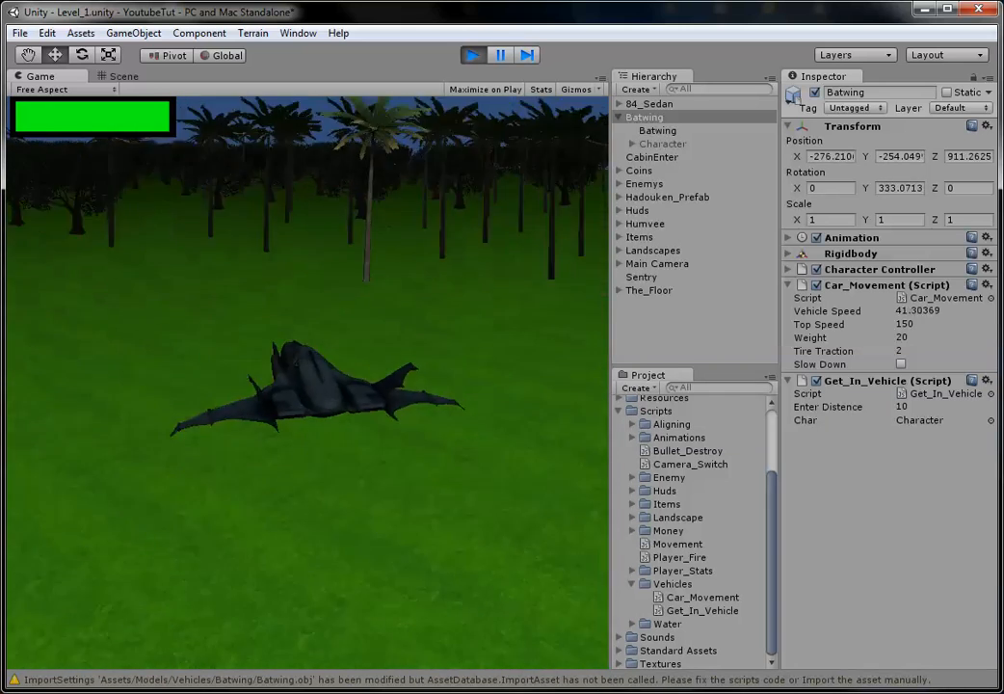
key(w)
key(a)
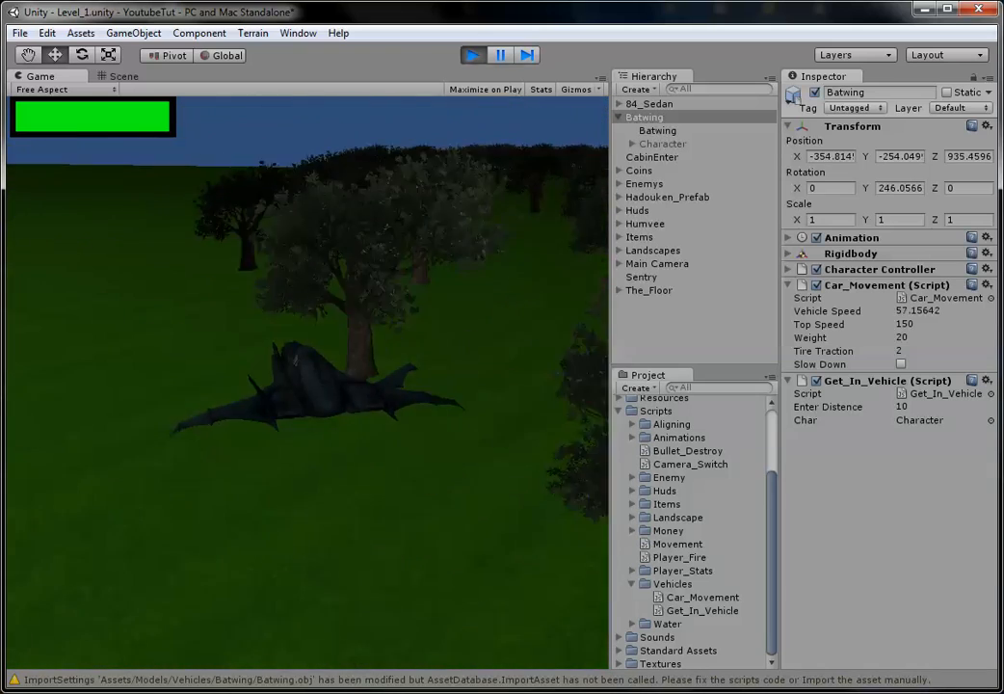
key(w)
key(a)
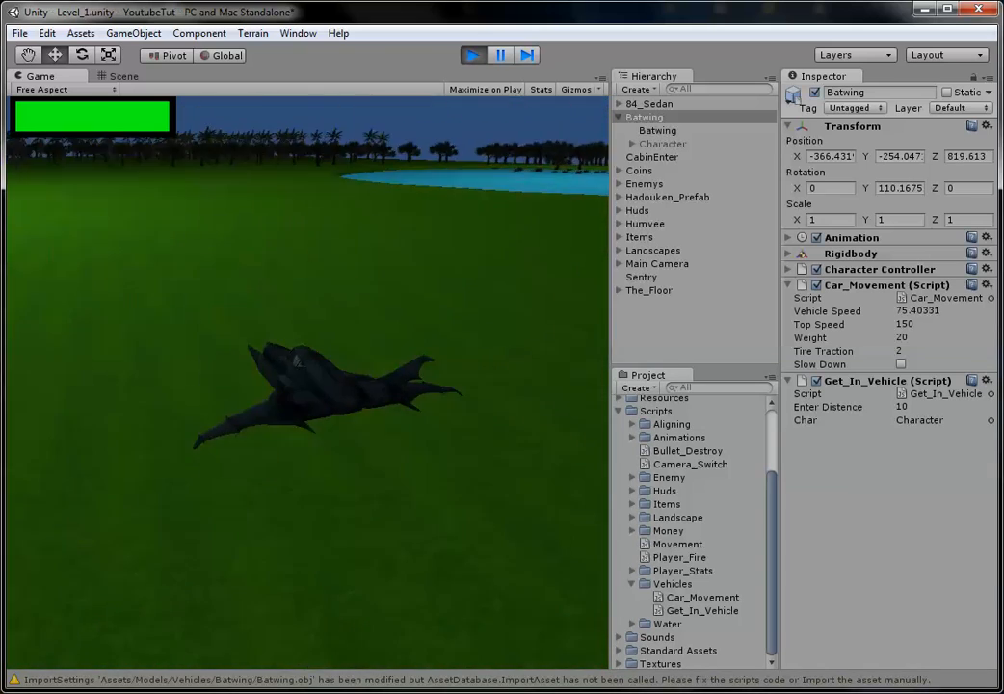
key(w)
key(a)
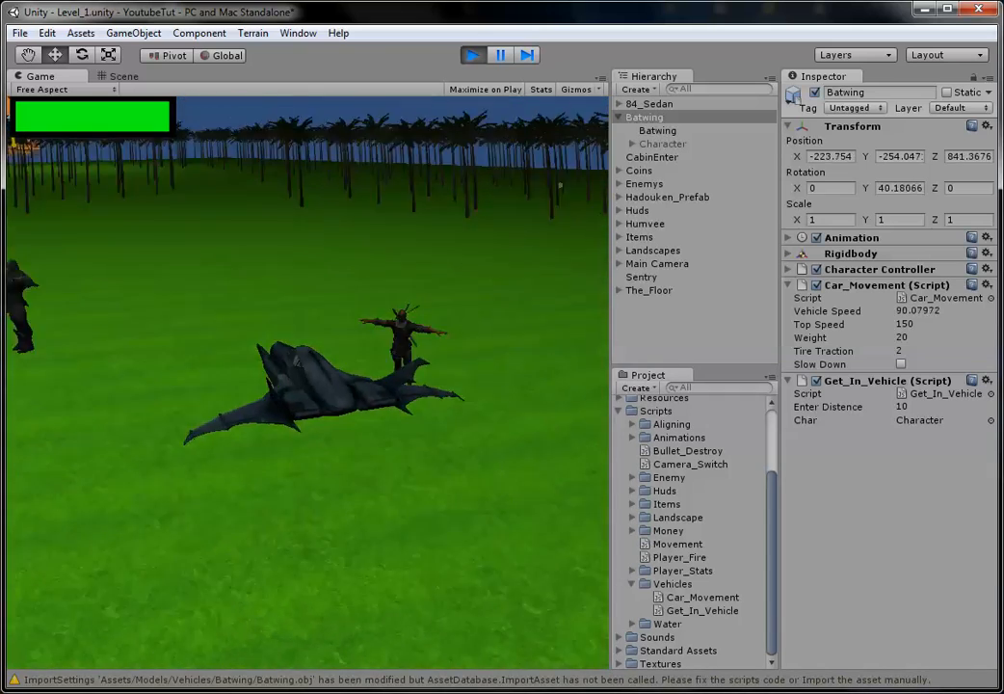
key(w)
key(a)
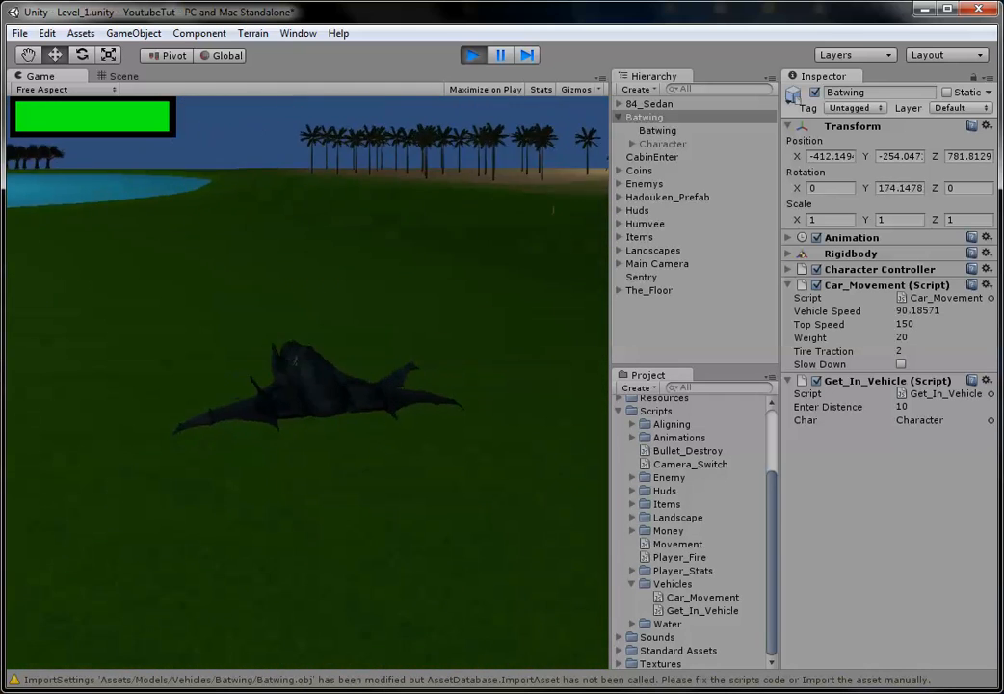
Step: Brake the Batwing, steer it back towards the parked vehicles, and get the character out of it
key(s)
key(a)
key(a)
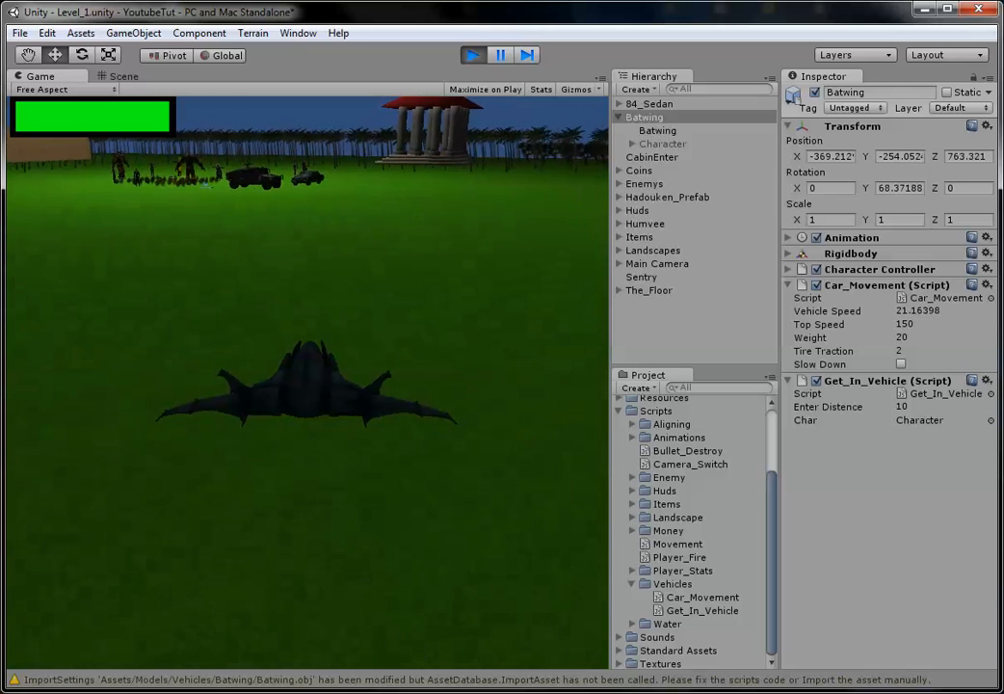
key(w)
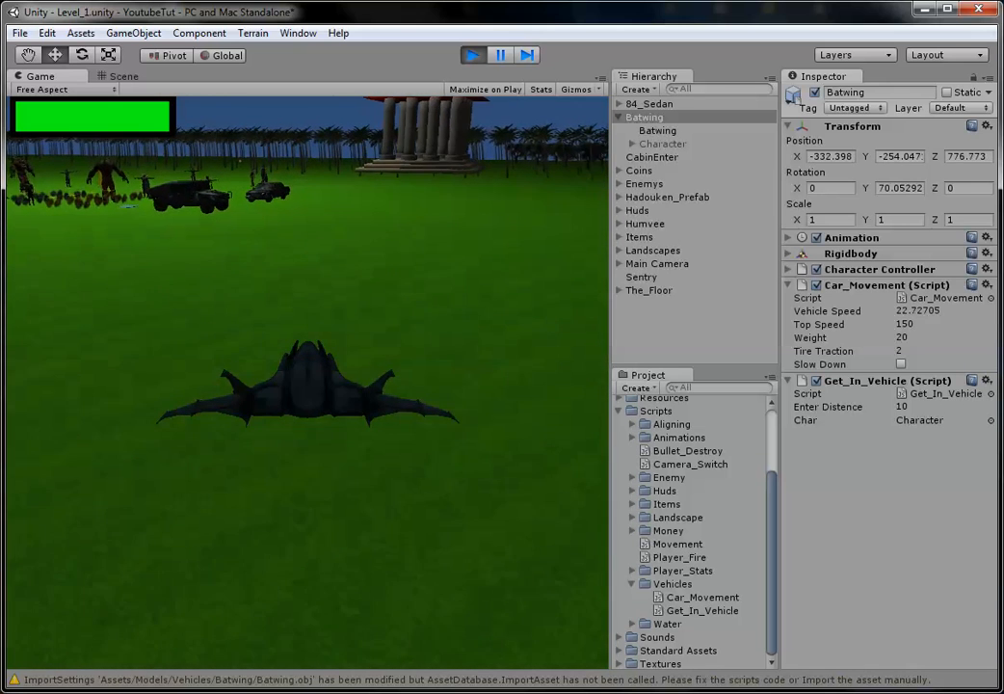
key(d)
key(s)
key(e)
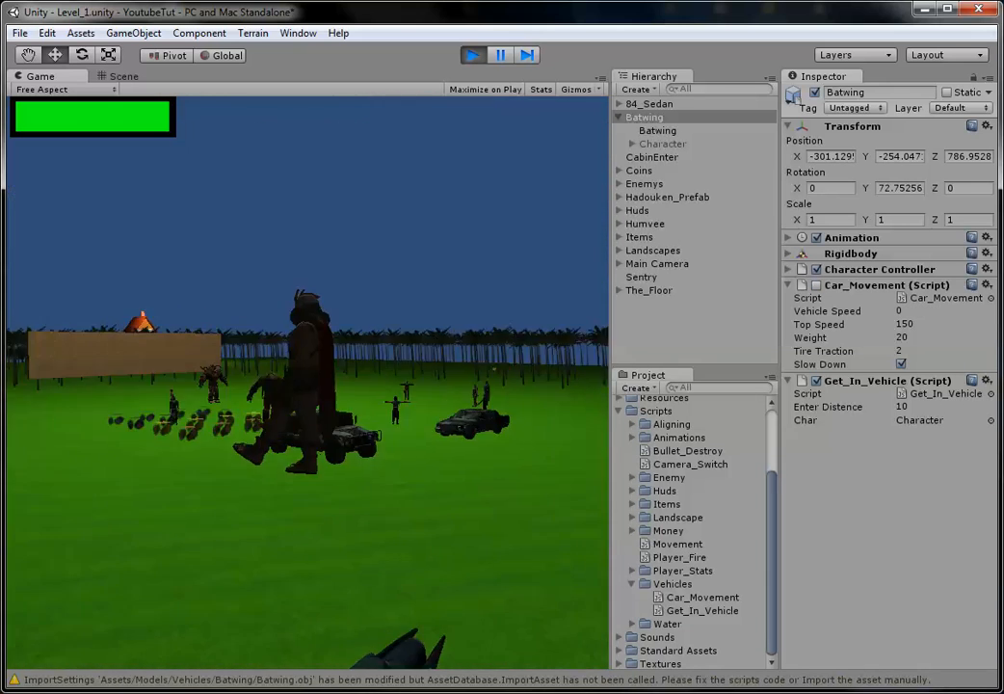
Step: Walk the character past the Humvee to the sedan, get into it to check its facing, and end the play test
key(w)
key(d)
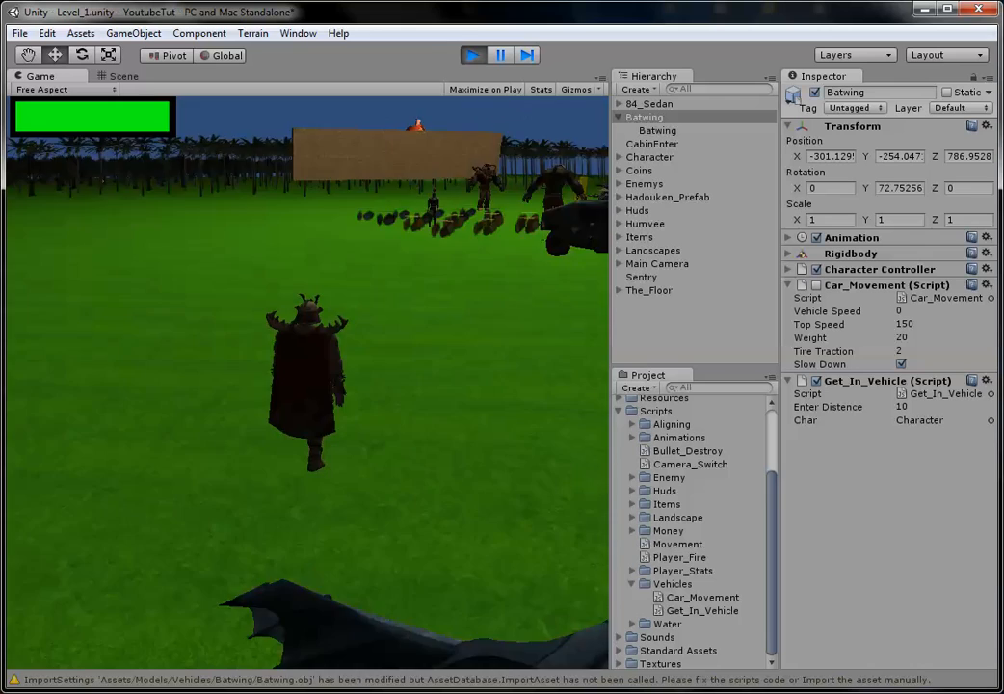
key(d)
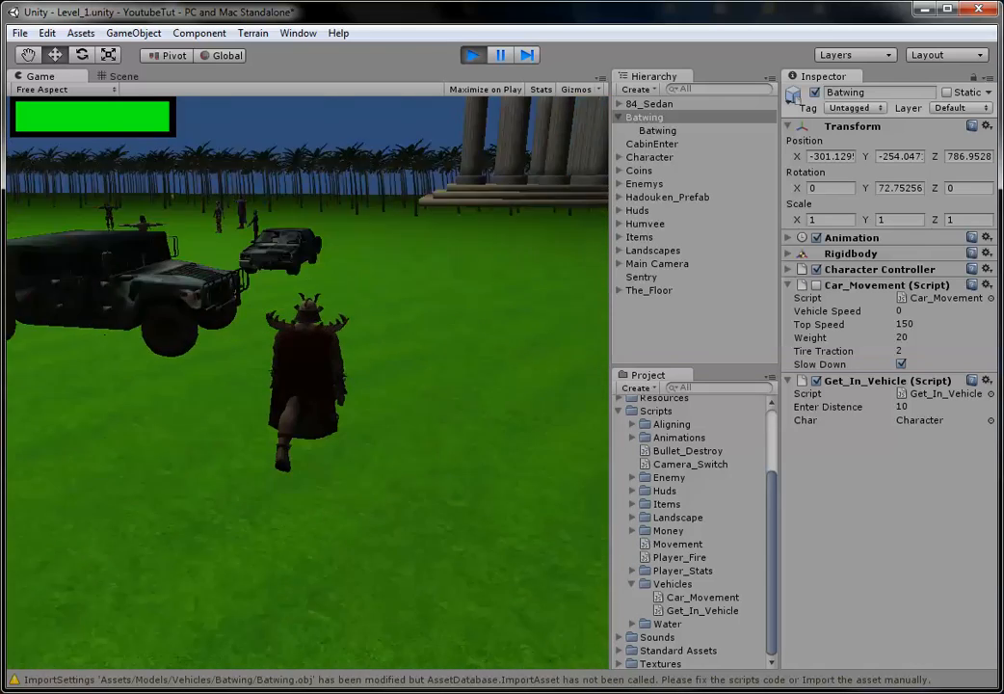
key(w)
key(a)
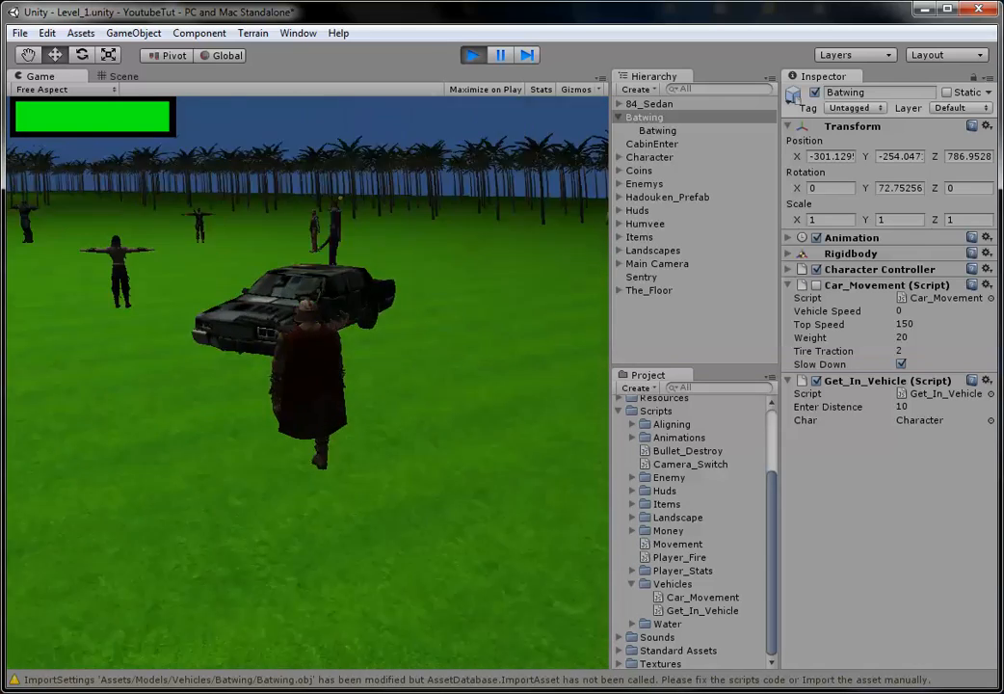
key(e)
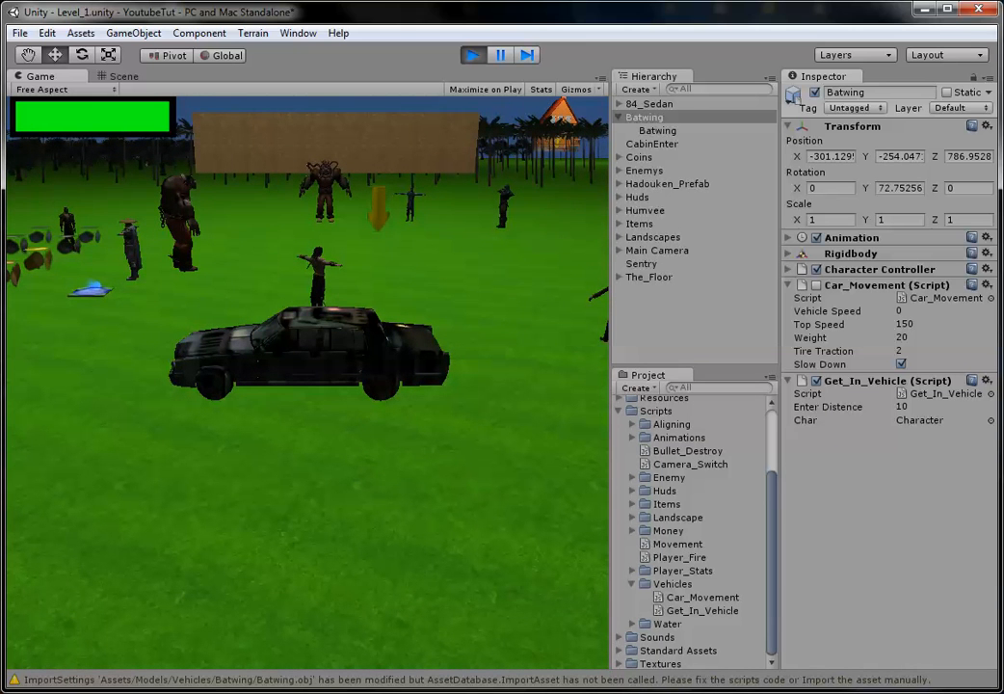
key(ctrl+p)
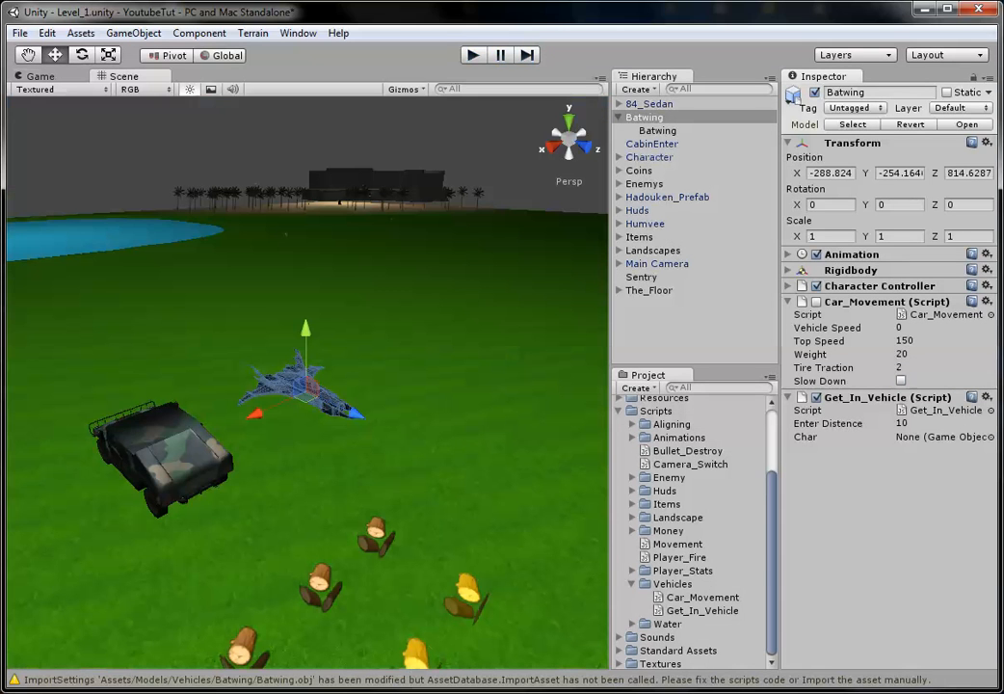
Step: Detach the sedan's mesh from its 84_Sedan parent object, accepting the loss of the prefab connection
scroll(306, 382, down, 2)
middle_drag(306, 386, 459, 289)
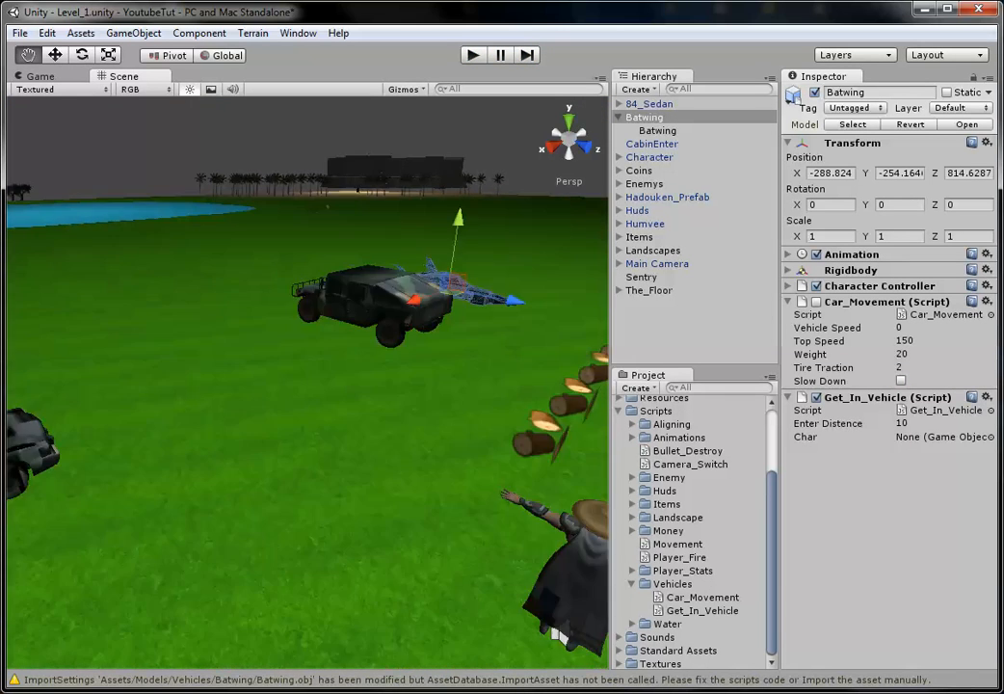
scroll(307, 382, down, 4)
click(164, 337)
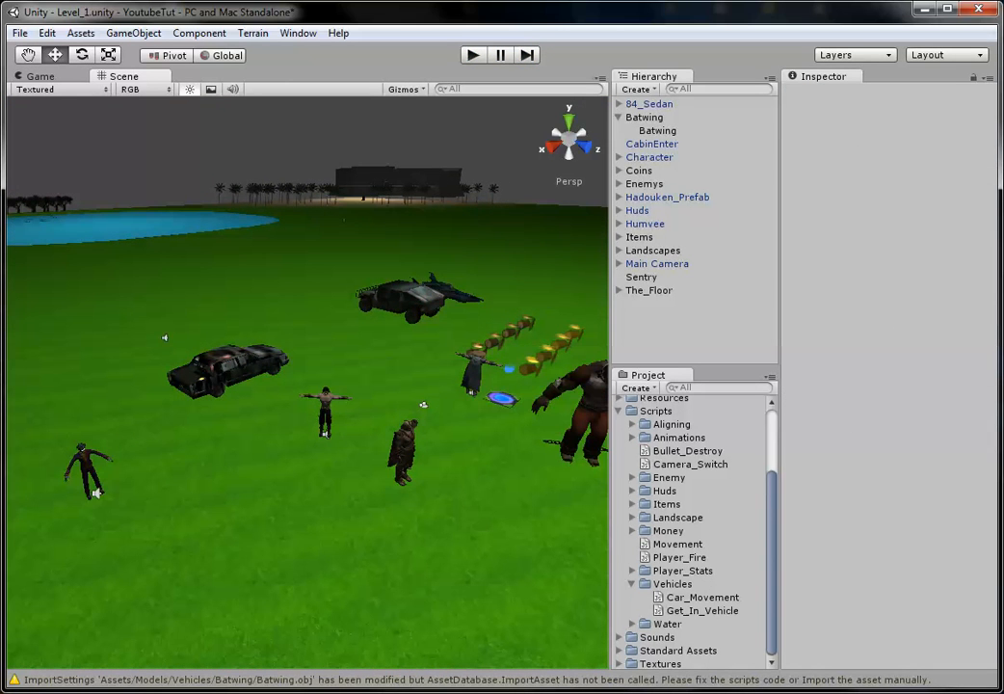
scroll(307, 382, up, 3)
middle_drag(307, 381, 453, 418)
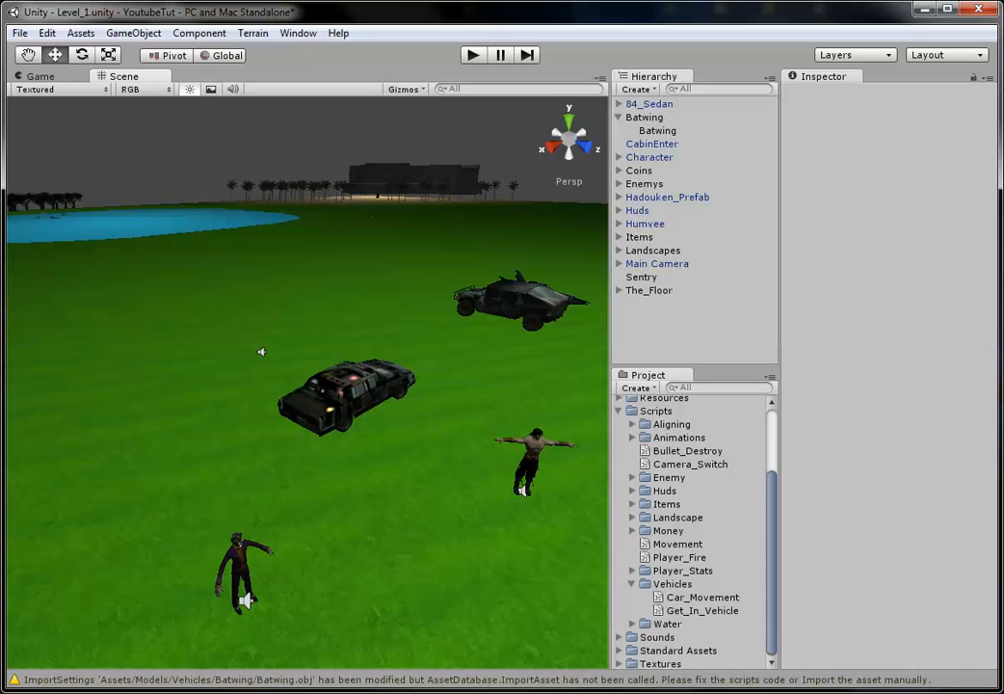
click(453, 418)
click(349, 393)
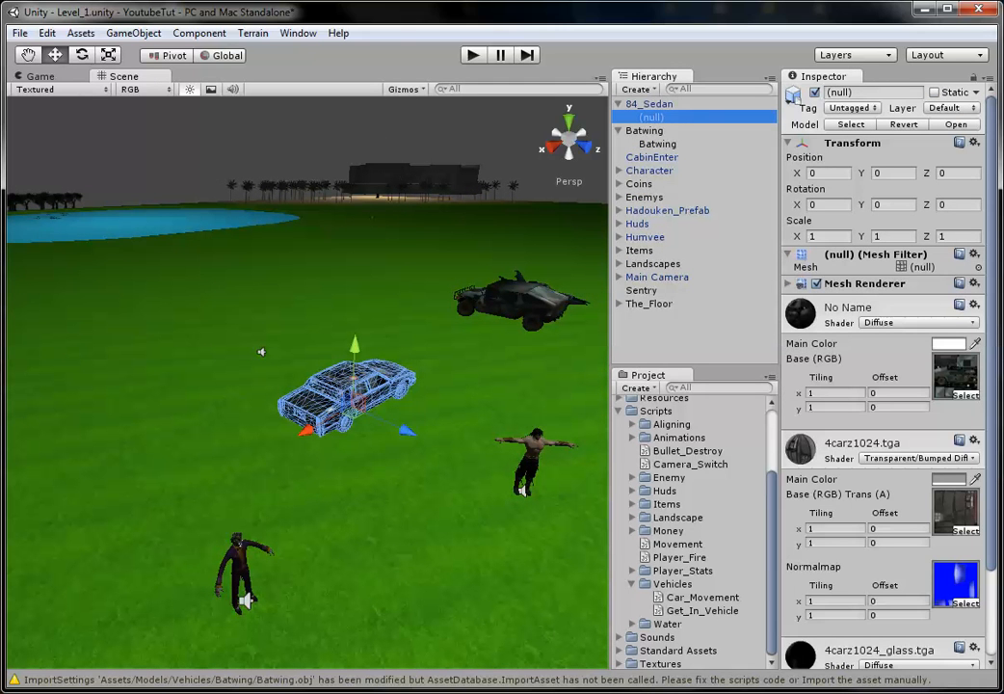
click(649, 104)
key(Delete)
key(Return)
Step: In the top view, set the detached sedan mesh's Y rotation to 90 and parent it back under 84_Sedan
middle_drag(354, 392, 144, 411)
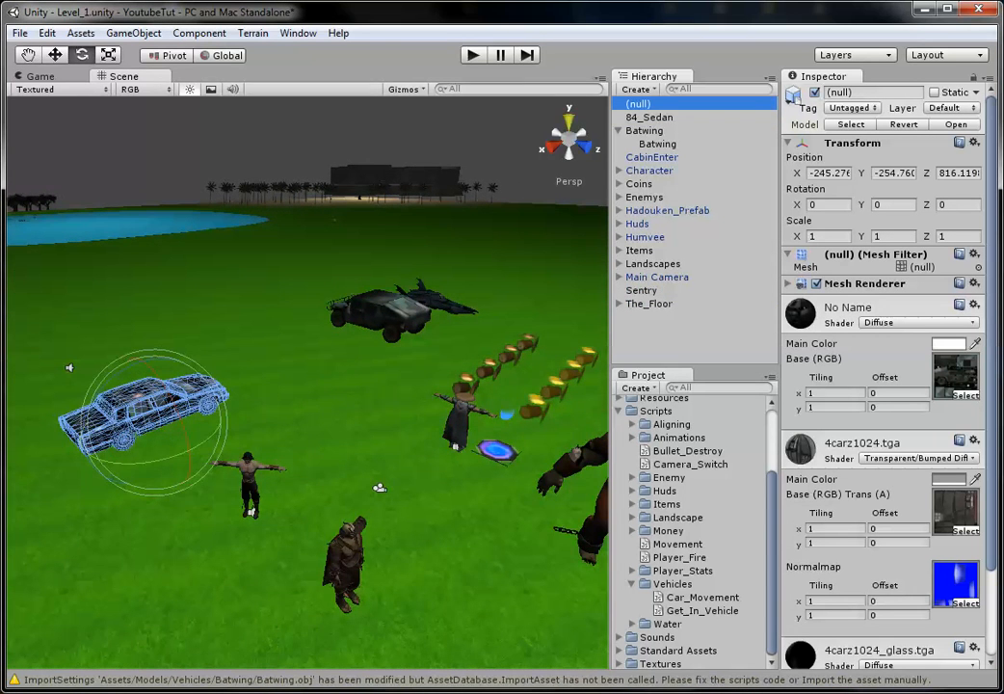
click(569, 122)
middle_drag(496, 312, 372, 379)
scroll(372, 379, up, 5)
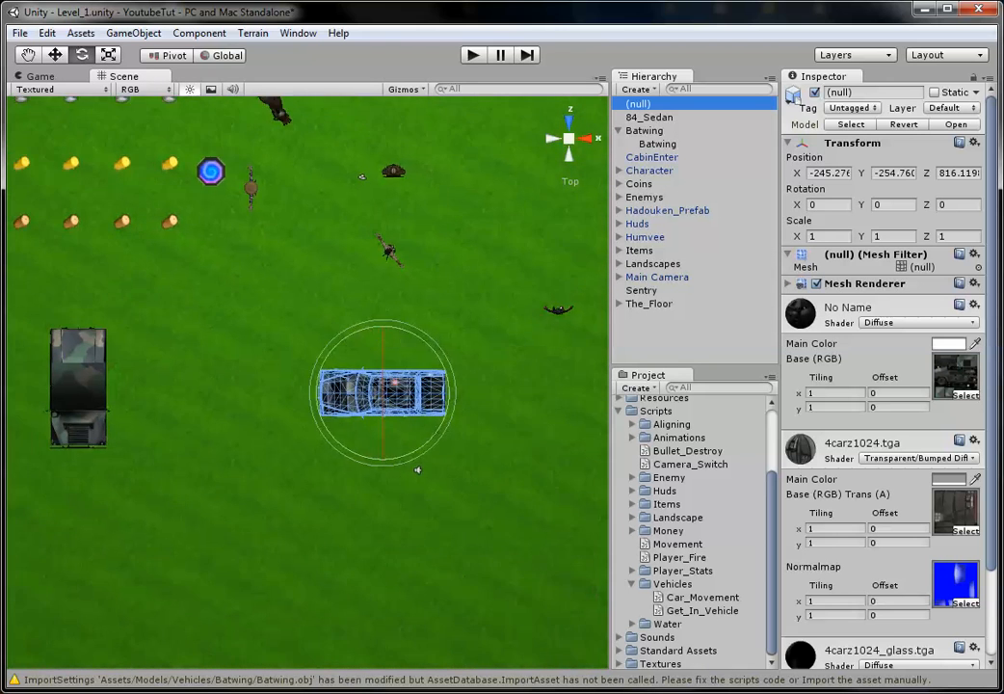
scroll(418, 469, up, 1)
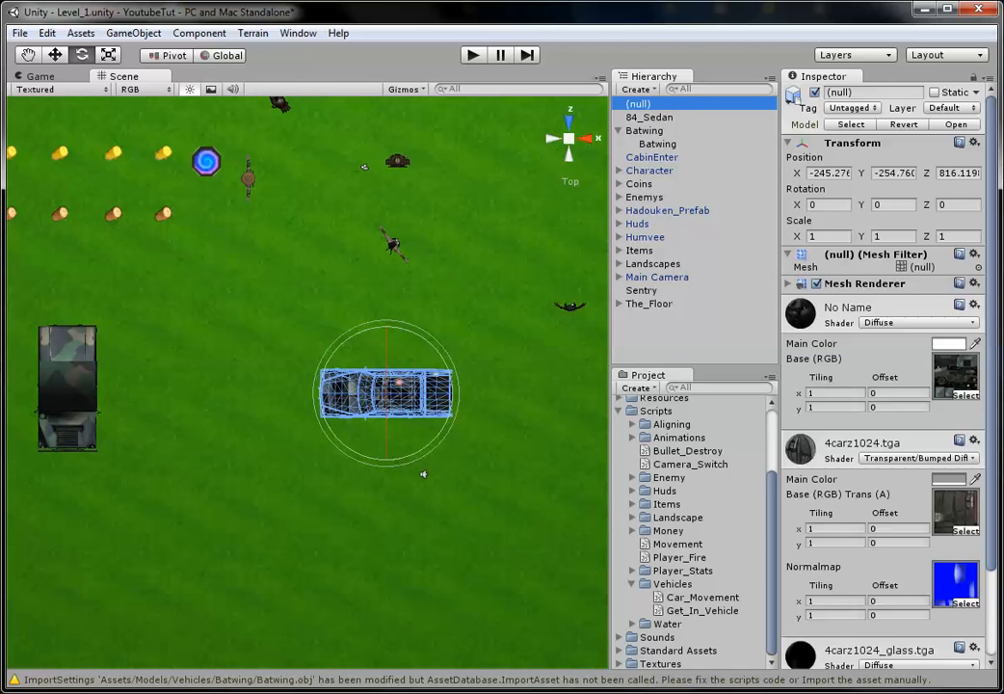
text(90)
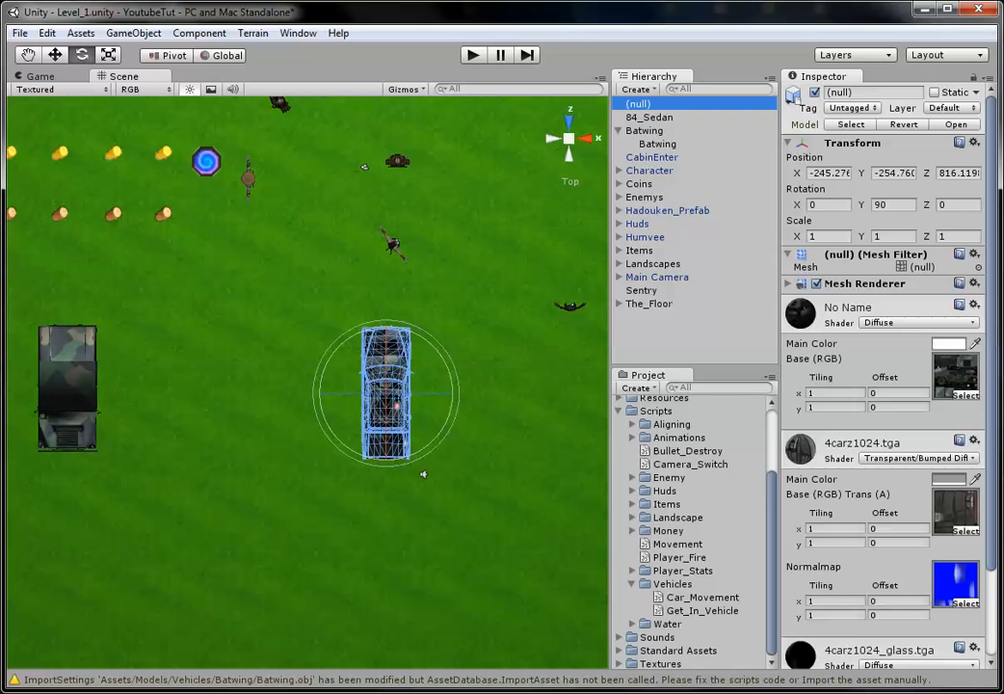
drag(639, 103, 650, 117)
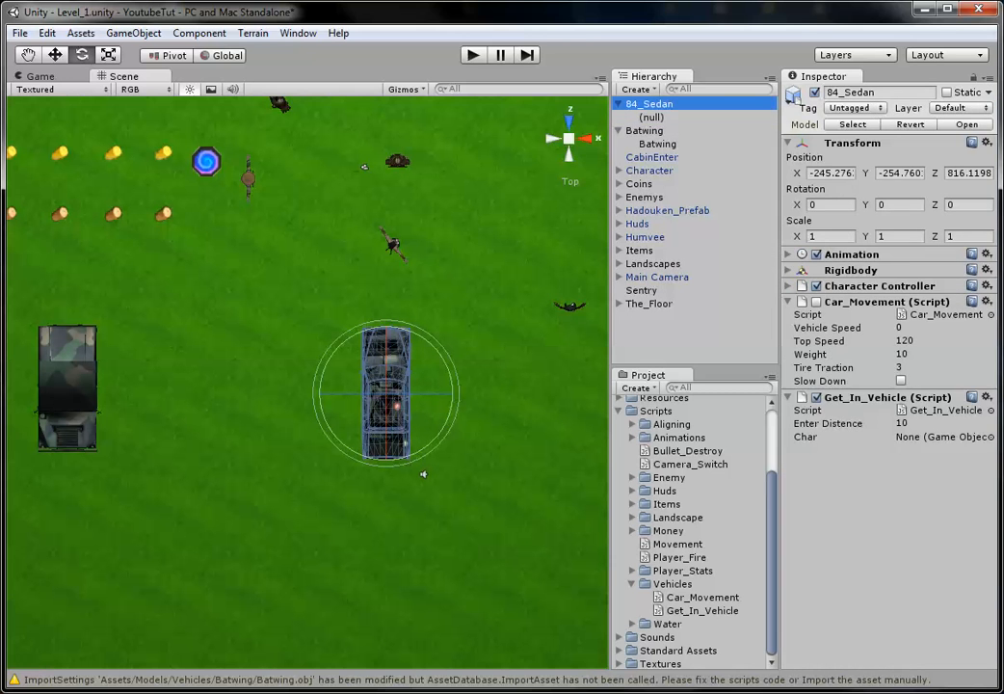
Step: Start a play test, walk the character to the rotated sedan, and get into it
key(ctrl+p)
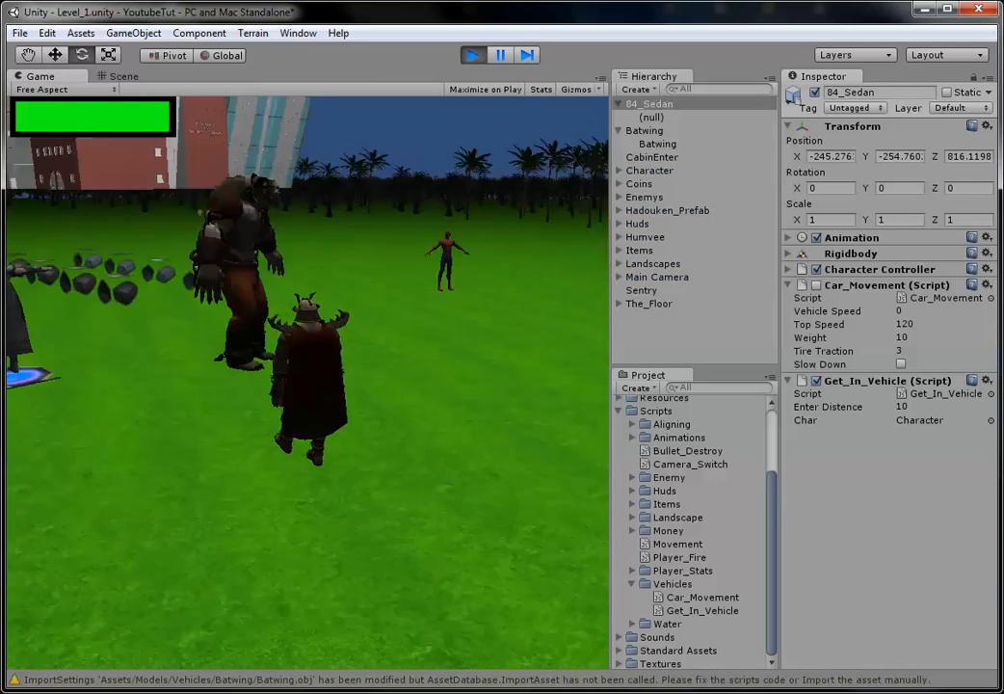
key(w)
key(a)
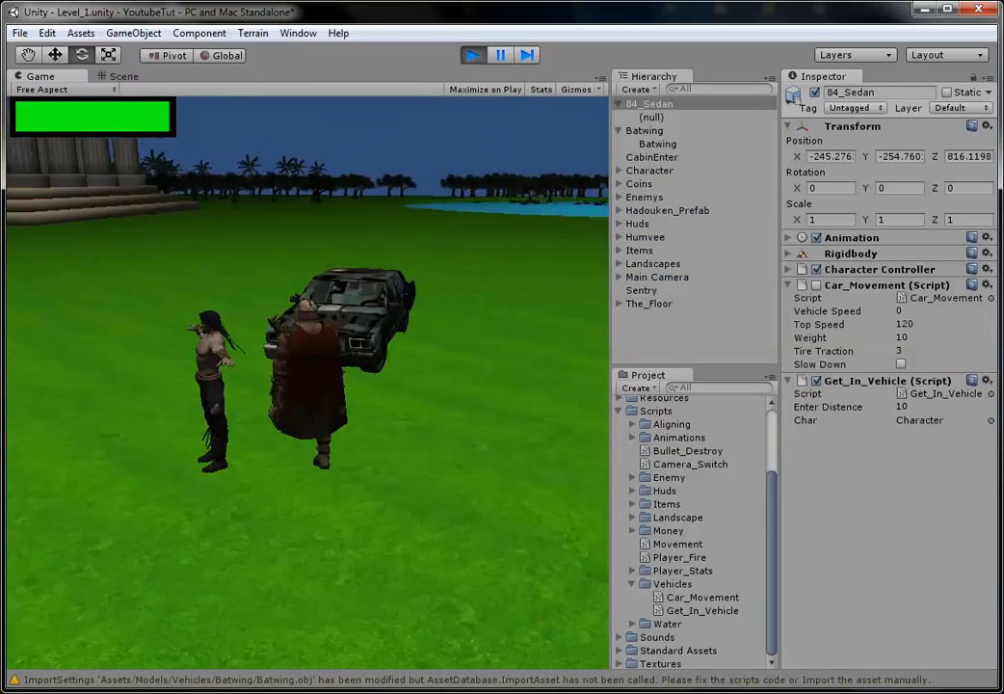
key(d)
key(e)
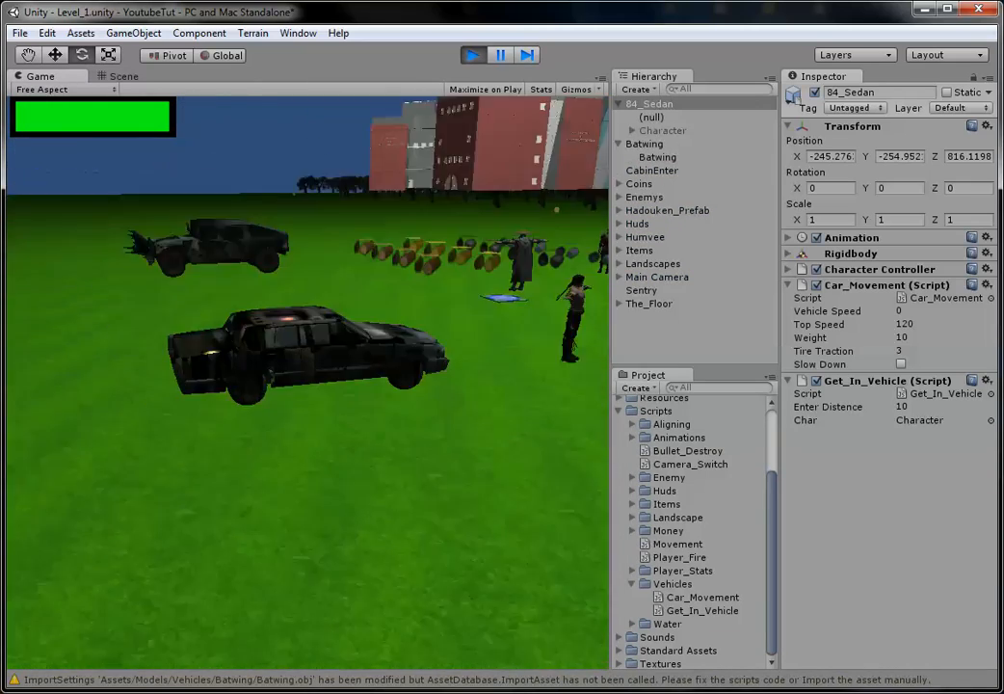
Step: Drive the sedan forward past the Humvee and around the level in right-hand turns to test its direction and handling
key(w)
key(a)
key(w)
key(a)
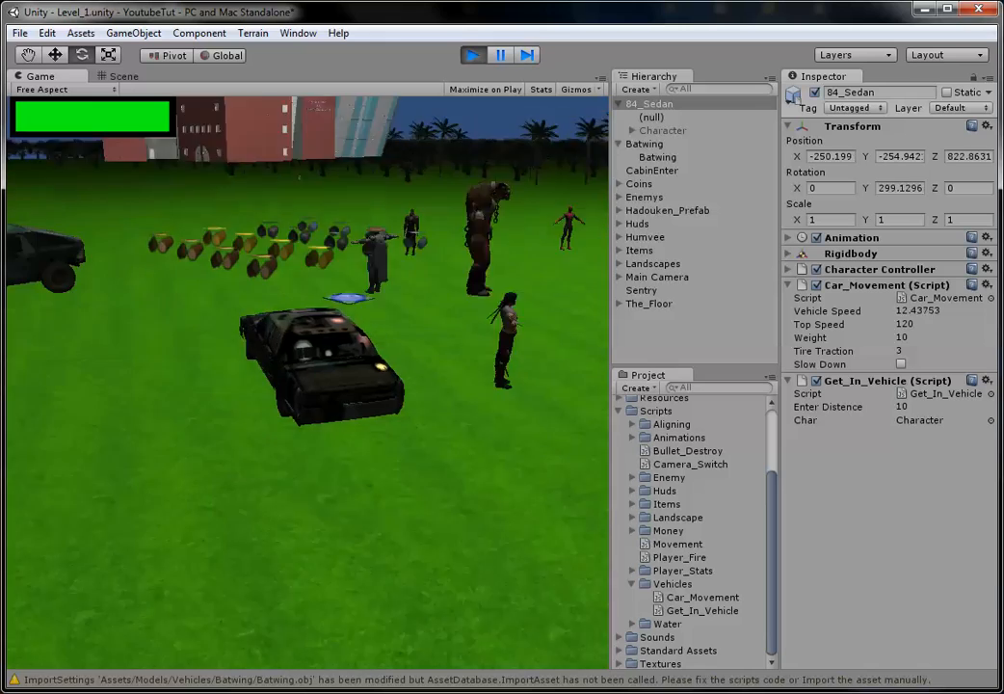
key(w)
key(d)
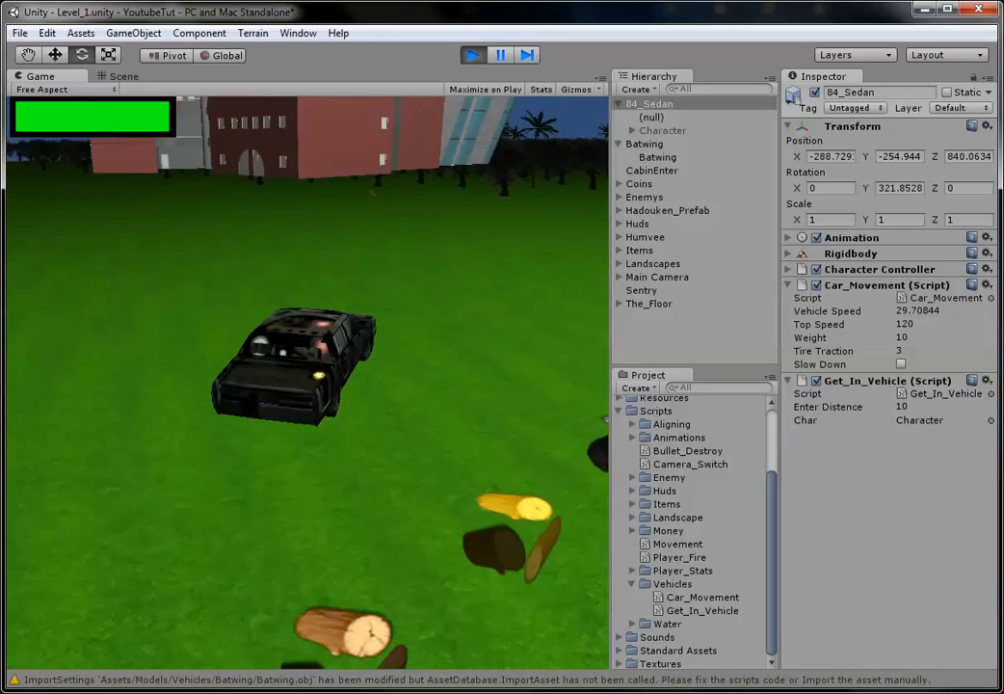
key(w)
key(d)
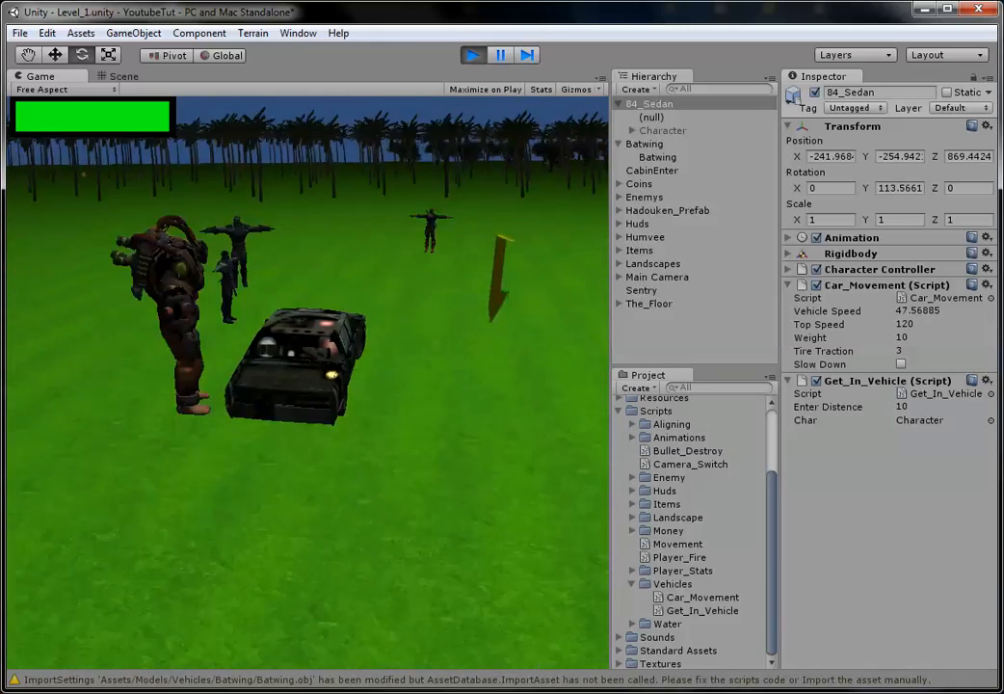
key(w)
key(d)
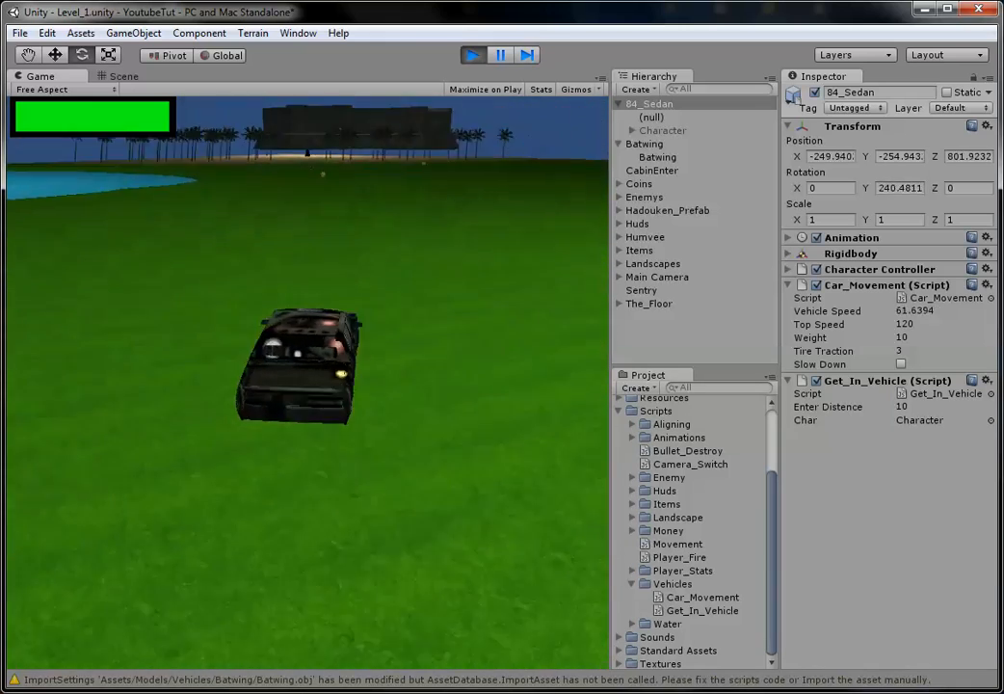
Step: Brake the sedan while turning it right and end the play test
key(s)
key(d)
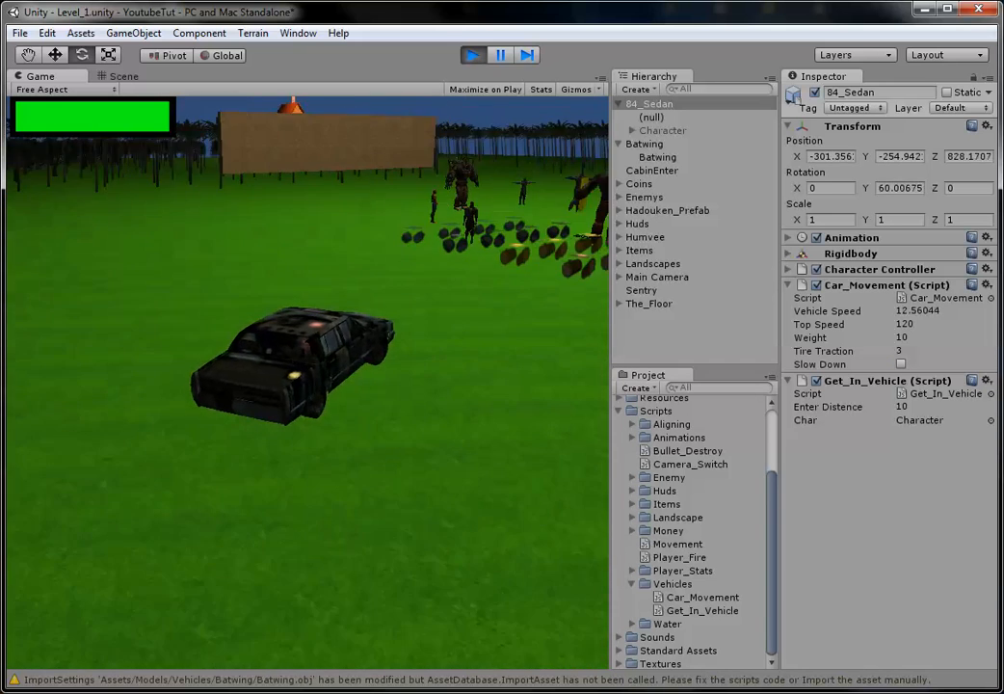
key(ctrl+p)
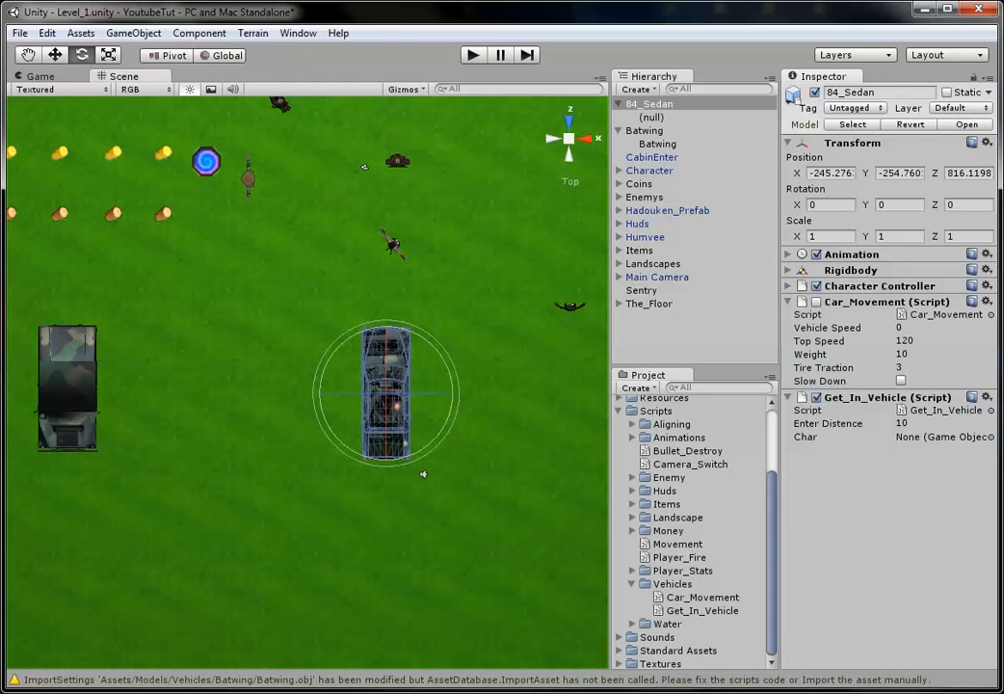
Step: Start a play test with the Humvee selected, then walk the character to the Humvee and get in
middle_drag(307, 382, 430, 431)
scroll(431, 431, down, 4)
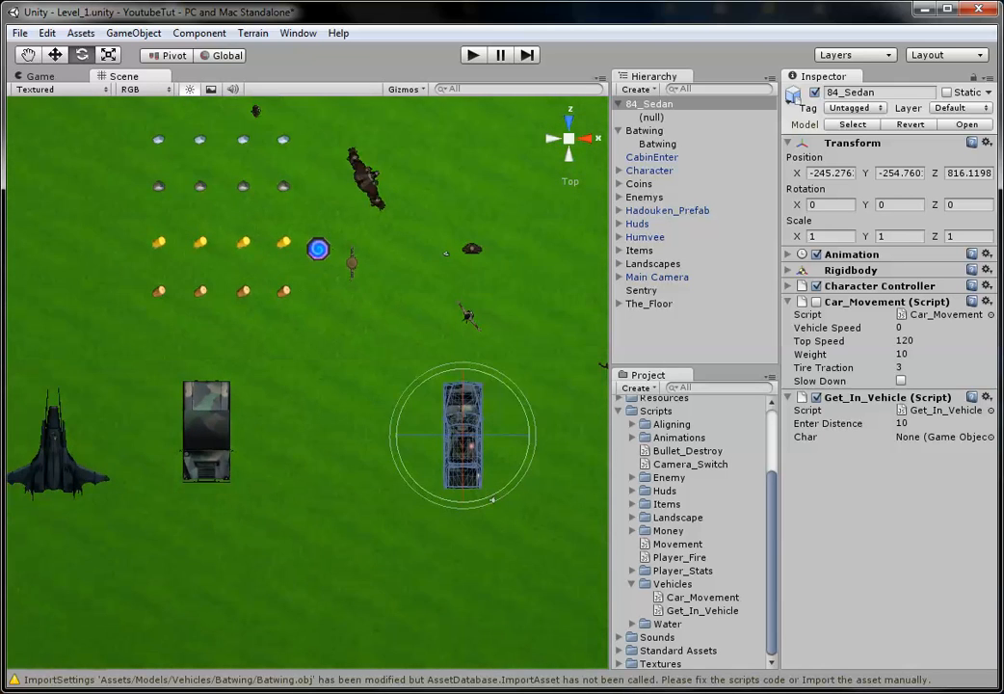
click(206, 431)
middle_drag(206, 431, 348, 412)
key(ctrl+p)
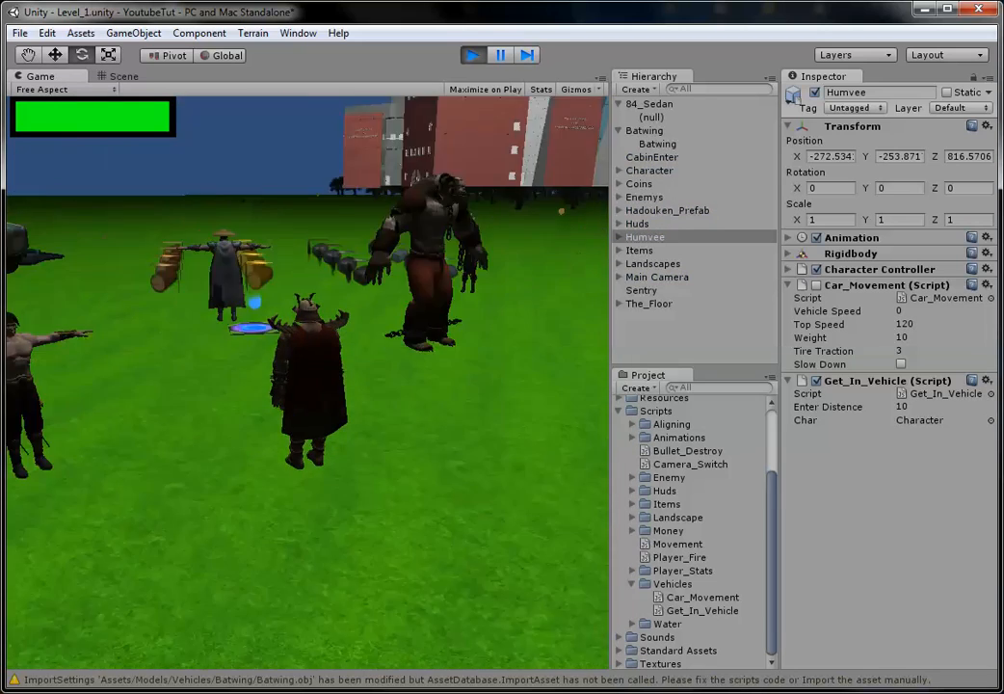
key(w)
key(a)
key(d)
key(w)
key(e)
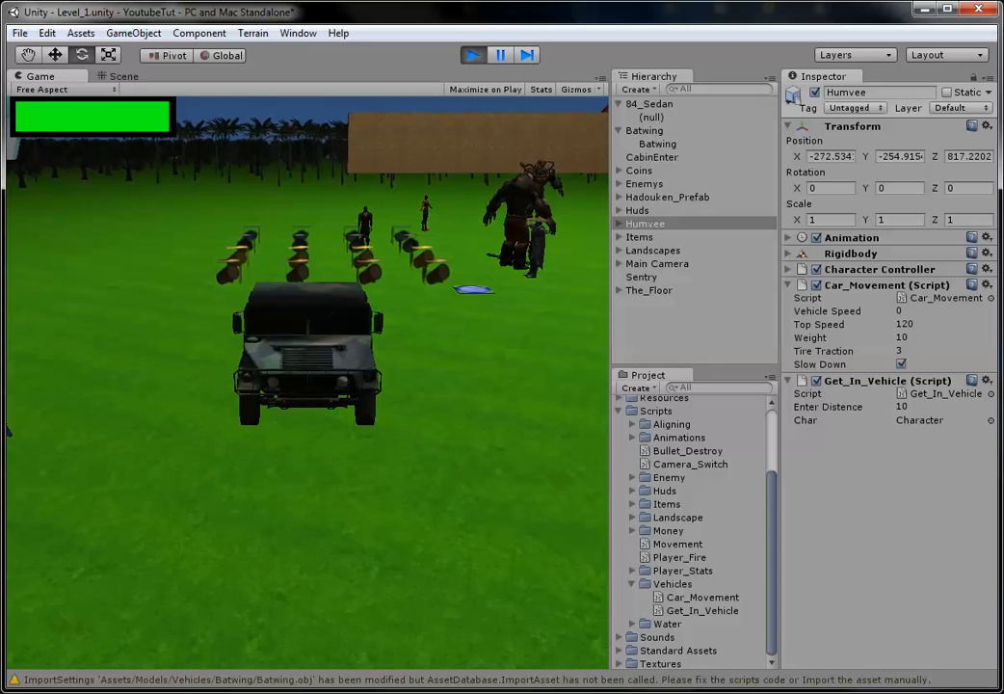
Step: Drive the Humvee forward while steering both ways to check its facing, and end the play test
key(w)
key(a)
key(d)
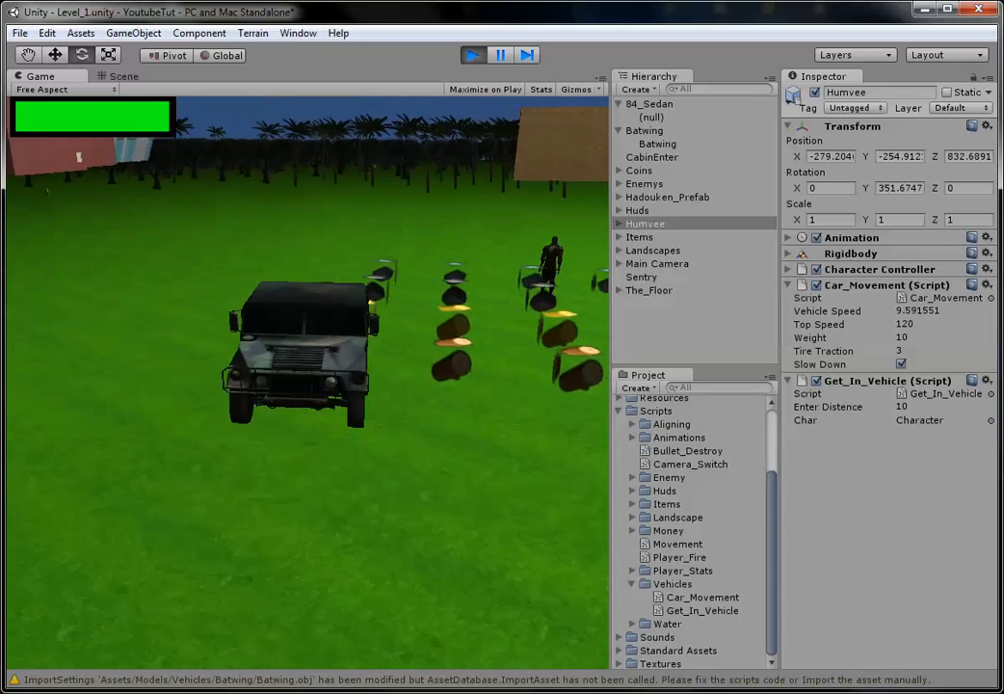
key(ctrl+p)
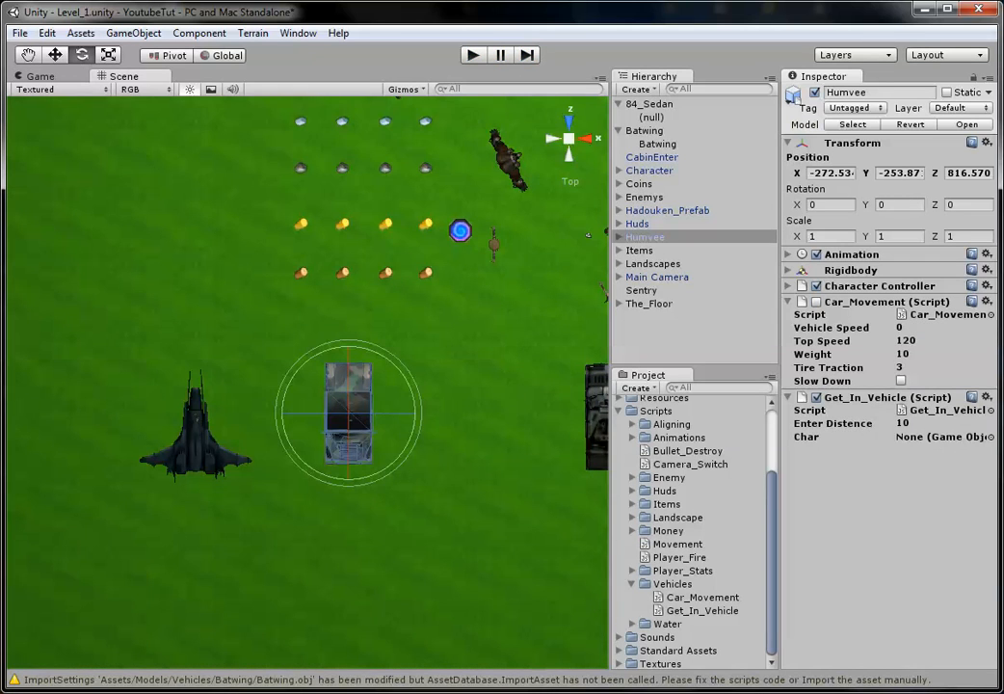
Step: Detach the Humvee's mesh from its Humvee parent object, accepting the loss of the prefab connection
scroll(306, 386, up, 3)
click(619, 236)
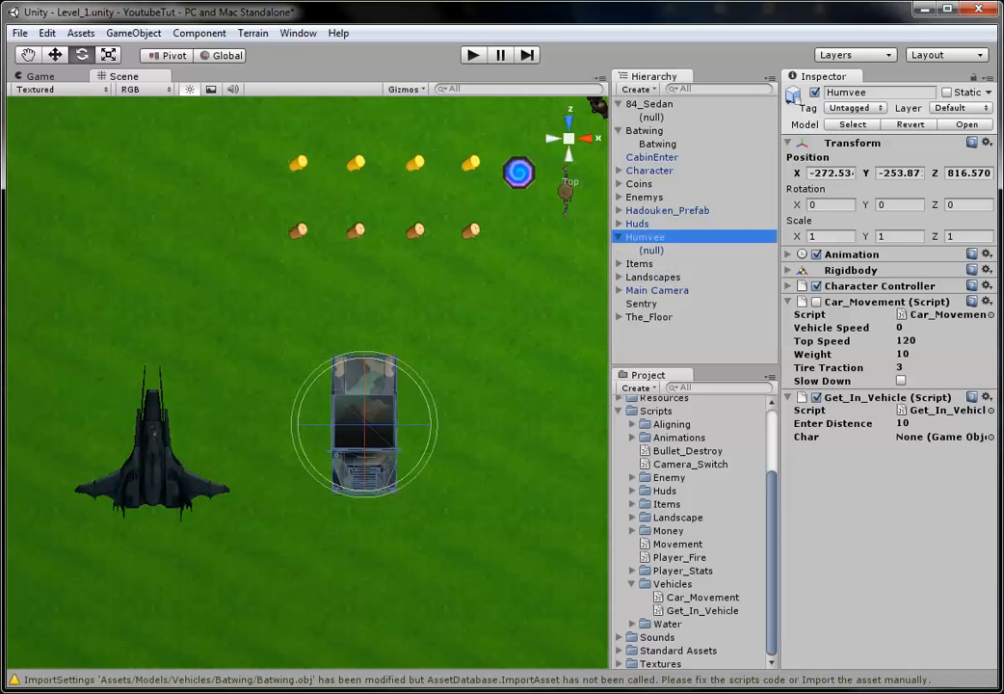
drag(651, 250, 651, 343)
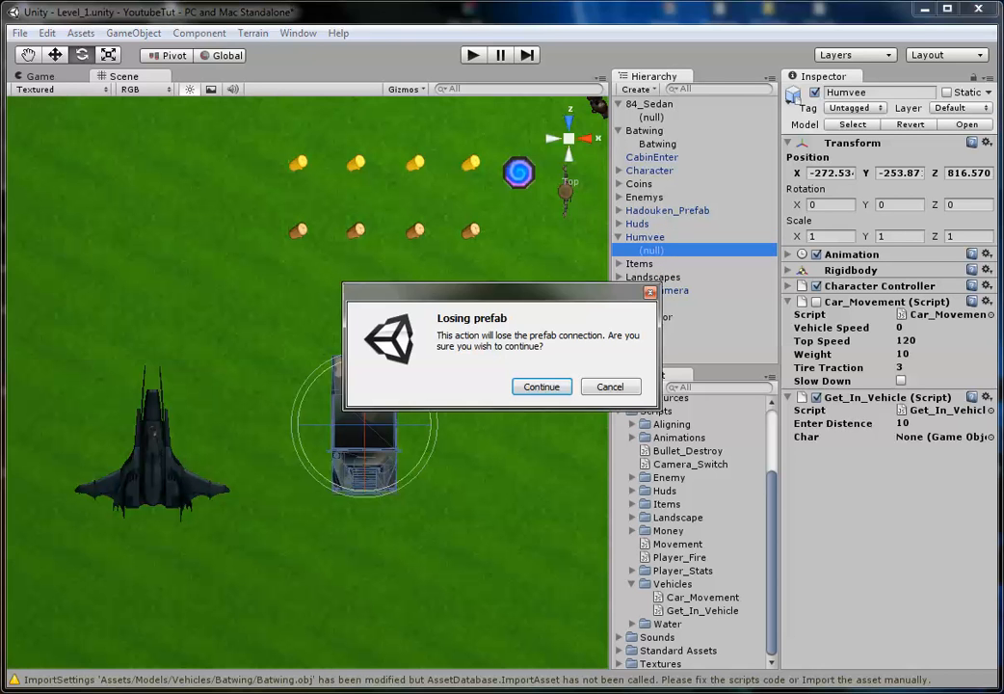
key(Return)
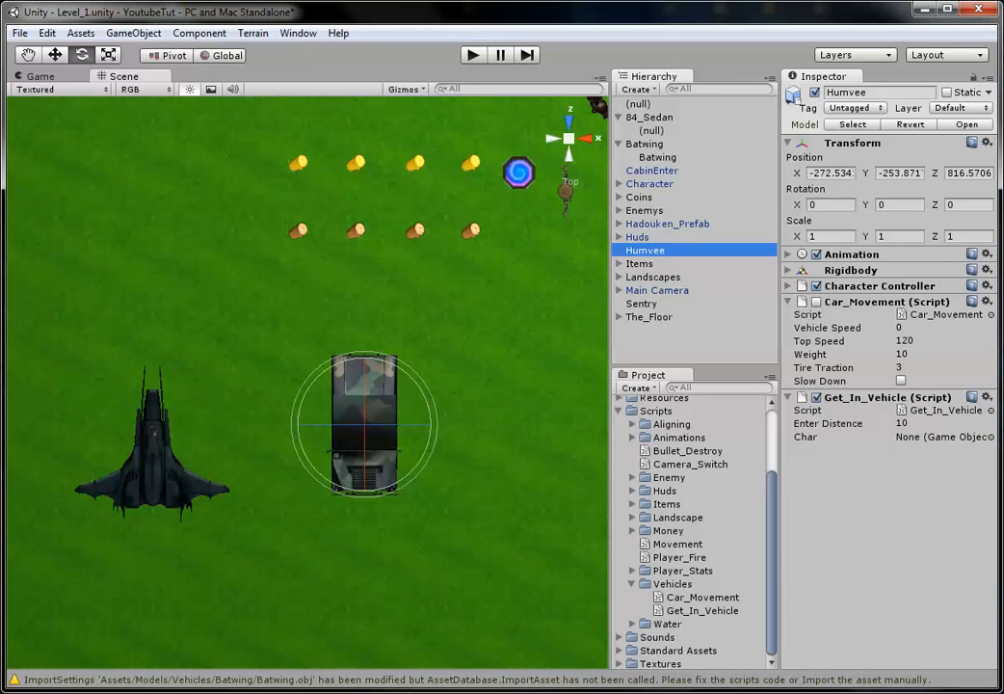
Step: Set the detached Humvee mesh's Y rotation to 180 and parent it back under Humvee
click(639, 103)
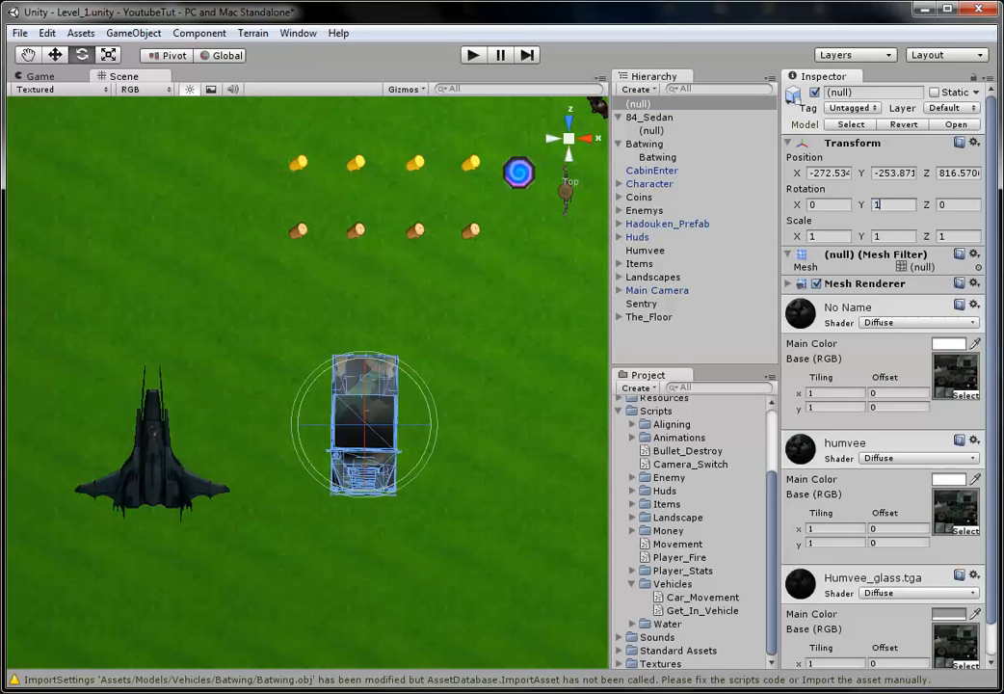
text(180)
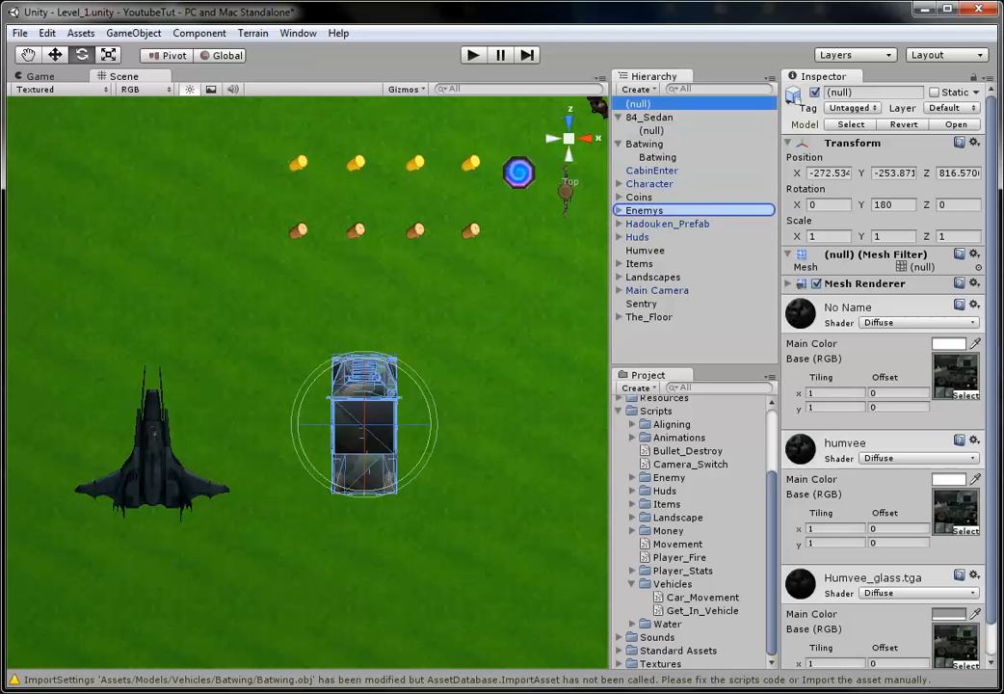
drag(644, 250, 645, 249)
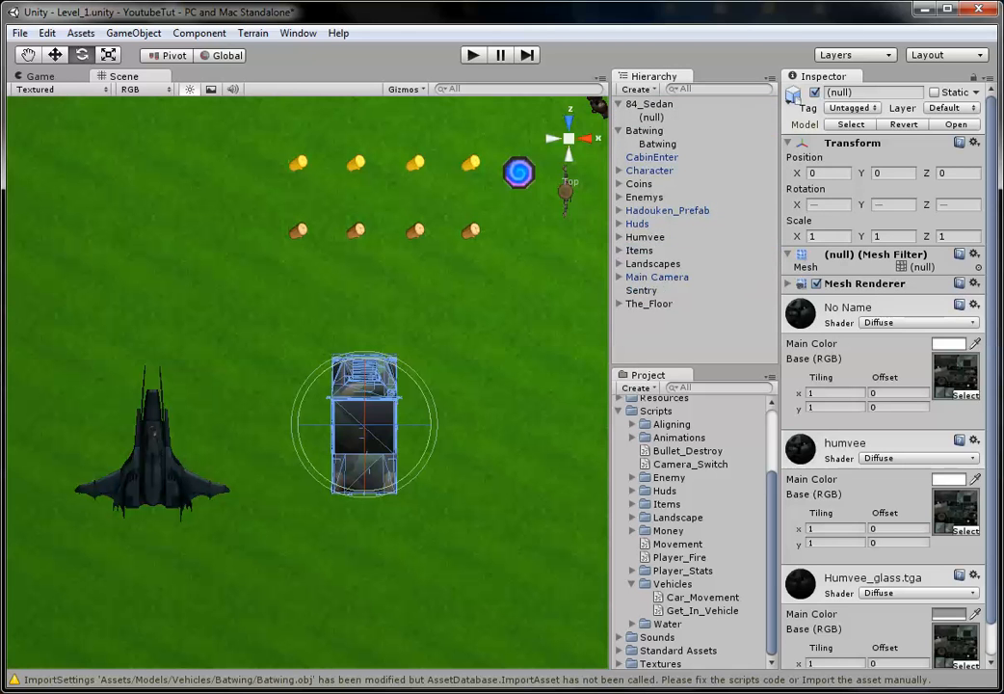
Step: Start a play test, walk the character over to the Humvee, and get in
key(ctrl+p)
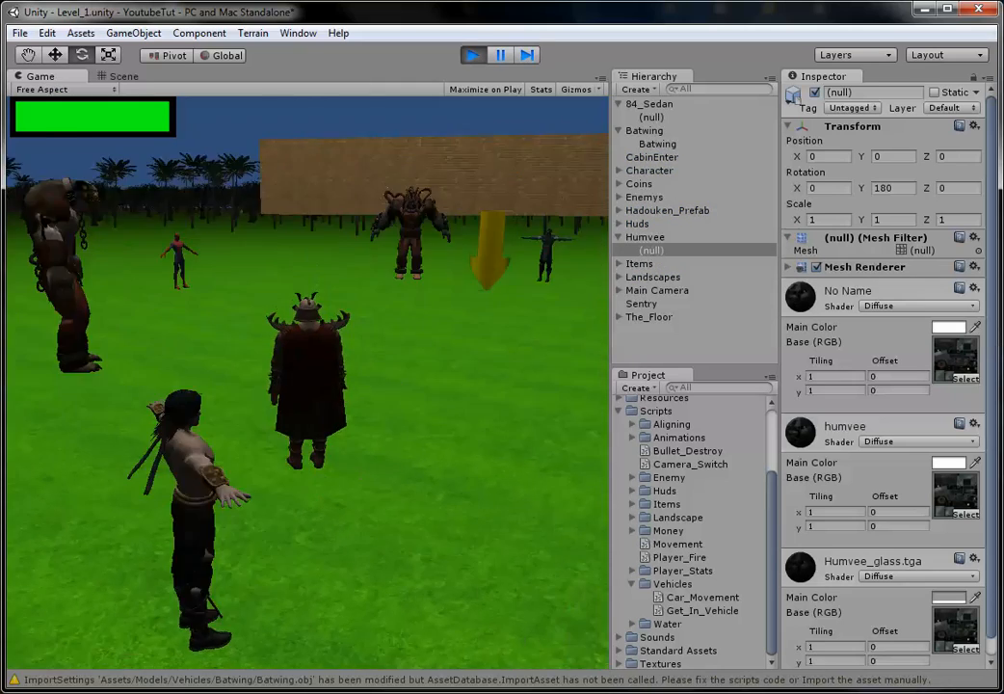
key(w)
key(a)
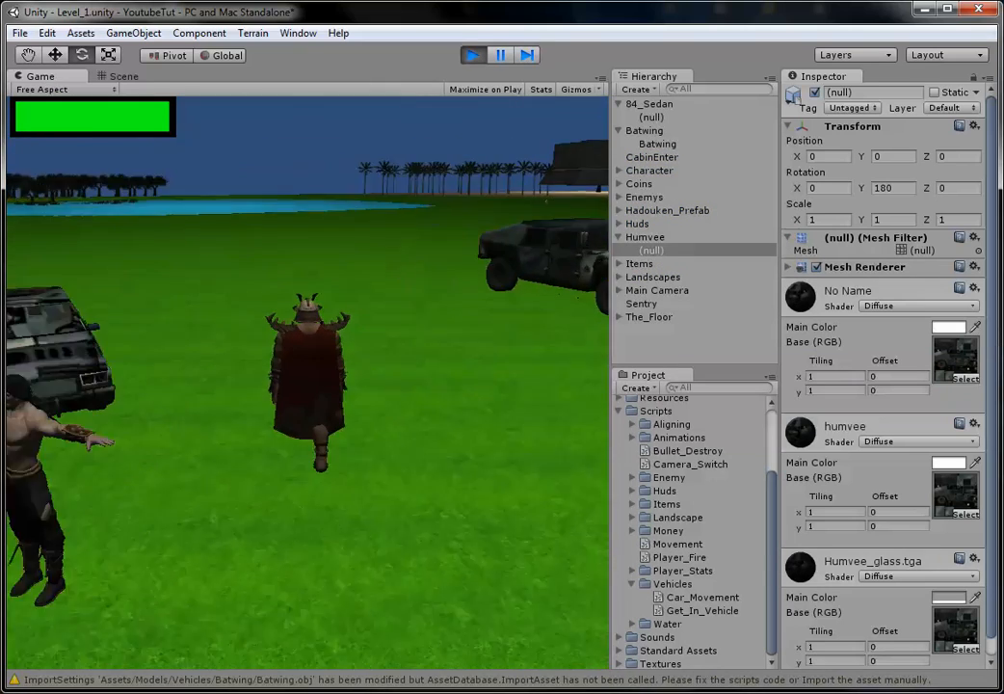
key(d)
key(w)
key(e)
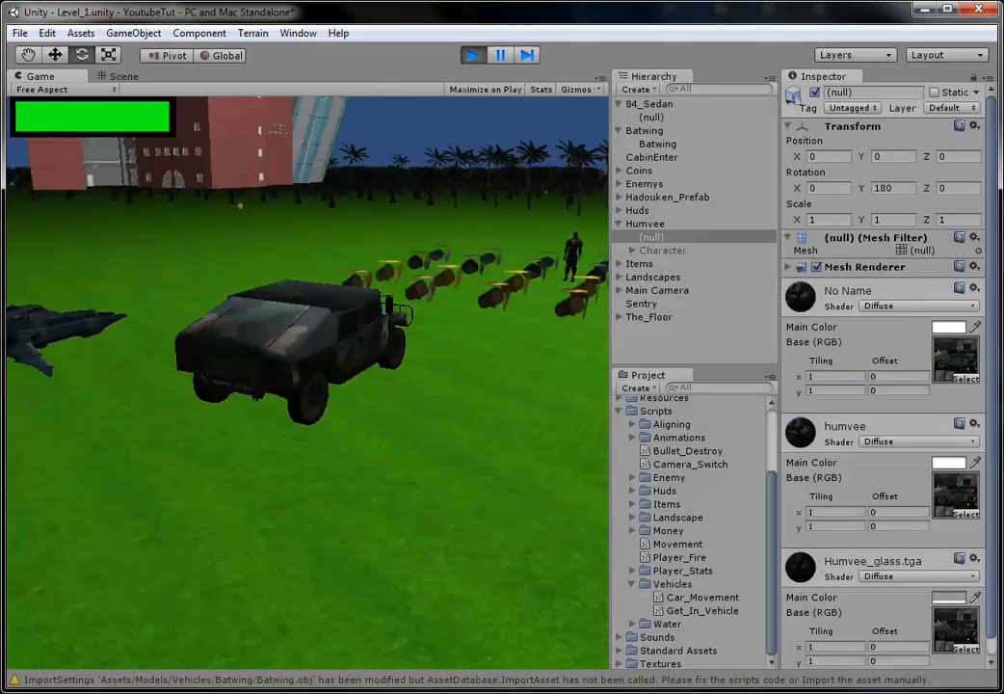
Step: Drive the Humvee forward past the coins and enemies, steering around to the temple to check its facing
key(w)
key(a)
key(d)
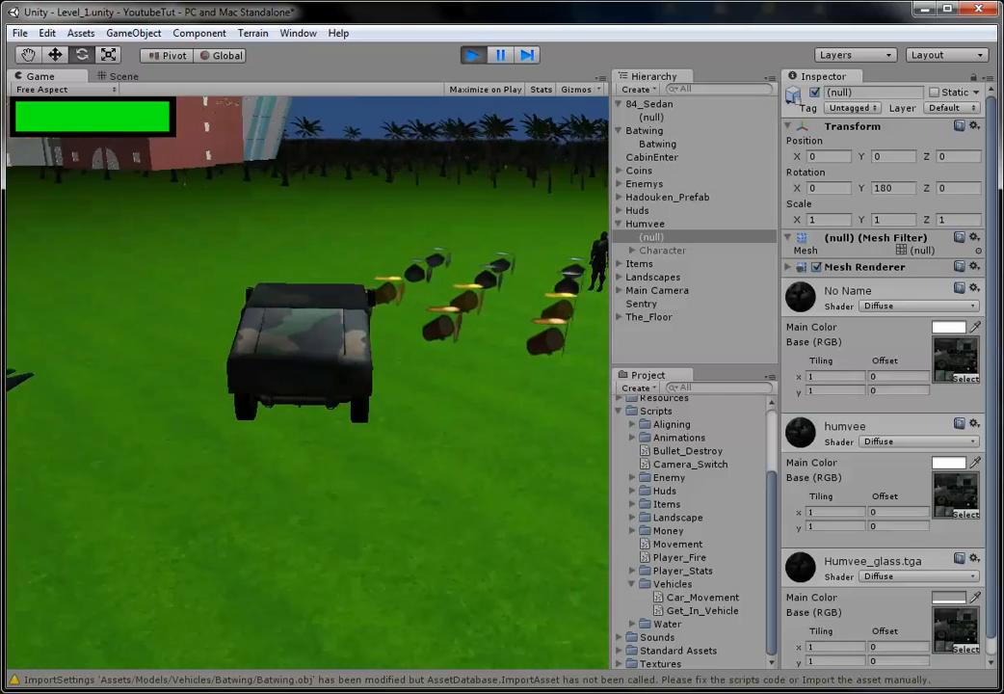
key(w)
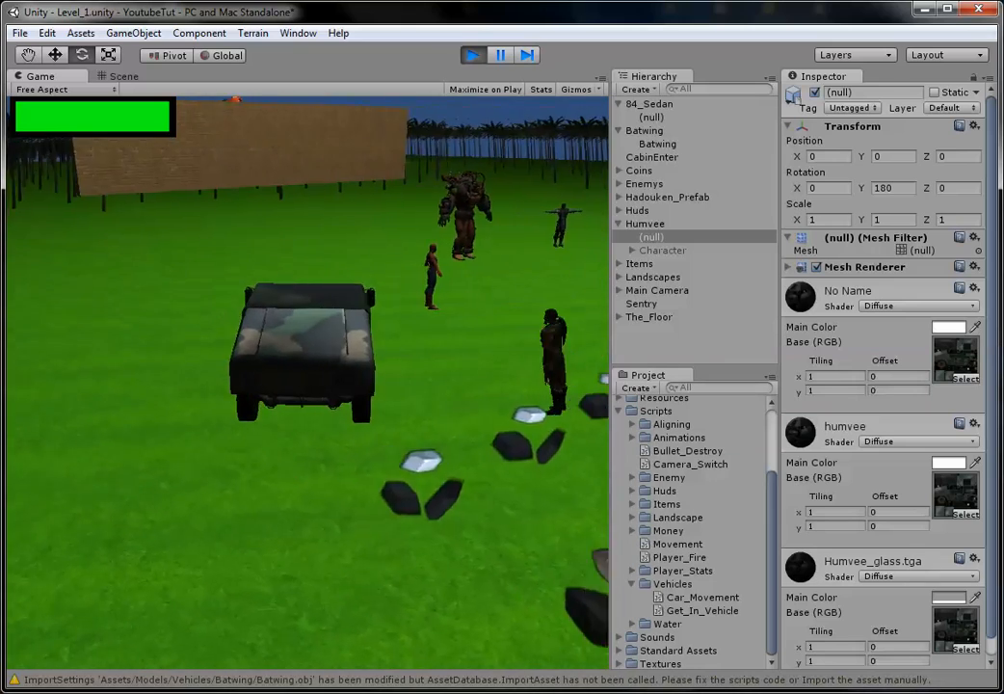
key(d)
key(w)
key(d)
key(w)
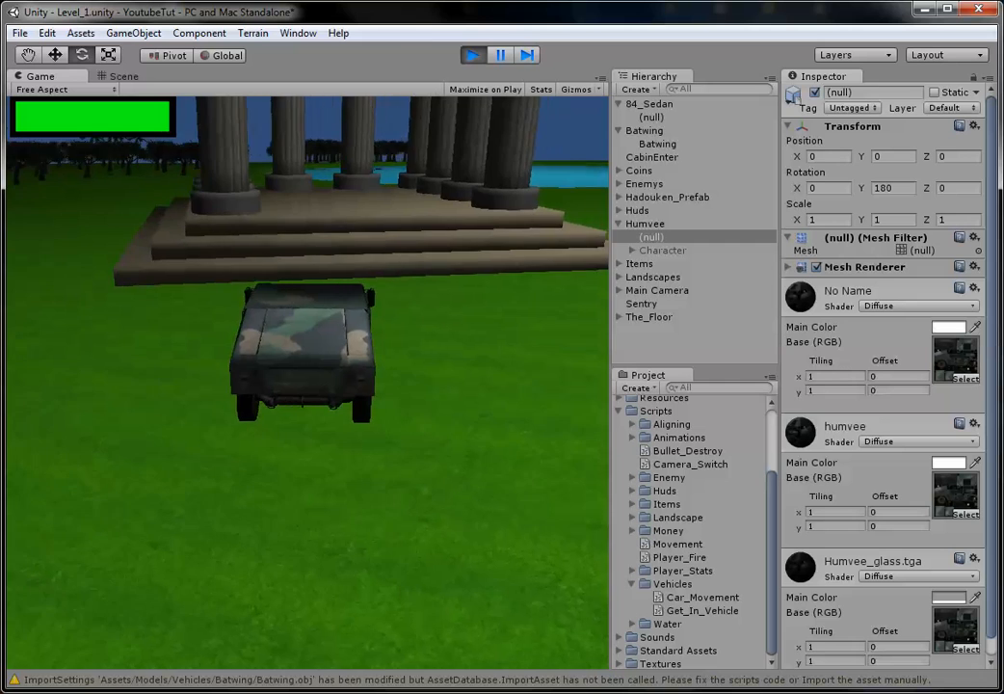
key(w)
key(d)
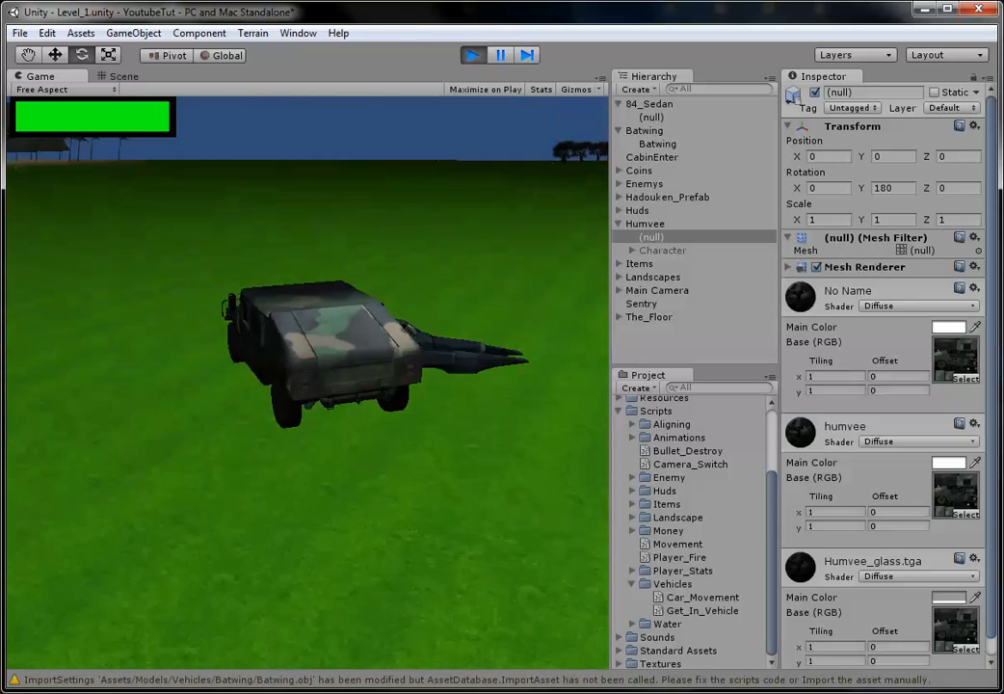
Step: Drive the Humvee out toward Battery Place and loop back toward the enemies and brick wall
key(a)
key(w)
key(d)
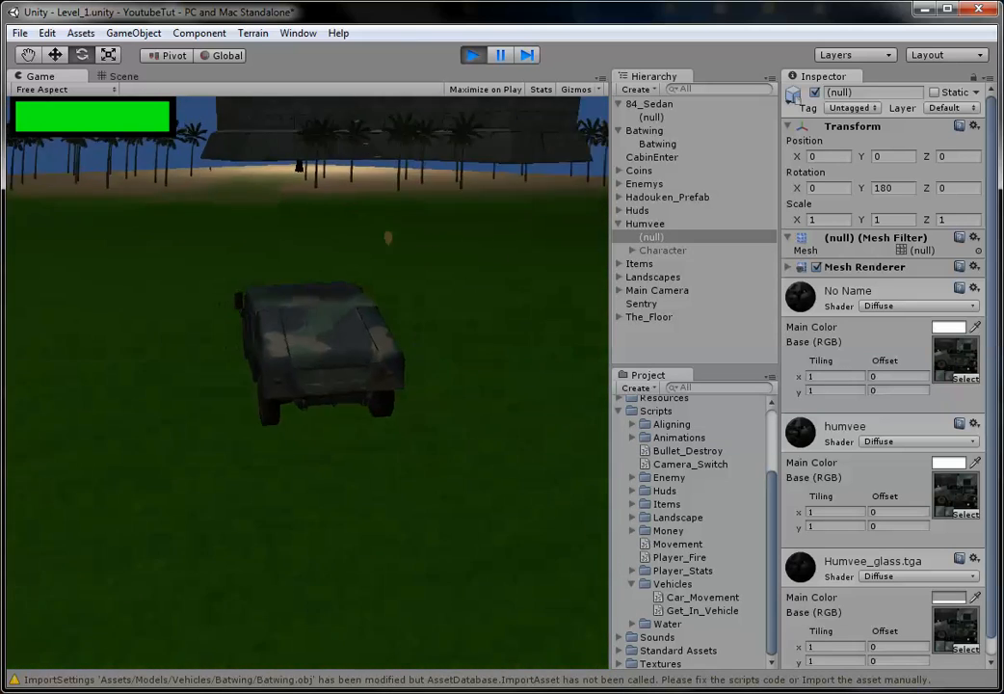
key(w)
key(d)
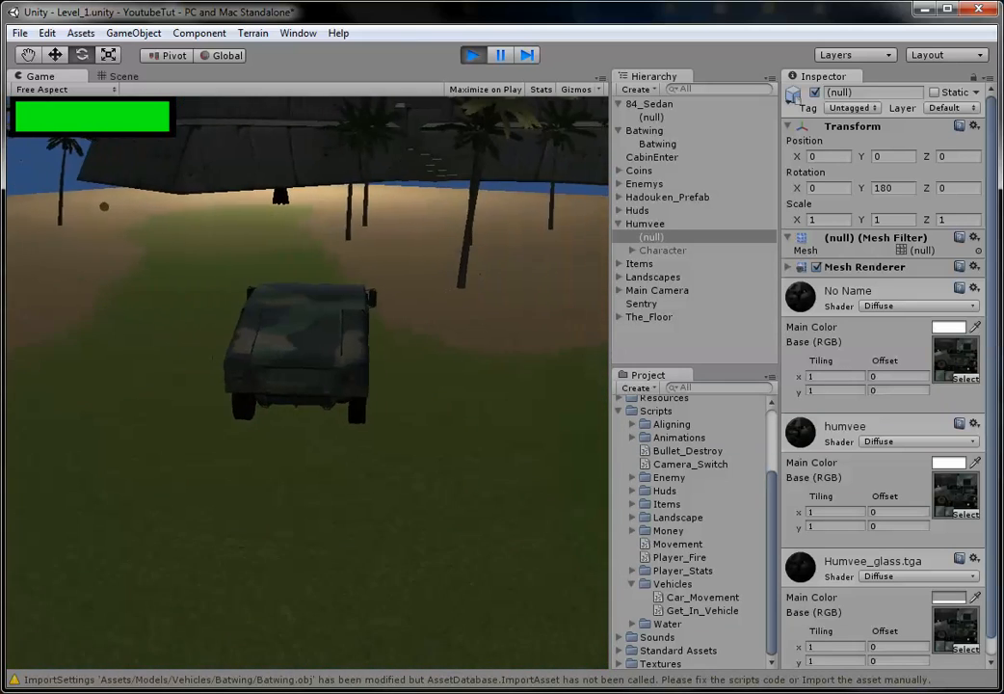
key(w)
key(d)
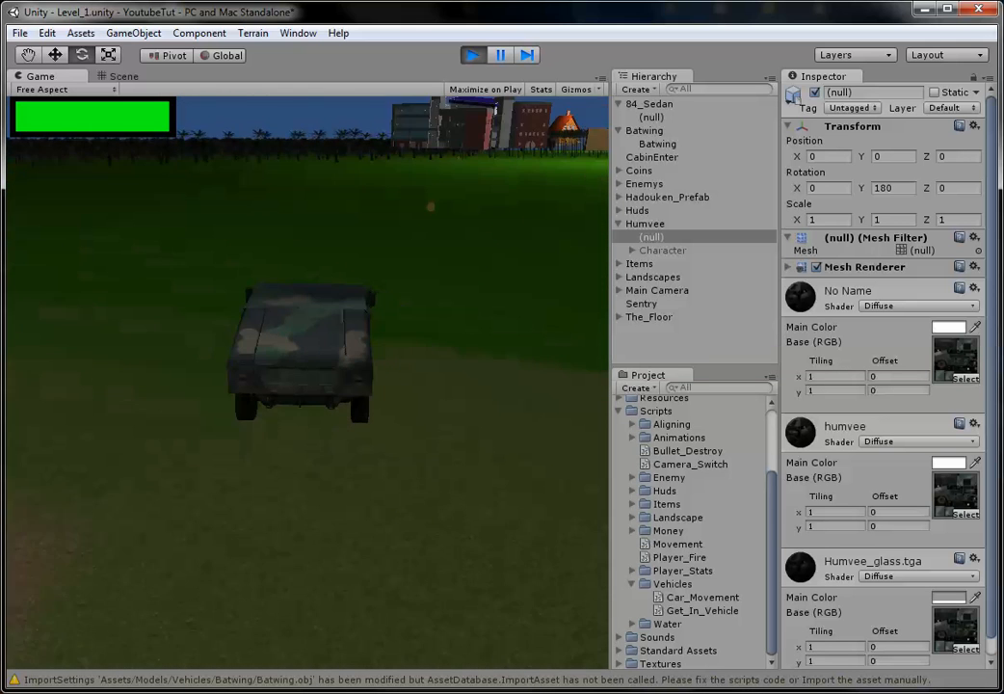
key(w)
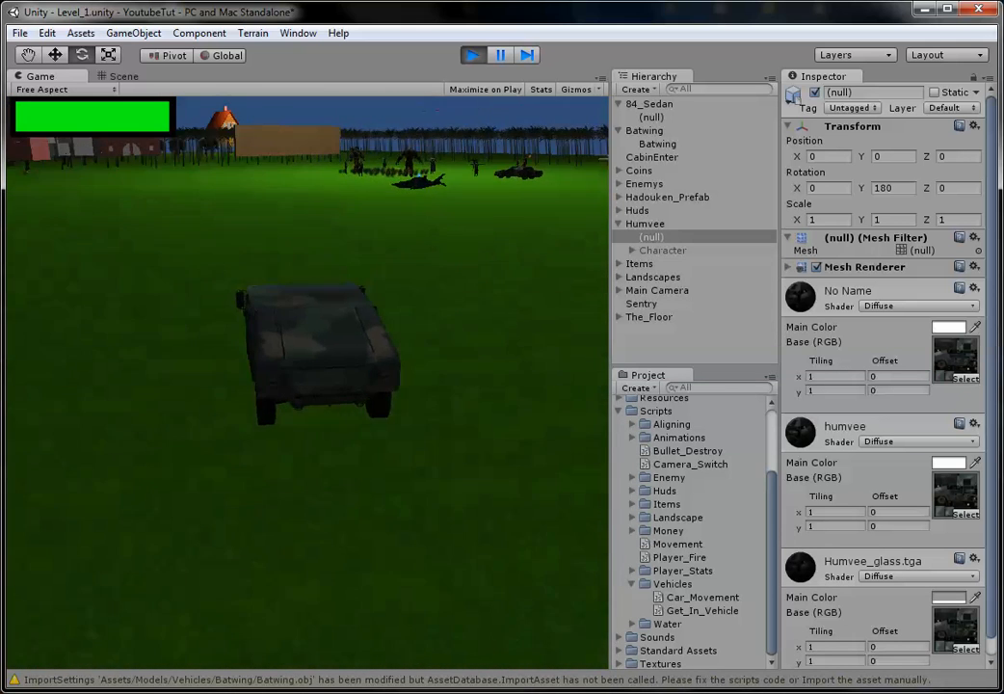
Step: Drive the Humvee through the palm trees to the cabin to check the building's height, and end the play test
key(w)
key(a)
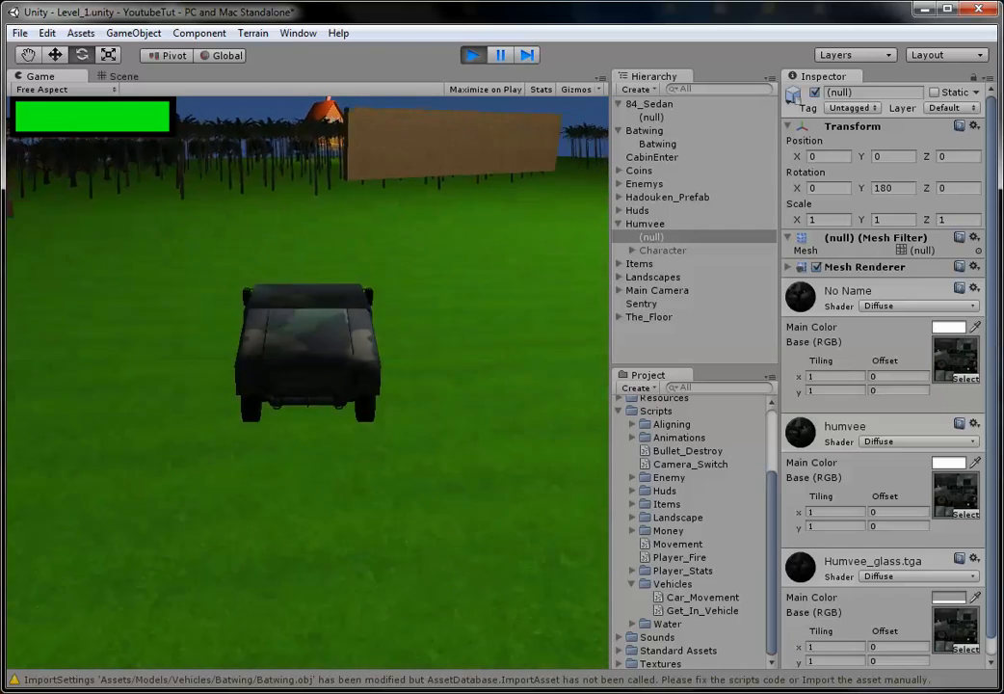
key(w)
key(a)
key(w)
key(a)
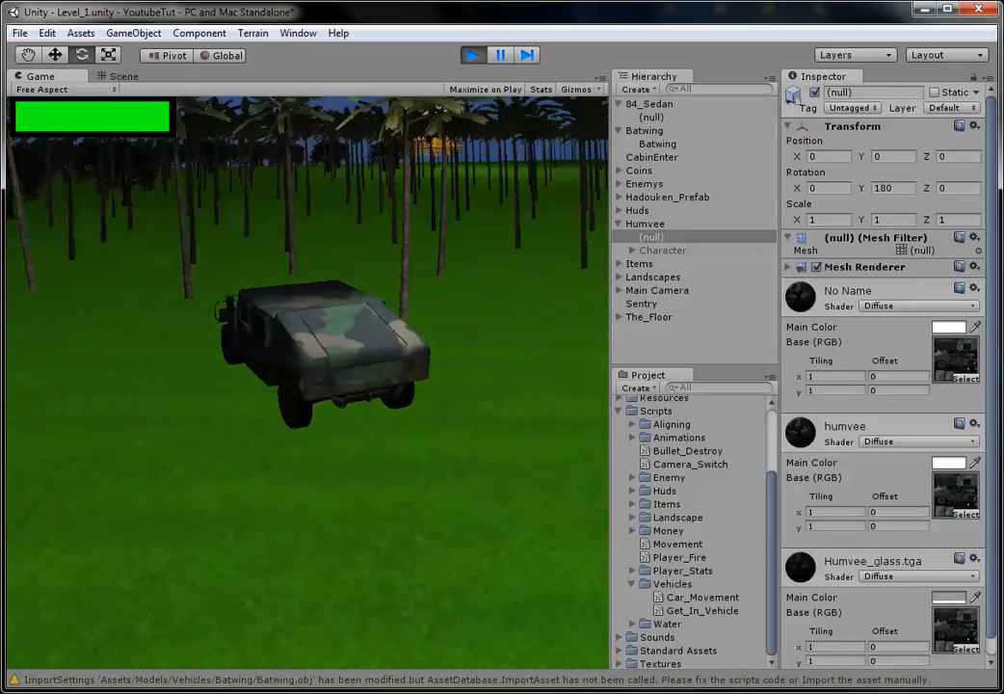
key(w)
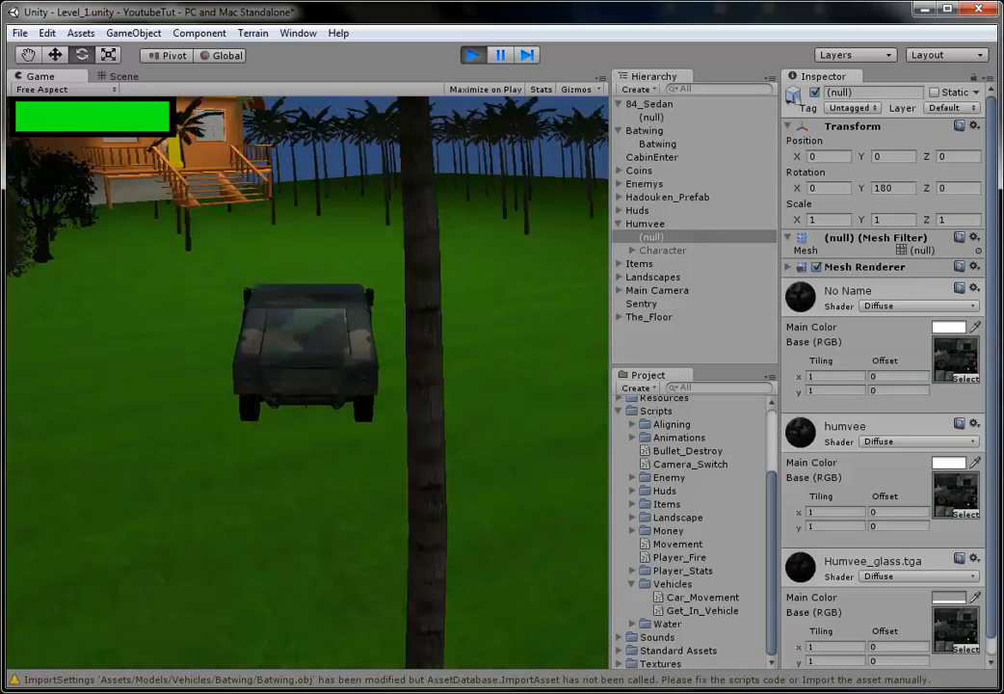
key(d)
key(w)
key(d)
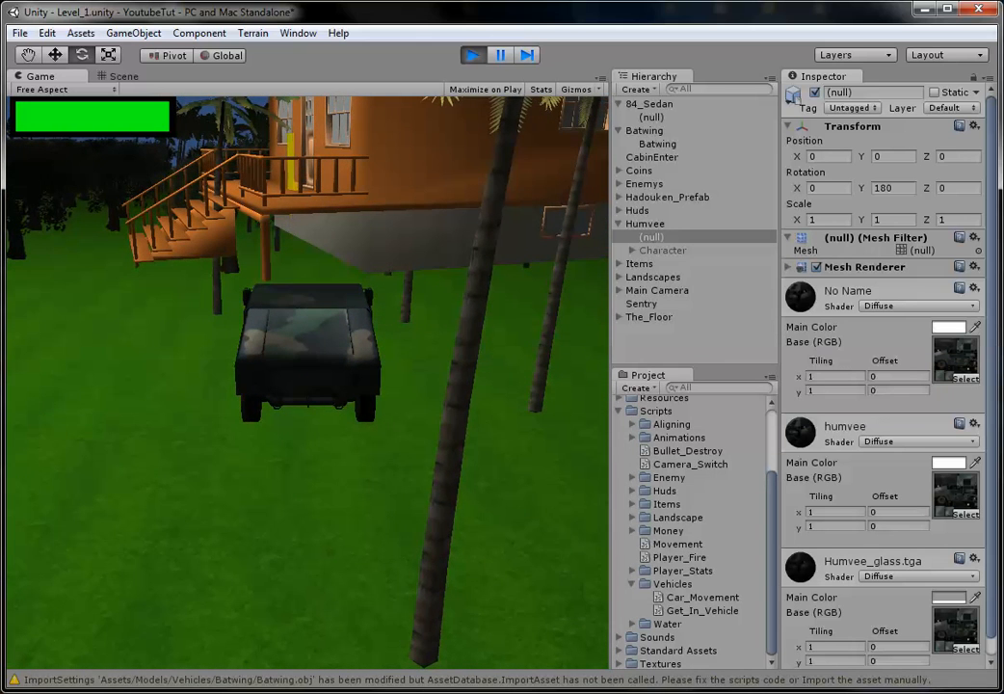
key(ctrl+p)
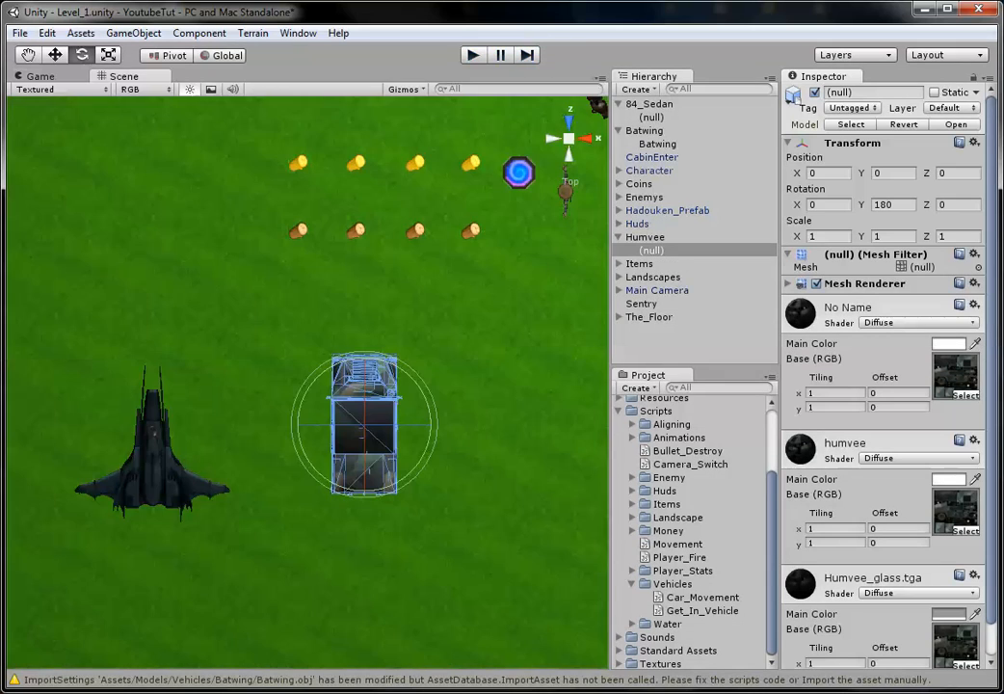
Step: In a right side view of the scene, lower the Basic Temple to ground level at about Y 126.711
scroll(566, 460, down, 4)
alt+drag(482, 433, 290, 308)
scroll(308, 382, down, 3)
right_drag(308, 382, 212, 405)
scroll(308, 382, up, 3)
click(270, 173)
right_drag(270, 174, 217, 154)
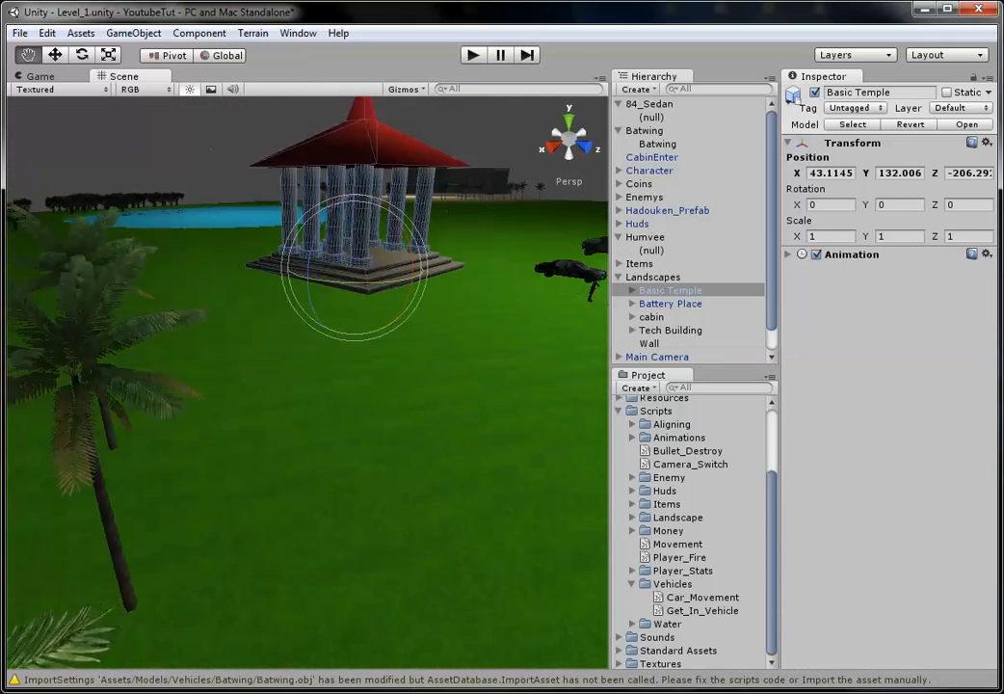
scroll(308, 381, up, 5)
click(550, 145)
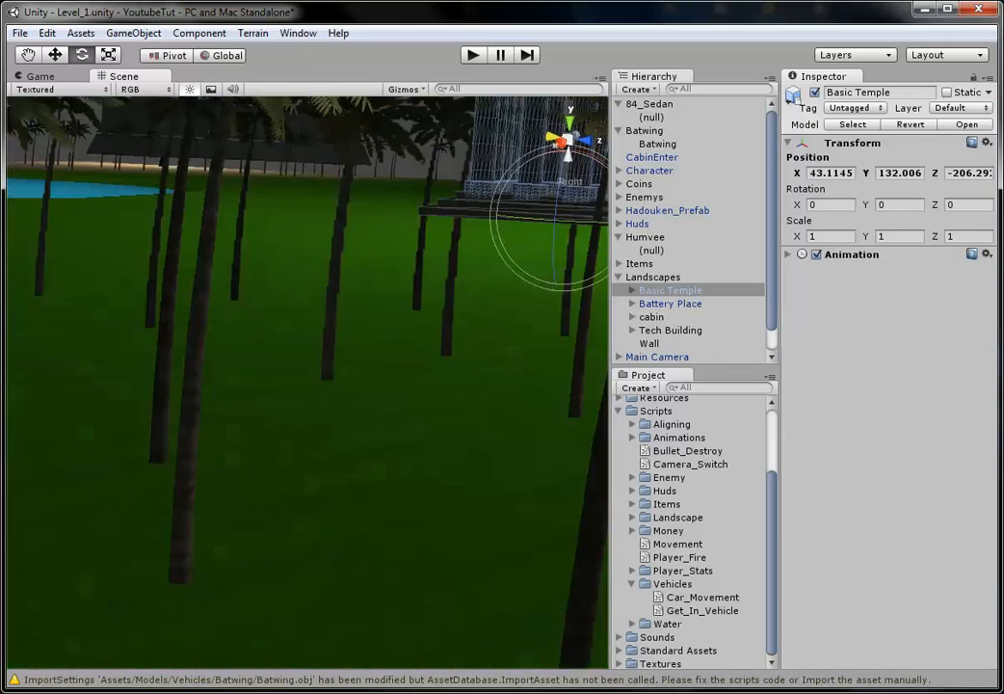
middle_drag(424, 318, 187, 430)
scroll(307, 382, up, 3)
scroll(494, 355, down, 3)
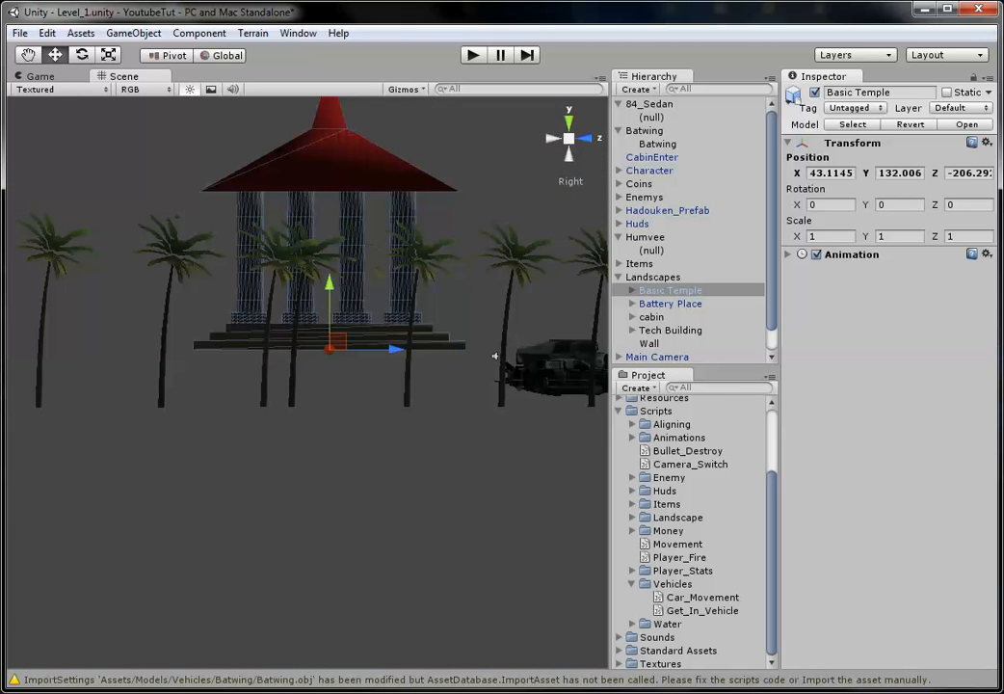
drag(330, 287, 330, 313)
drag(330, 339, 329, 341)
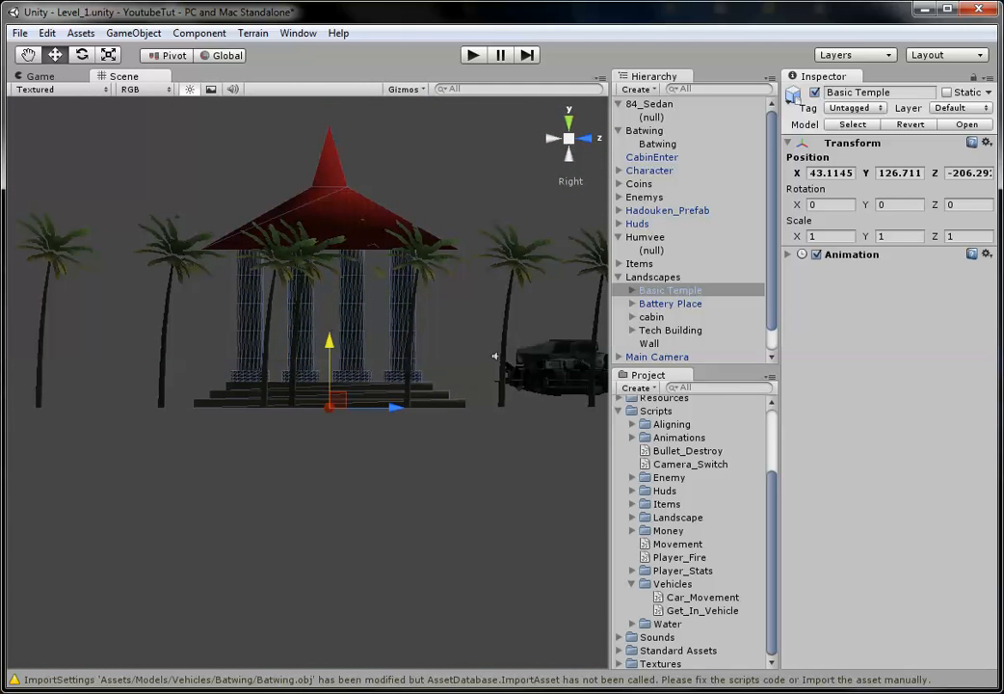
Step: Lower Battery Place to about Y 131.05 and the cabin to about Y 127.3852 so both rest on the ground
scroll(496, 356, down, 4)
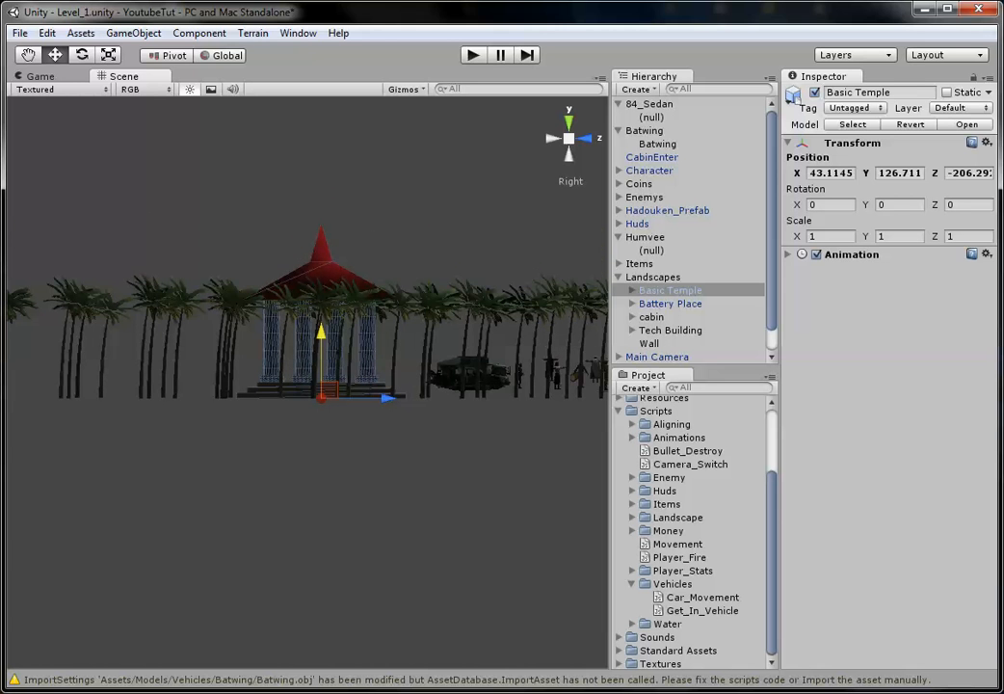
click(618, 237)
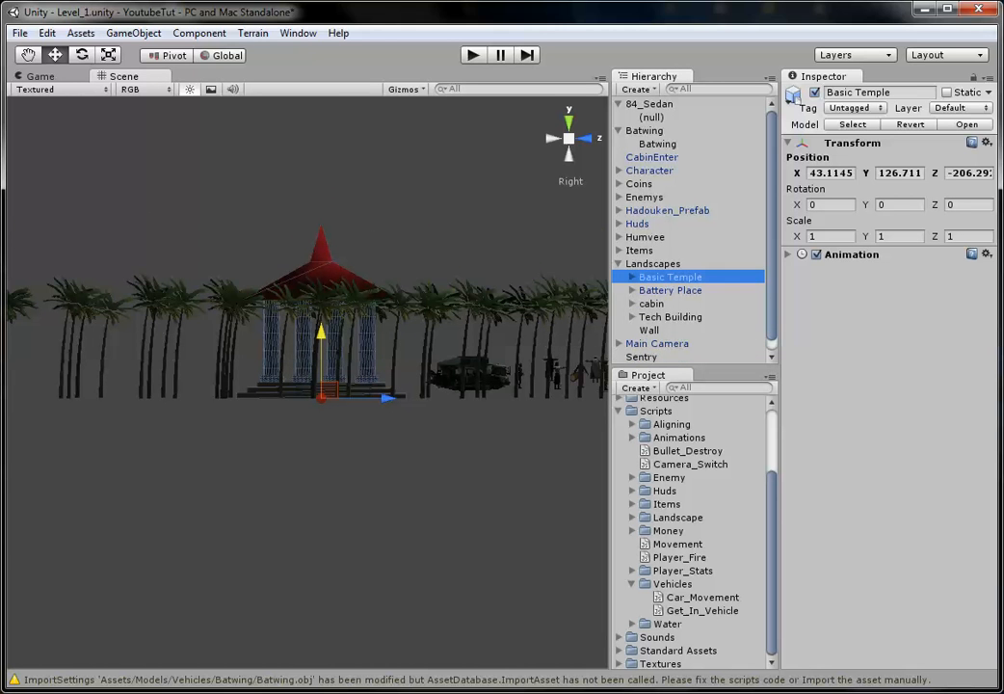
key(Down)
key(f)
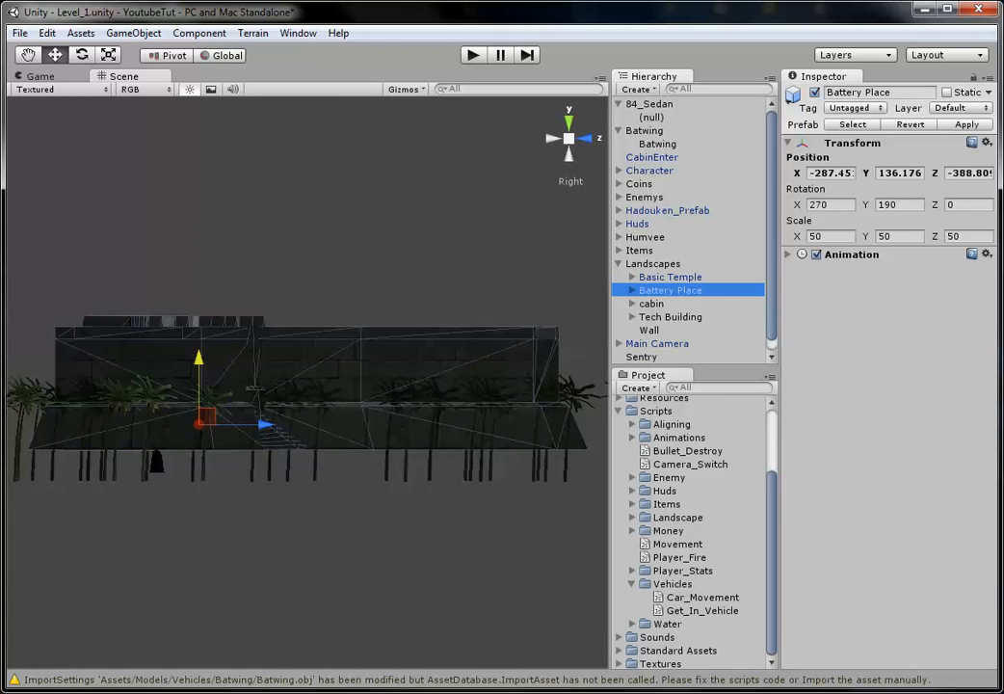
scroll(308, 387, down, 5)
middle_drag(308, 388, 335, 349)
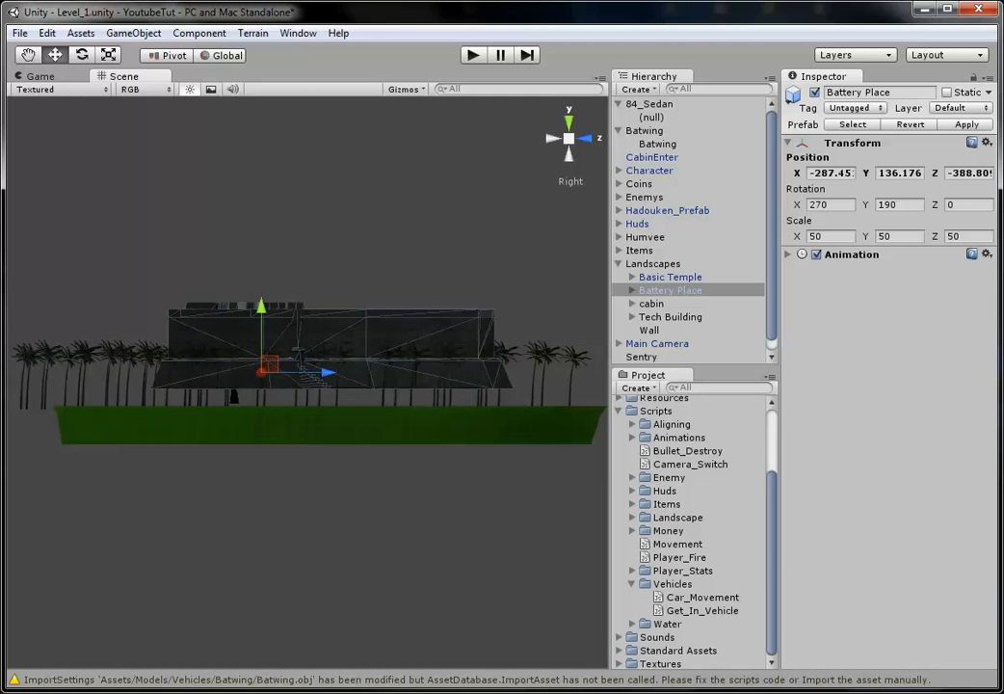
drag(261, 332, 261, 354)
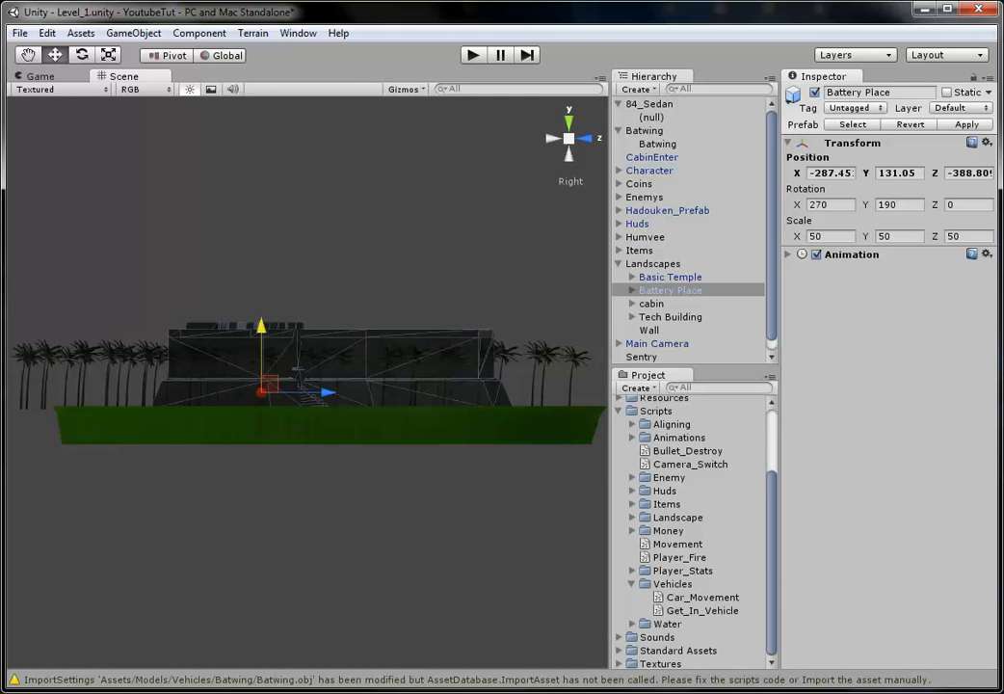
double_click(652, 304)
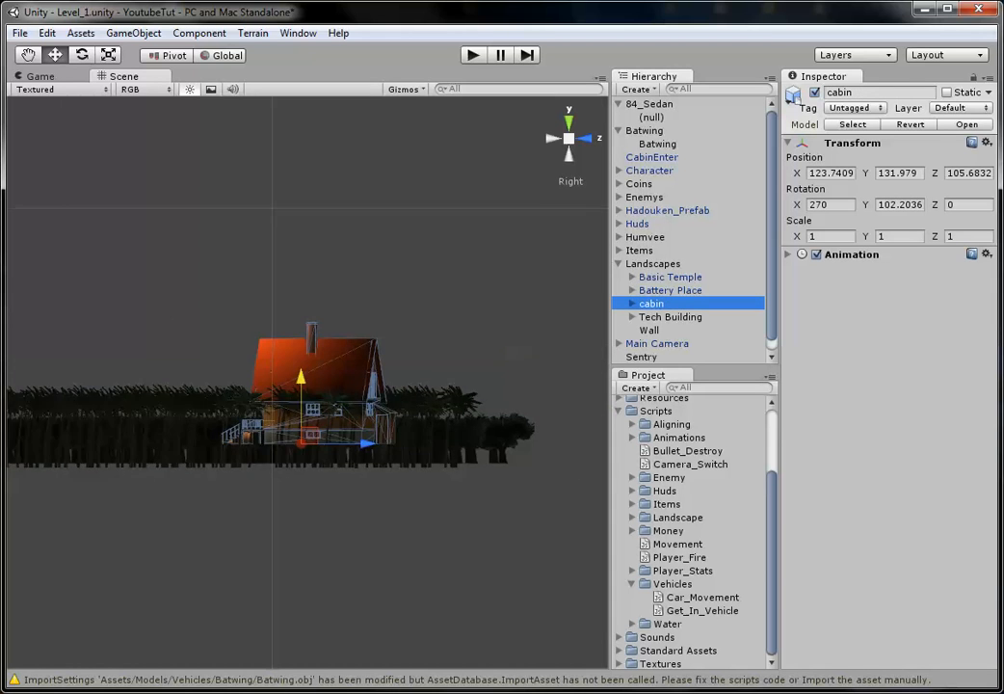
drag(300, 400, 299, 426)
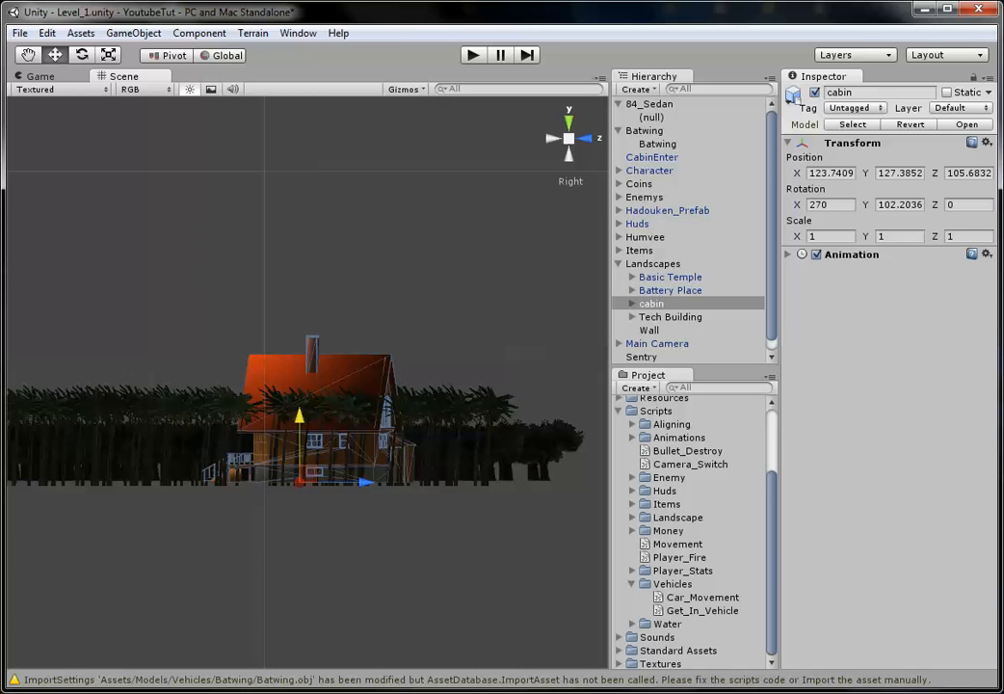
Step: Lower the Tech Building under Landscapes until its base meets the ground
click(670, 316)
scroll(463, 376, down, 12)
scroll(318, 378, up, 7)
middle_drag(318, 378, 453, 339)
scroll(307, 382, up, 7)
scroll(308, 381, down, 1)
middle_drag(332, 349, 399, 338)
drag(398, 299, 398, 338)
Step: Lower the brick Wall under Landscapes to ground level at about Y 132.4638
click(650, 329)
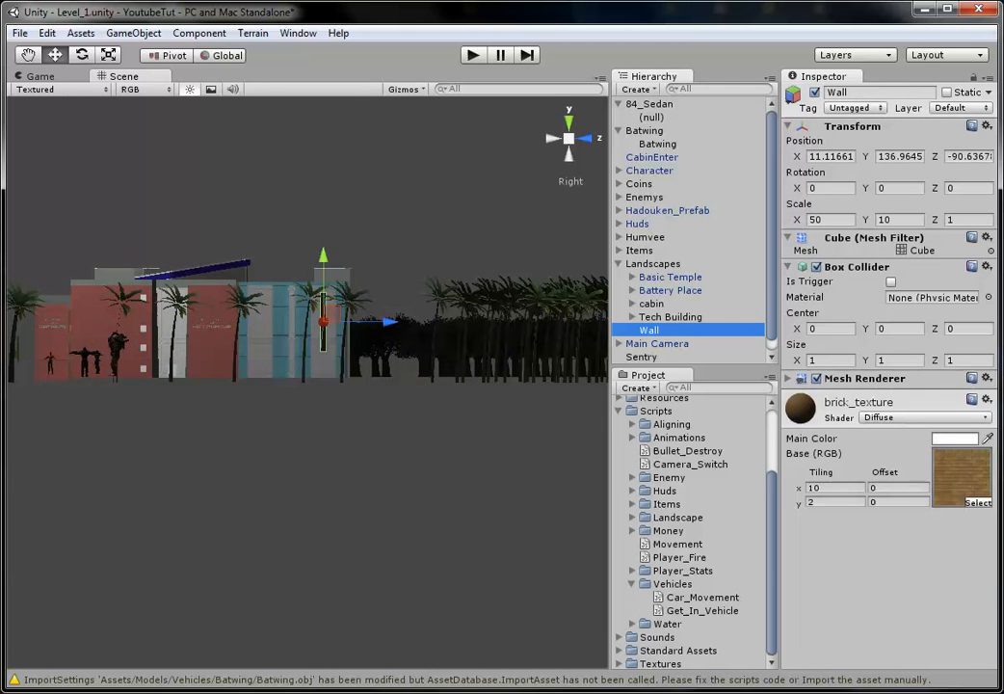
double_click(650, 330)
drag(328, 260, 328, 293)
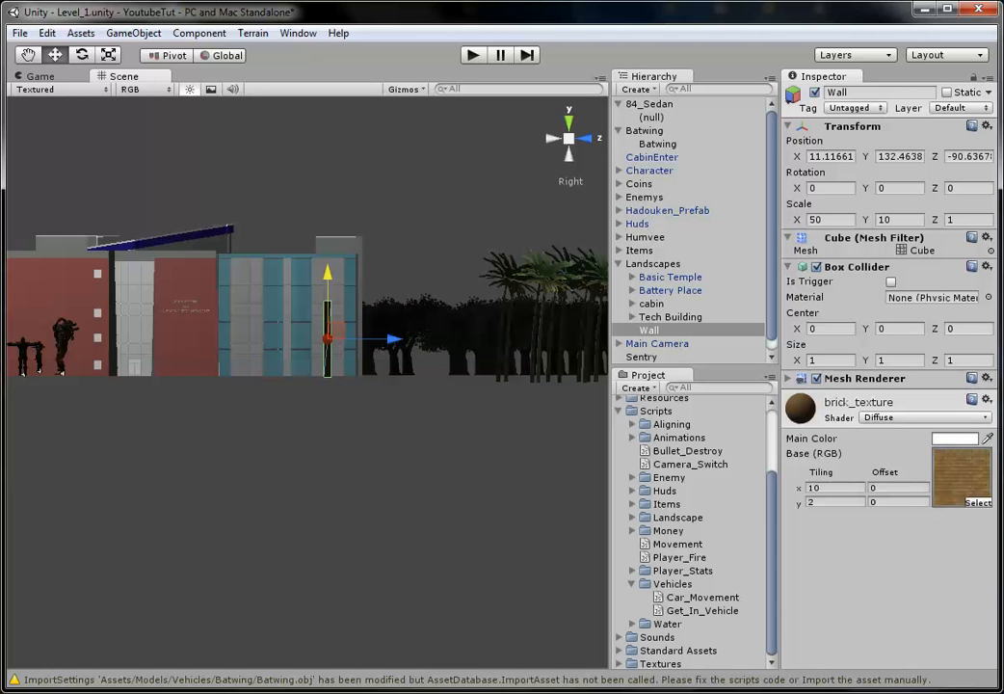
Step: Start a play test and walk the character past the enemies toward the Tech Building
key(ctrl+p)
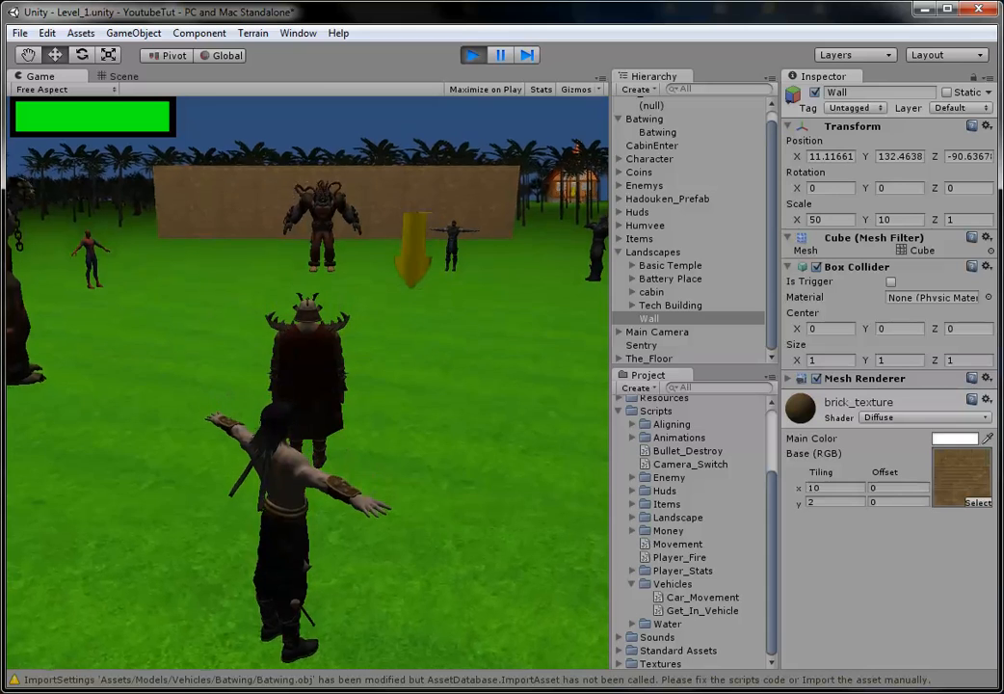
key(w)
key(a)
key(w)
key(a)
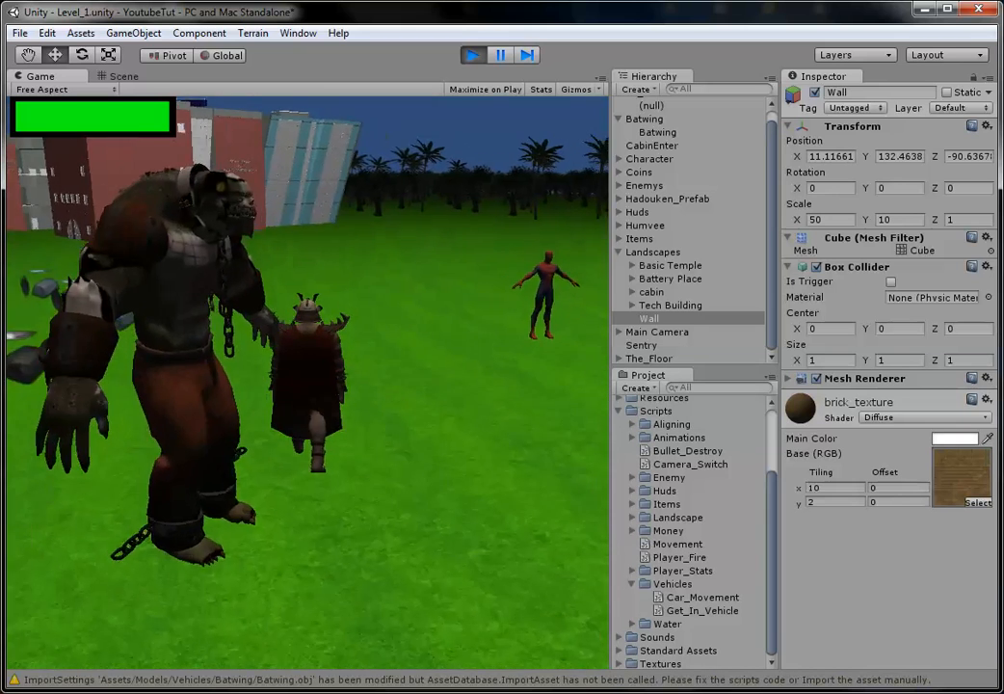
key(w)
key(a)
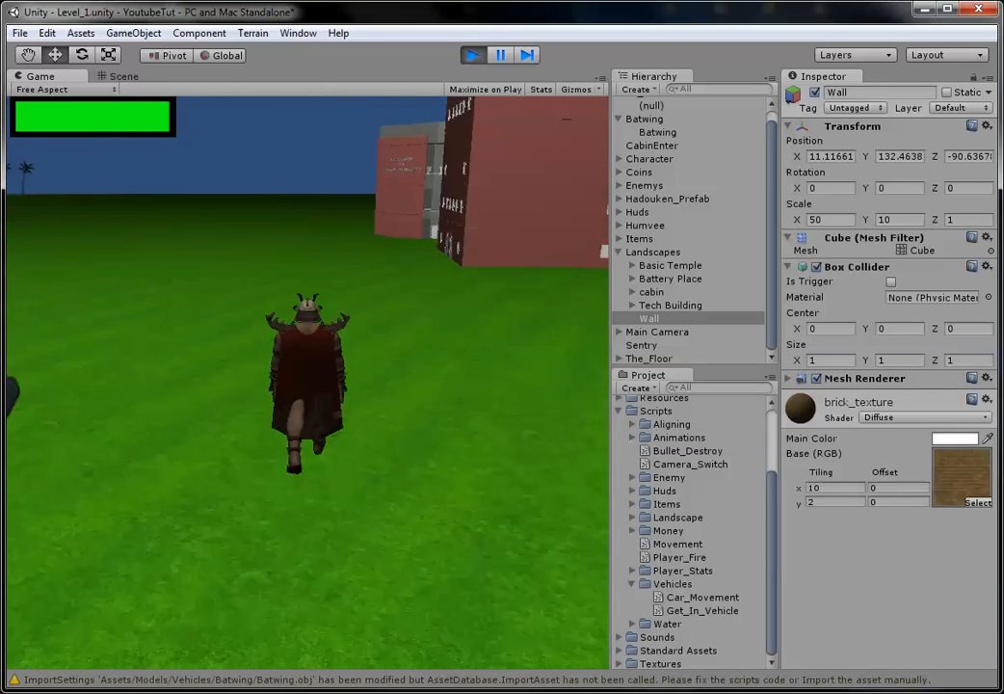
Step: Walk the character past the Tech Building and the brick wall toward the temple and the collectible items
key(w)
key(d)
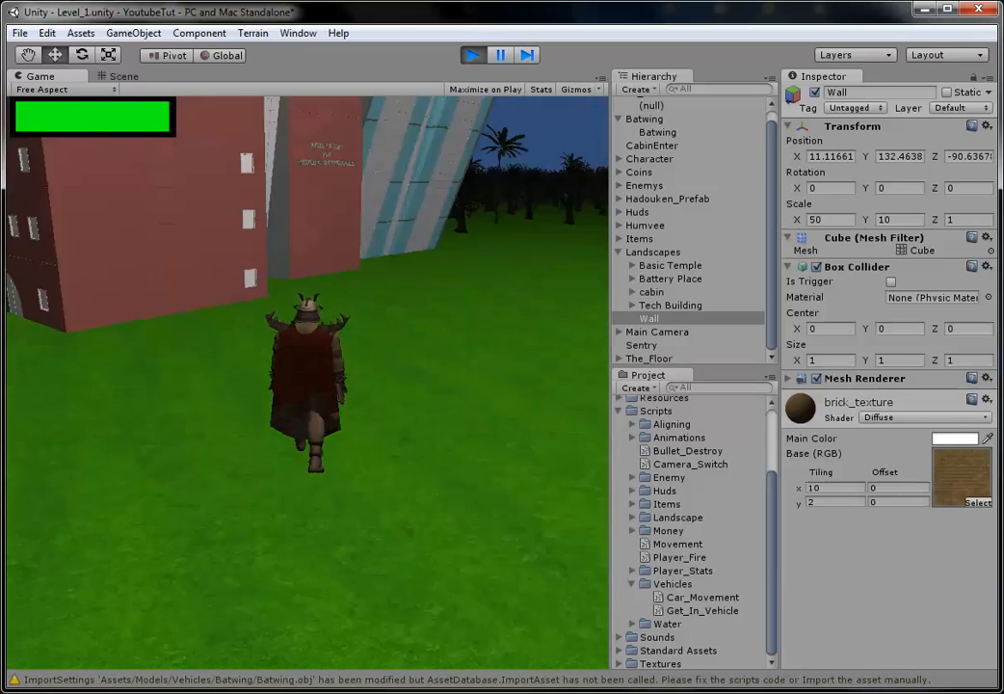
key(d)
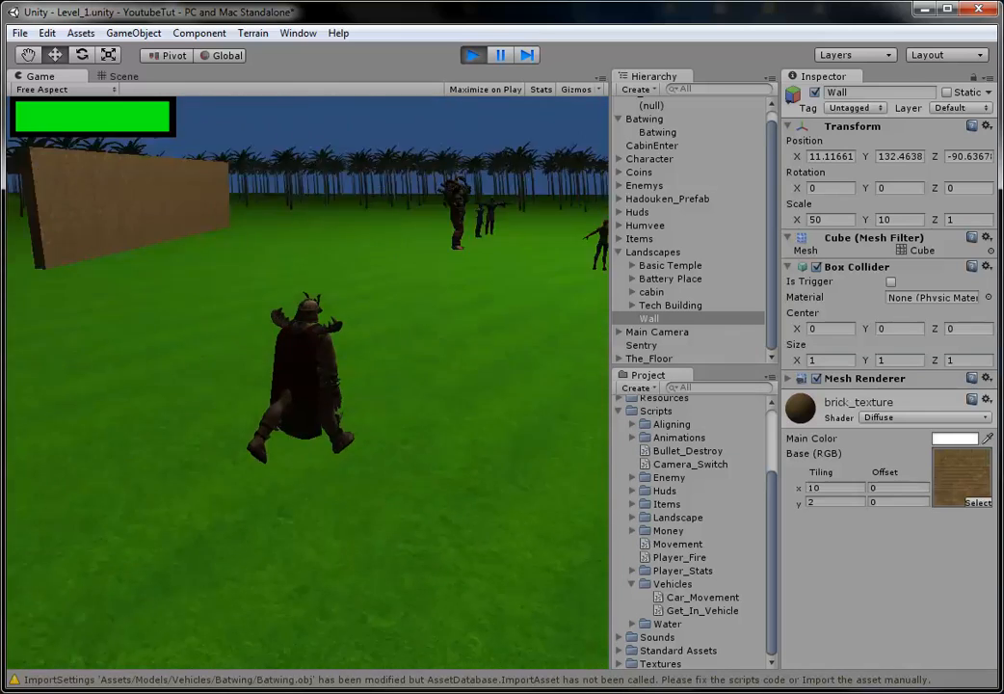
key(d)
key(w)
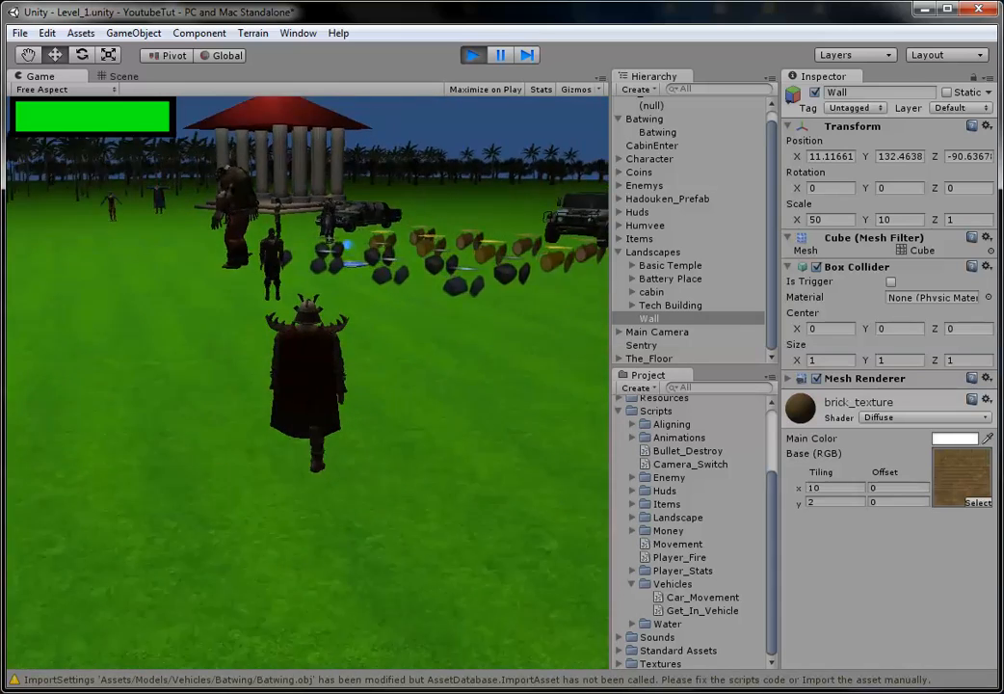
Step: Open the inventory to check its contents, close it again and walk the character up to the Batwing
key(i)
key(w)
key(d)
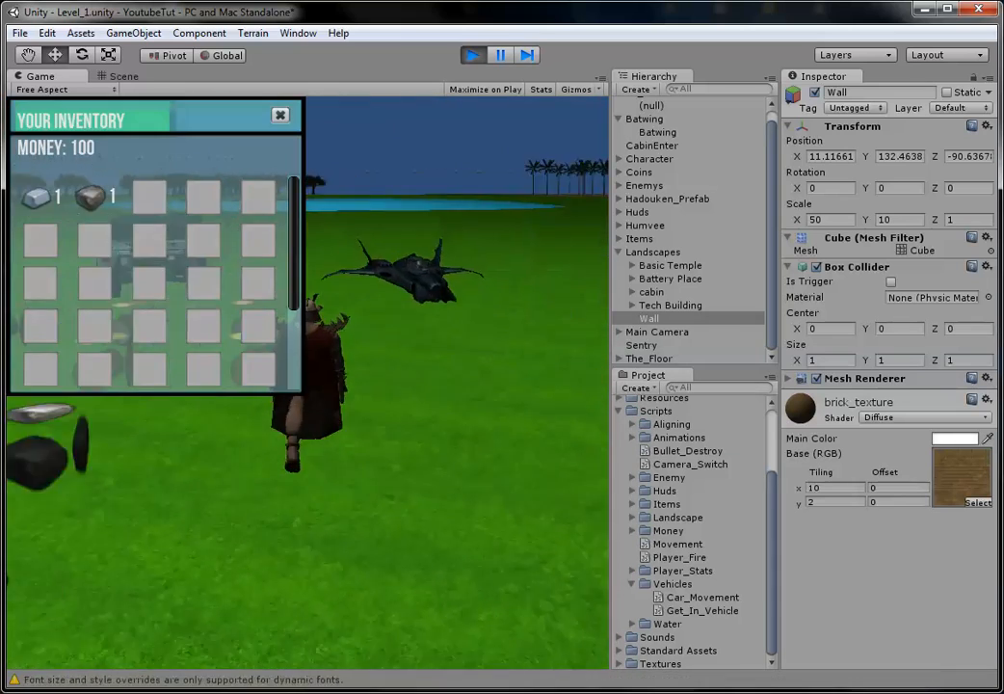
key(a)
key(d)
key(i)
key(w)
key(d)
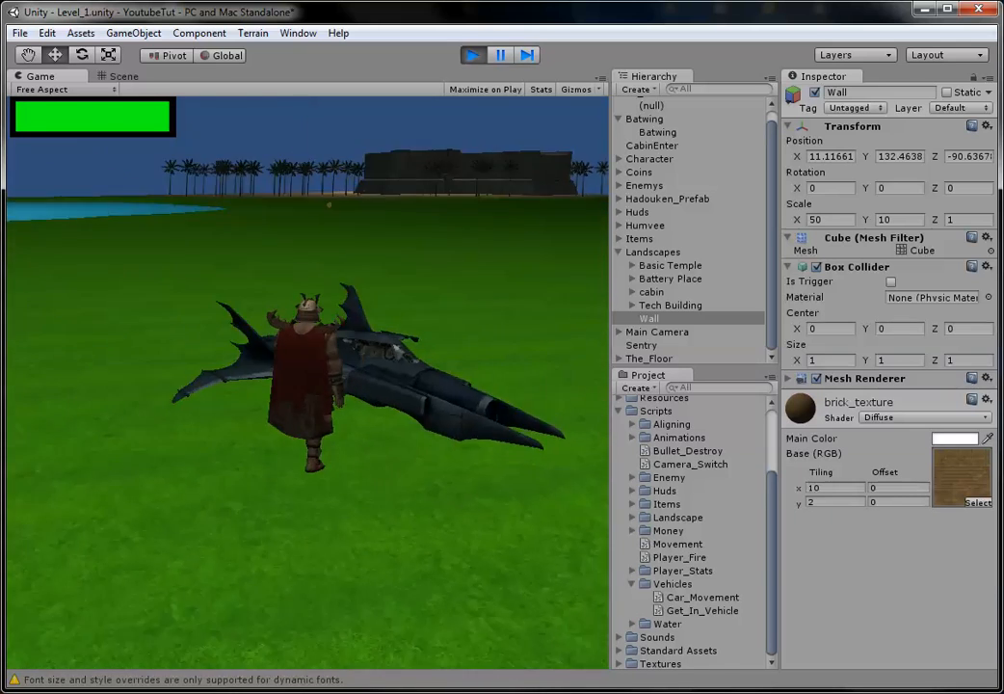
Step: Enter the Batwing and drive it past the Tech Building into the palm forest
key(e)
key(d)
key(w)
key(a)
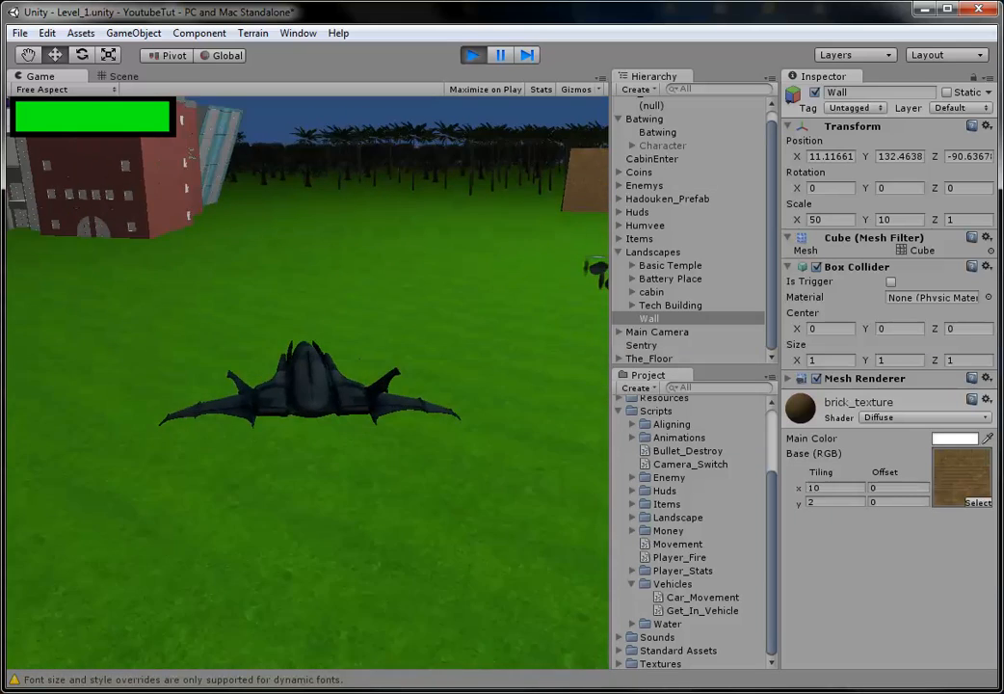
key(w)
key(a)
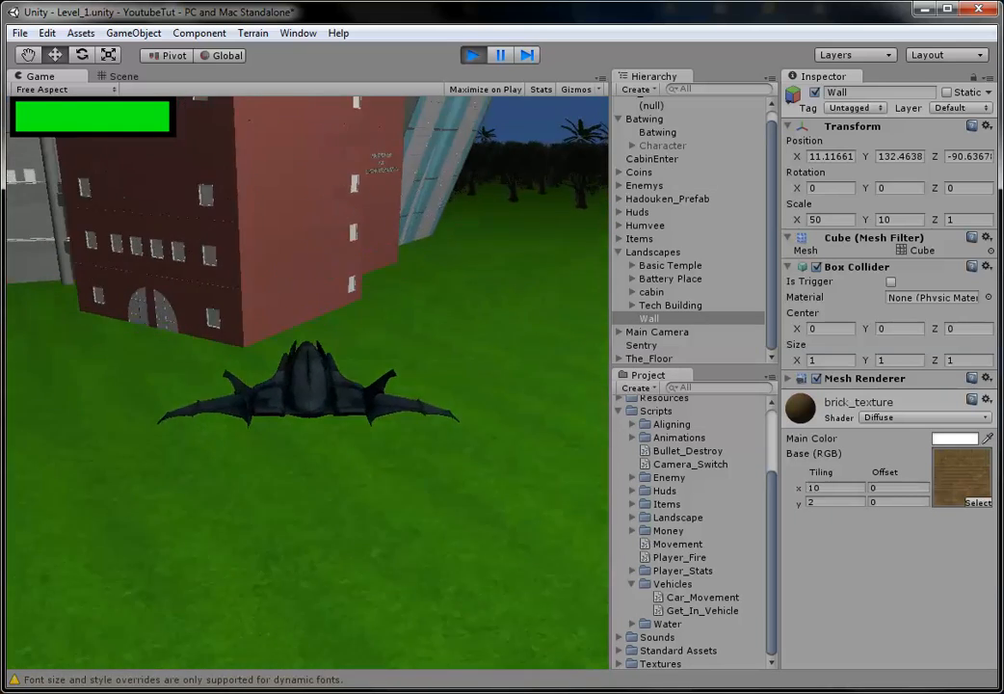
key(d)
key(w)
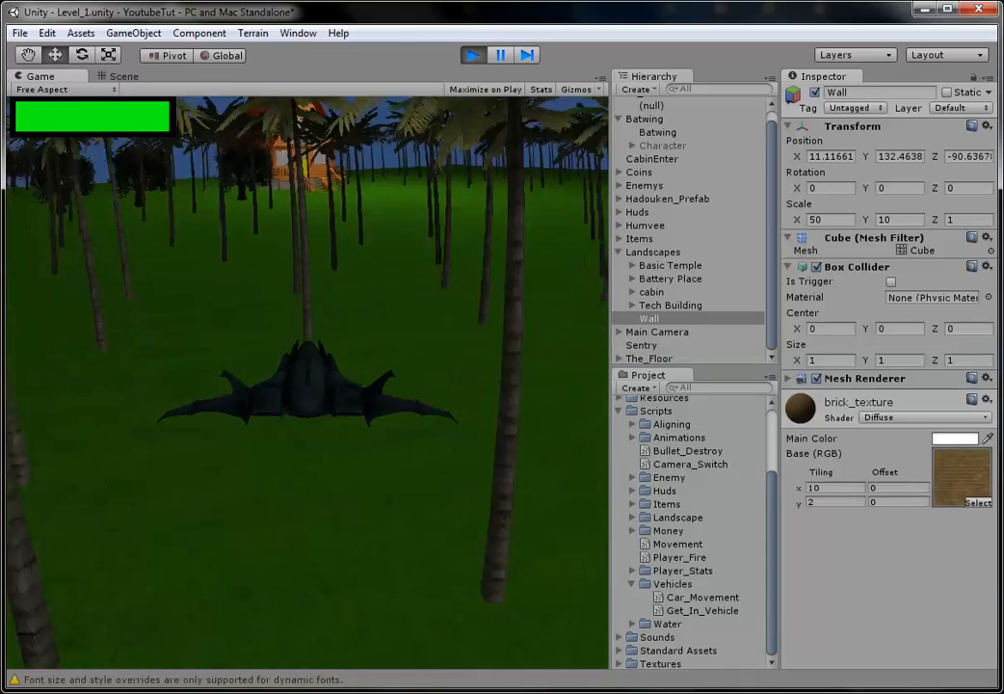
Step: Drive the Batwing up to the cabin to check how it sits on the ground, and turn away from it
key(w)
key(d)
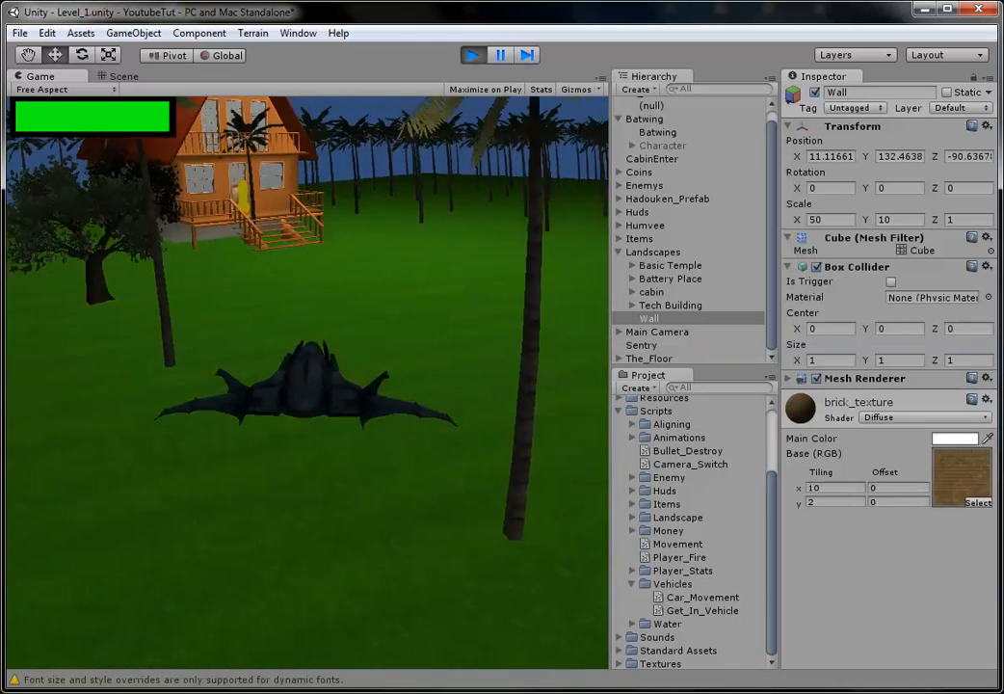
key(w)
key(d)
key(a)
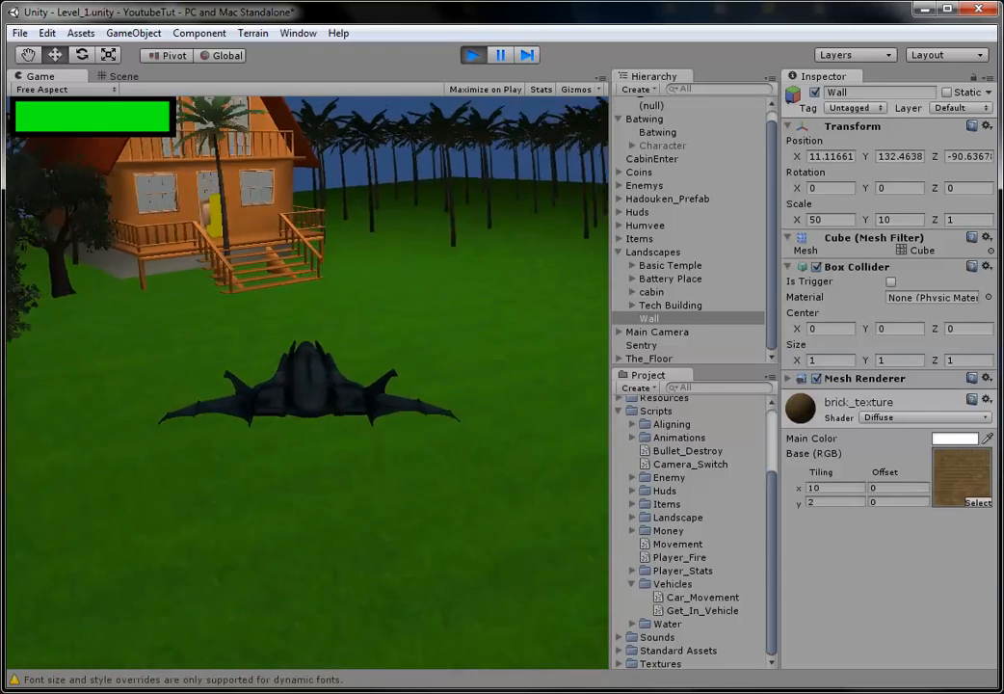
key(w)
key(d)
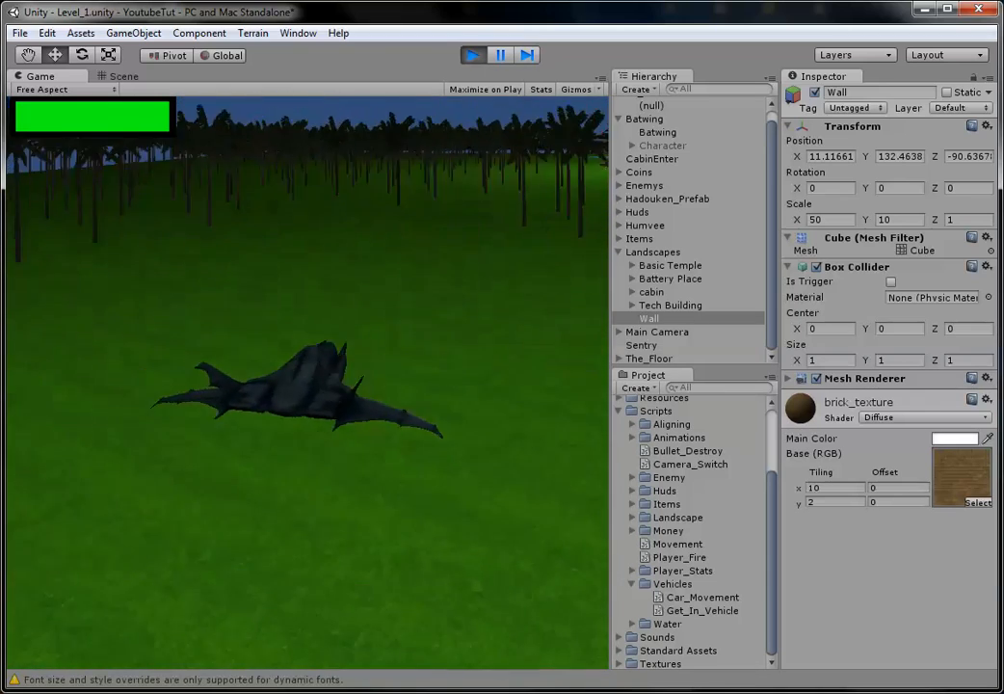
Step: Drive the Batwing to the Basic Temple and turn beside it to inspect its base
key(w)
key(d)
key(w)
key(a)
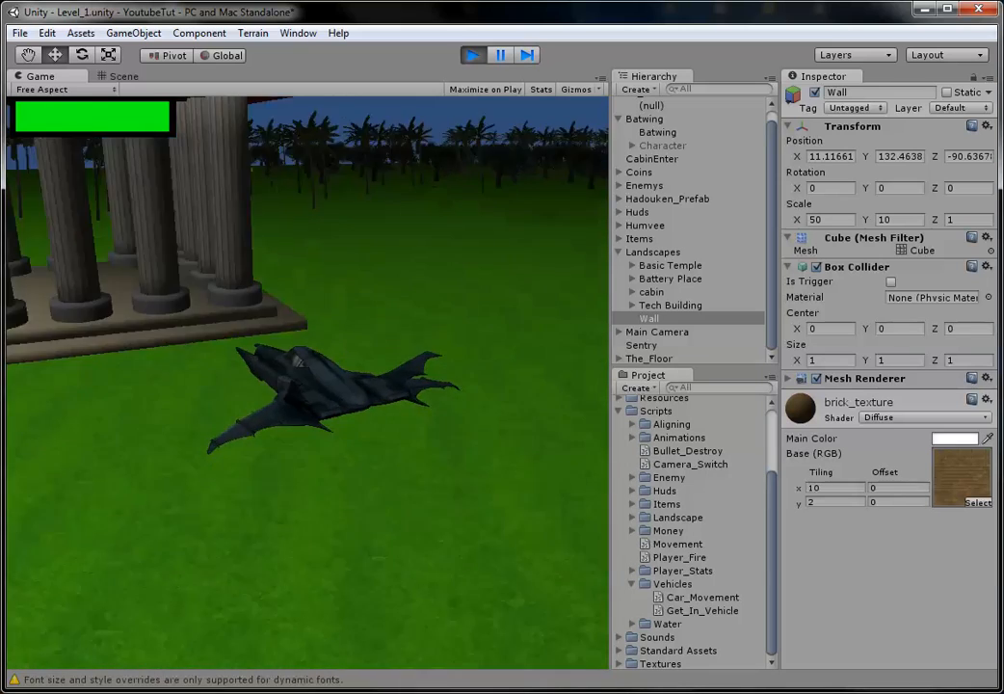
key(d)
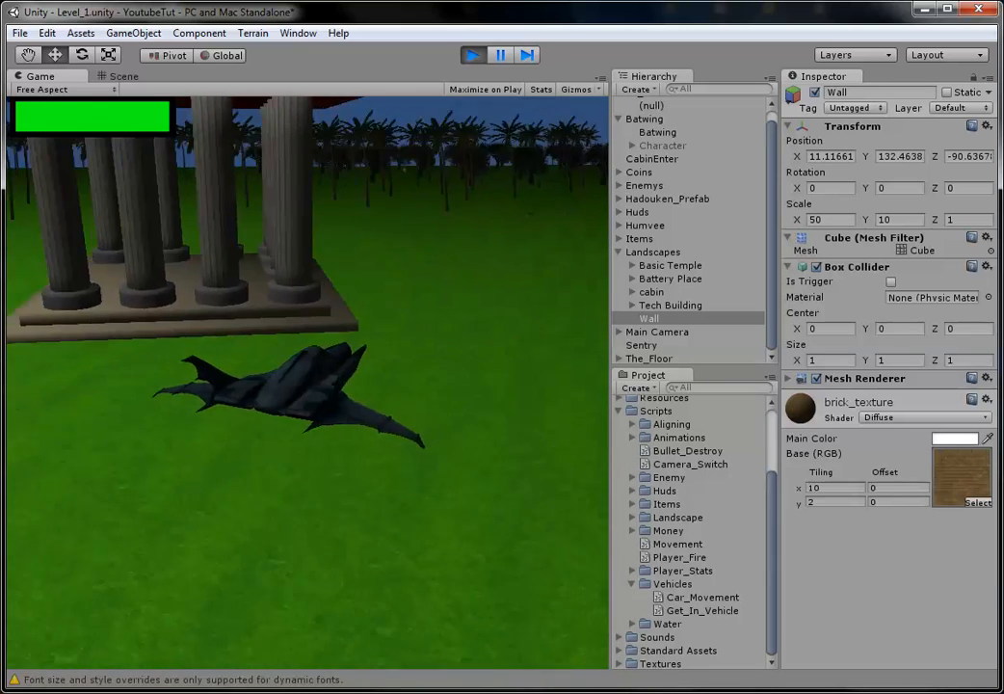
Step: Drive the Batwing to the stone fortress on the sand to inspect its base, and stop the play test
key(d)
key(d)
key(d)
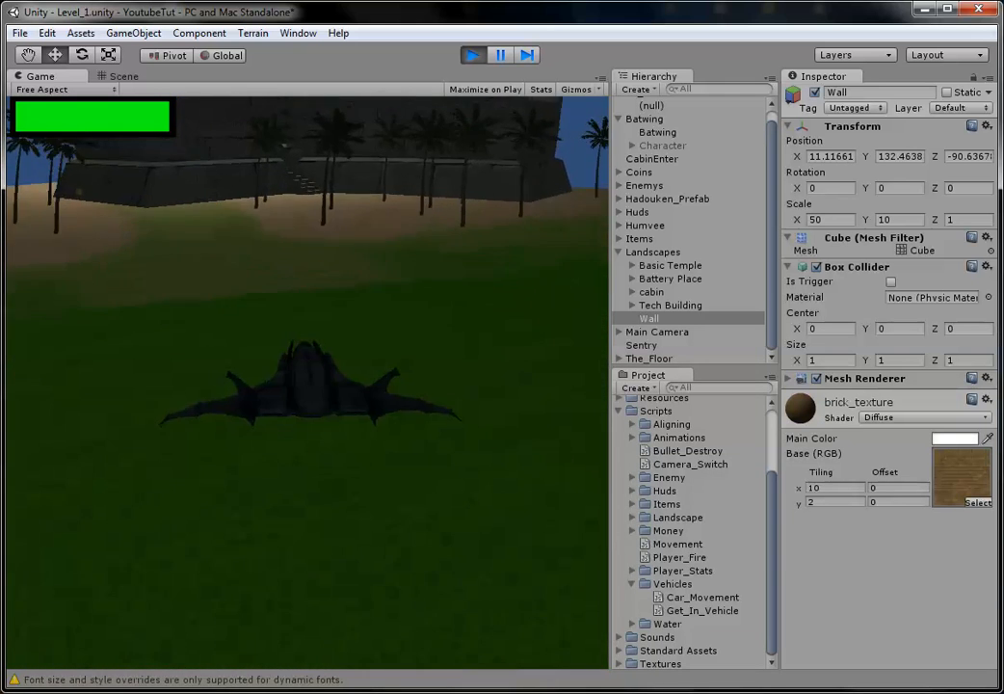
key(a)
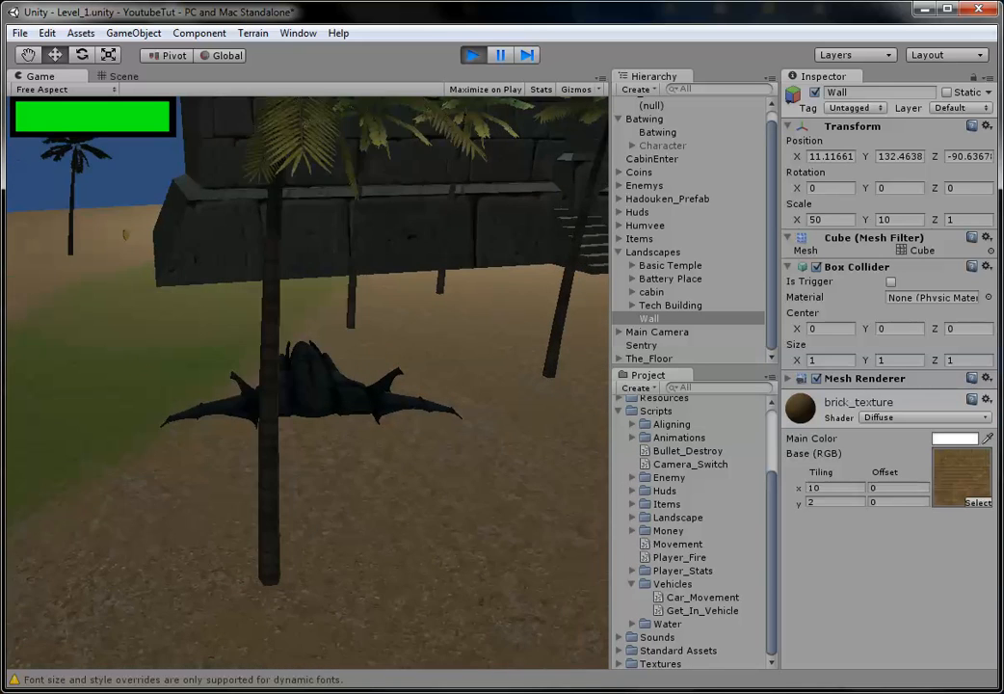
key(ctrl+p)
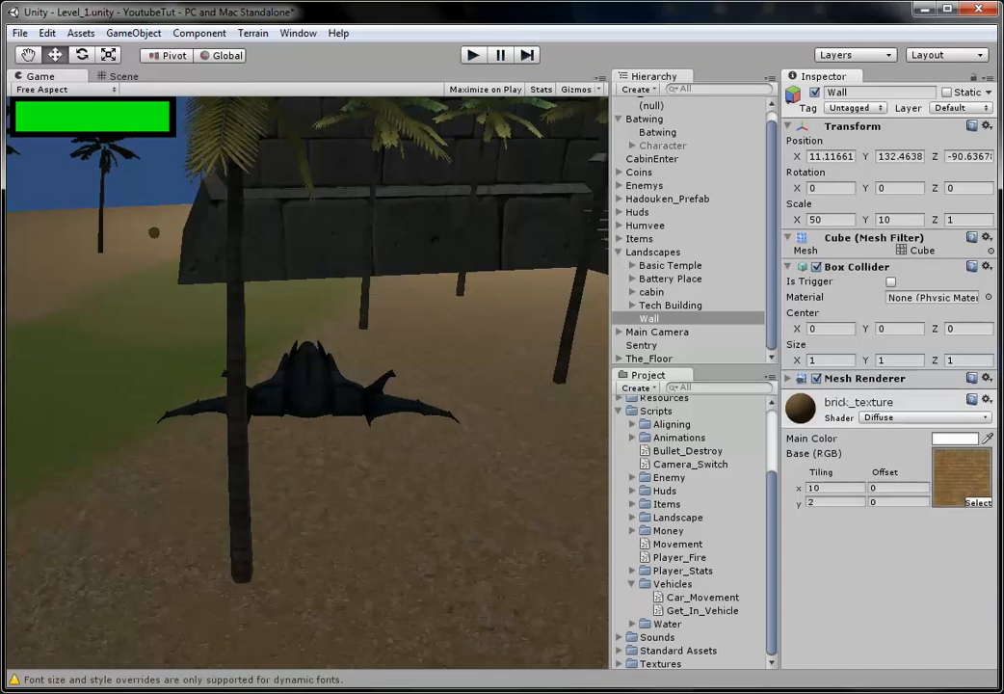
Step: Frame the Basic Temple in the scene view, check how its base meets the ground and save Level_1
double_click(671, 265)
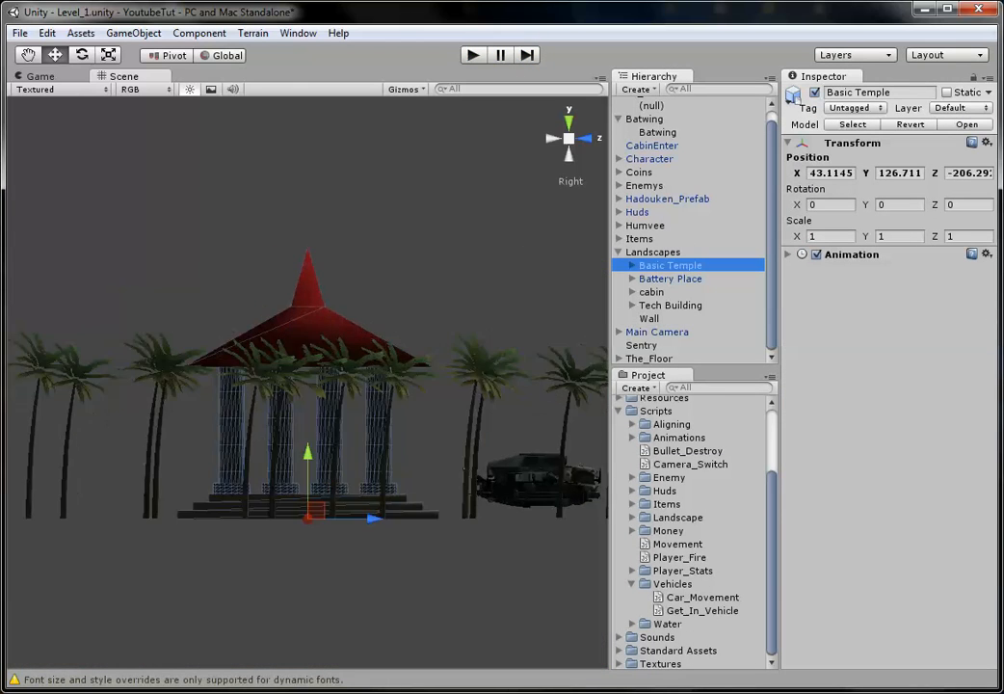
scroll(307, 382, up, 6)
drag(317, 391, 61, 510)
scroll(307, 381, down, 5)
scroll(308, 381, down, 3)
click(491, 439)
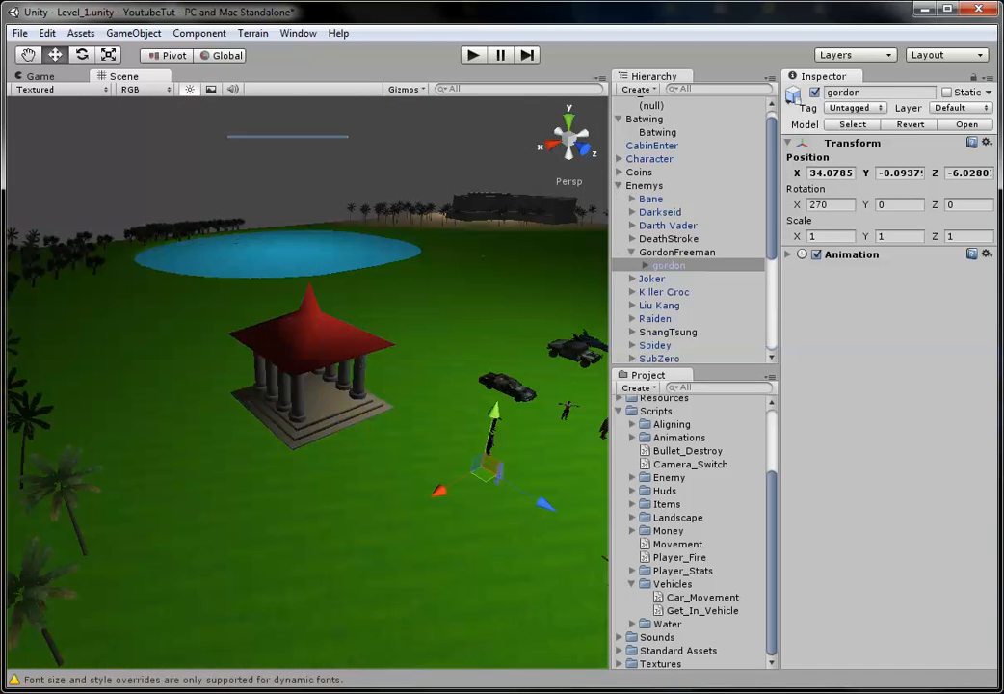
key(ctrl+s)
Step: Look over the whole level from above and clear the current selection
scroll(307, 381, down, 12)
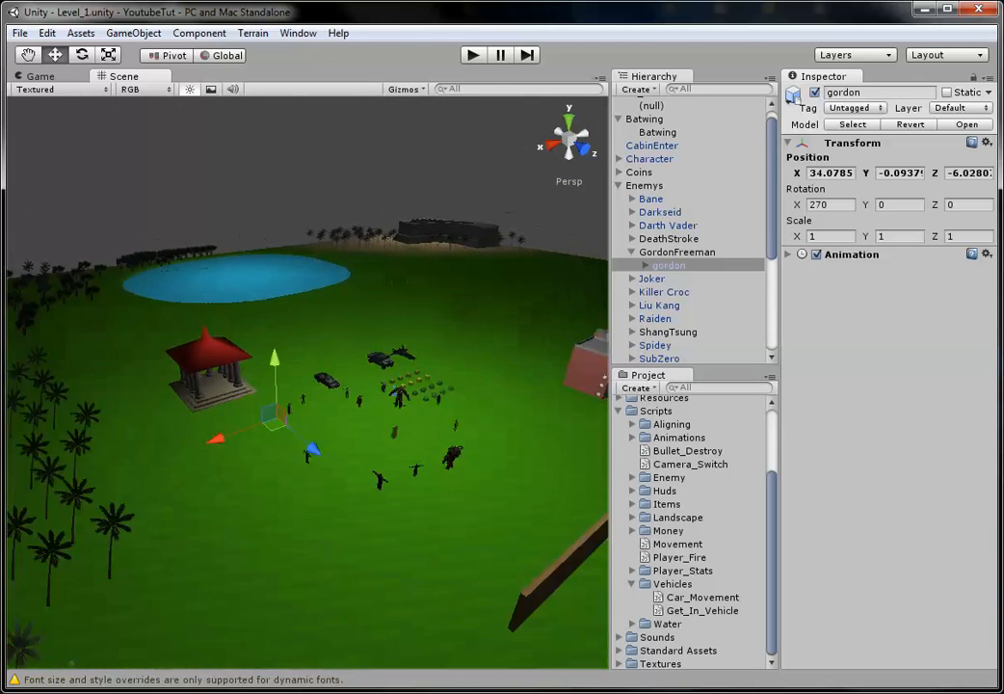
scroll(307, 381, down, 8)
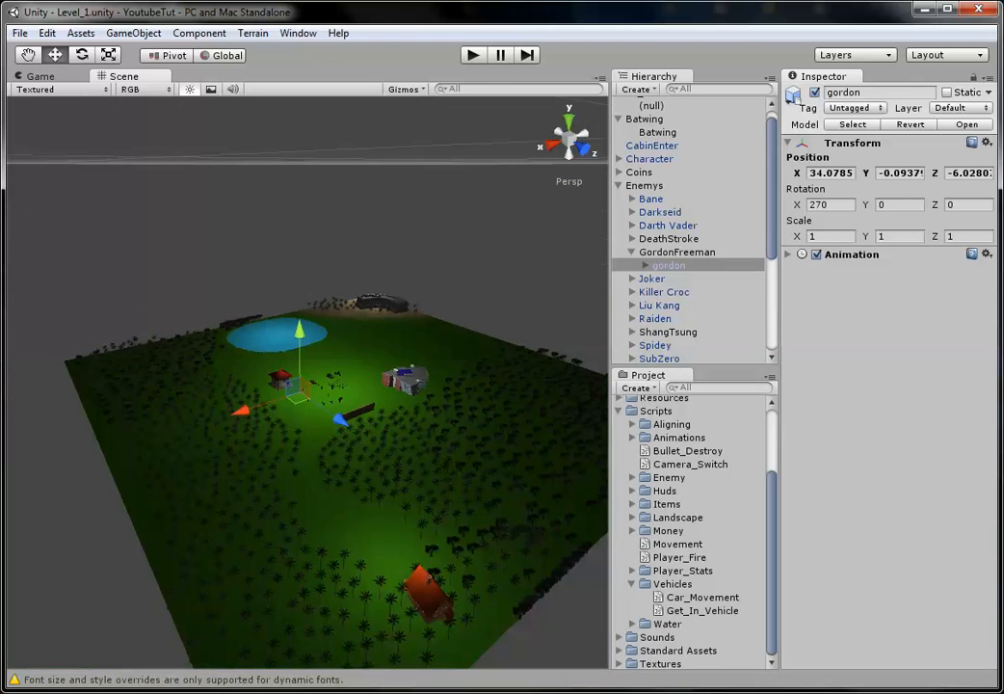
key(f)
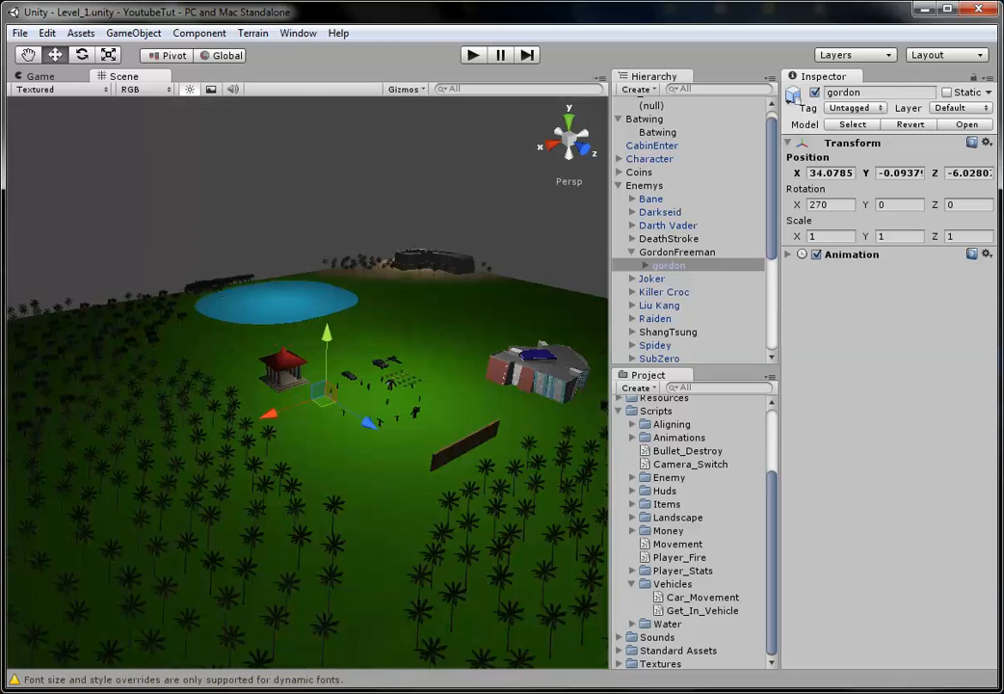
middle_drag(336, 415, 274, 424)
scroll(308, 382, up, 6)
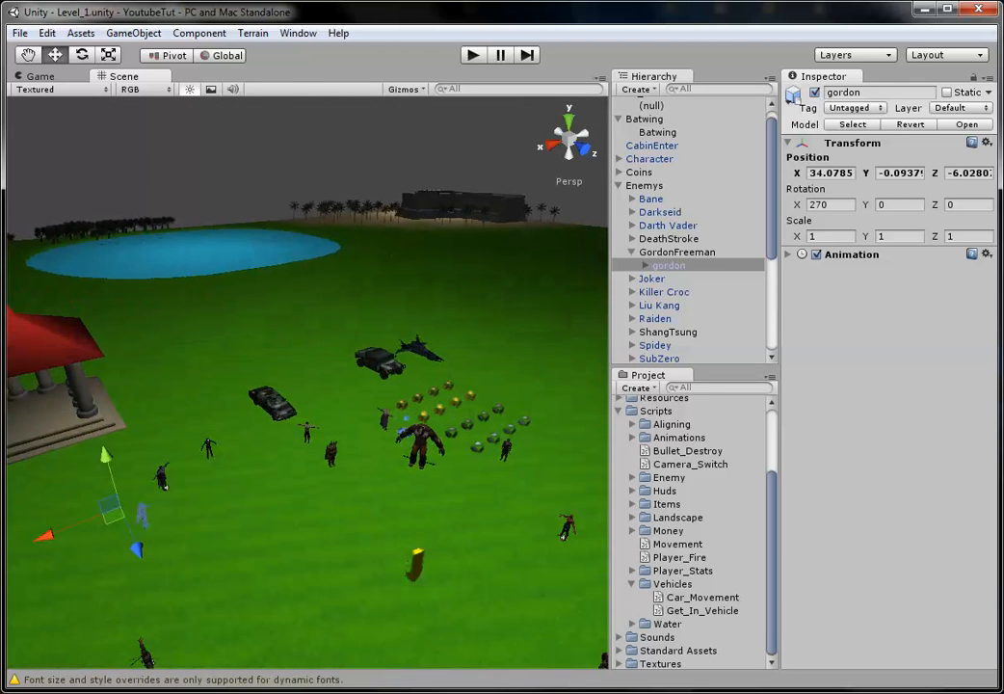
ctrl+click(568, 527)
key(Escape)
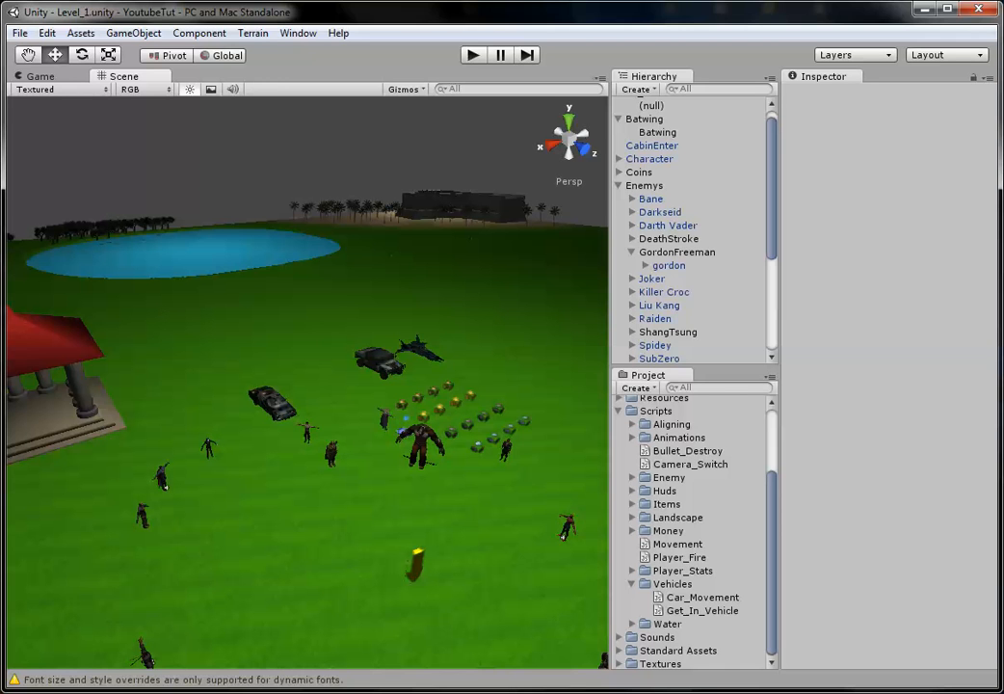
Step: Collapse the Enemys, 84_Sedan, Batwing and Landscapes groups in the hierarchy and the Scripts folder in the project
click(618, 185)
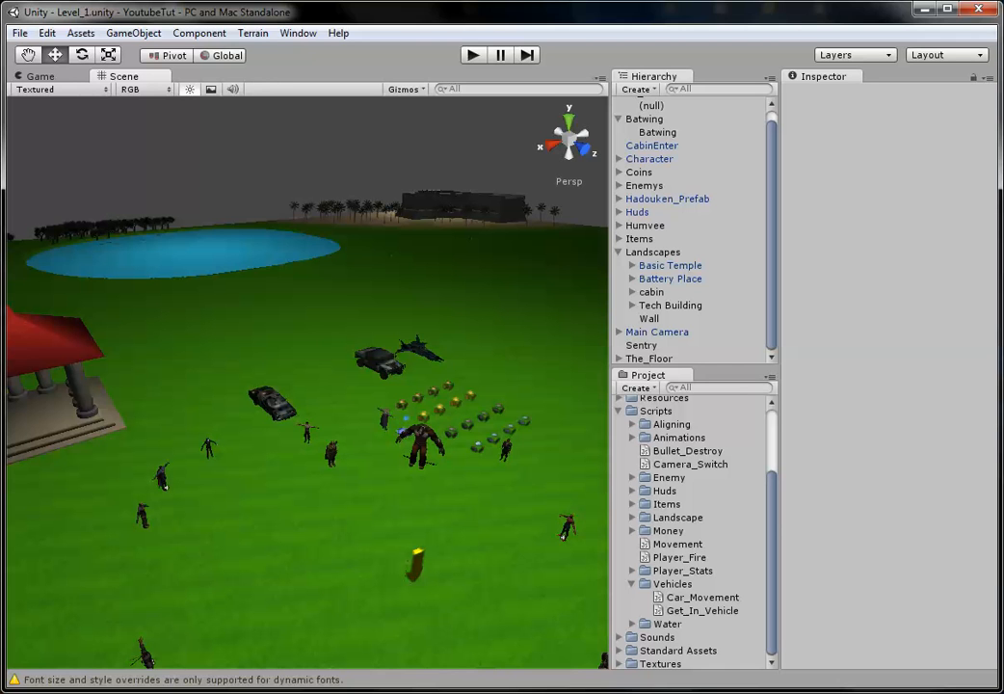
scroll(690, 231, up, 1)
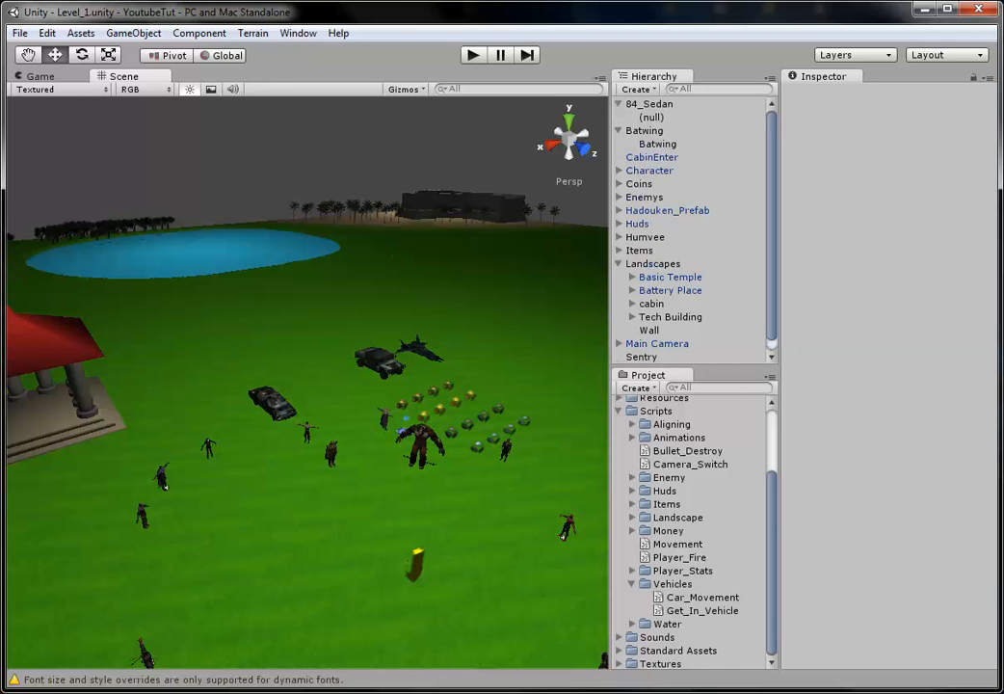
click(618, 103)
click(617, 117)
click(618, 236)
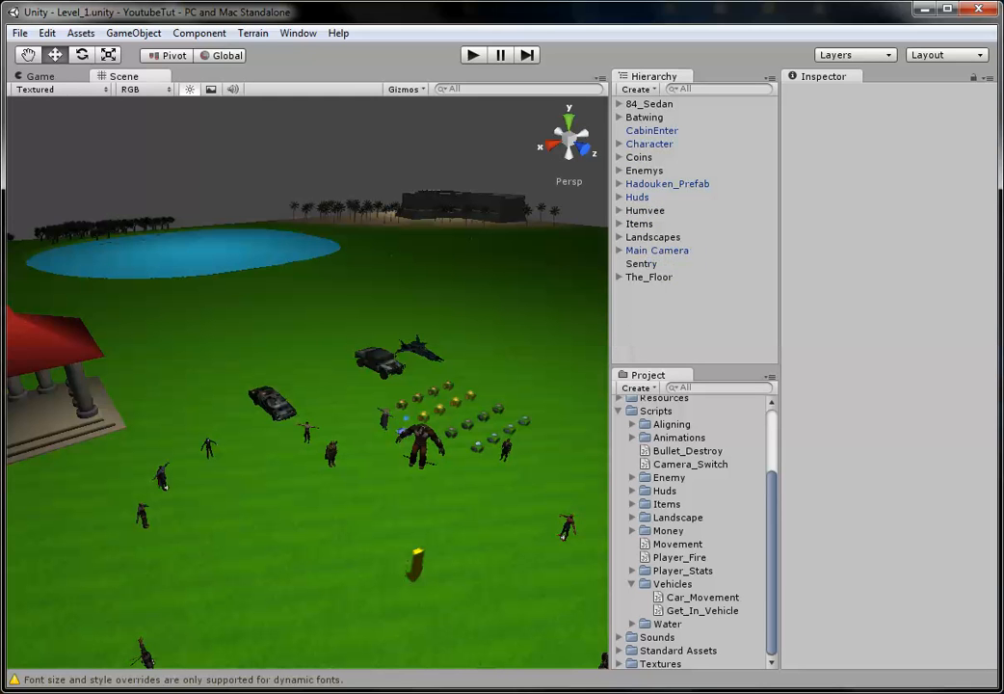
click(619, 410)
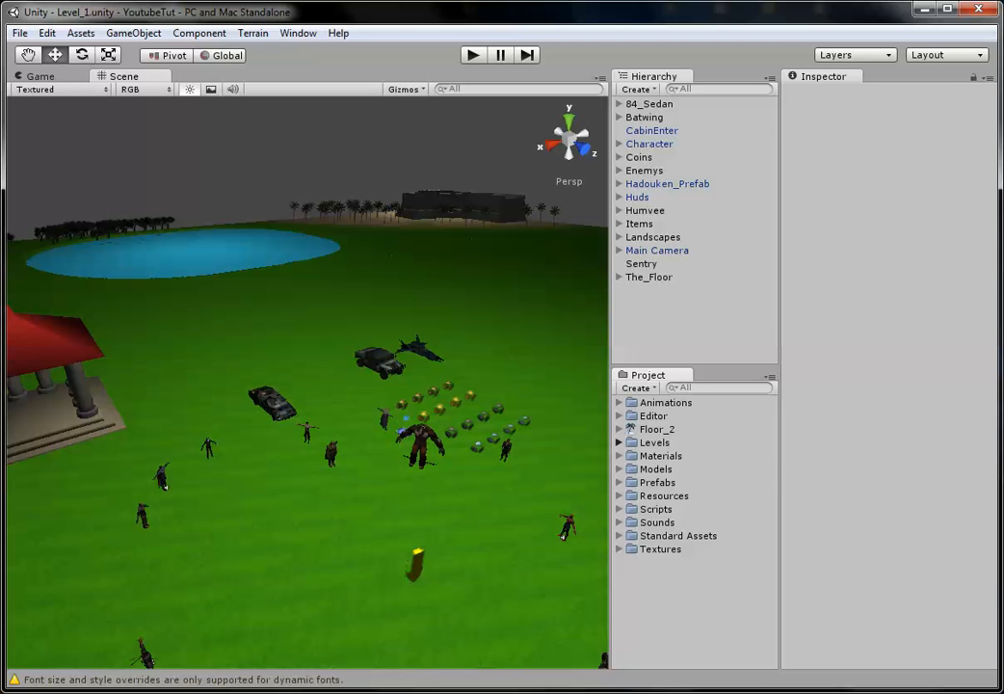
Step: Create a new scene and save it in the Levels folder as Main_Menu
click(620, 442)
right_click(646, 443)
mouse_move(690, 454)
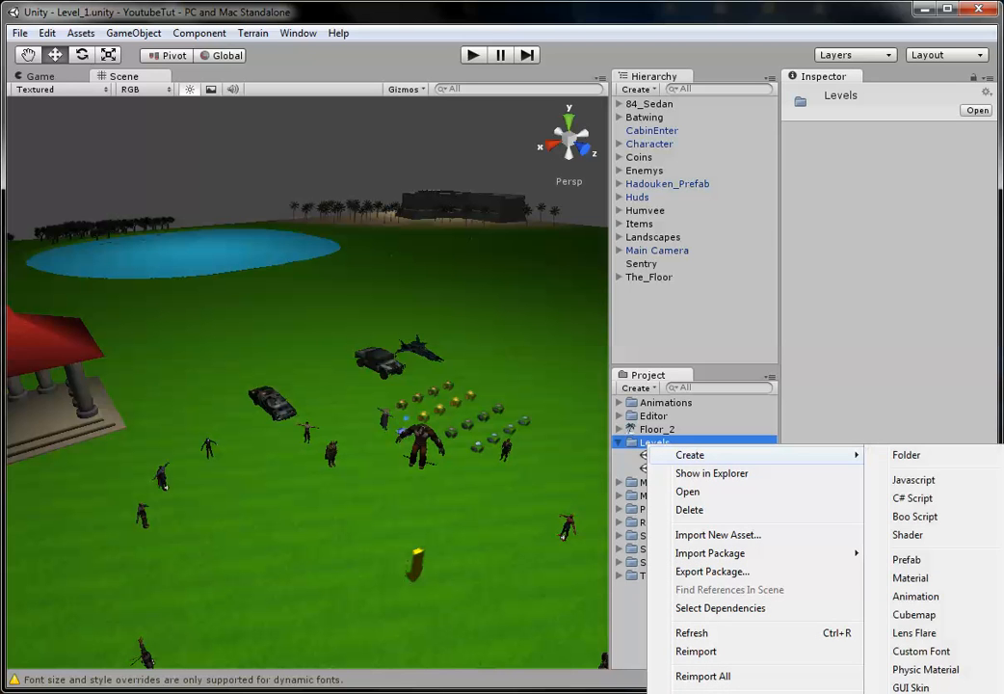
click(20, 33)
click(60, 52)
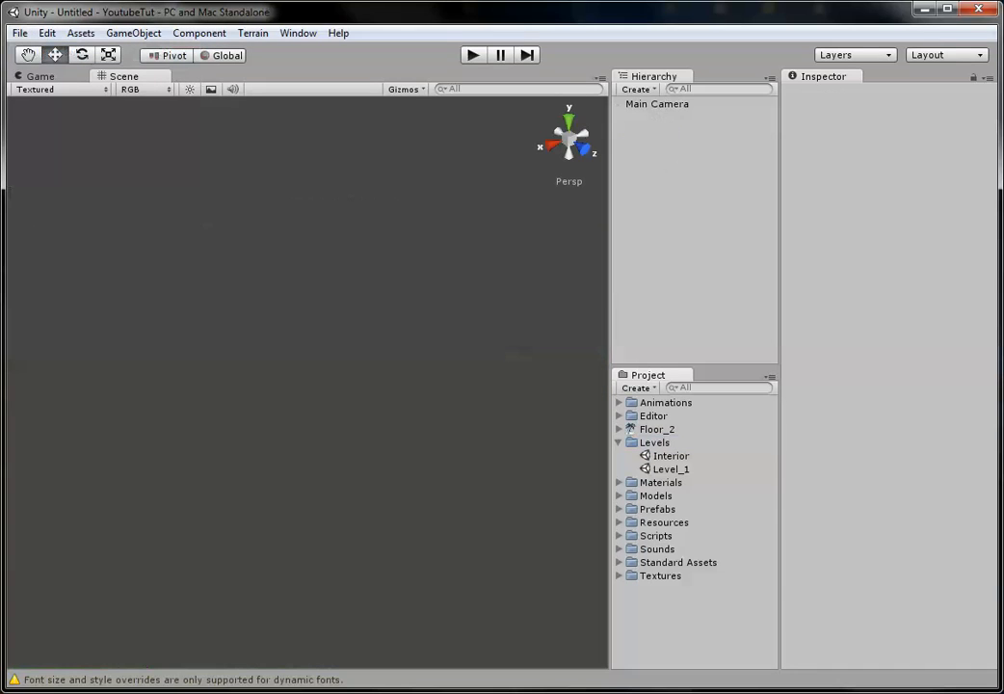
key(ctrl+s)
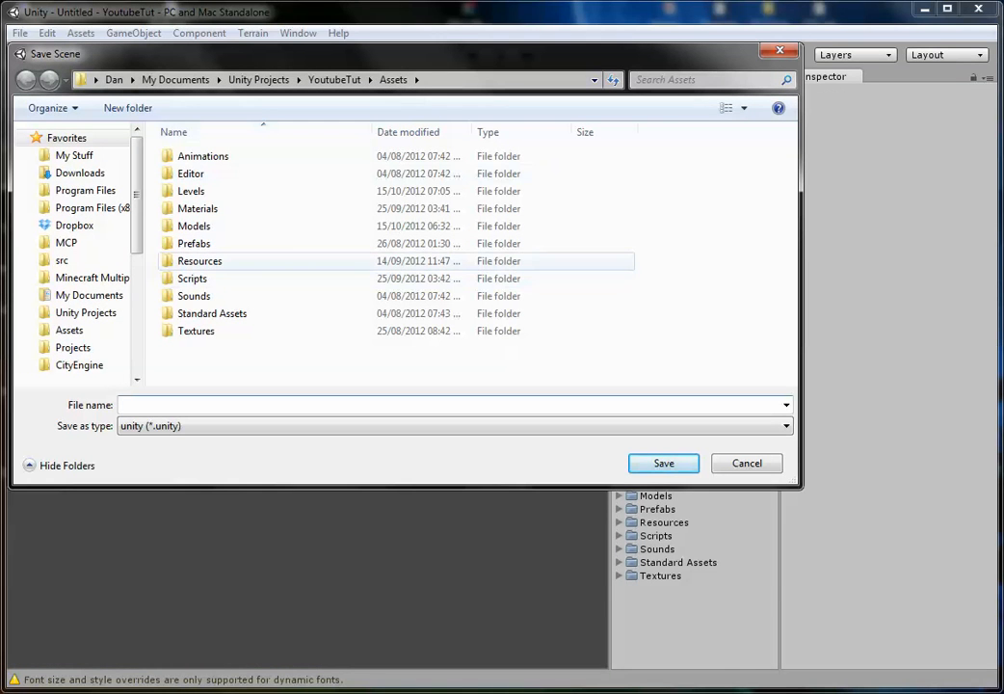
double_click(193, 191)
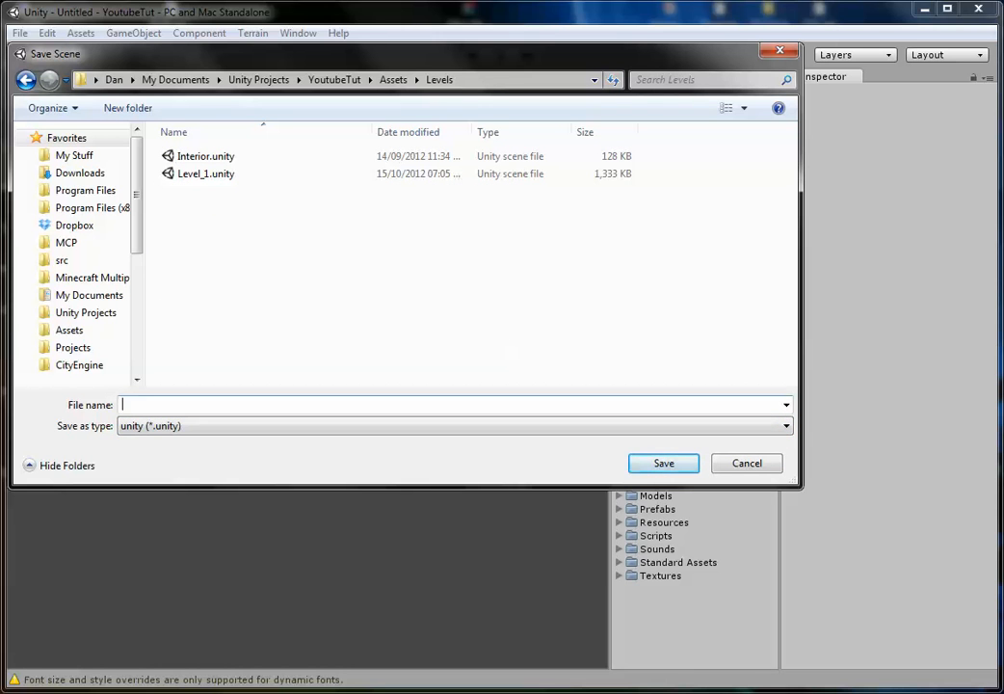
text(Main_Menu)
key(Return)
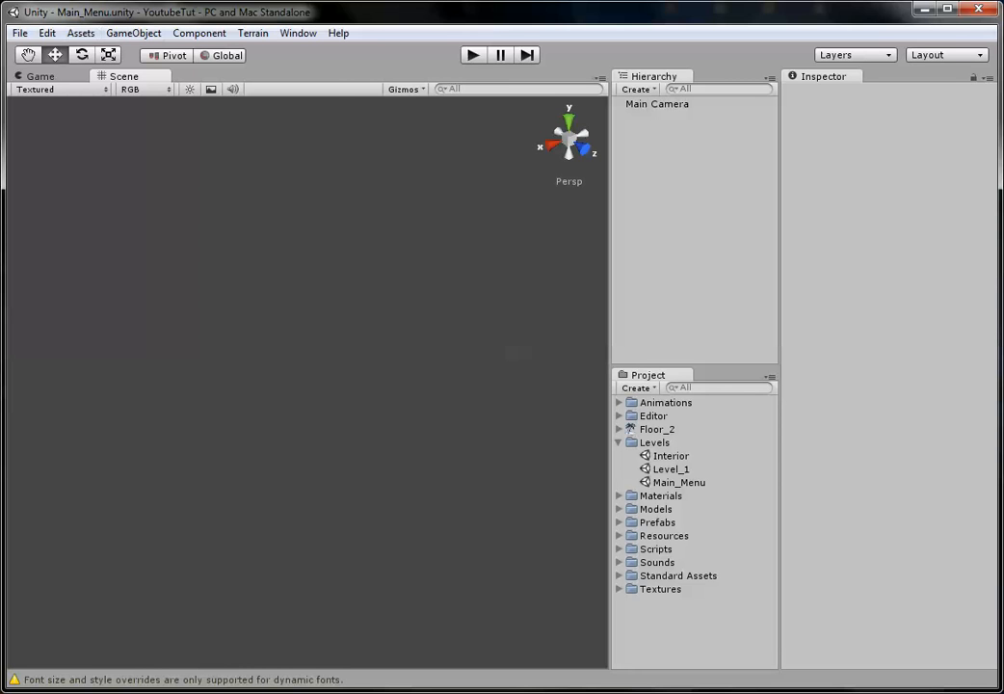
Step: Add a cube to the Main_Menu scene and set its scale to X 50, Y 0.1, Z 50
click(133, 33)
mouse_move(164, 70)
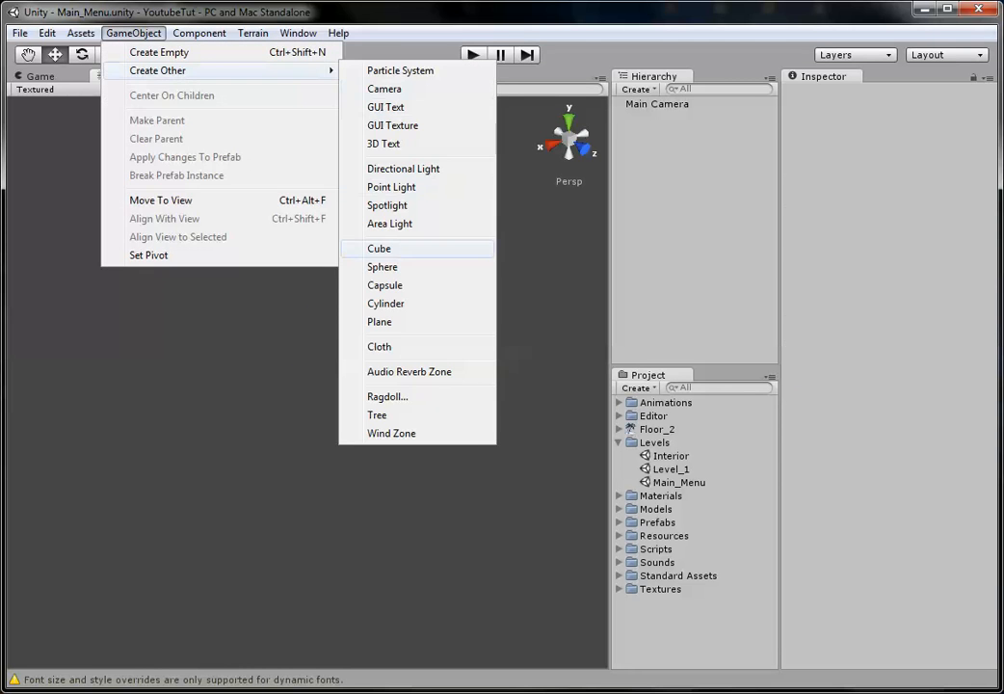
click(352, 248)
click(829, 220)
text(50)
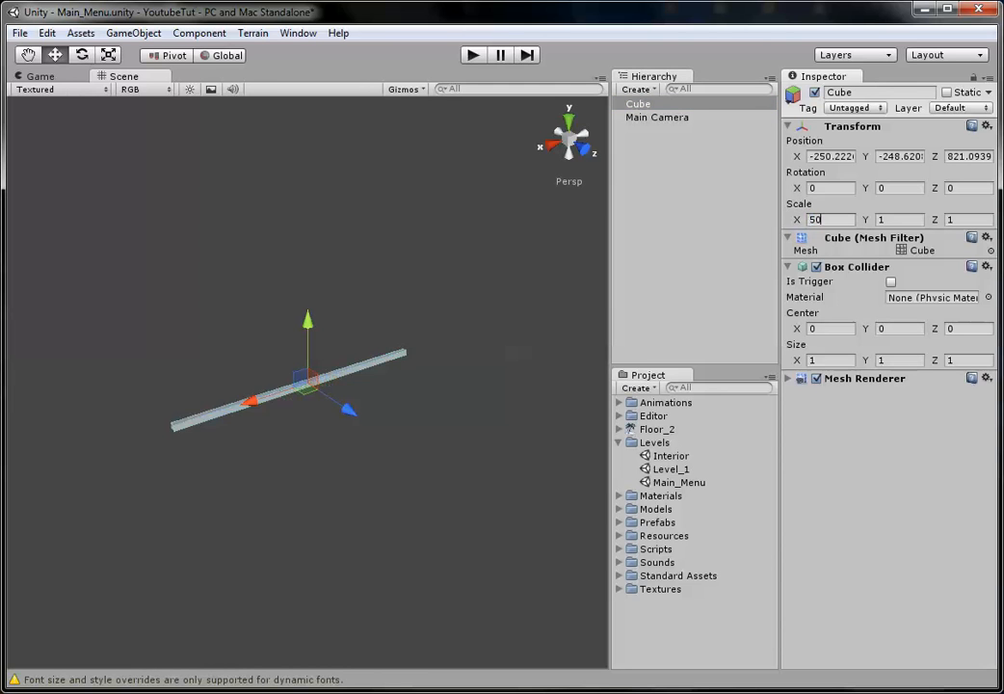
text(0.1)
key(Tab)
text(50)
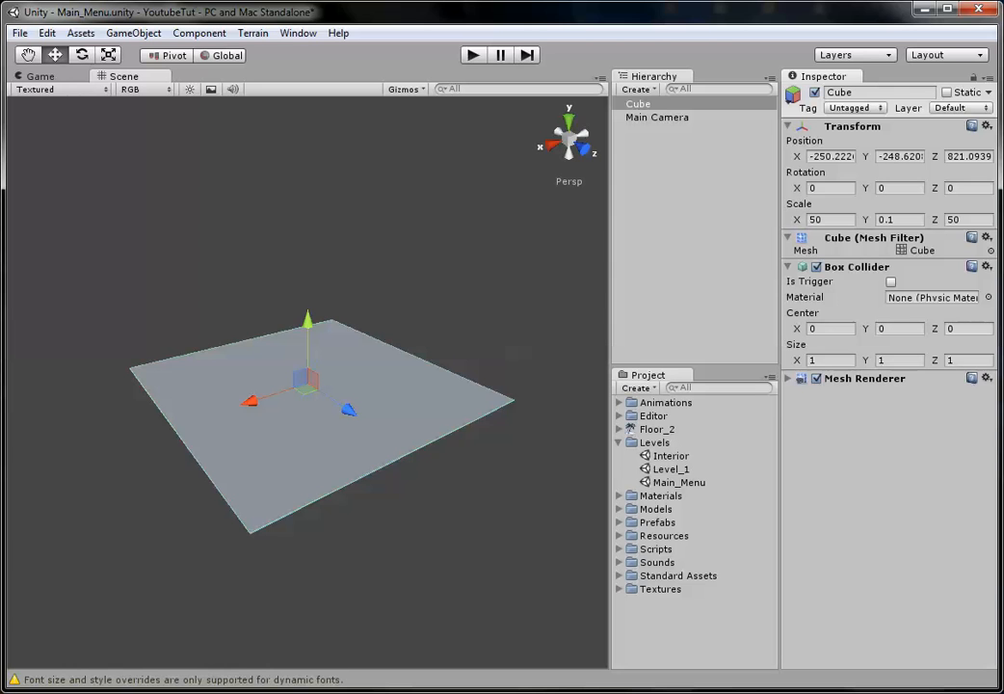
Step: Assign the floor_grass_texture material to the flat floor cube
click(861, 378)
click(788, 417)
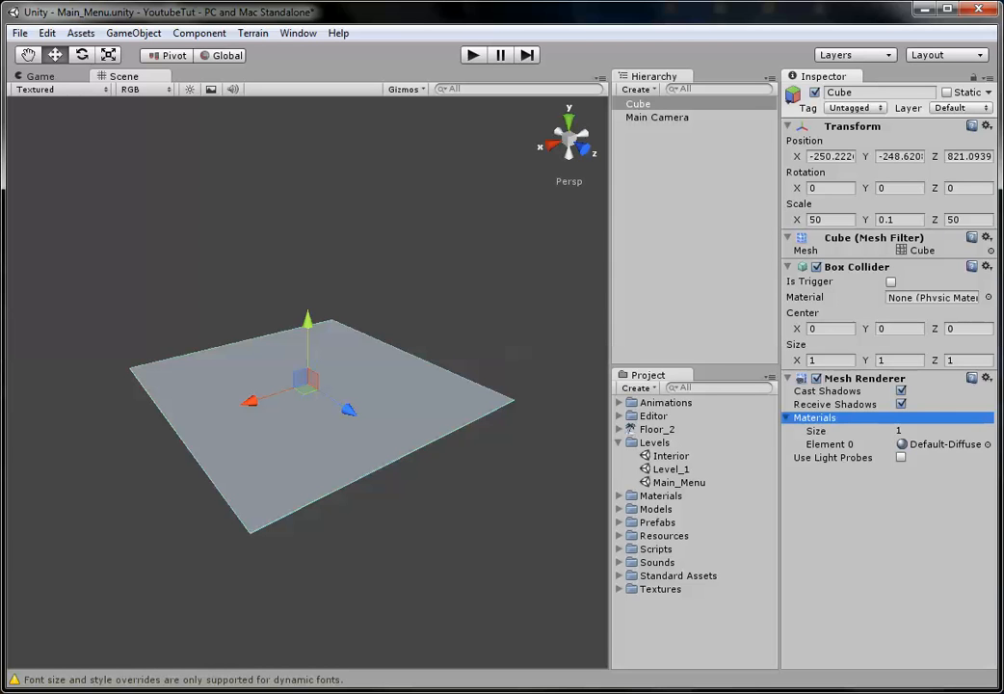
click(988, 443)
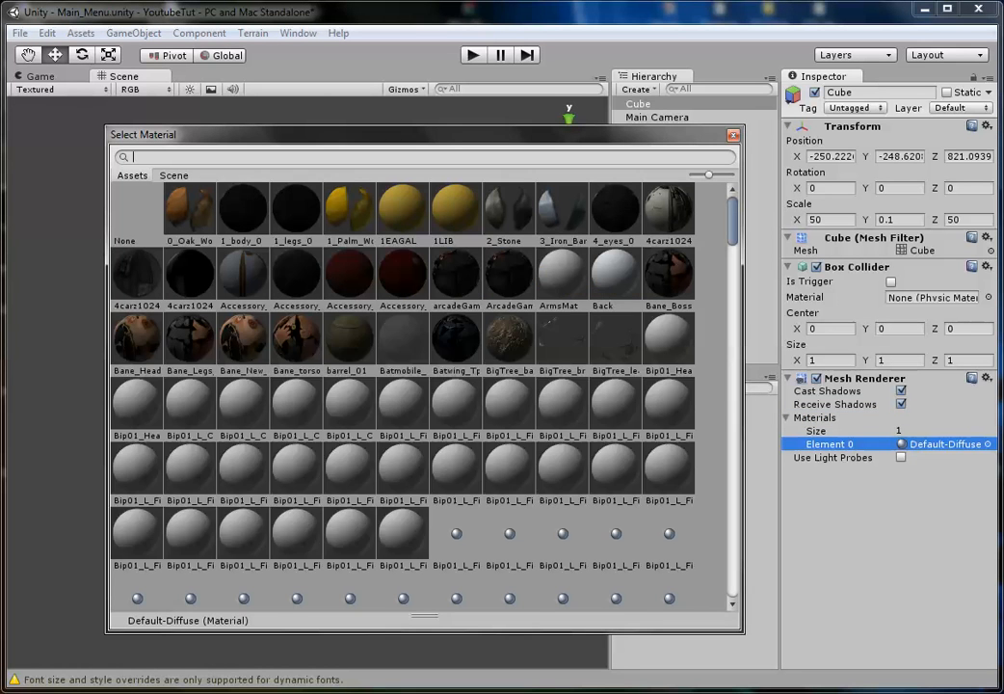
text(gras)
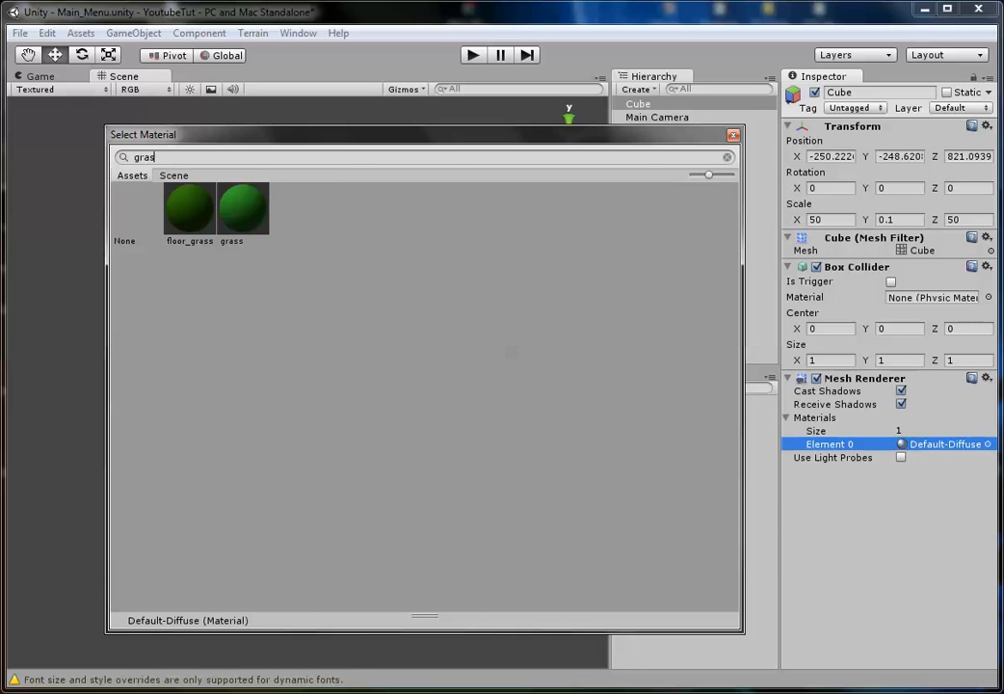
double_click(189, 208)
click(511, 353)
scroll(308, 382, up, 5)
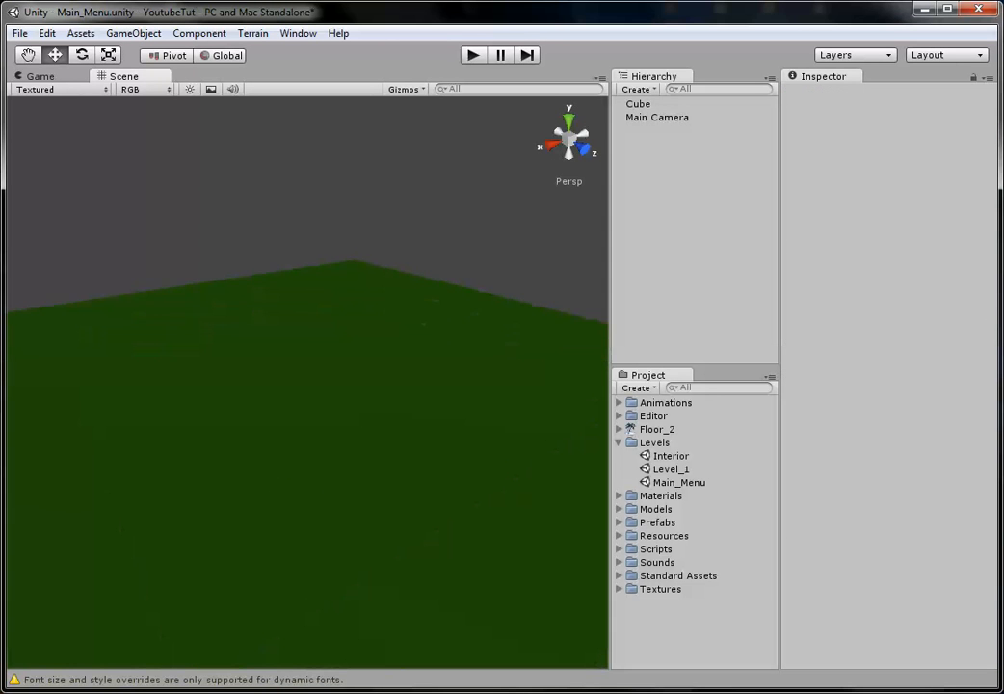
scroll(308, 382, down, 3)
middle_drag(308, 382, 351, 390)
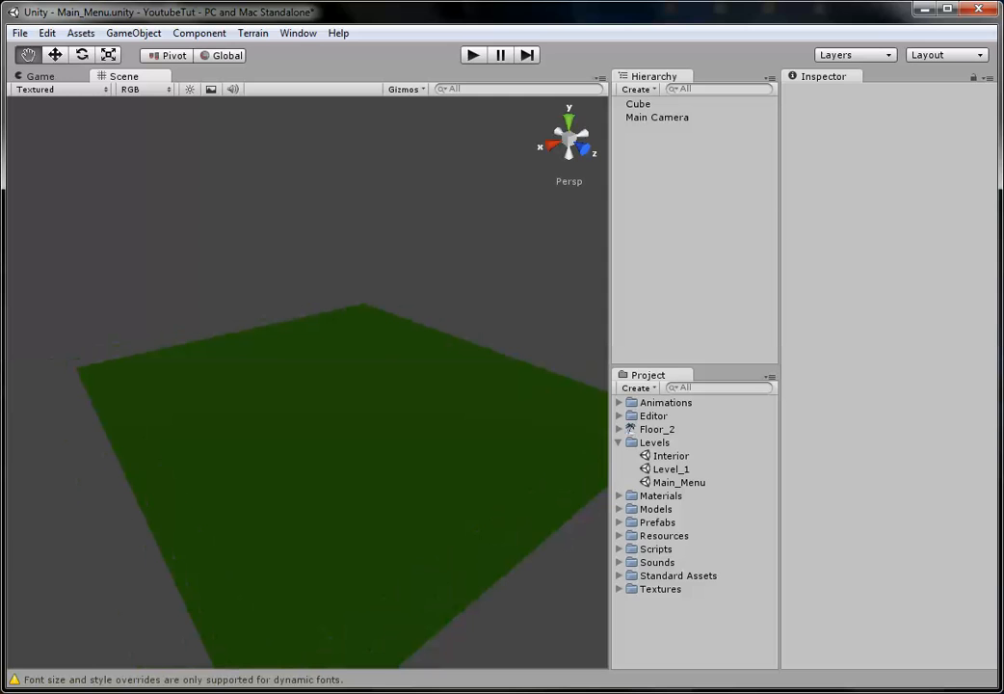
Step: Collapse the Levels folder in the project and add a second cube to the scene
click(619, 442)
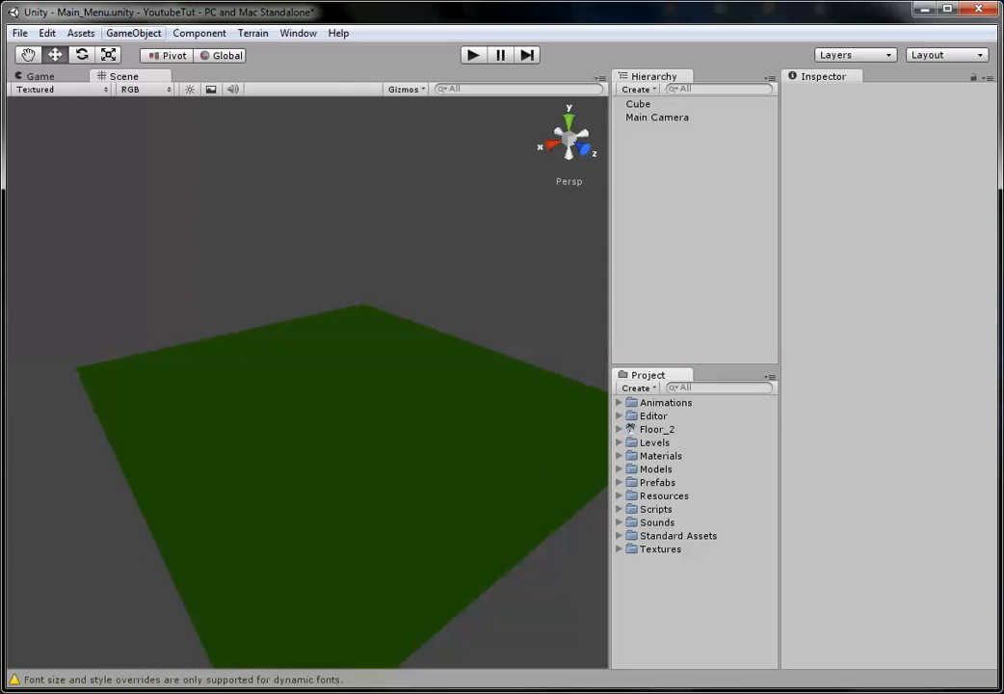
click(133, 33)
mouse_move(157, 70)
click(378, 249)
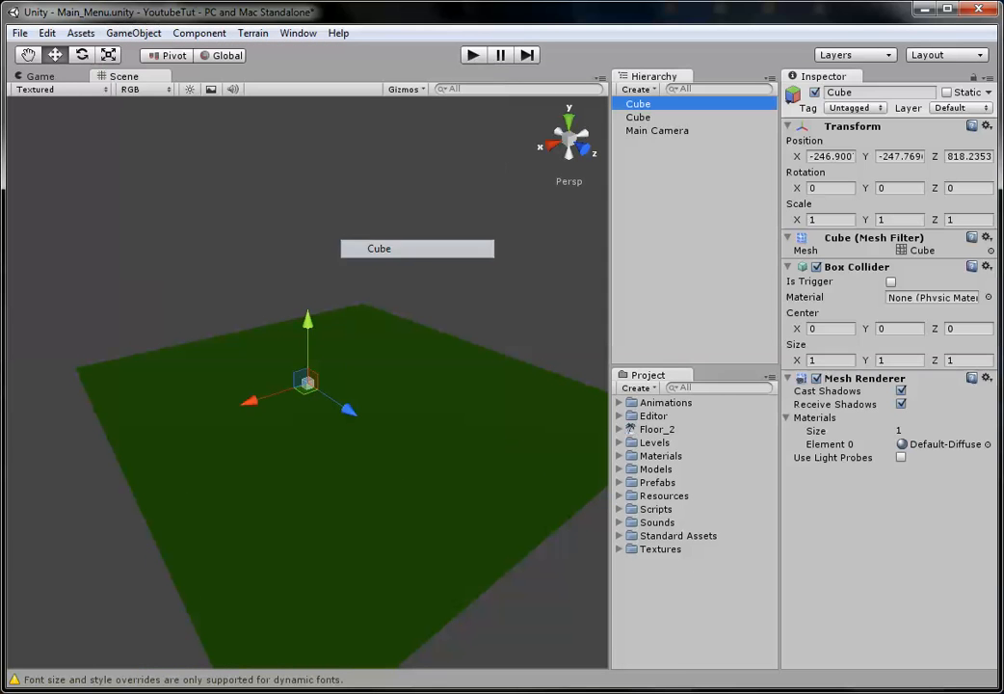
Step: Set the new cube's scale to X 15, Y 5, keeping Z at 1
click(817, 220)
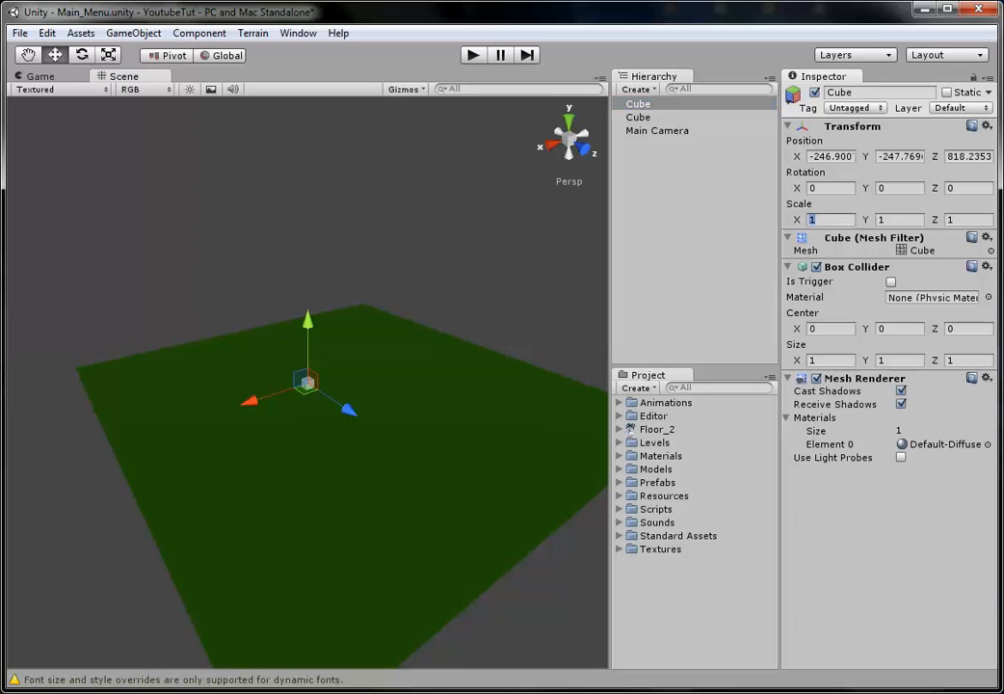
text(10)
key(Tab)
text(0)
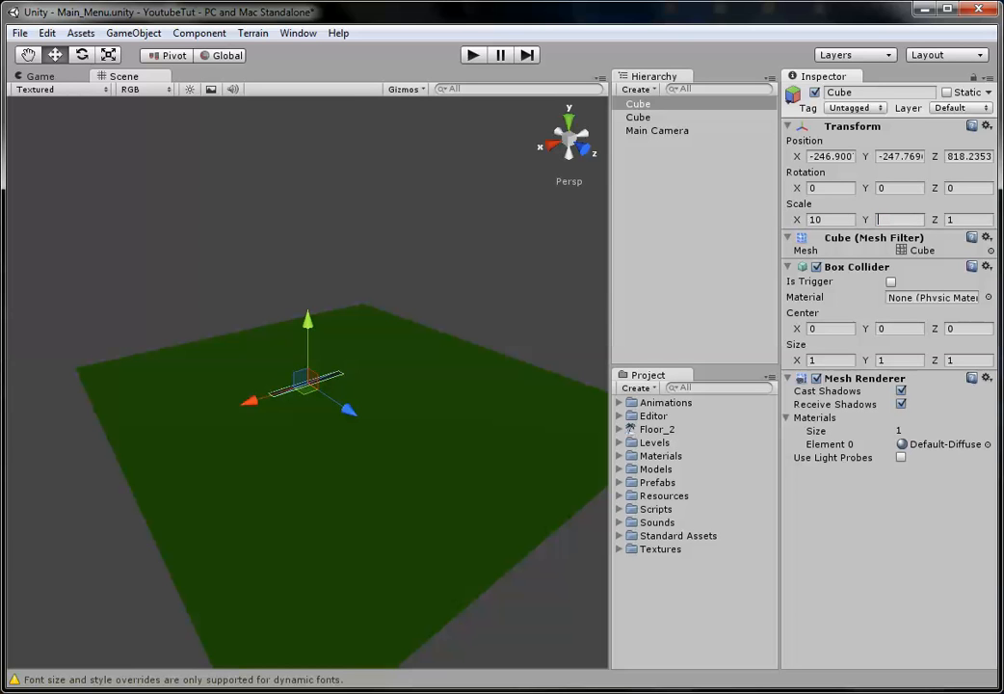
text(210)
key(BackSpace)
text(0)
key(BackSpace)
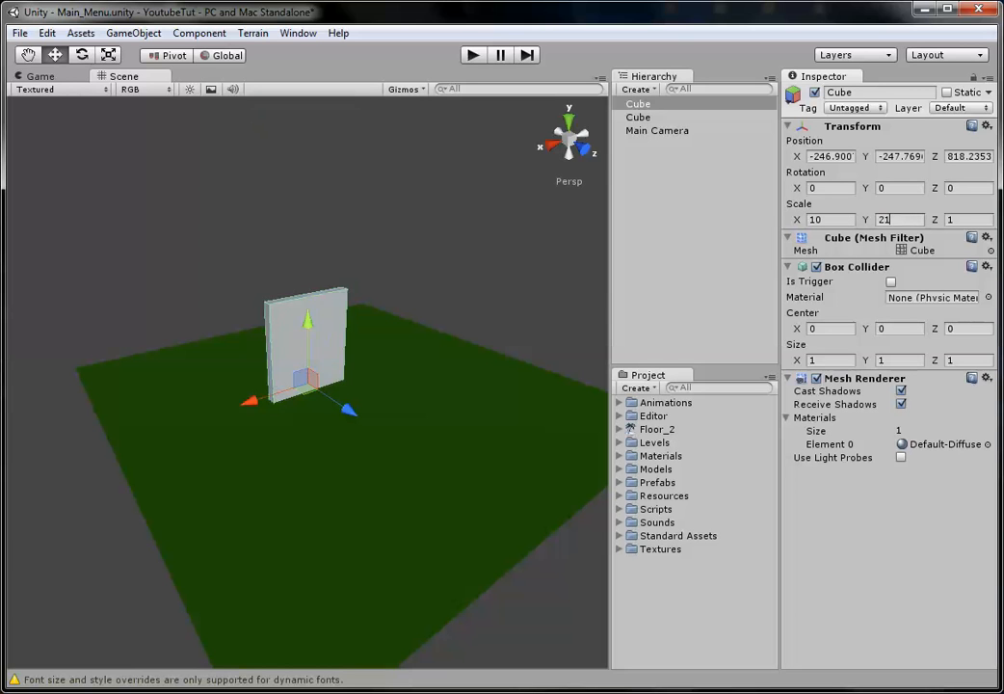
key(BackSpace)
key(BackSpace)
text(10)
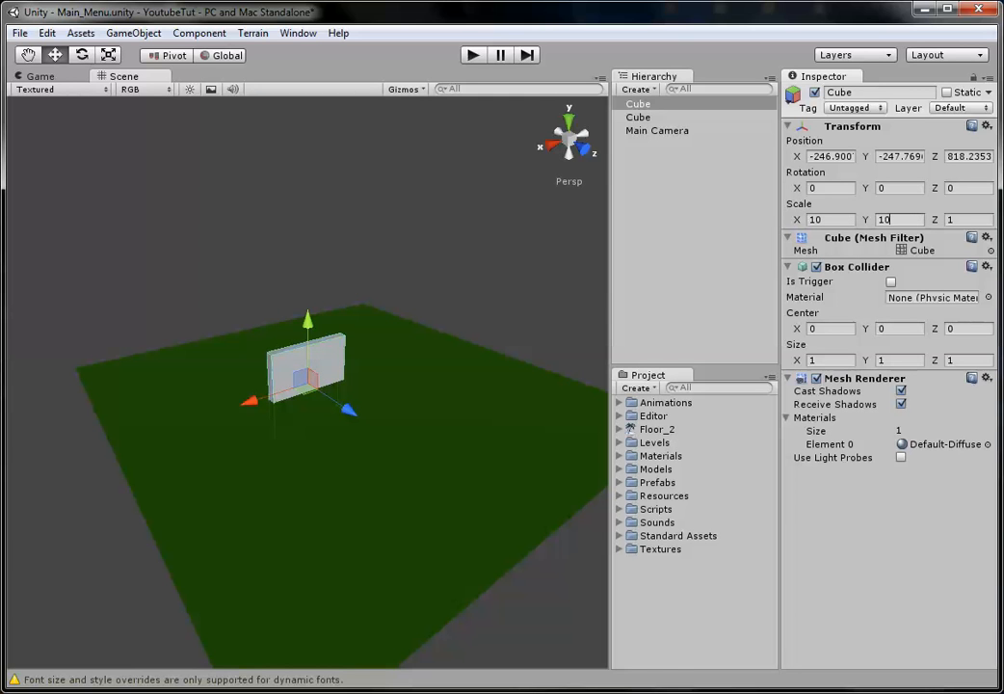
key(BackSpace)
key(BackSpace)
text(5)
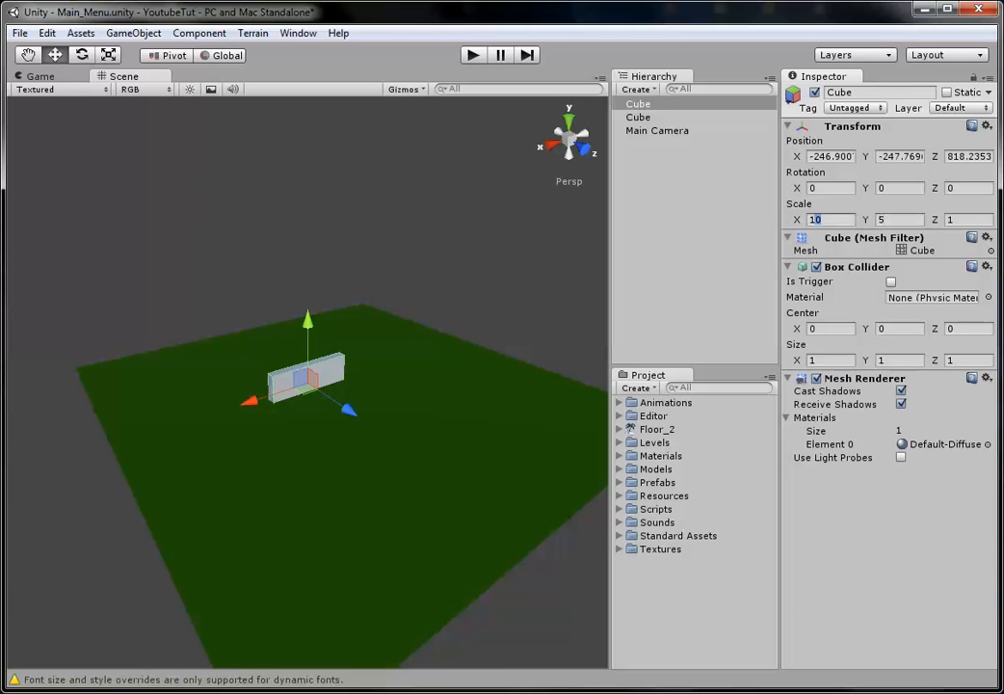
text(15)
scroll(308, 382, up, 5)
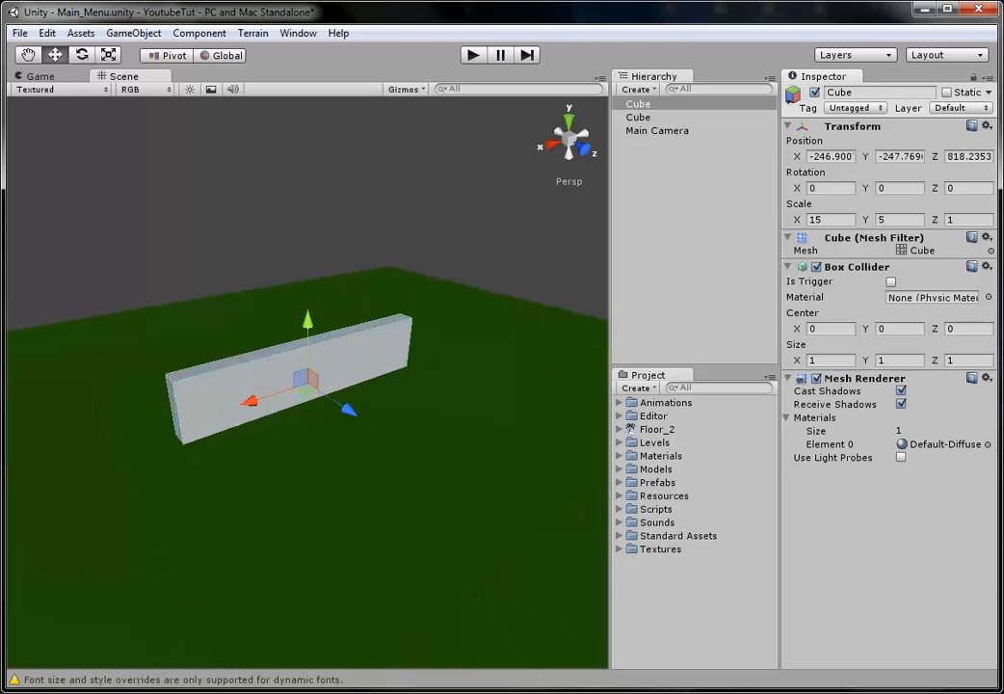
Step: Raise the new cube to about Y -246.15, shift it to about X -248.06 and rename it Wall
drag(308, 320, 307, 291)
mouse_move(248, 372)
mouse_down()
mouse_move(294, 354)
mouse_move(267, 366)
mouse_up()
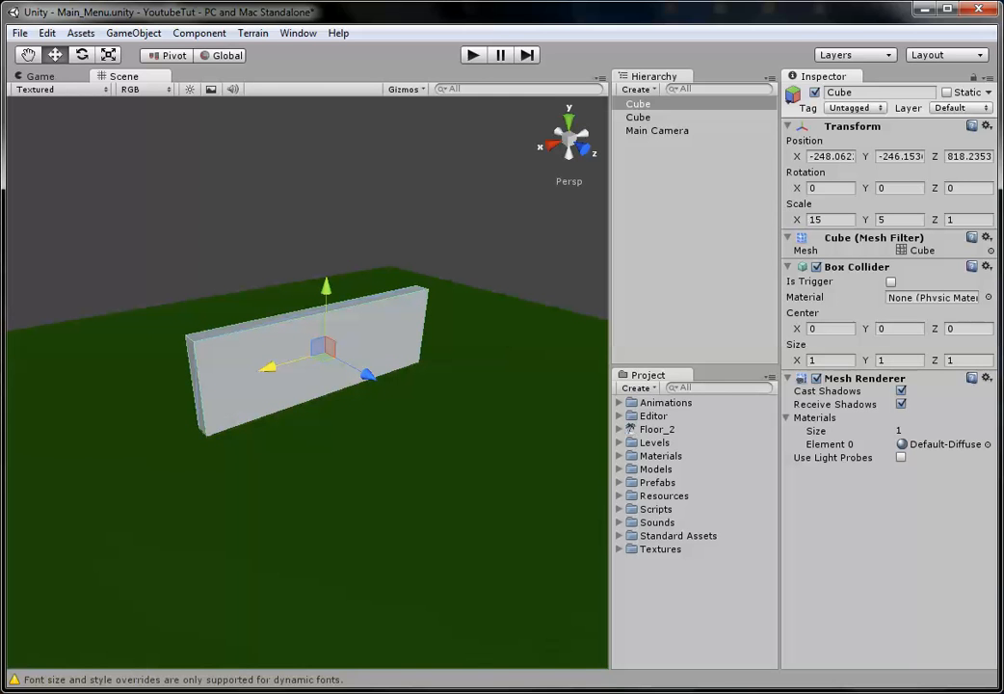
click(878, 92)
text(Wall)
key(Return)
Step: Rename the grass-covered cube as Floor
click(638, 89)
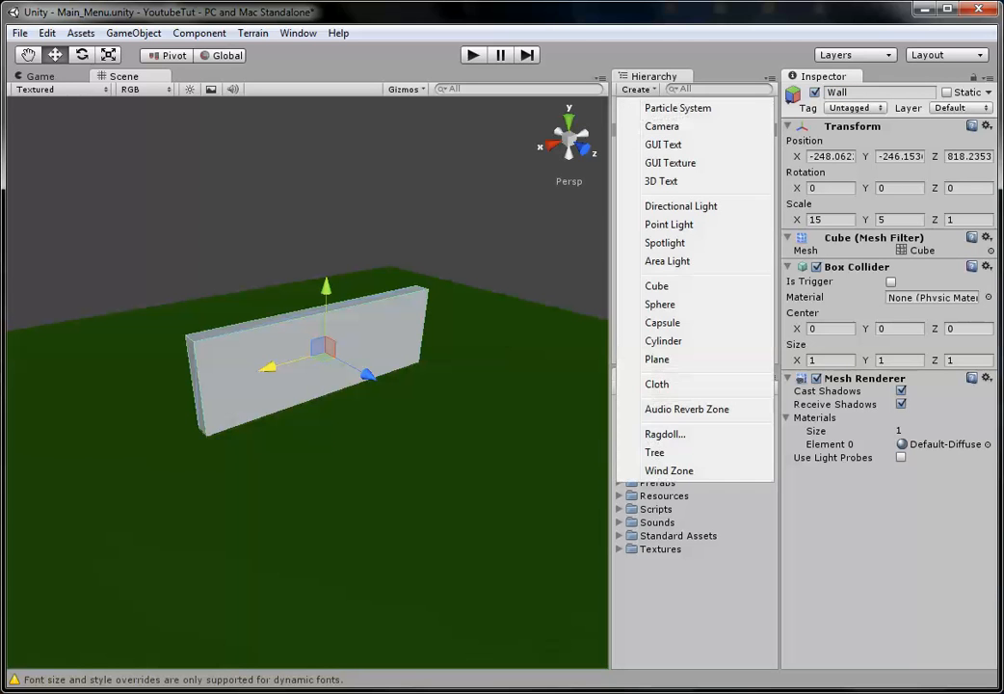
key(Escape)
click(638, 104)
click(878, 91)
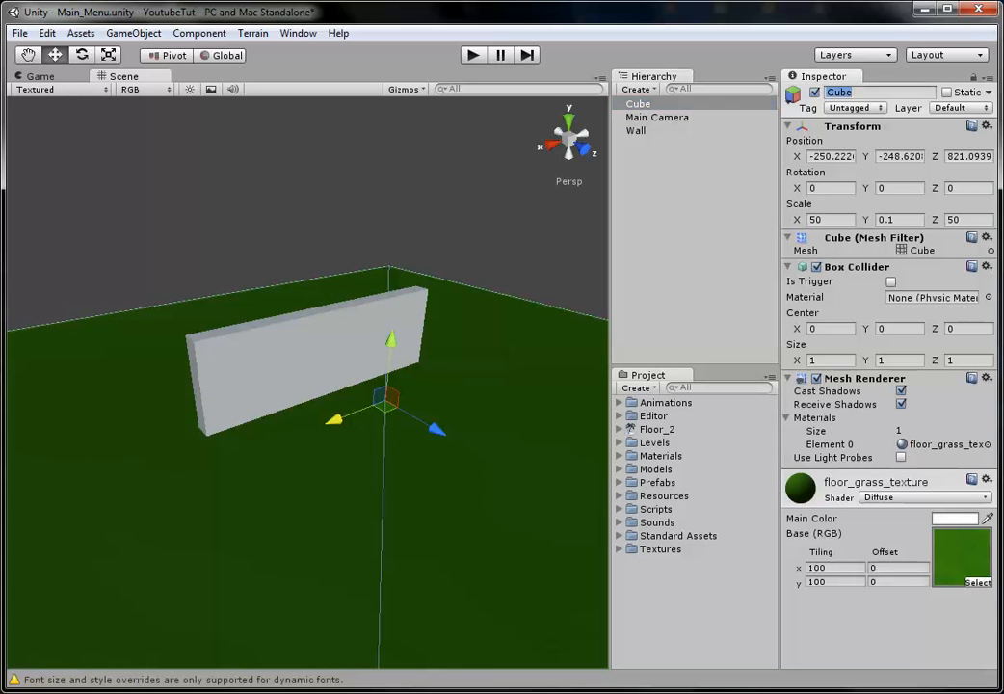
text(Floor)
key(Return)
Step: Assign the brick_texture material to the Wall
click(306, 362)
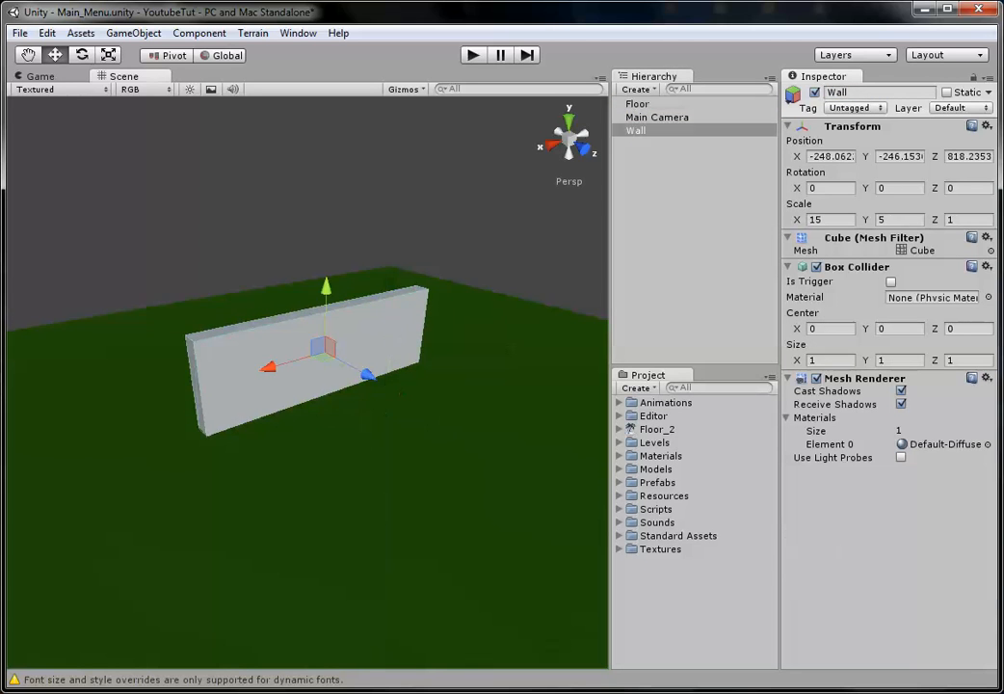
click(988, 444)
text(wall)
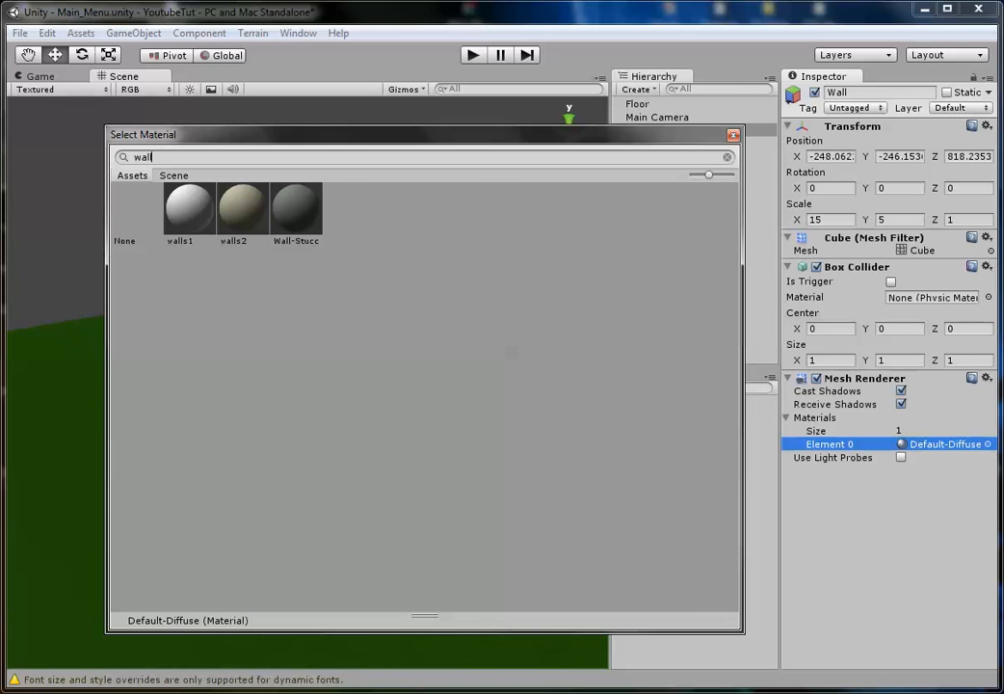
key(BackSpace)
key(BackSpace)
key(BackSpace)
key(BackSpace)
text(brick)
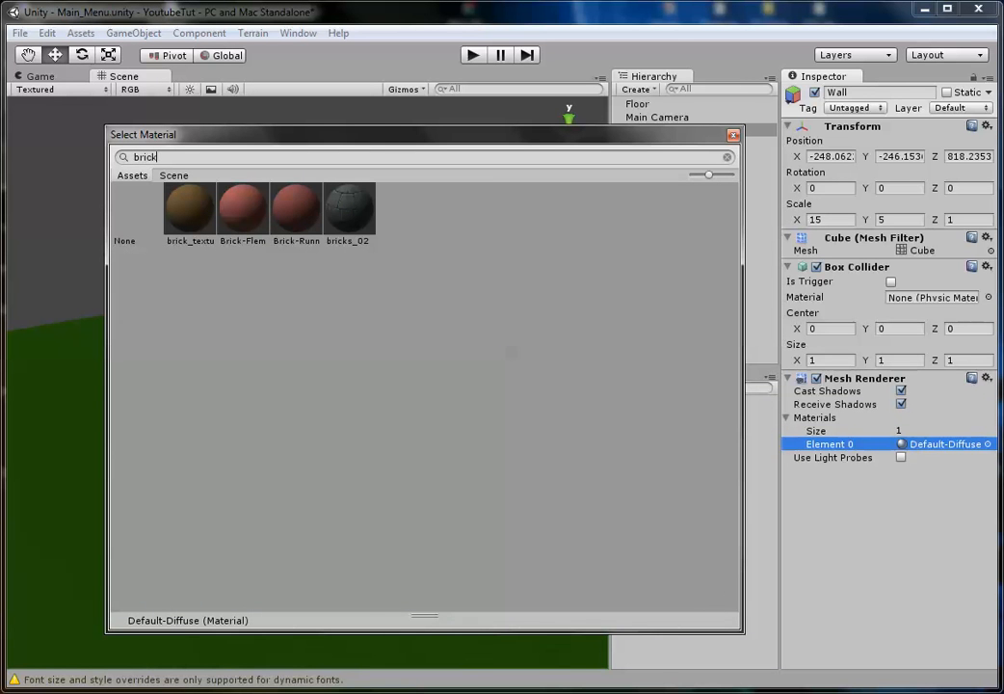
double_click(190, 208)
click(306, 192)
scroll(306, 381, up, 6)
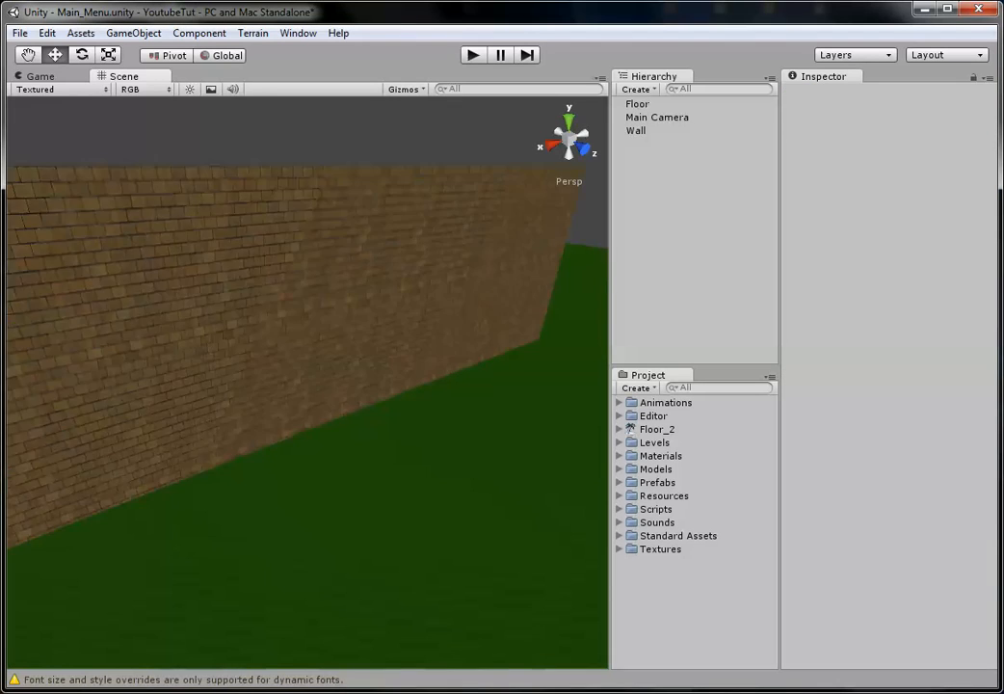
scroll(307, 380, down, 8)
Step: Set the Floor's position to X 0, Y 0, Z 0
click(657, 117)
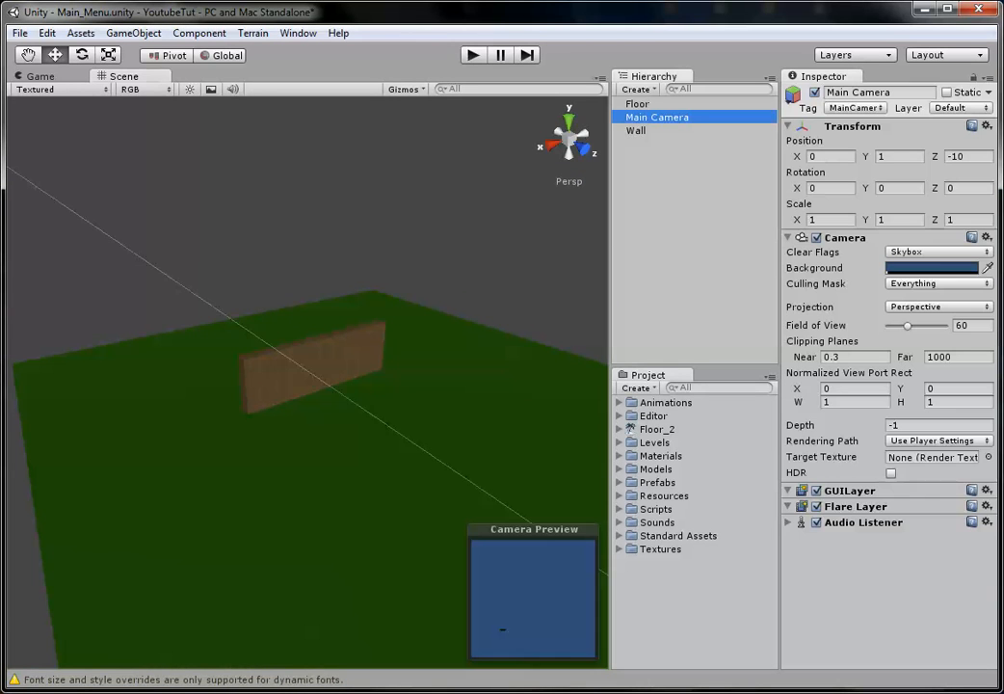
click(568, 119)
scroll(306, 381, down, 3)
scroll(306, 381, up, 1)
click(285, 328)
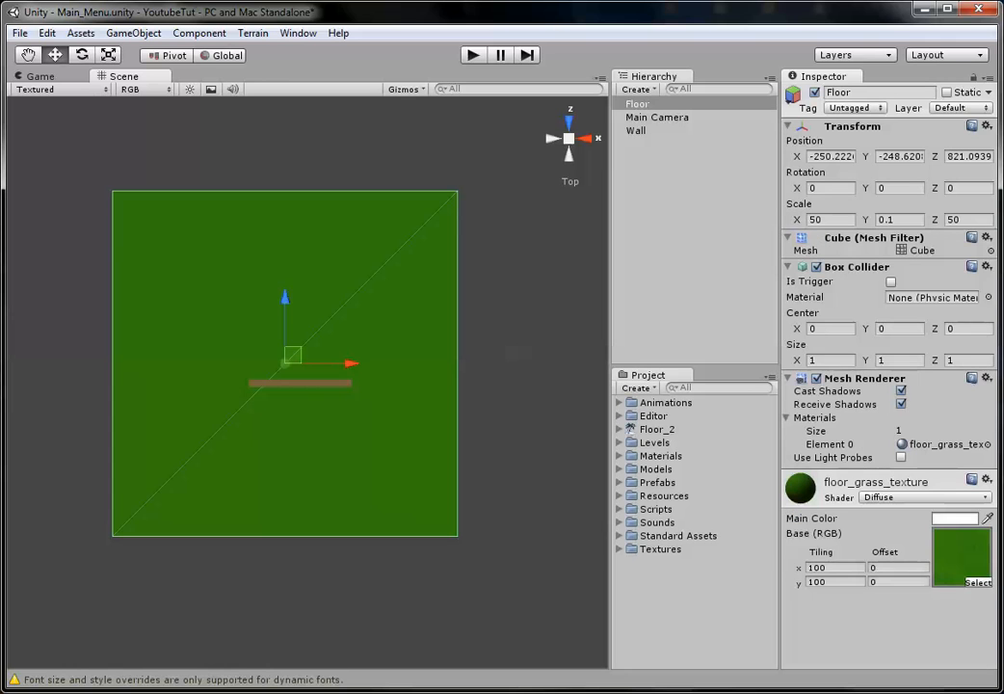
click(831, 156)
key(BackSpace)
text(0)
key(BackSpace)
key(BackSpace)
key(BackSpace)
key(BackSpace)
key(Delete)
key(Delete)
key(Delete)
key(Delete)
key(Delete)
text(9)
key(Tab)
text(0)
key(Tab)
text(0)
key(Tab)
click(813, 156)
text(0)
Step: Set the Wall's position to X 0, Y 0, Z 0
click(636, 130)
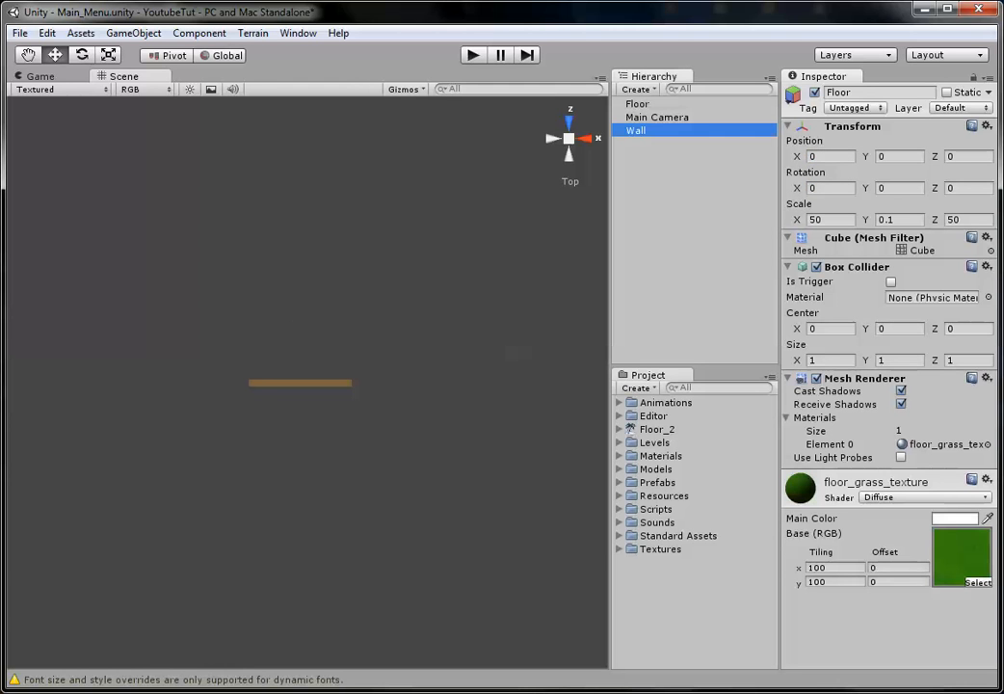
click(830, 156)
text(0)
key(Tab)
text(0)
key(Tab)
text(0)
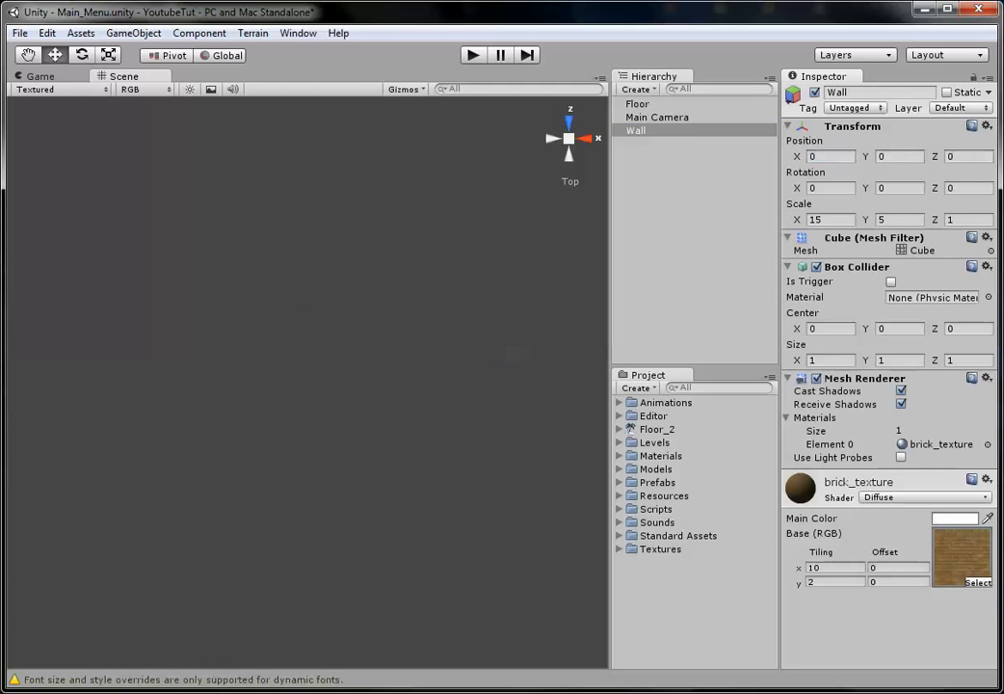
Step: Move the Main Camera back from the Wall along Z to about -11.34
double_click(636, 130)
scroll(307, 383, down, 12)
scroll(307, 383, up, 2)
click(308, 481)
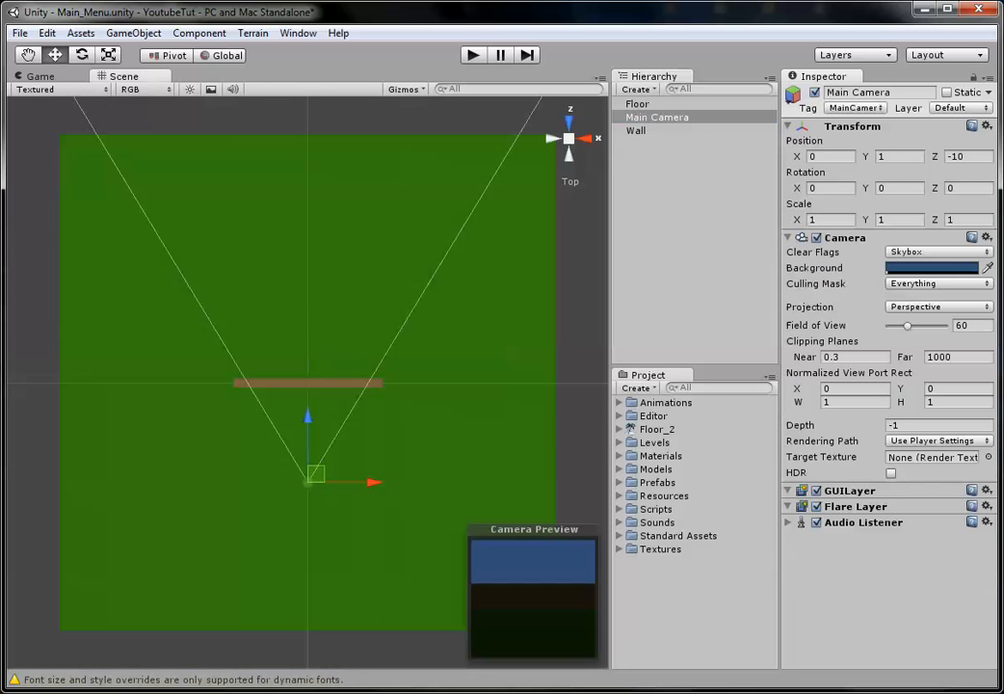
mouse_move(307, 429)
mouse_down()
mouse_move(308, 469)
mouse_move(307, 443)
mouse_up()
Step: Raise the Wall to about Y 2.55 so that it stands on the Floor
click(569, 138)
scroll(308, 383, up, 4)
middle_drag(307, 384, 415, 448)
alt+drag(193, 405, 260, 303)
scroll(307, 384, down, 5)
click(461, 385)
drag(453, 338, 454, 300)
alt+drag(454, 301, 549, 323)
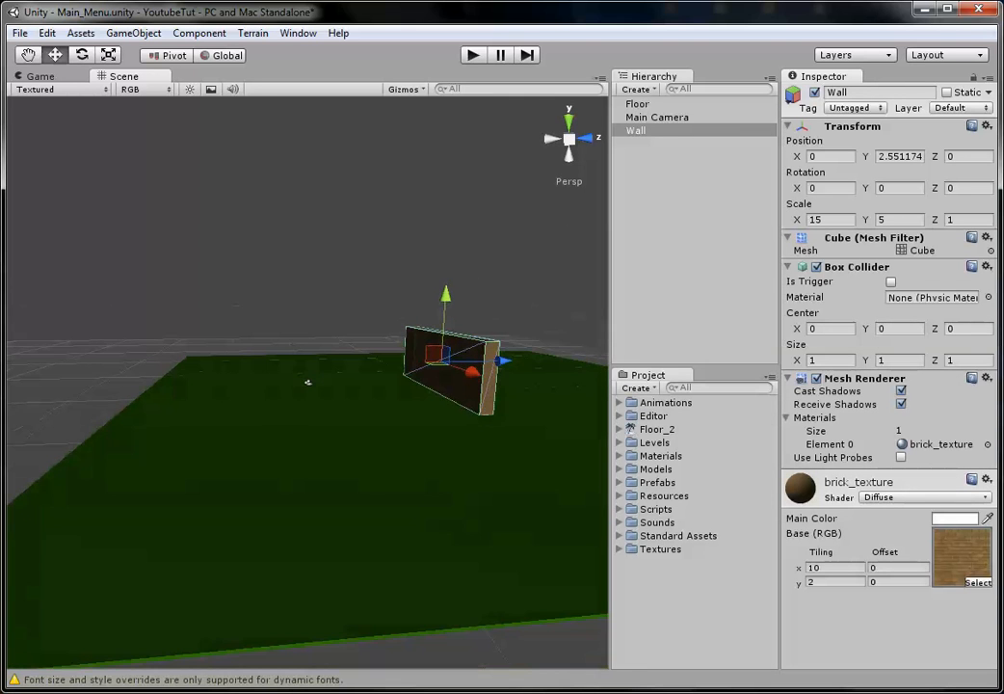
Step: Tilt the Main Camera downward to an X rotation of about 8.91
click(307, 383)
key(f)
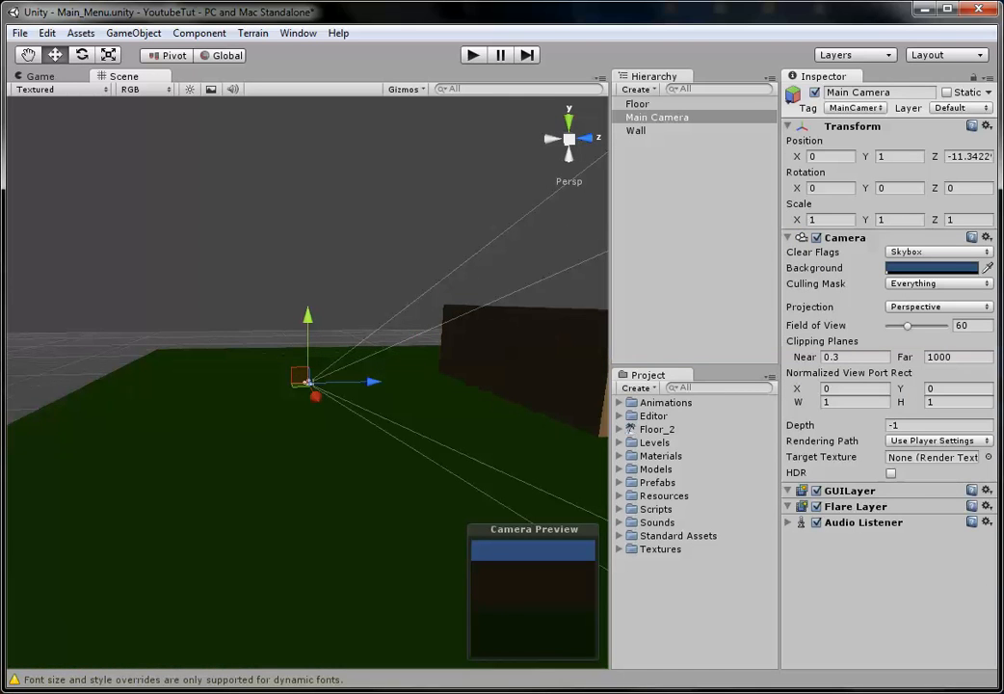
key(e)
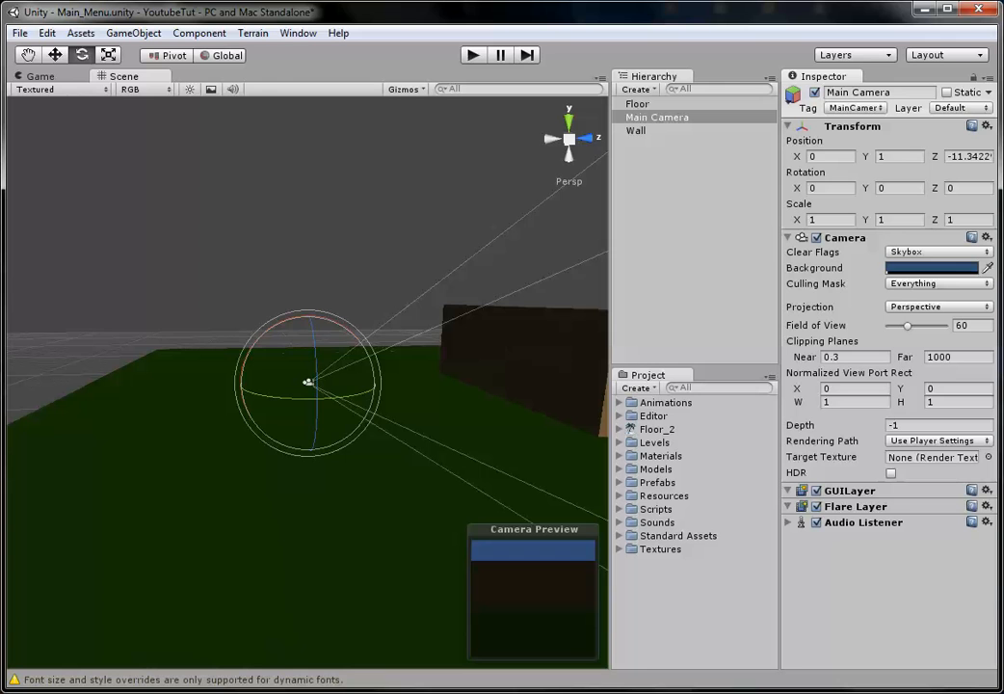
drag(342, 326, 361, 340)
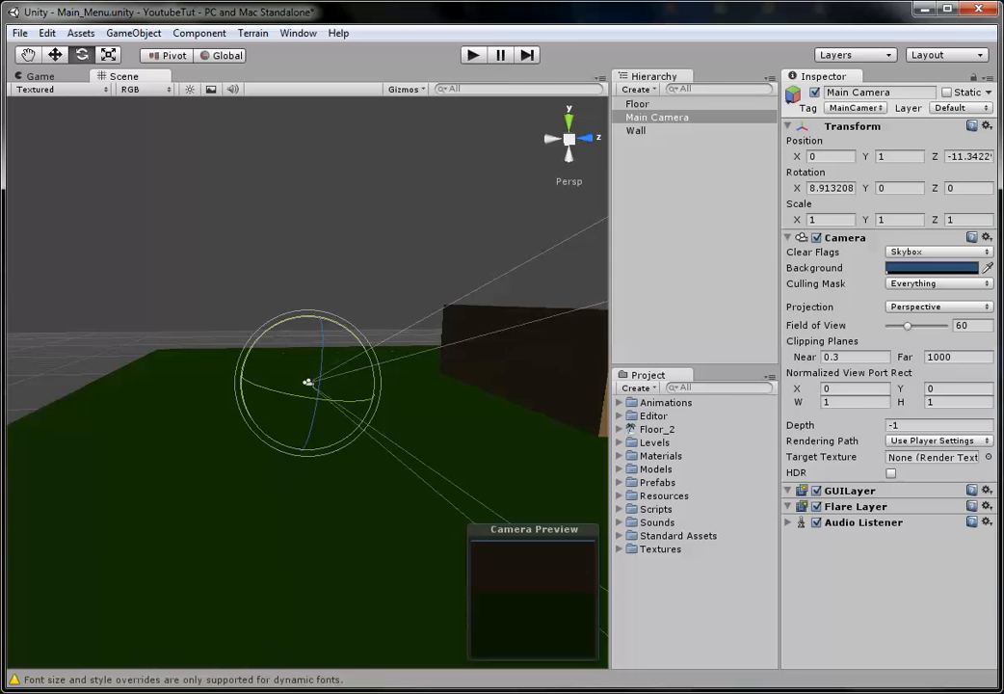
Step: Raise the Main Camera to about Y 2.67 in global orientation and check its framing in the Game view
key(w)
key(x)
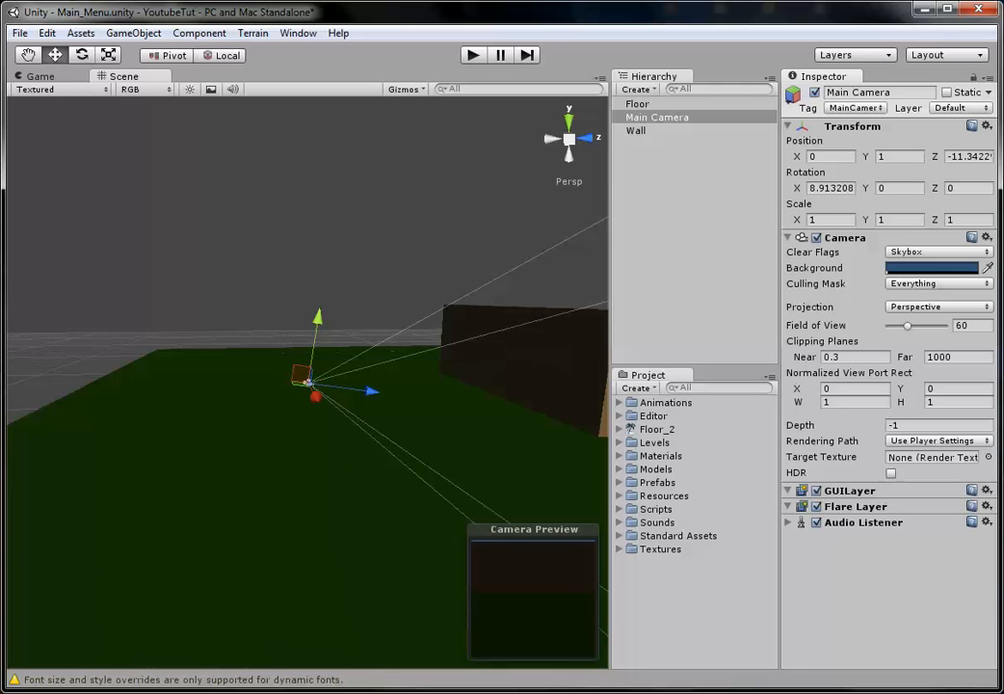
key(x)
drag(308, 317, 683, 331)
key(ctrl+2)
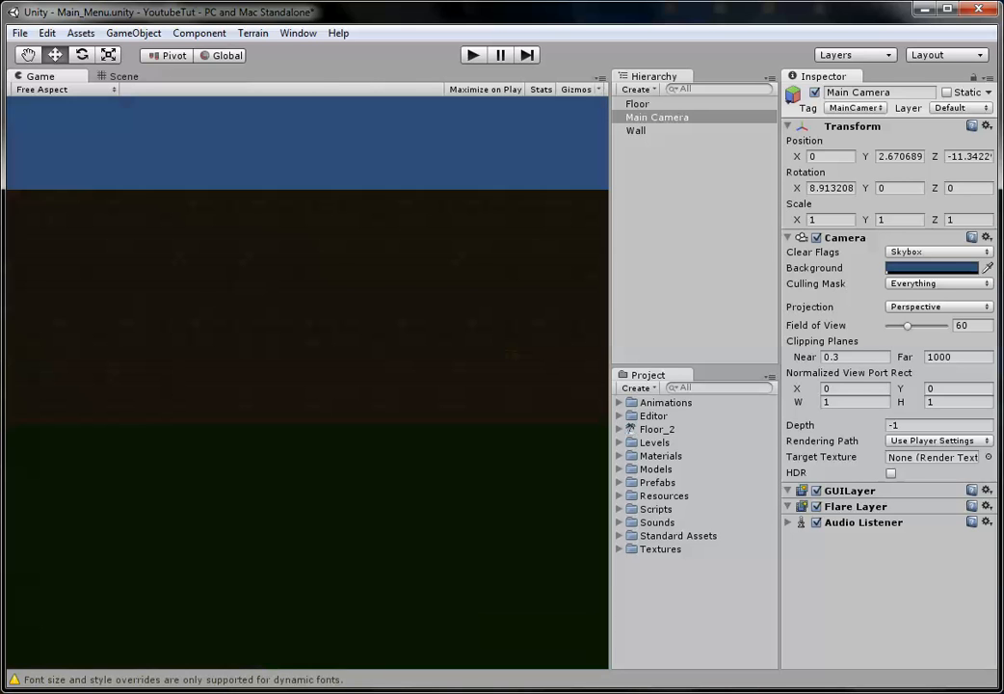
key(ctrl+1)
Step: Dock the Game view beneath the Scene view and resize it so both are visible together
drag(399, 163, 240, 208)
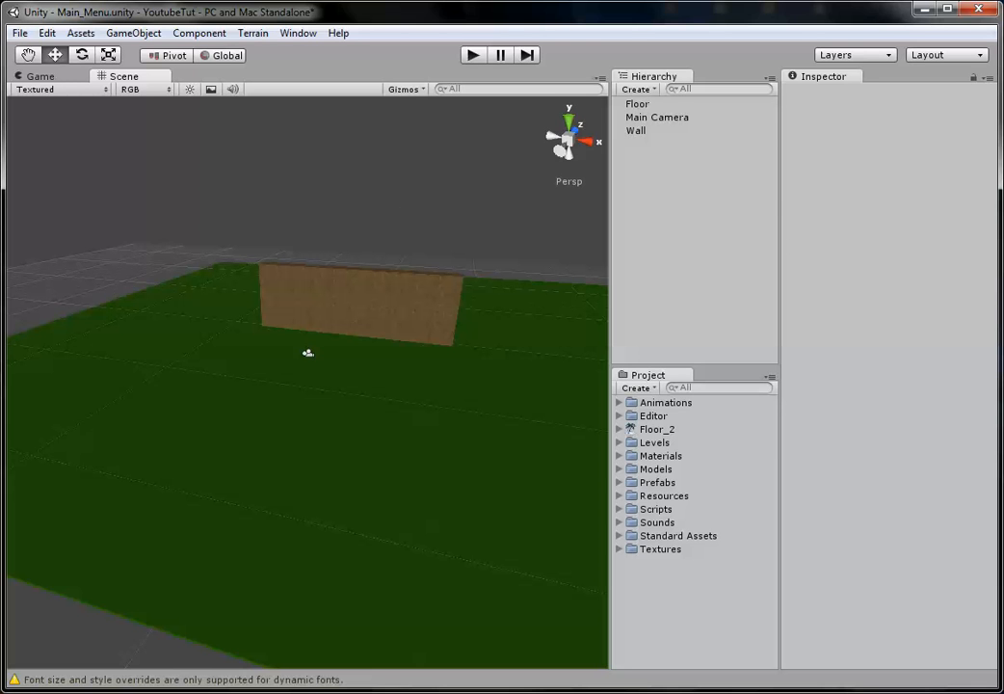
scroll(307, 382, up, 3)
middle_drag(308, 382, 294, 442)
scroll(294, 441, up, 3)
drag(41, 76, 289, 607)
drag(289, 472, 289, 372)
Step: Narrow the Main Camera's field of view to about 38.9 by adjusting its frustum from a side view
click(286, 270)
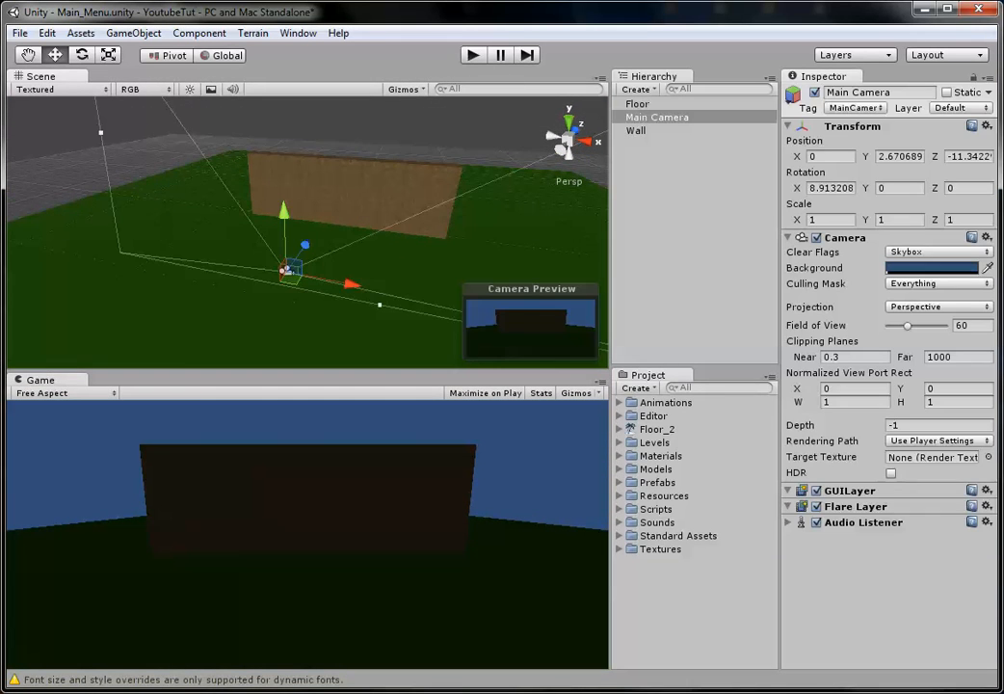
scroll(287, 271, down, 5)
click(561, 149)
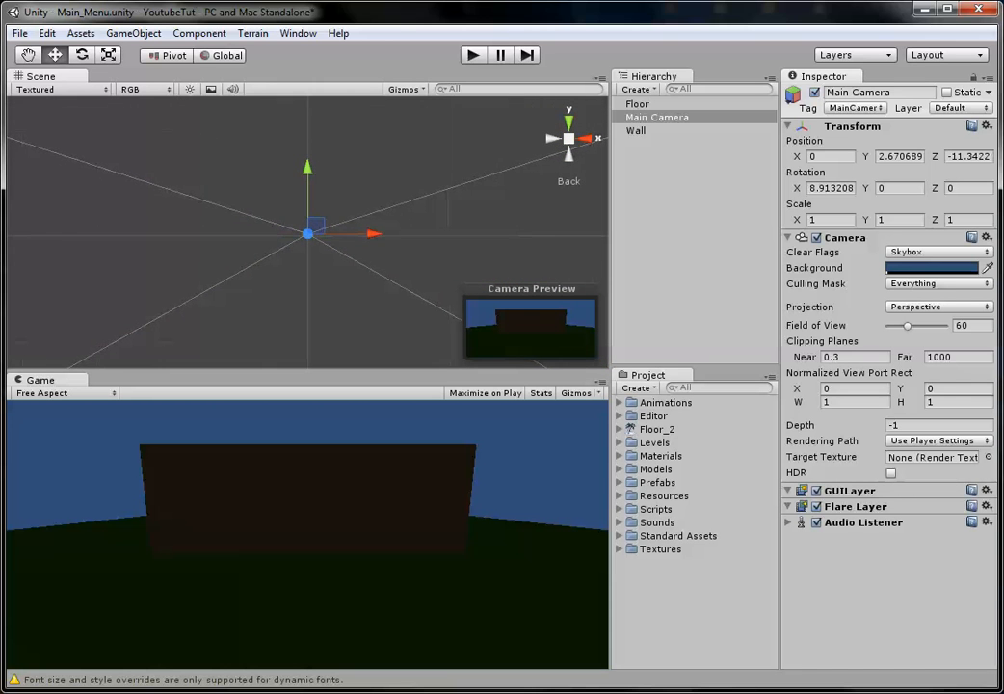
click(584, 138)
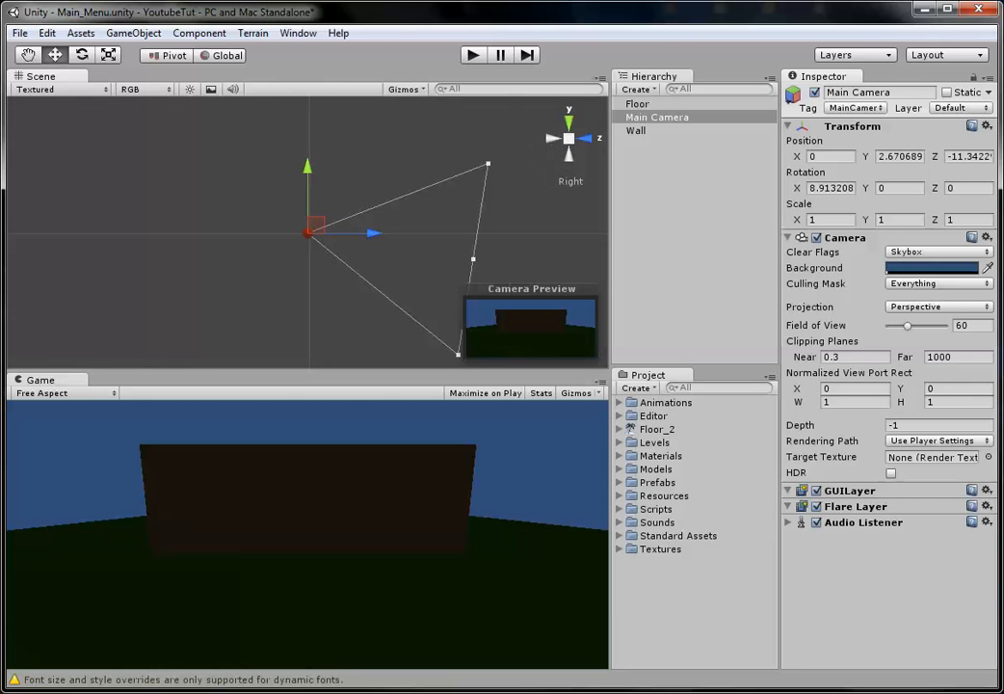
drag(488, 164, 482, 201)
scroll(385, 231, up, 2)
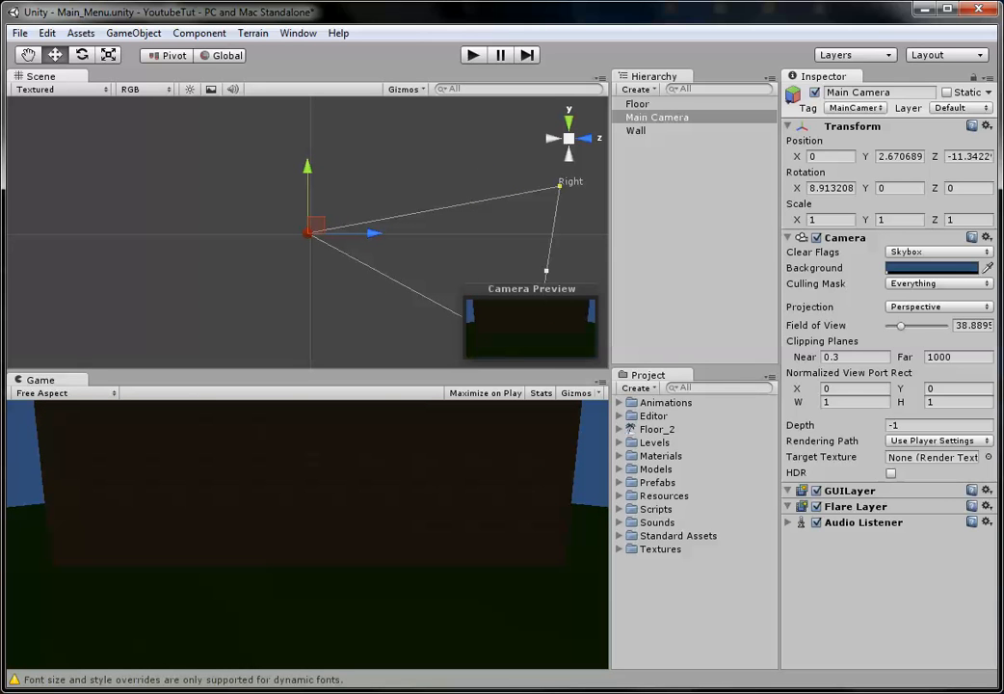
Step: Reduce the Main Camera's far clipping plane to 100
drag(926, 356, 938, 357)
text(5)
key(BackSpace)
text(2)
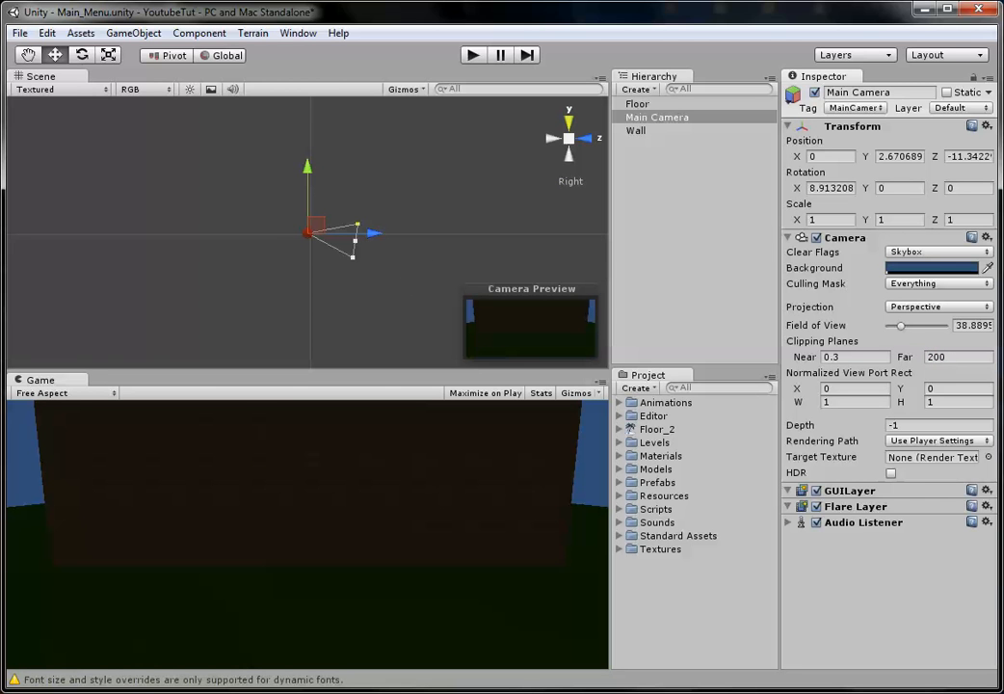
click(569, 138)
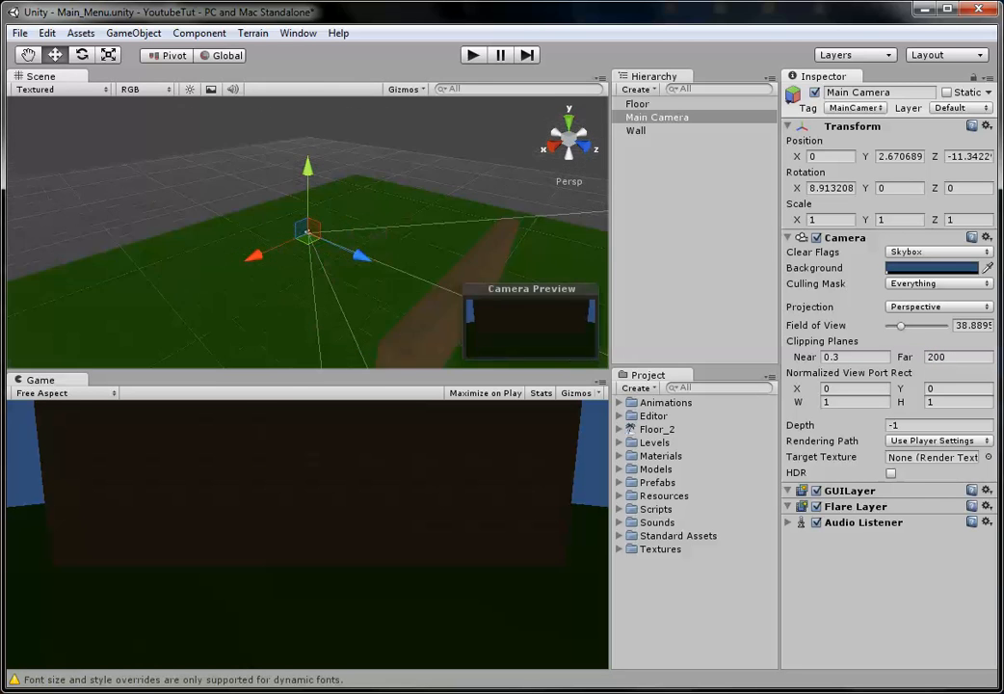
click(933, 357)
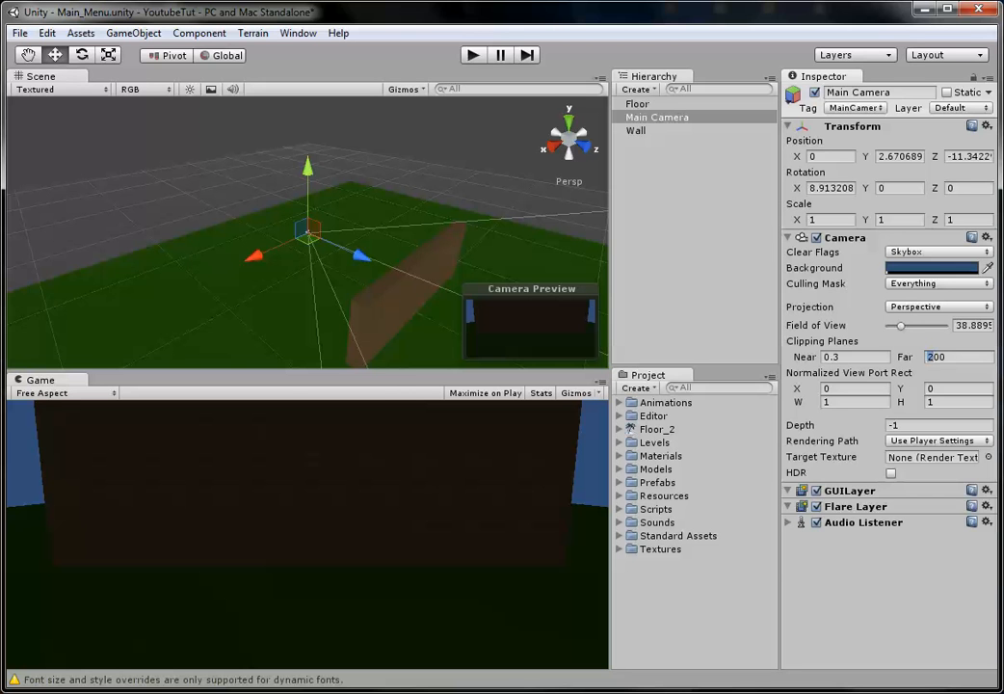
scroll(308, 233, down, 10)
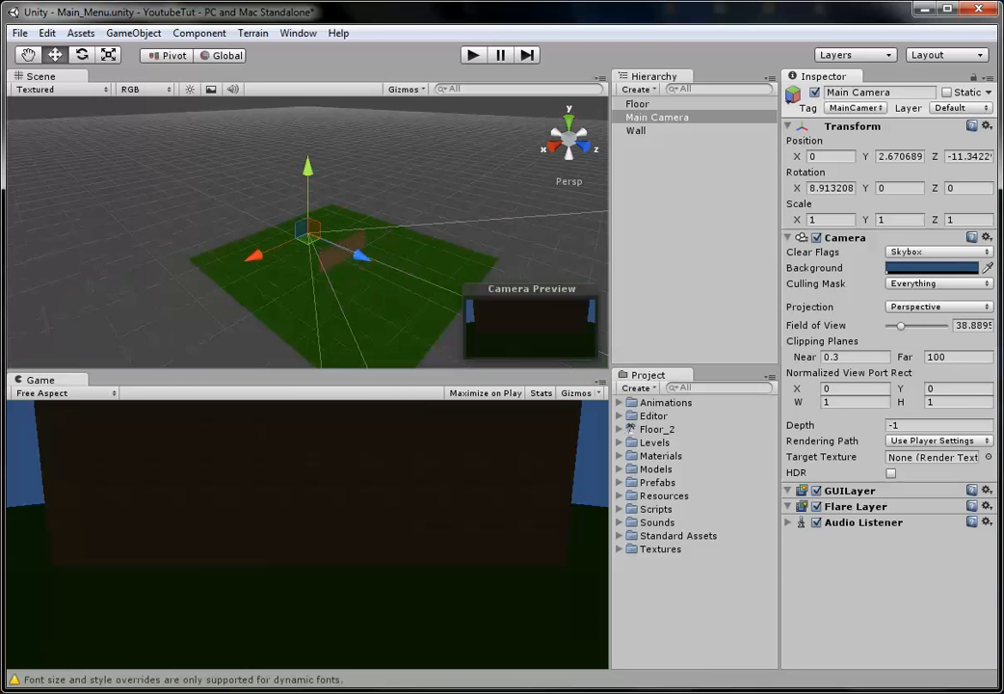
Step: Examine the Main Camera's frustum and its alignment with the Wall from behind the camera
scroll(307, 233, up, 8)
alt+drag(192, 233, 482, 200)
middle_drag(308, 232, 192, 234)
scroll(308, 233, up, 5)
middle_drag(307, 232, 343, 258)
alt+drag(343, 257, 540, 231)
alt+drag(307, 232, 376, 253)
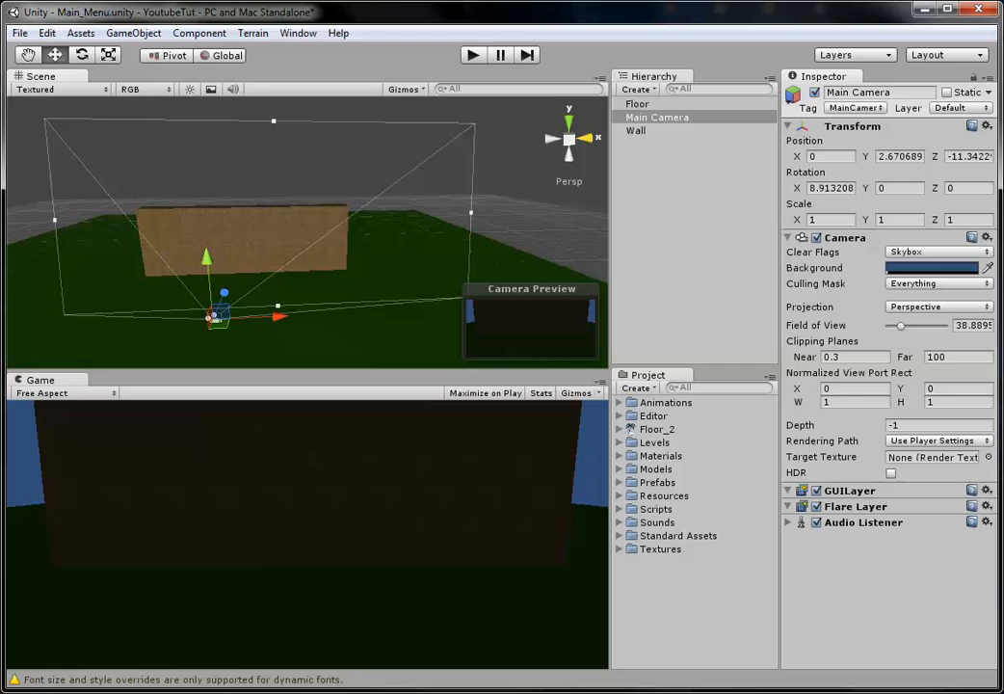
click(899, 156)
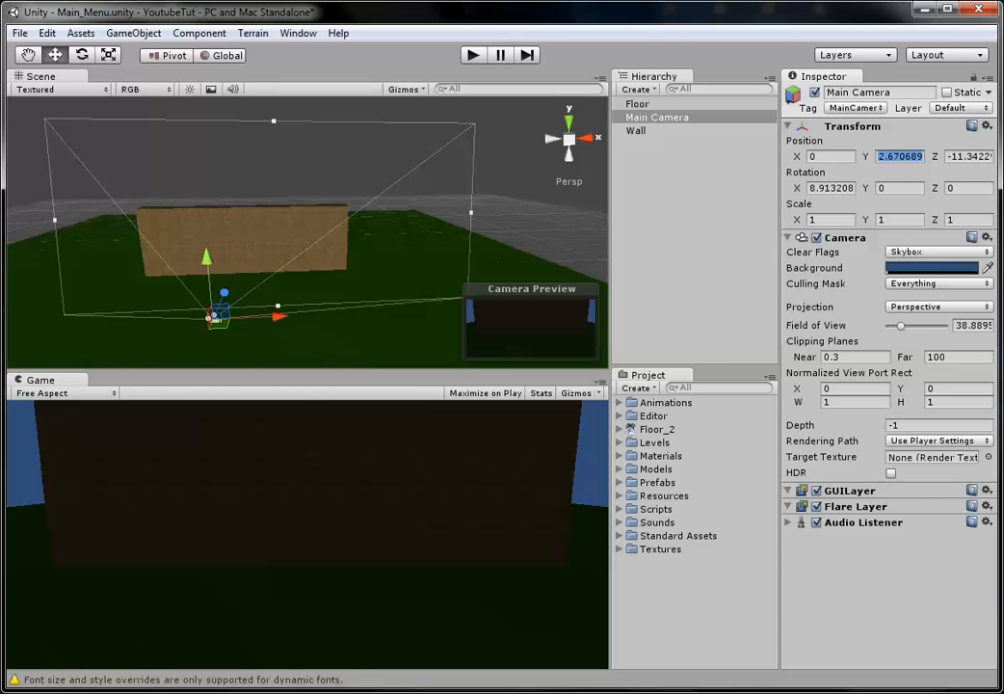
text(0)
key(Escape)
mouse_move(278, 316)
mouse_down()
mouse_move(318, 317)
mouse_move(279, 317)
mouse_up()
click(275, 247)
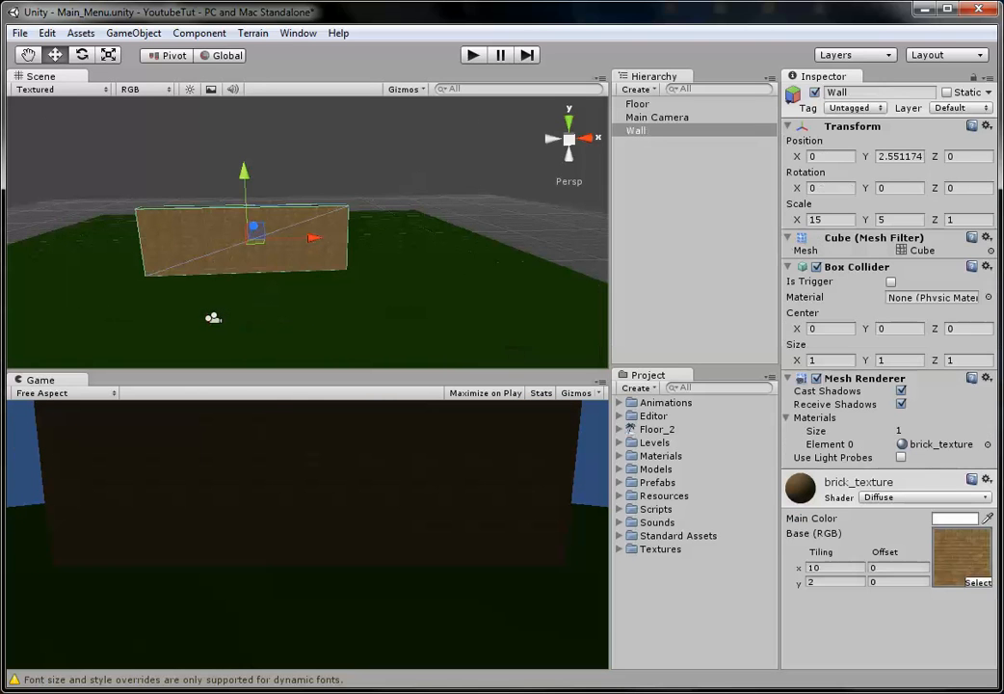
click(289, 308)
click(241, 154)
Step: Place a trial cube in front of the Wall and remove it again
click(133, 32)
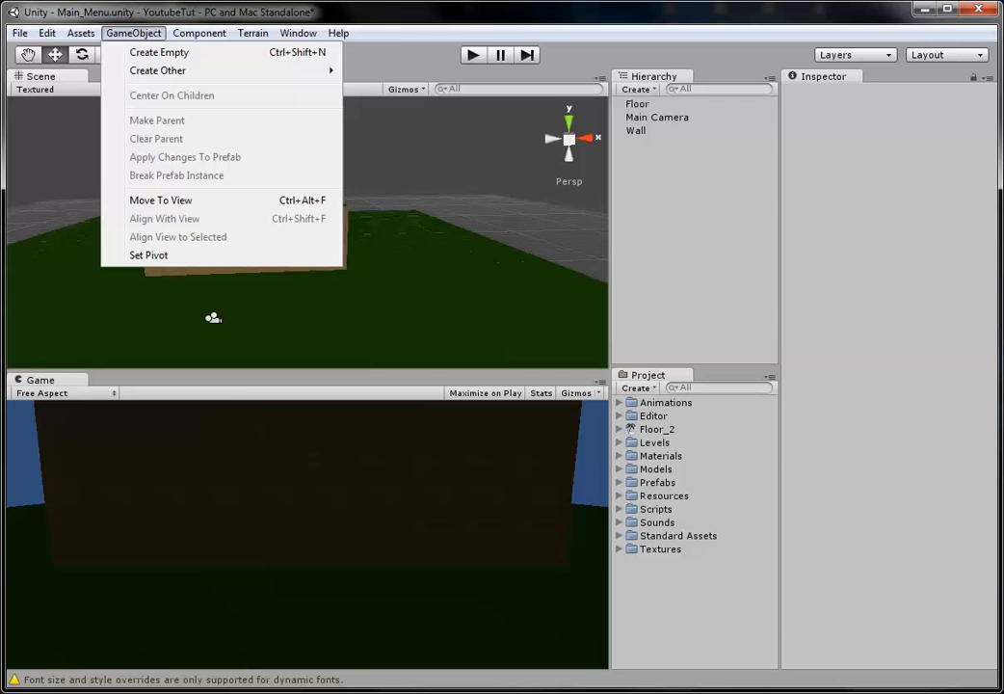
mouse_move(193, 71)
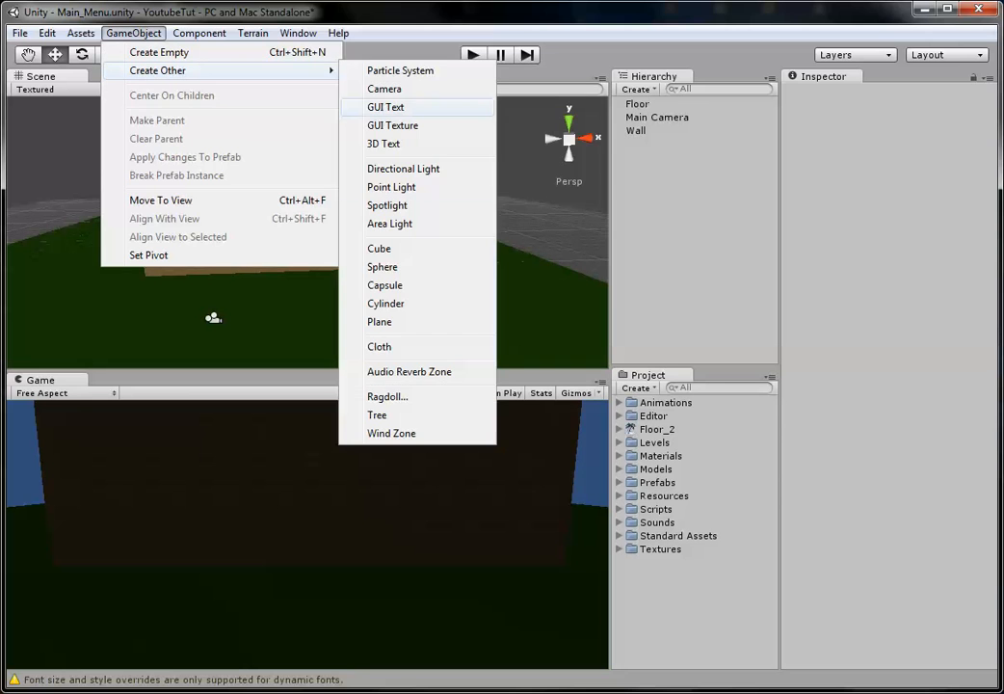
click(379, 249)
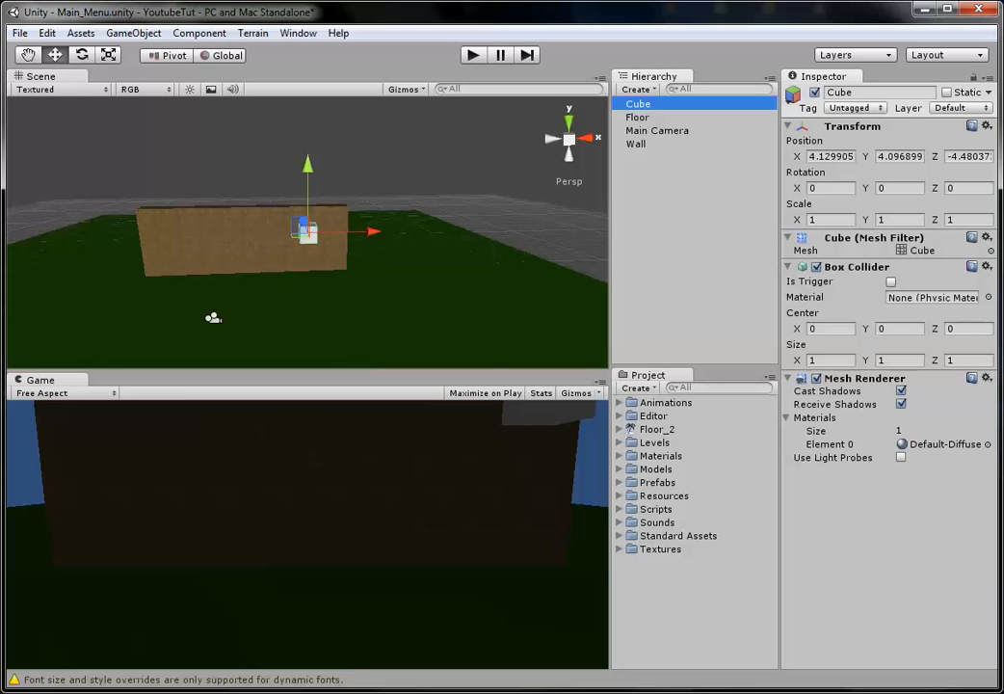
drag(366, 232, 264, 233)
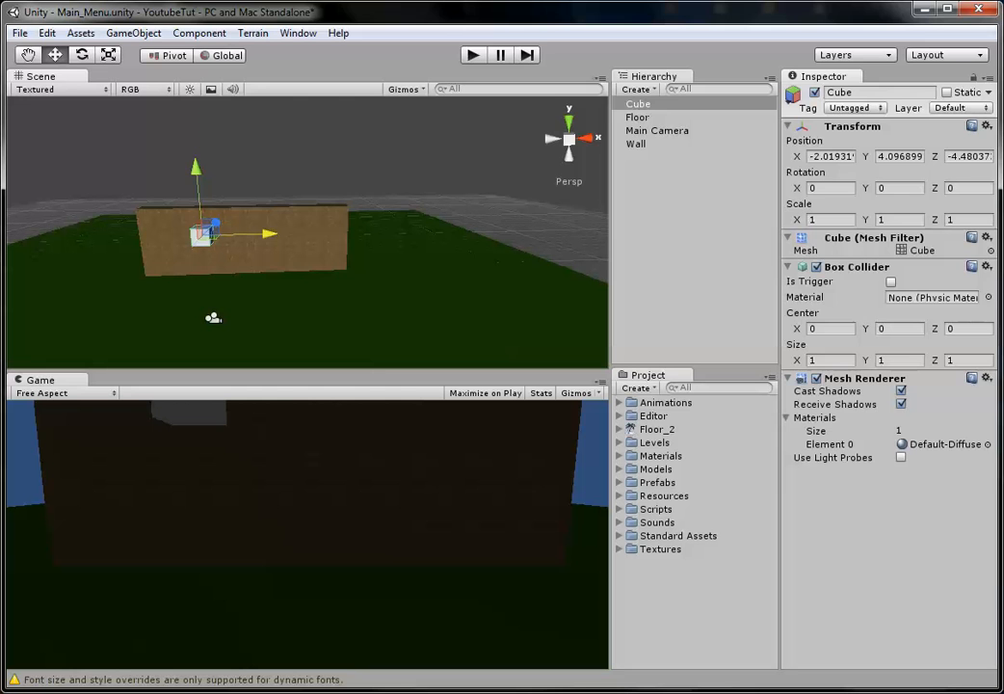
key(Delete)
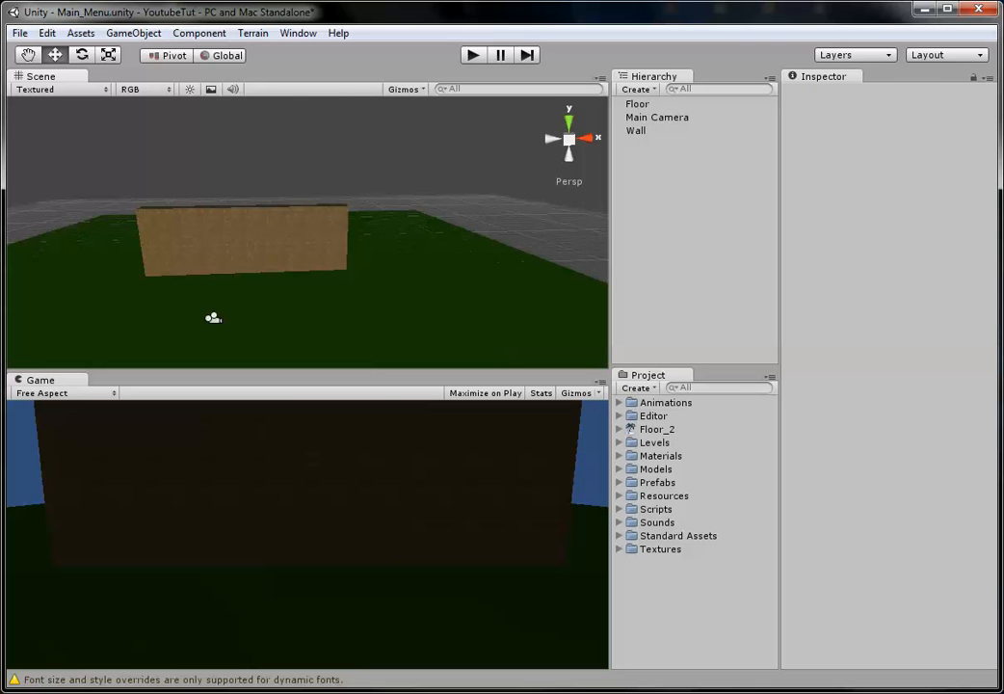
Step: Create a 3D Text object in front of the Wall and move it along X to about -1.61
click(133, 32)
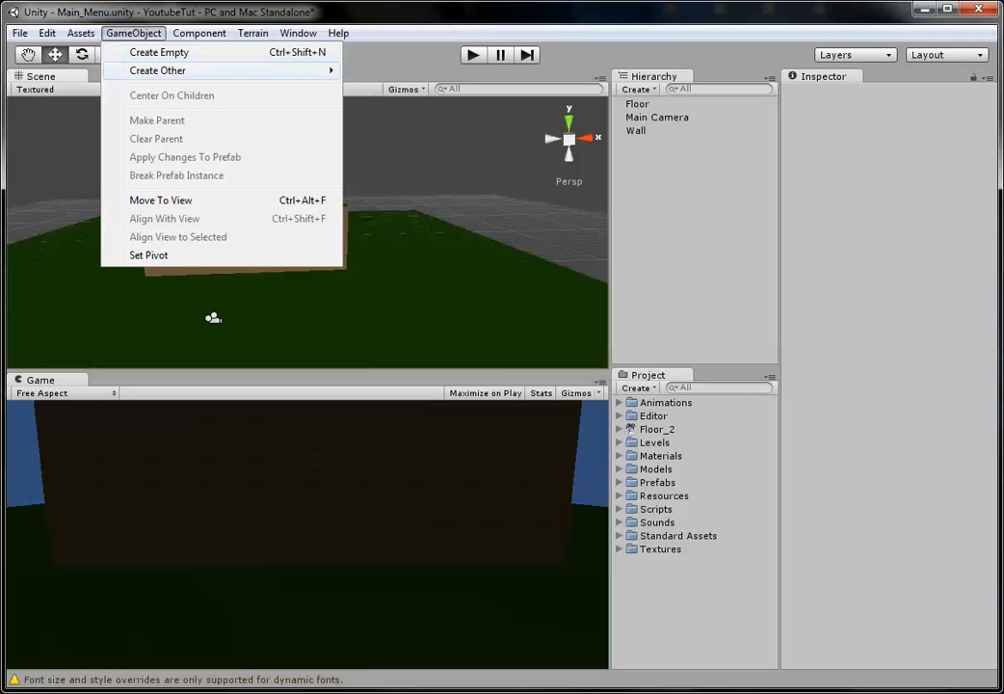
mouse_move(159, 70)
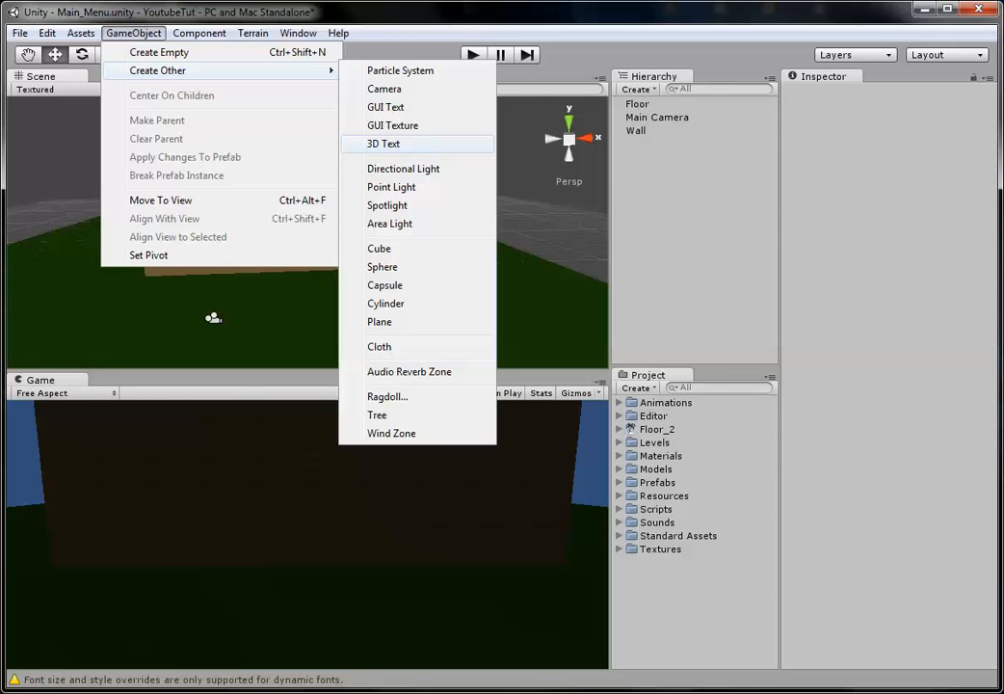
click(384, 144)
drag(372, 231, 453, 247)
alt+drag(338, 329, 250, 306)
middle_drag(251, 305, 364, 310)
scroll(308, 231, up, 3)
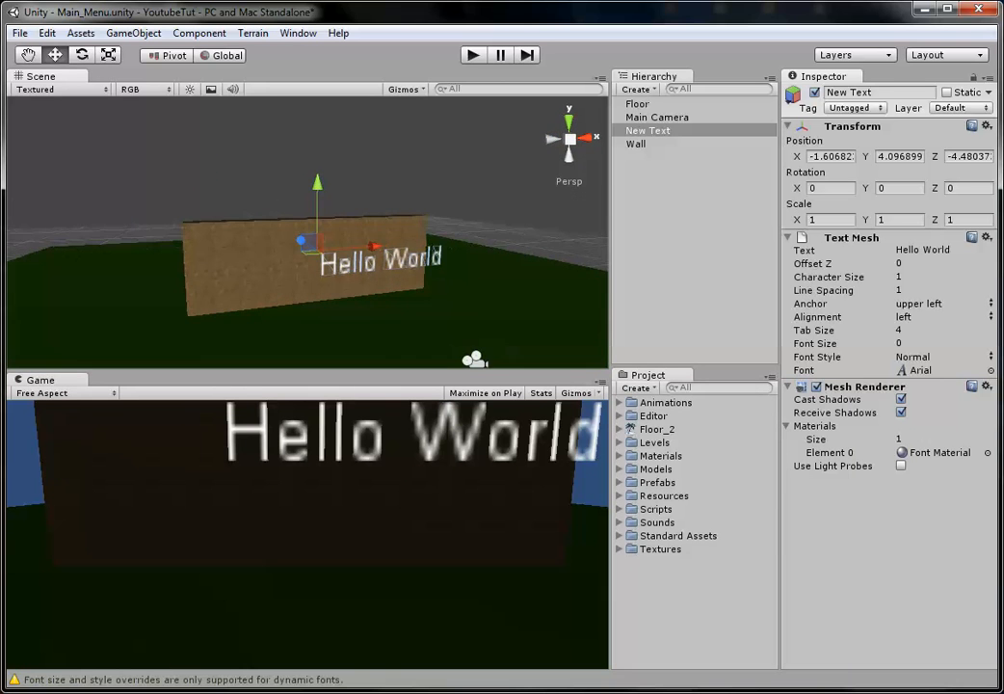
Step: Move the 3D text to the Wall's upper edge at about X -3.72, Y 5.04, Z 3.50
alt+drag(307, 231, 376, 241)
drag(296, 239, 238, 215)
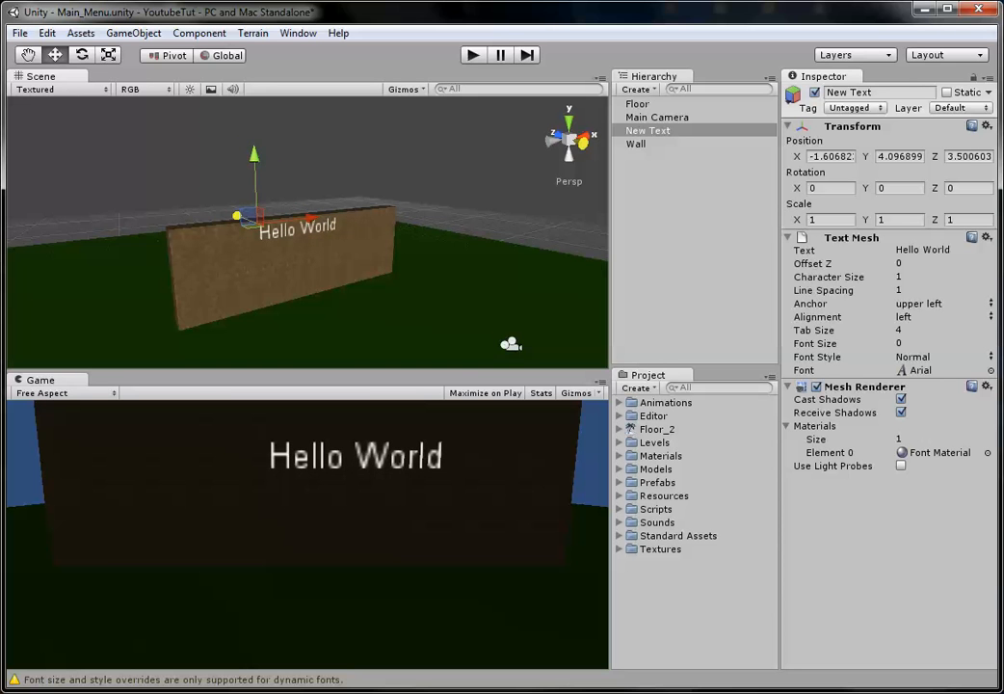
click(583, 143)
drag(312, 238, 257, 212)
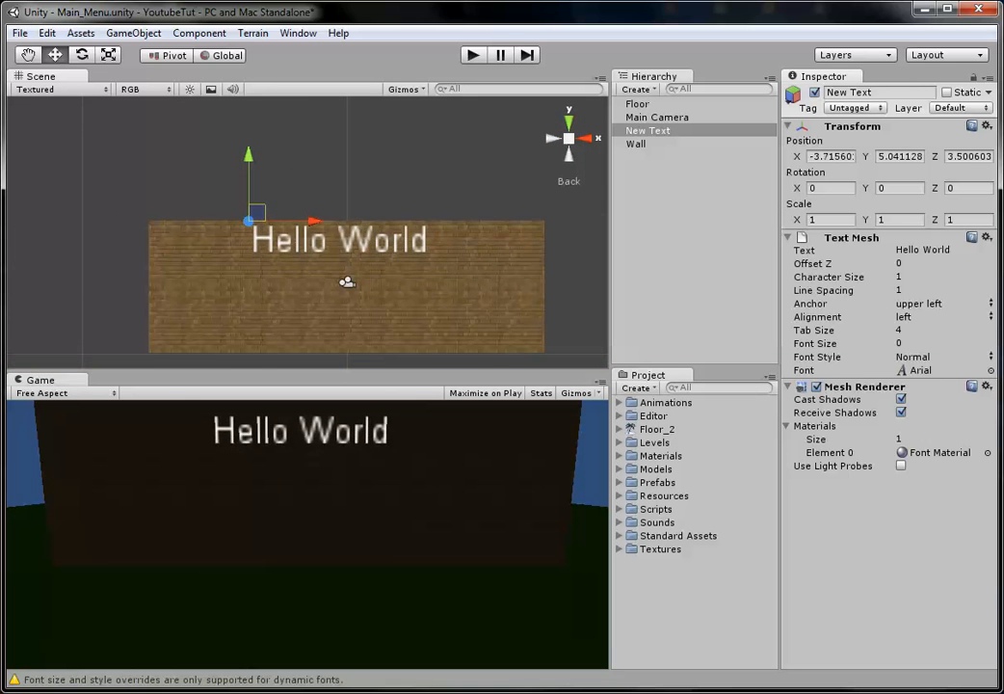
Step: Change the 3D text's wording to "Play Game"
click(949, 250)
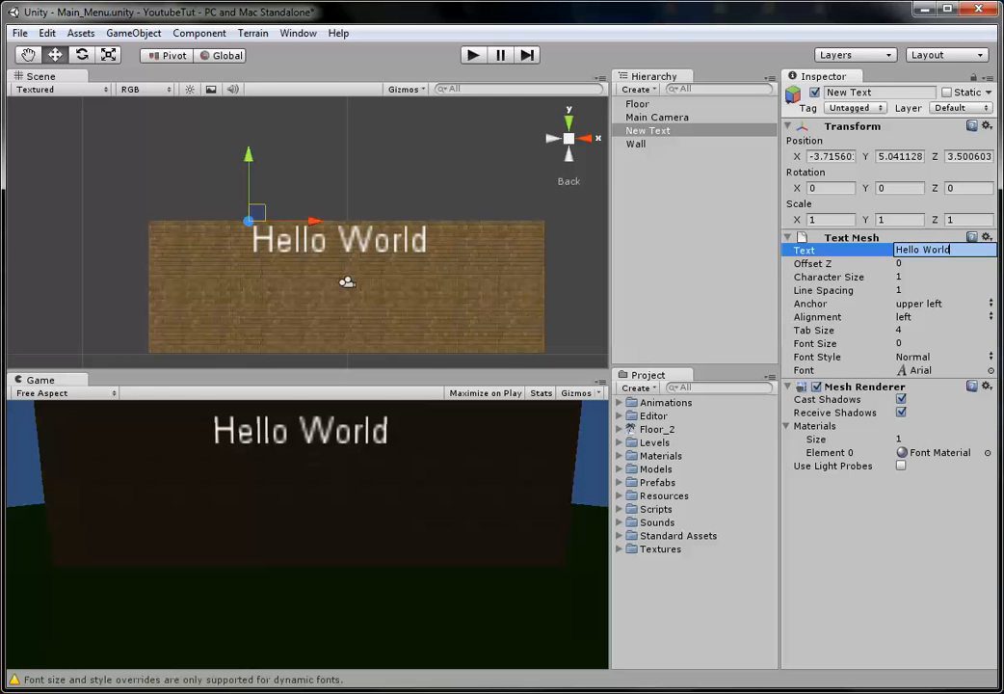
key(ctrl+a)
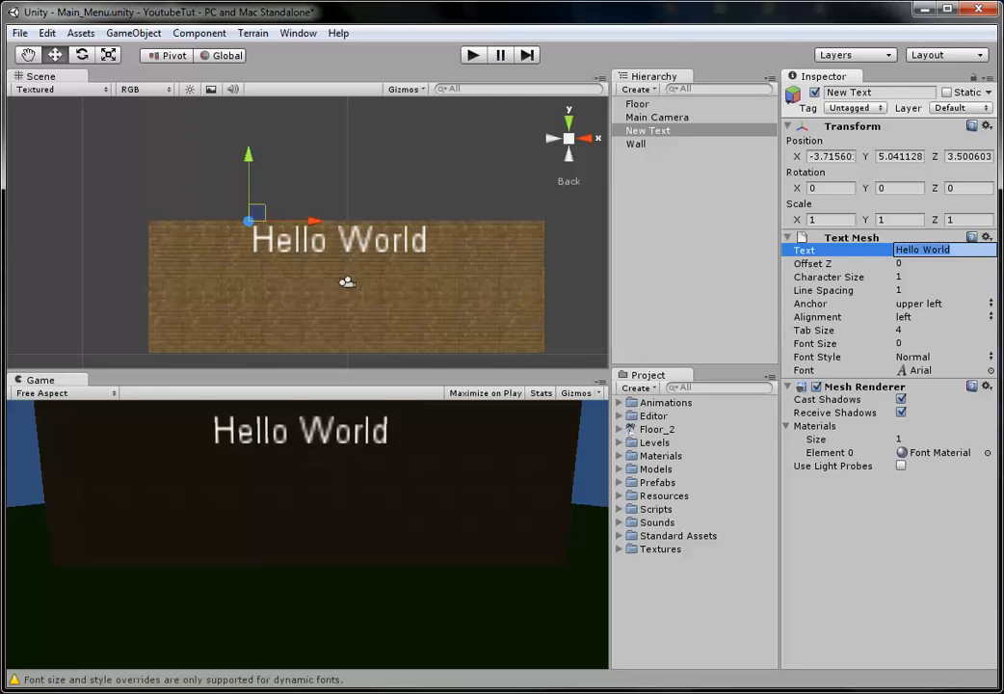
text(Play Game)
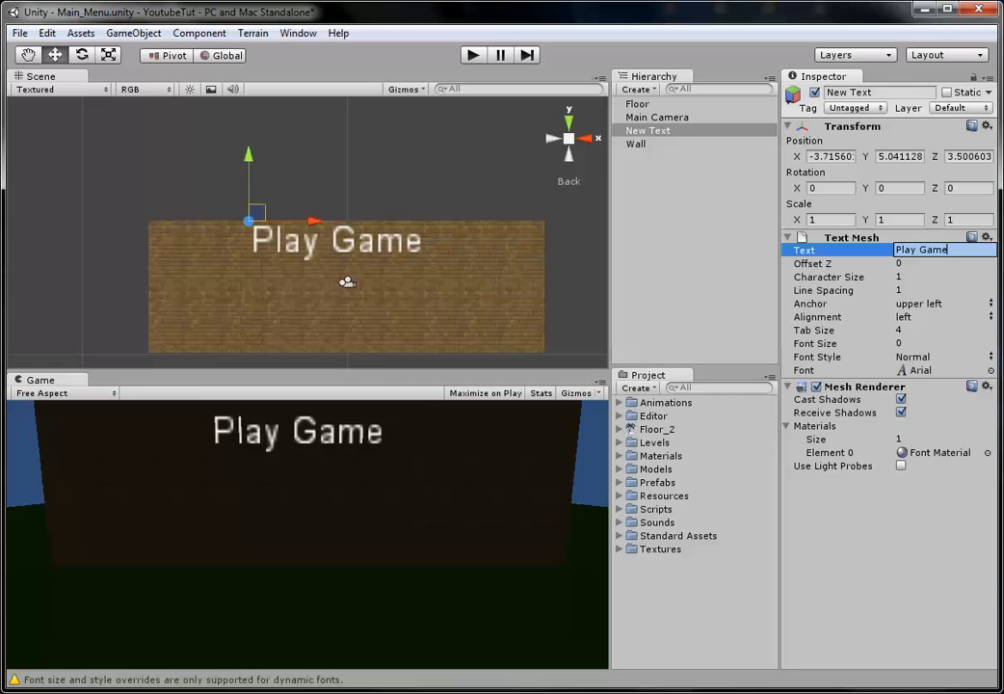
Step: Set the Play Game text's font to BebasNeue
scroll(307, 232, up, 6)
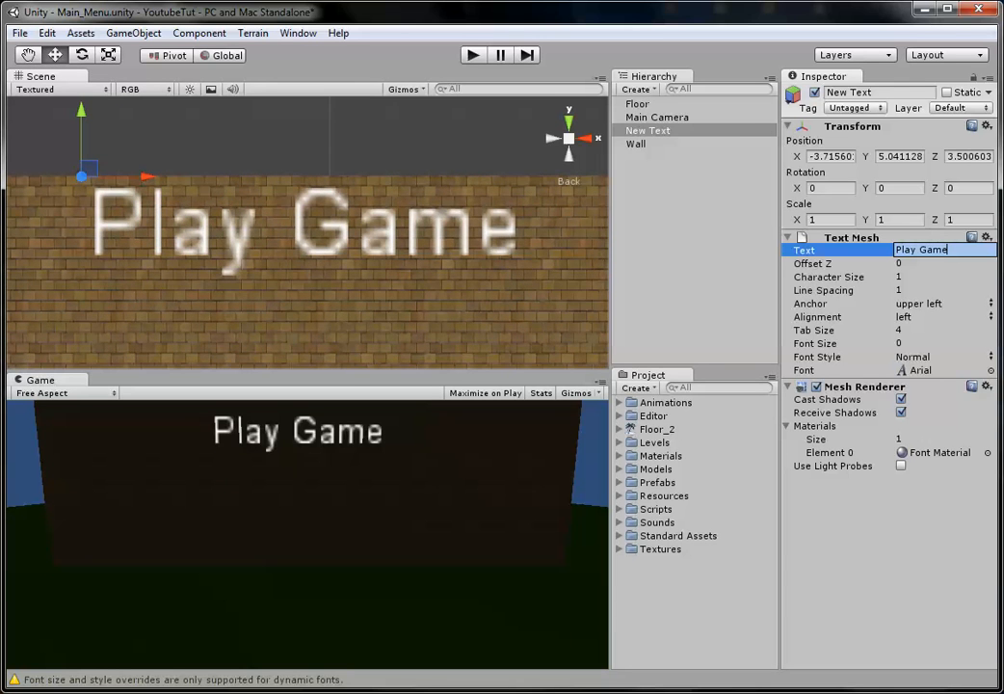
click(991, 370)
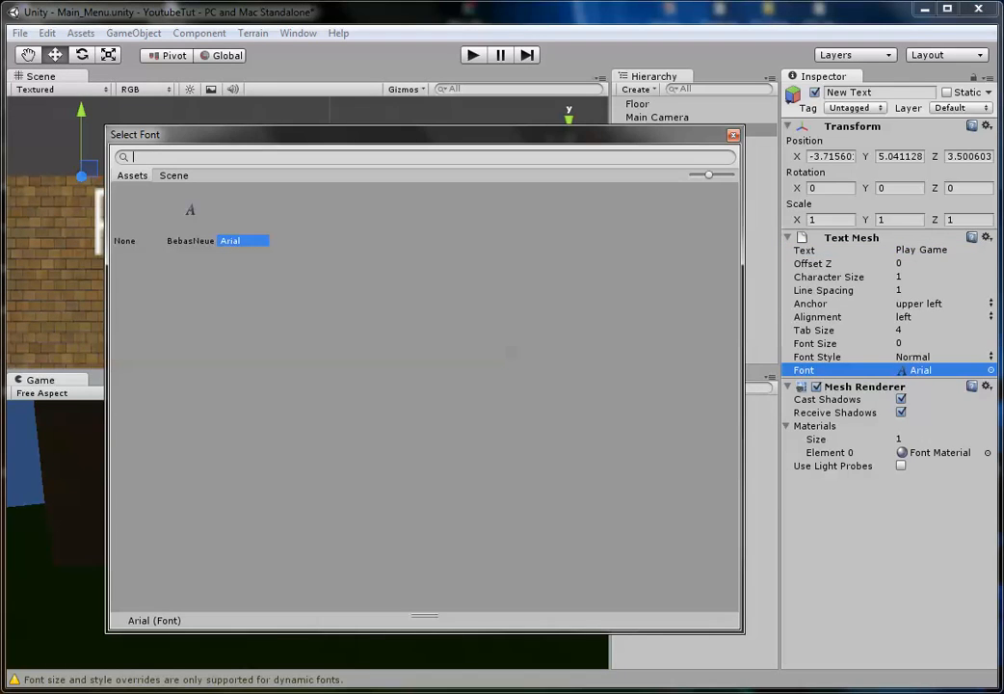
double_click(190, 220)
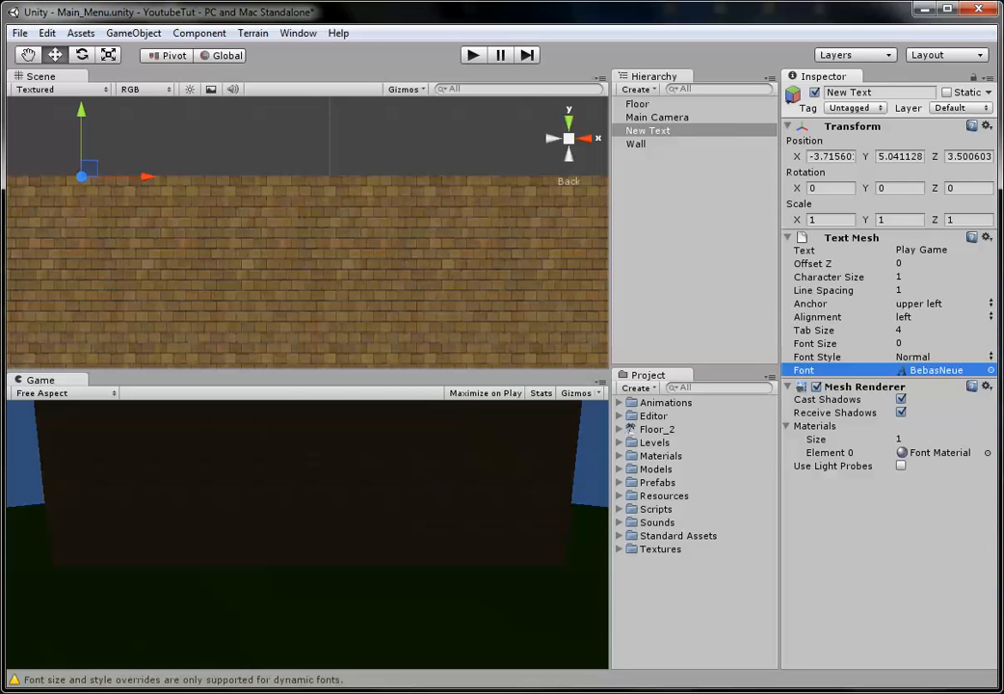
click(987, 452)
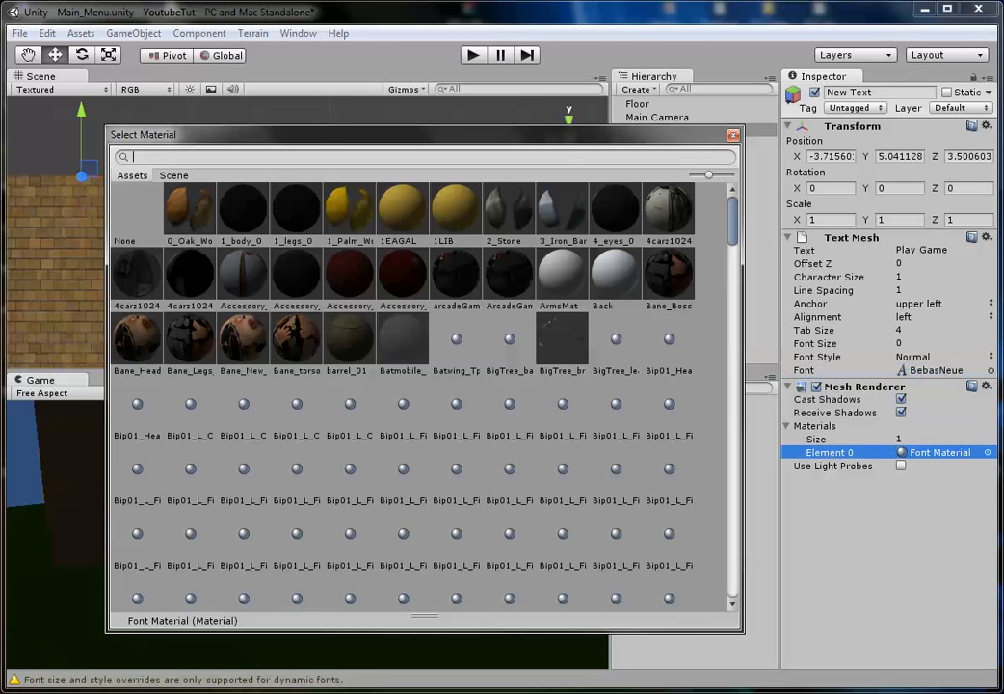
text(be)
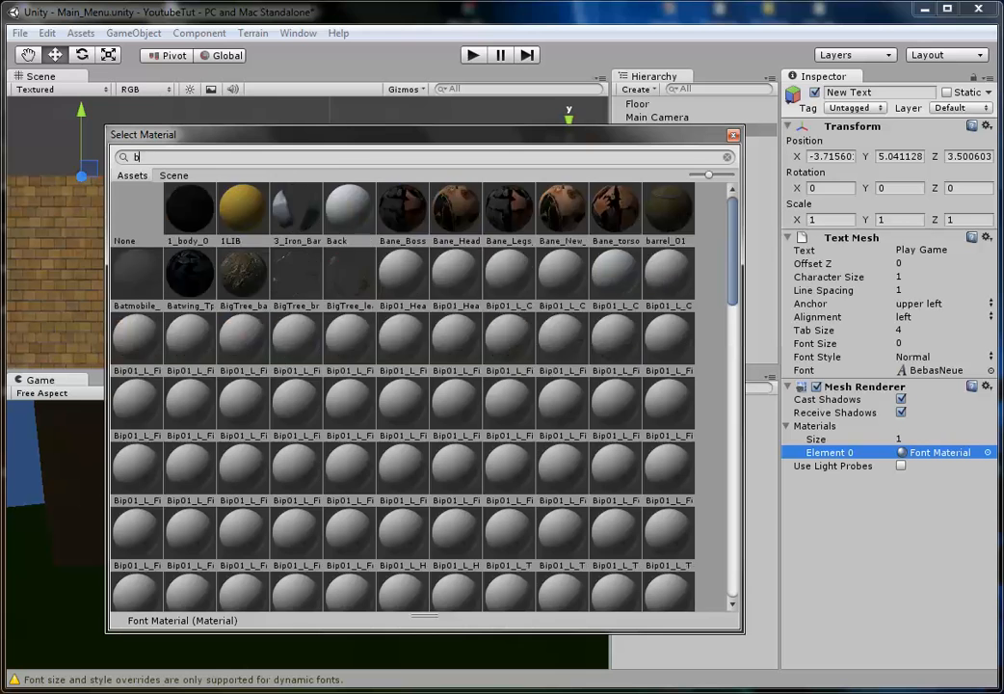
key(Escape)
key(Escape)
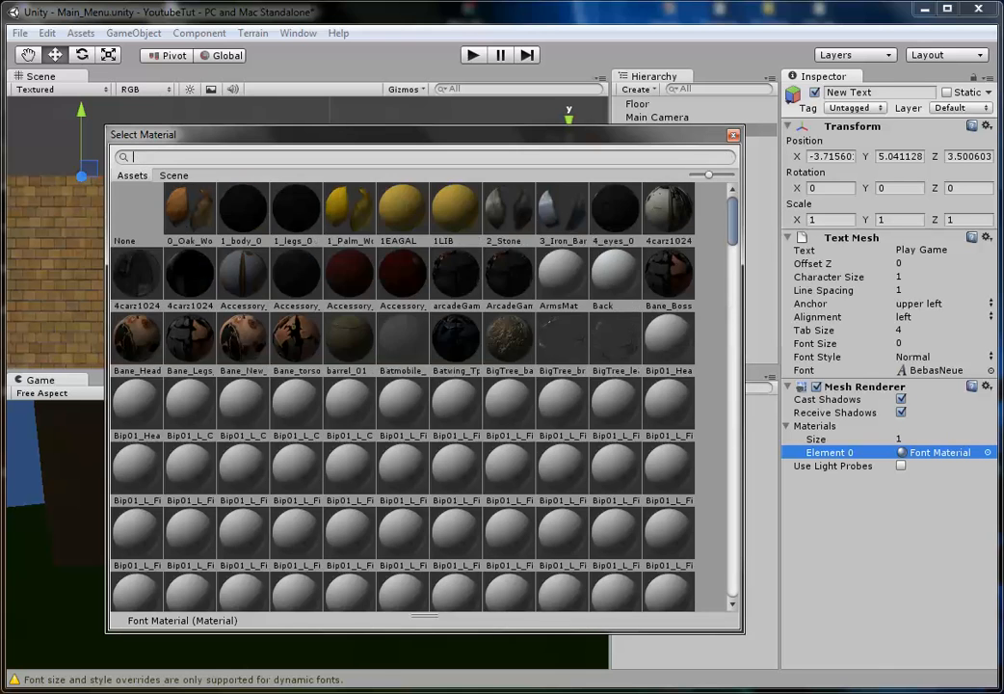
Step: Assign BebasNeue's Font Material from the Textures Fonts folder to the Play Game text's mesh renderer
click(619, 548)
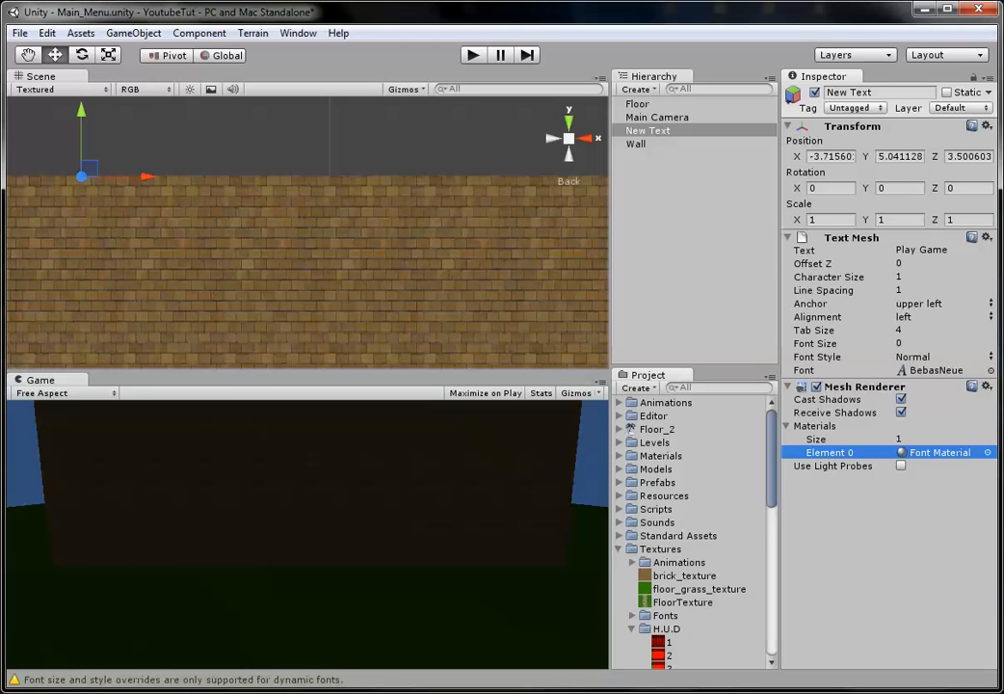
click(632, 615)
scroll(692, 535, down, 2)
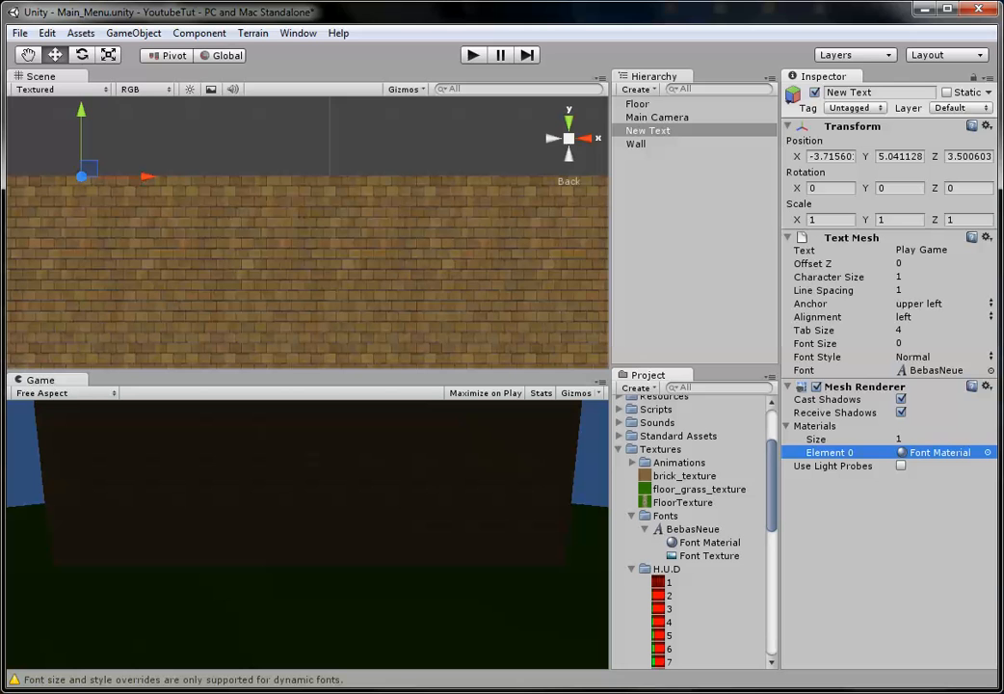
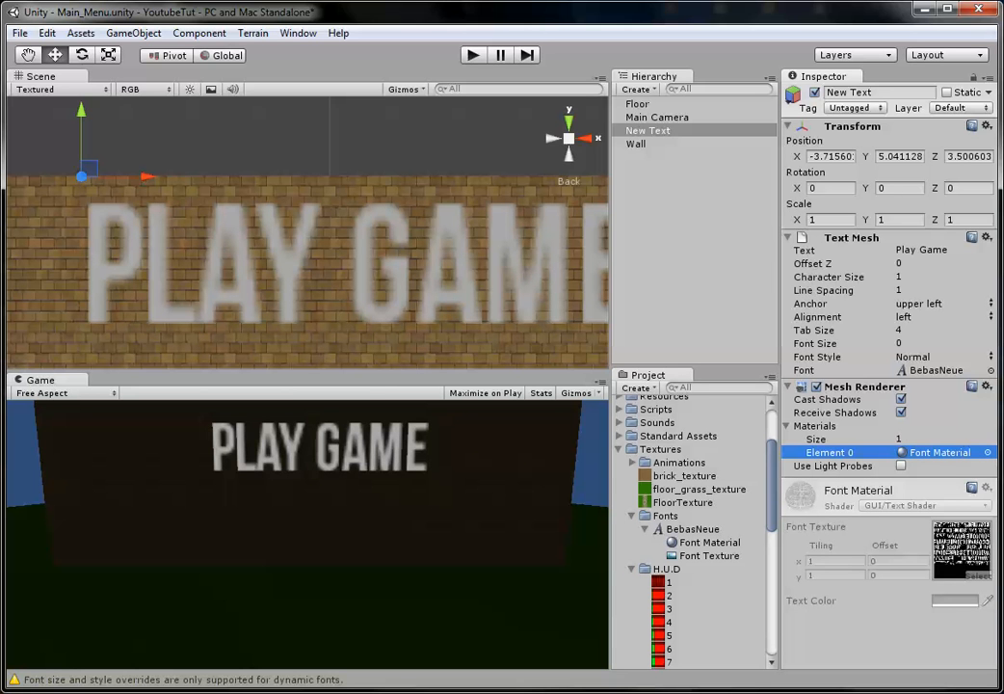
Step: Try a font size of 5 on the Play Game text and set it back to 0
click(898, 343)
text(5)
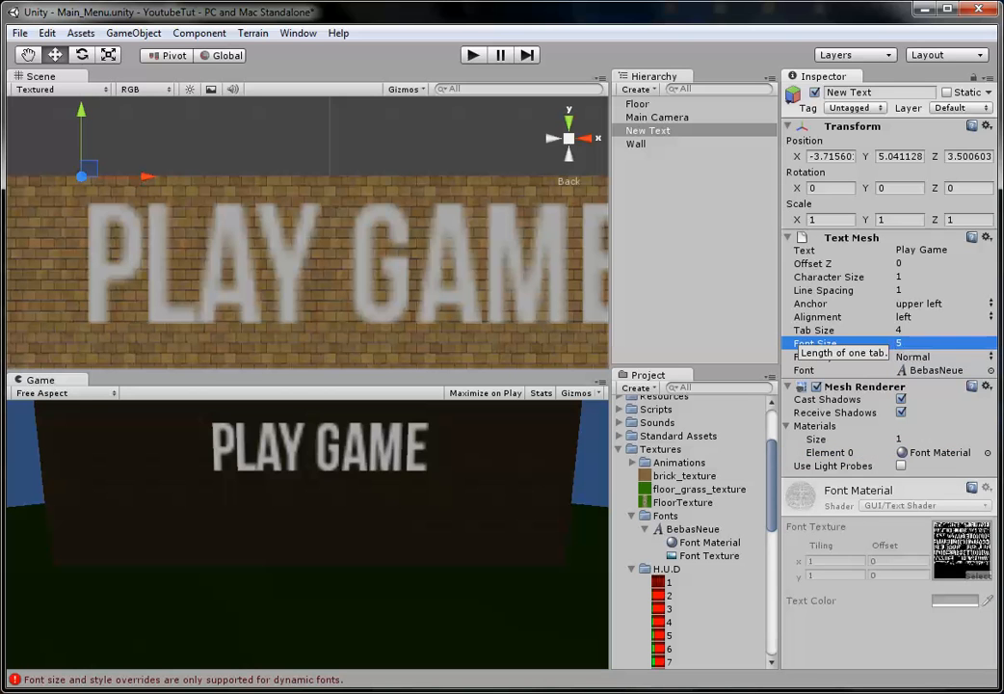
key(Return)
click(899, 344)
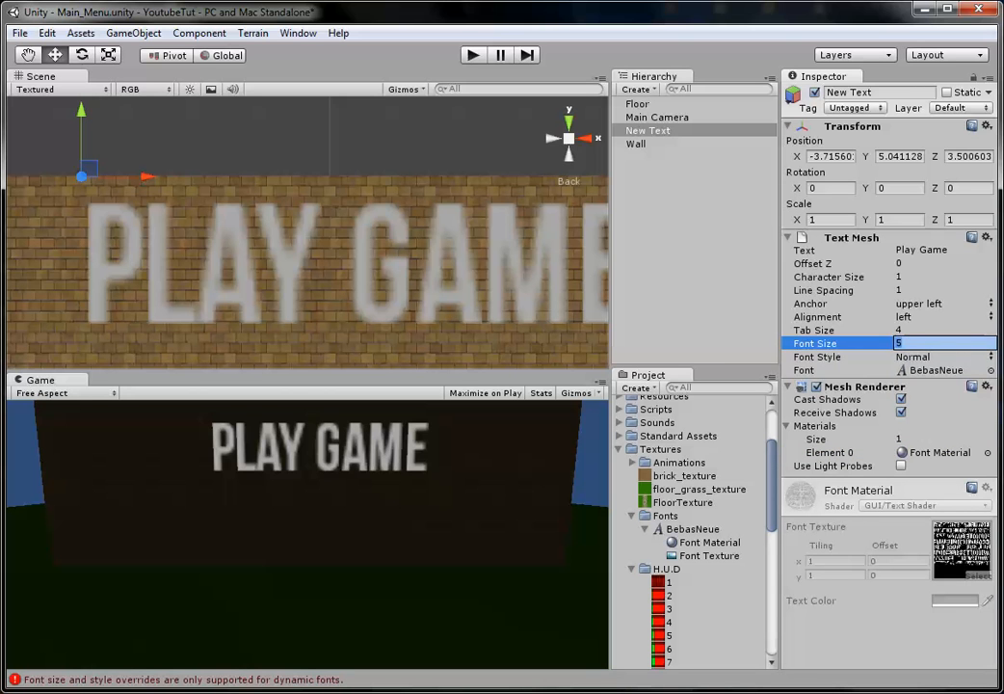
text(0)
key(Return)
Step: Anchor the Play Game text at middle center and move it to about X -0.05, Y 4.00 on the Wall
click(920, 303)
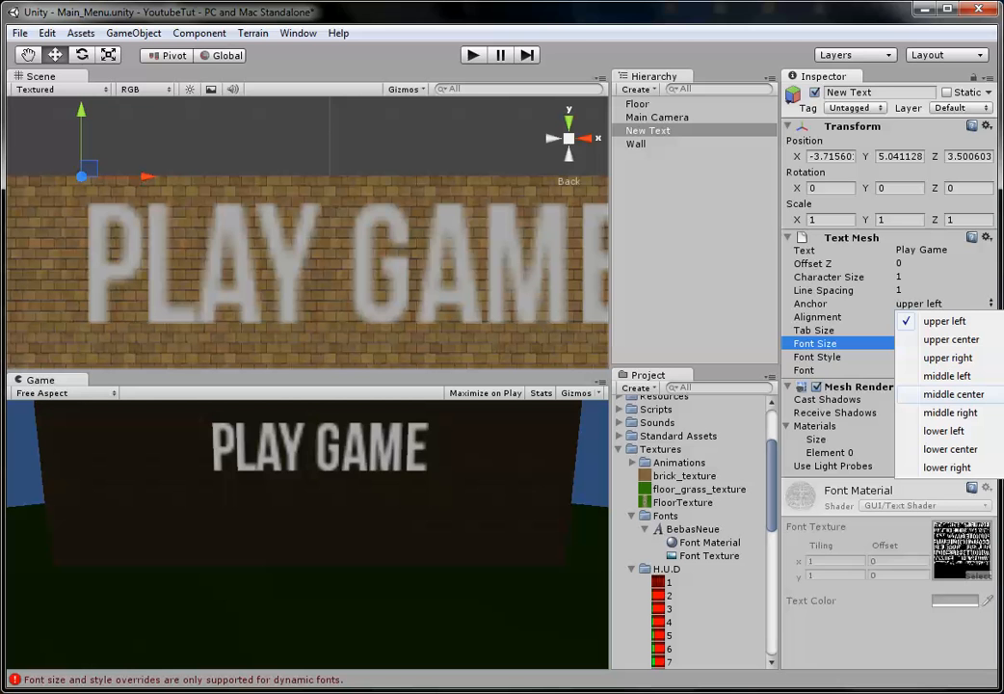
click(954, 394)
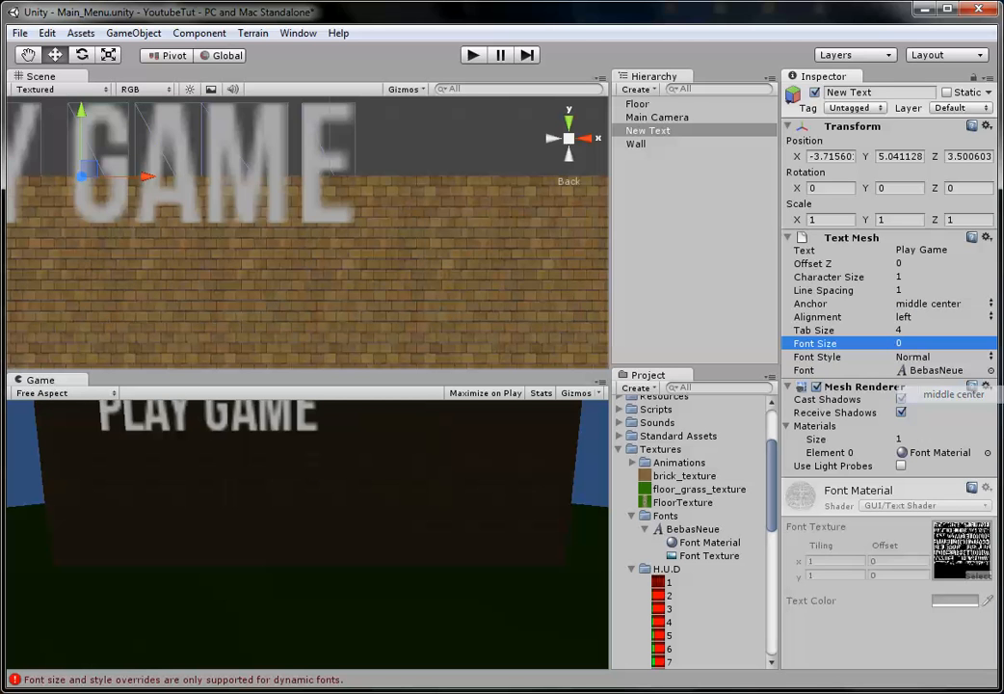
middle_drag(308, 231, 348, 258)
scroll(307, 232, down, 4)
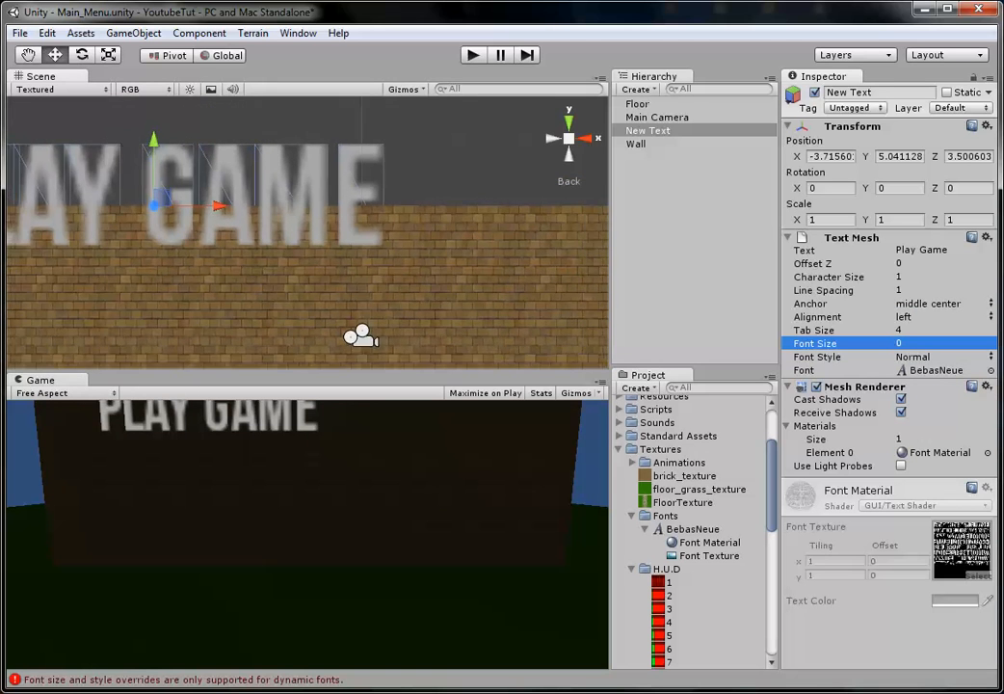
drag(187, 203, 358, 252)
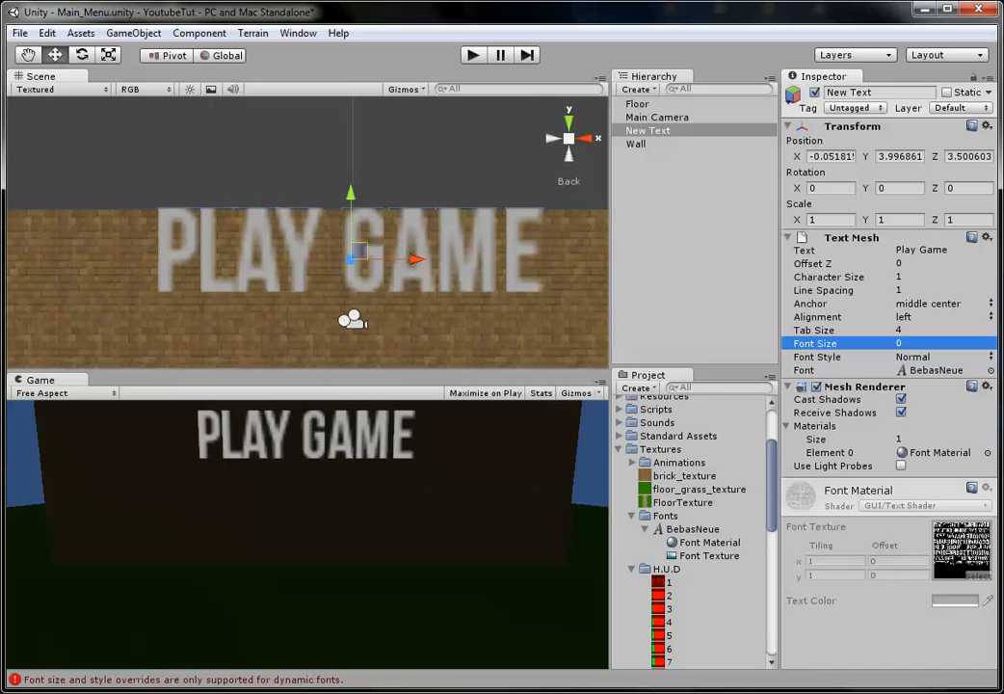
Step: Rename the 3D text object as Play_Game and clear the messages in the console
click(879, 92)
text(Ol)
key(BackSpace)
key(BackSpace)
text(Play_Game)
key(Return)
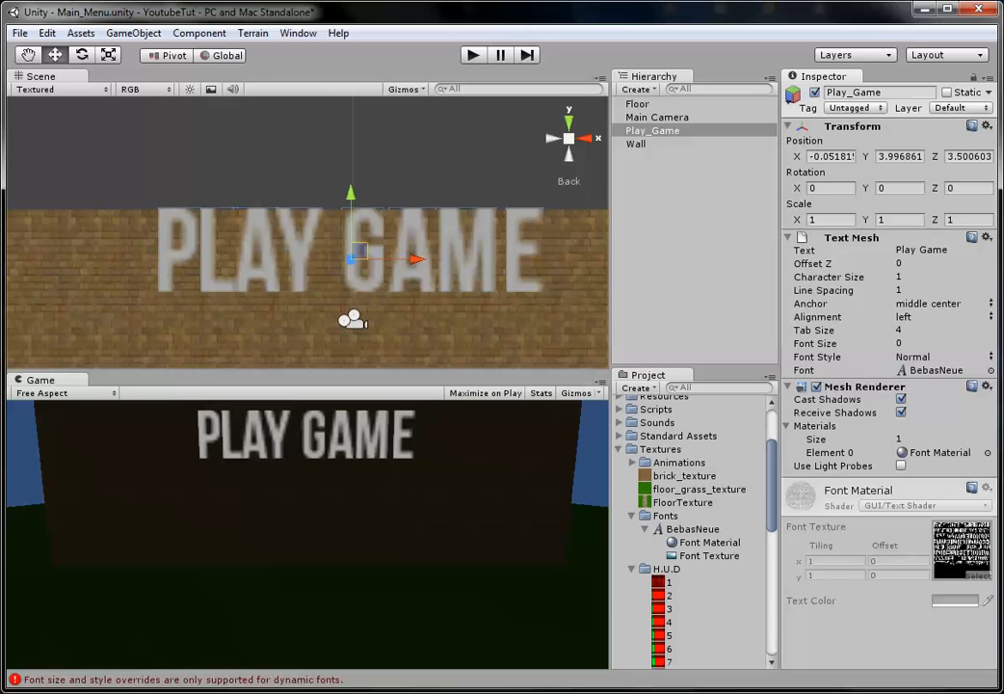
key(ctrl+shift+c)
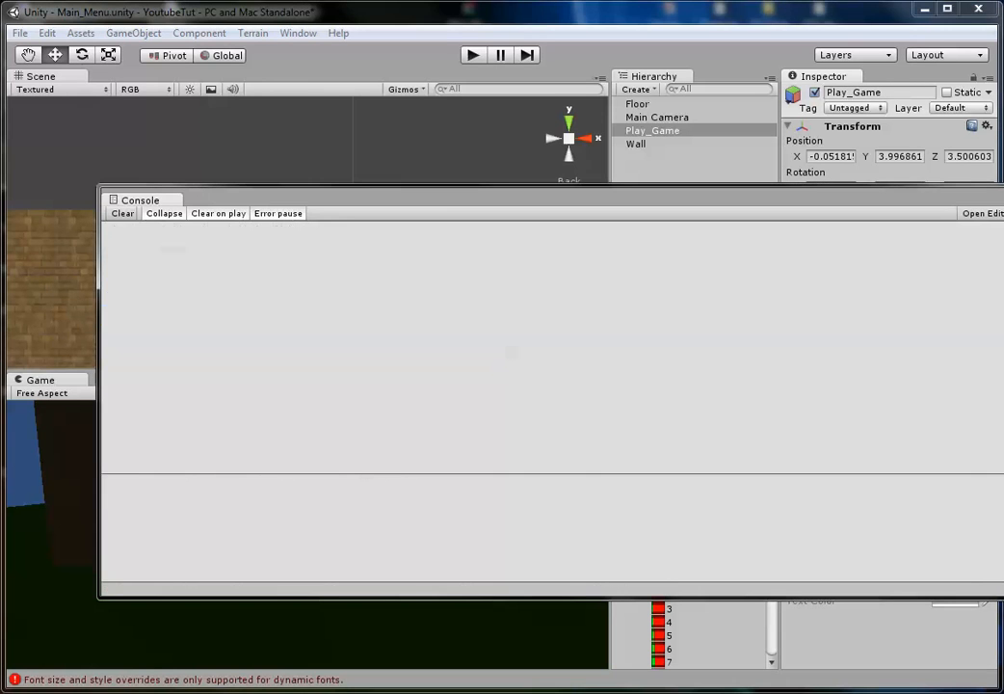
key(alt+F4)
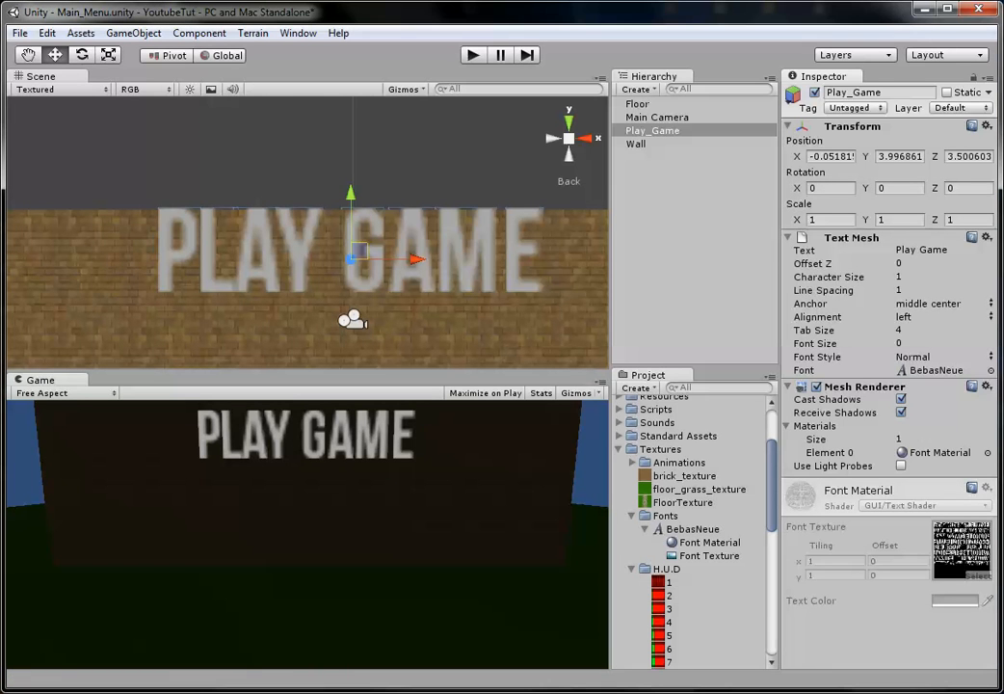
Step: Open the Characters folder under Models in the project, with the Textures, Vehicles and Killer Croc folders collapsed
click(619, 449)
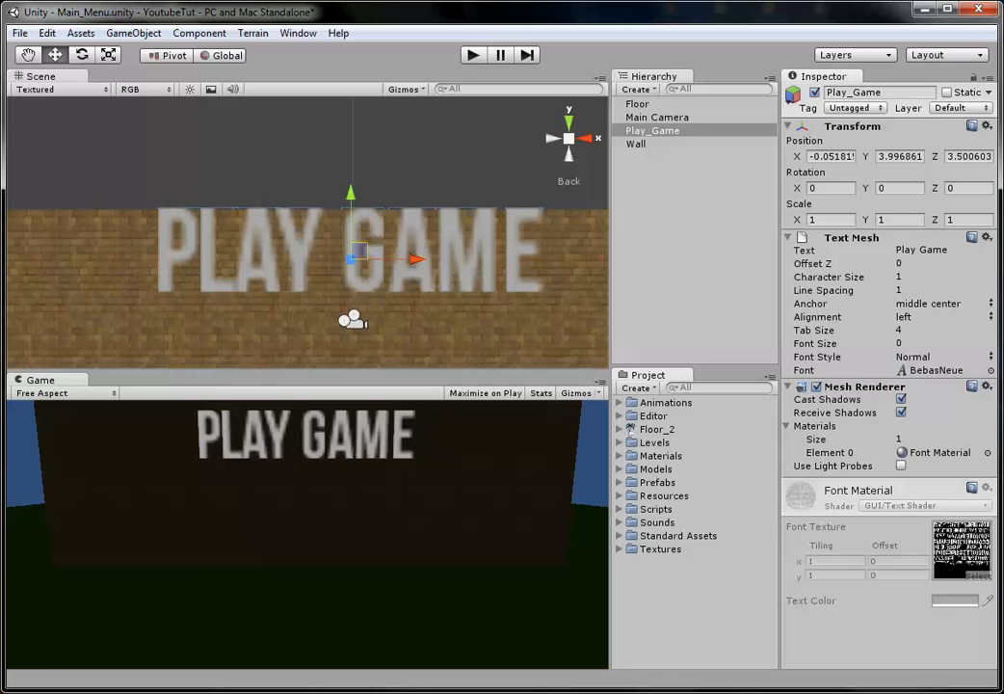
click(618, 469)
click(568, 139)
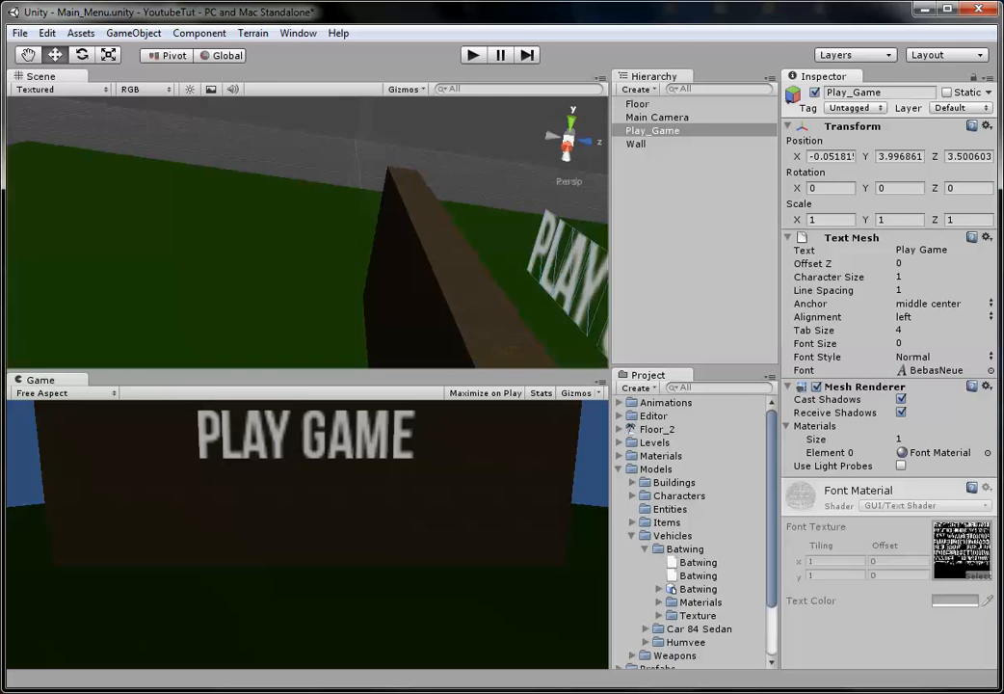
scroll(305, 231, down, 6)
alt+drag(212, 222, 140, 266)
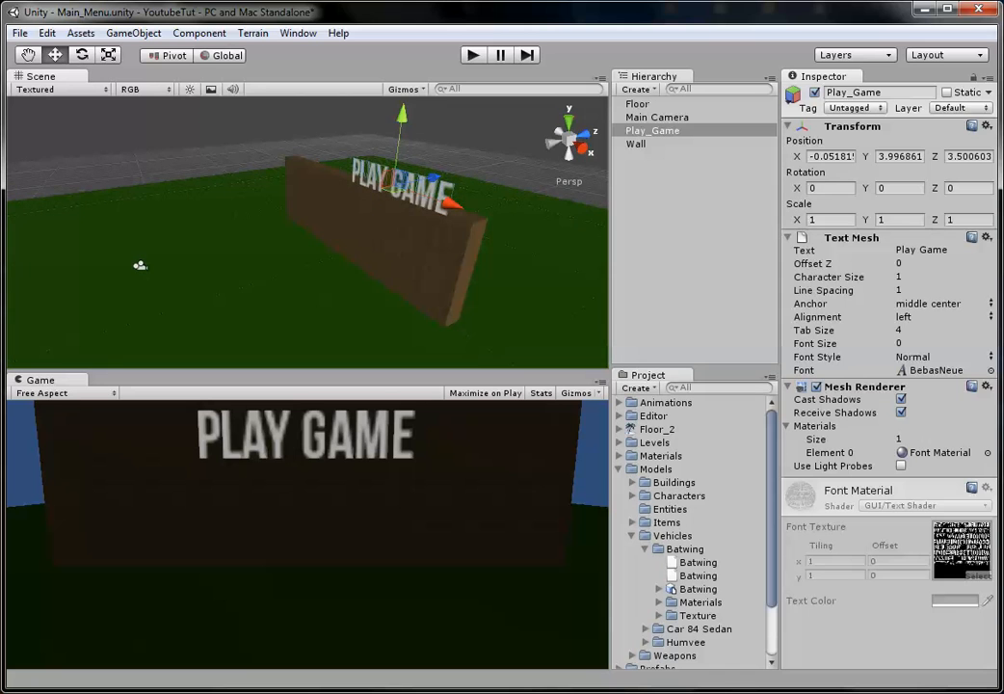
click(632, 535)
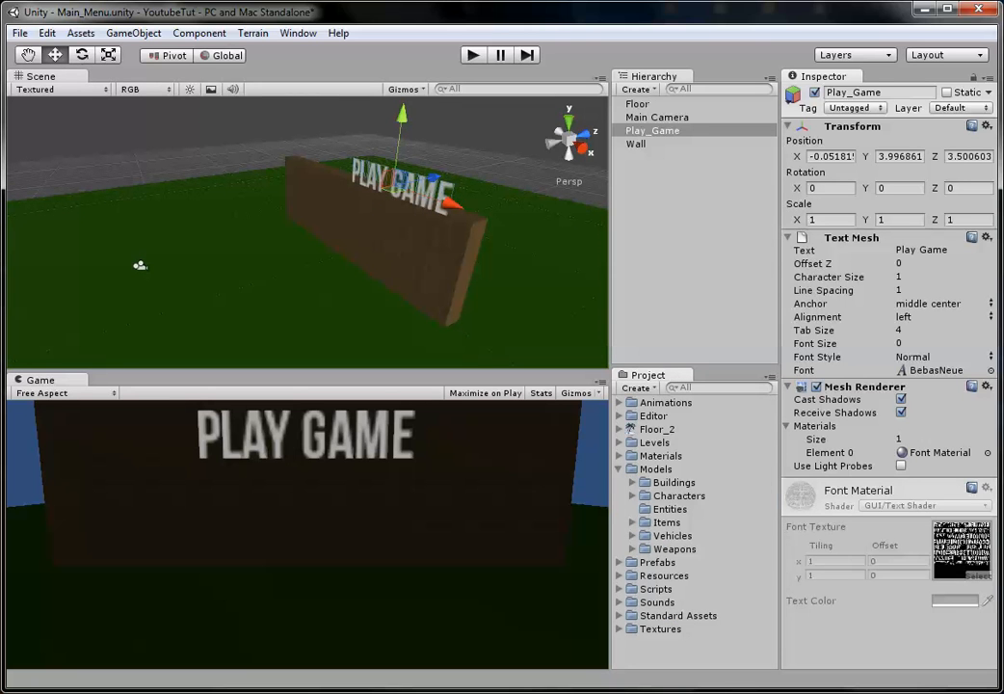
click(633, 495)
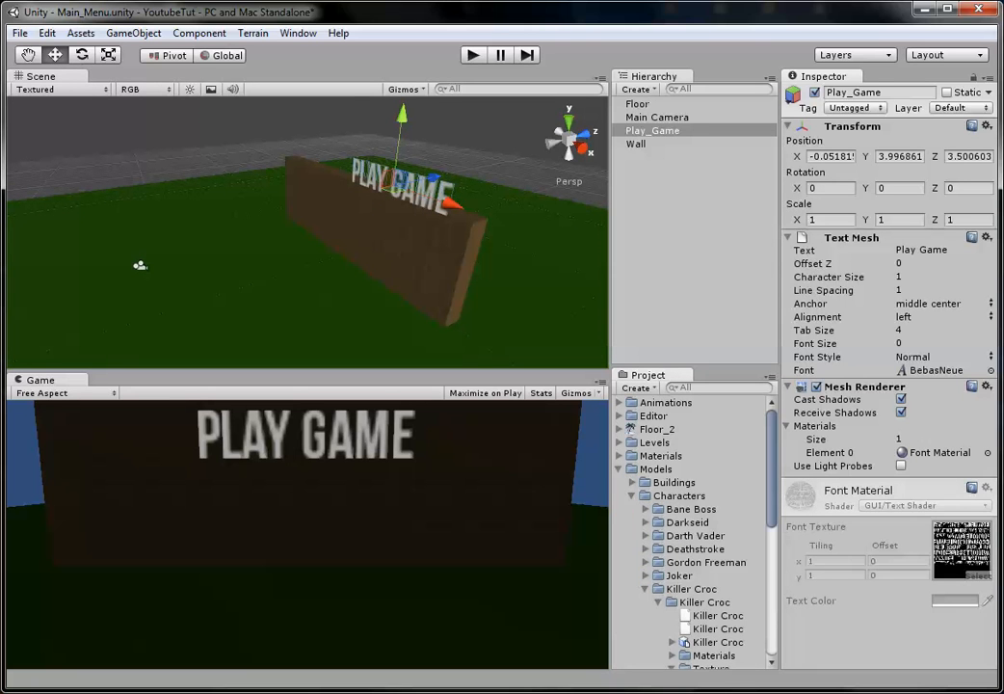
click(646, 589)
scroll(690, 531, down, 3)
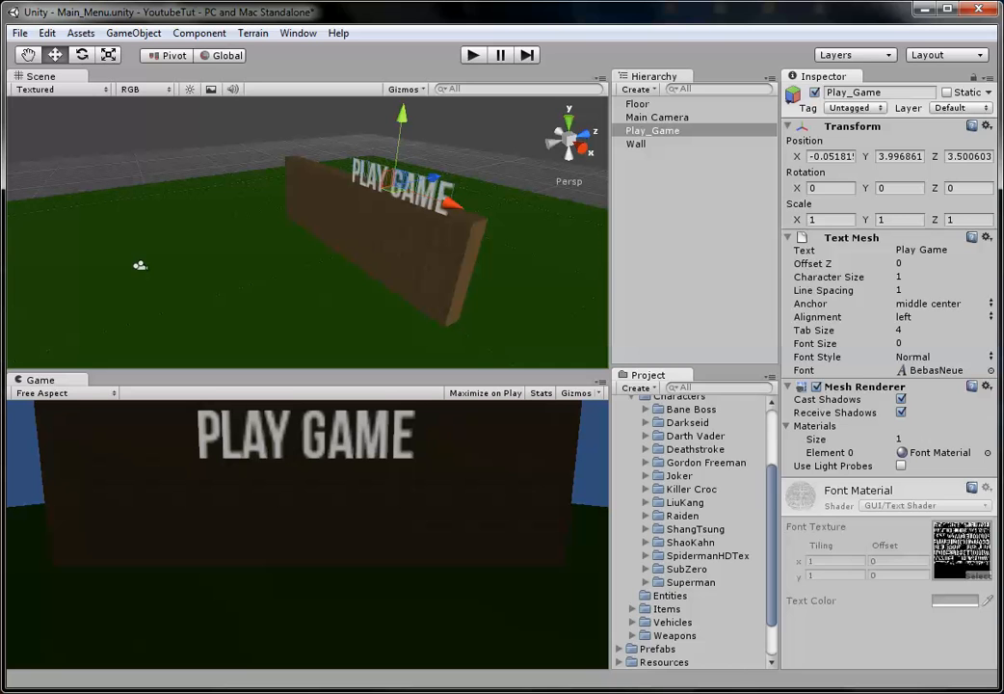
Step: Place the ShaoKahn model on the floor at about X 5.80, Z -1.59 and rotate it to about -59 degrees around Y
click(645, 542)
scroll(708, 530, down, 3)
click(704, 482)
click(704, 496)
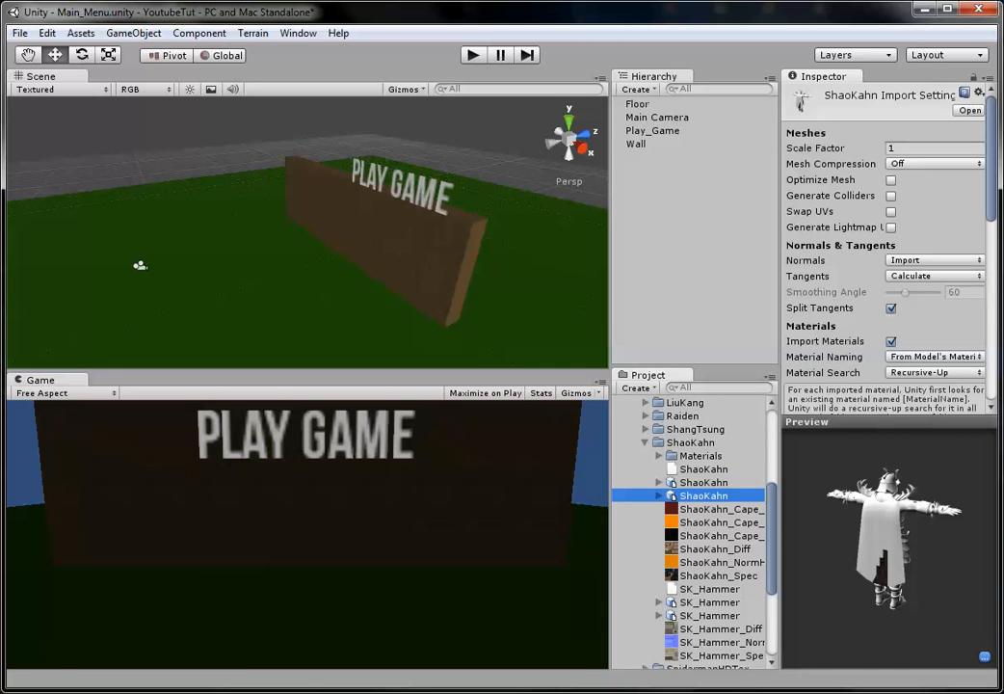
click(703, 468)
drag(703, 482, 397, 313)
key(e)
drag(374, 363, 516, 370)
Step: Expand ShaoKahn's bone hierarchy through Reference, Hips, Spine, Spine1 and spine2, and select the LeftShoulder bone
click(619, 143)
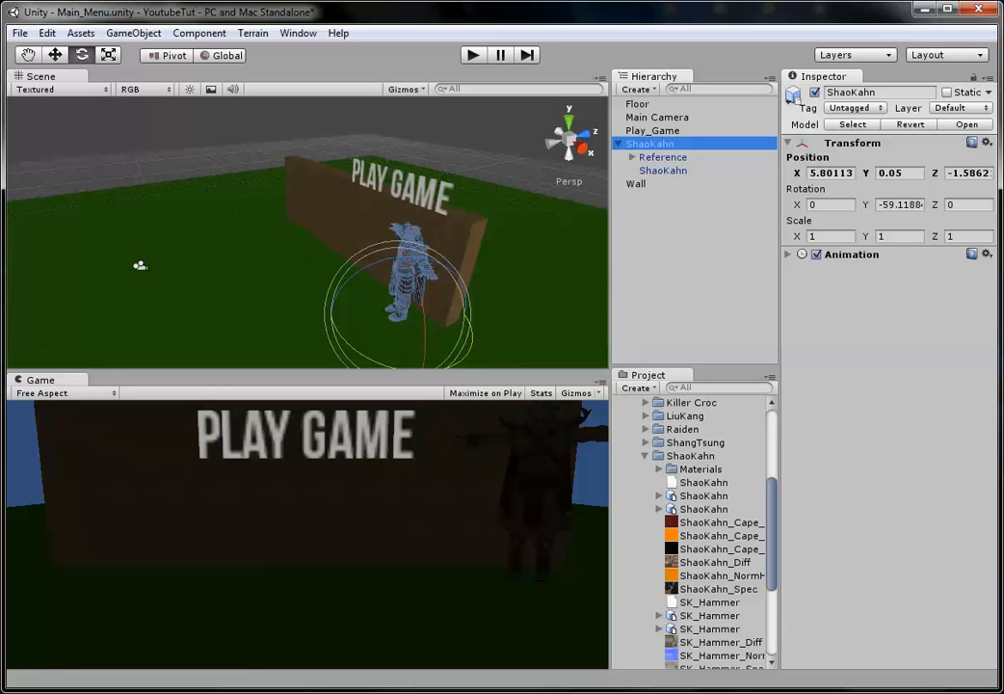
click(632, 157)
click(646, 170)
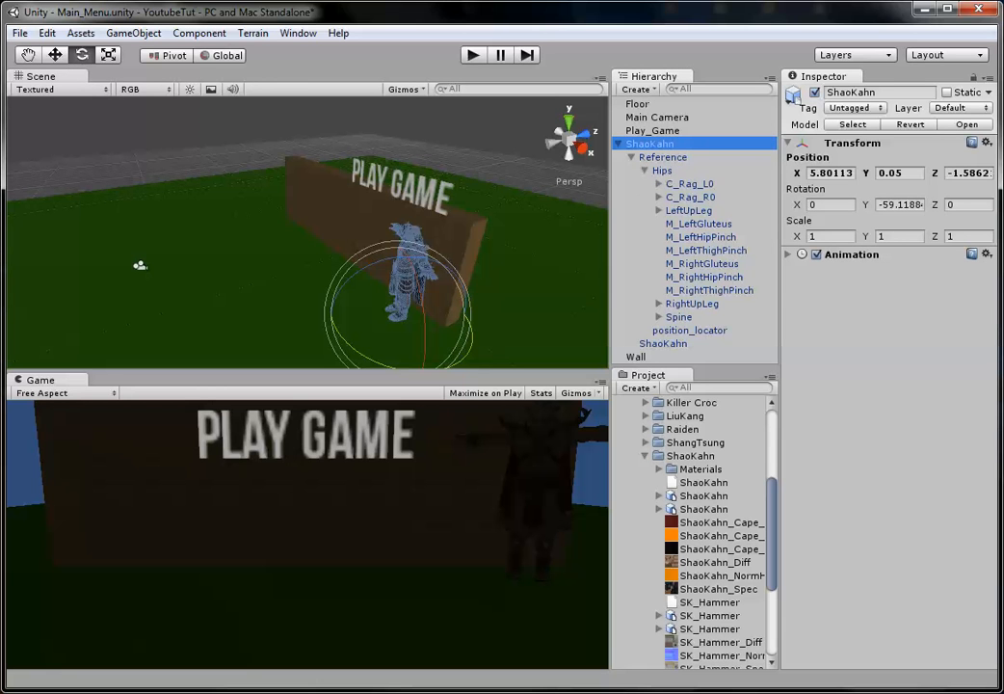
click(692, 304)
click(659, 317)
scroll(691, 317, down, 1)
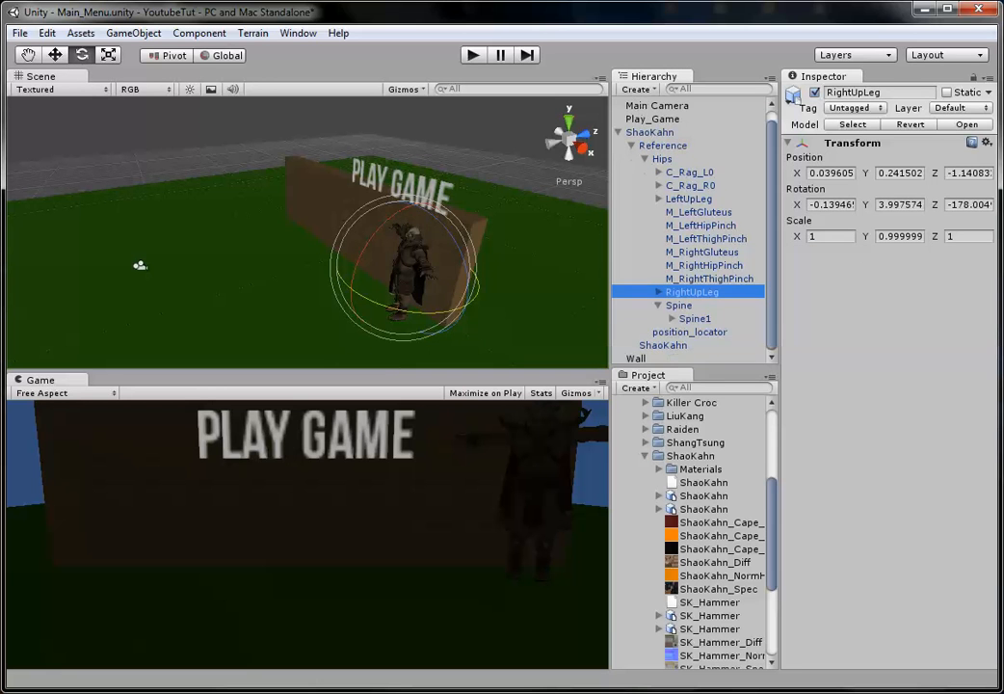
click(672, 319)
scroll(690, 318, down, 1)
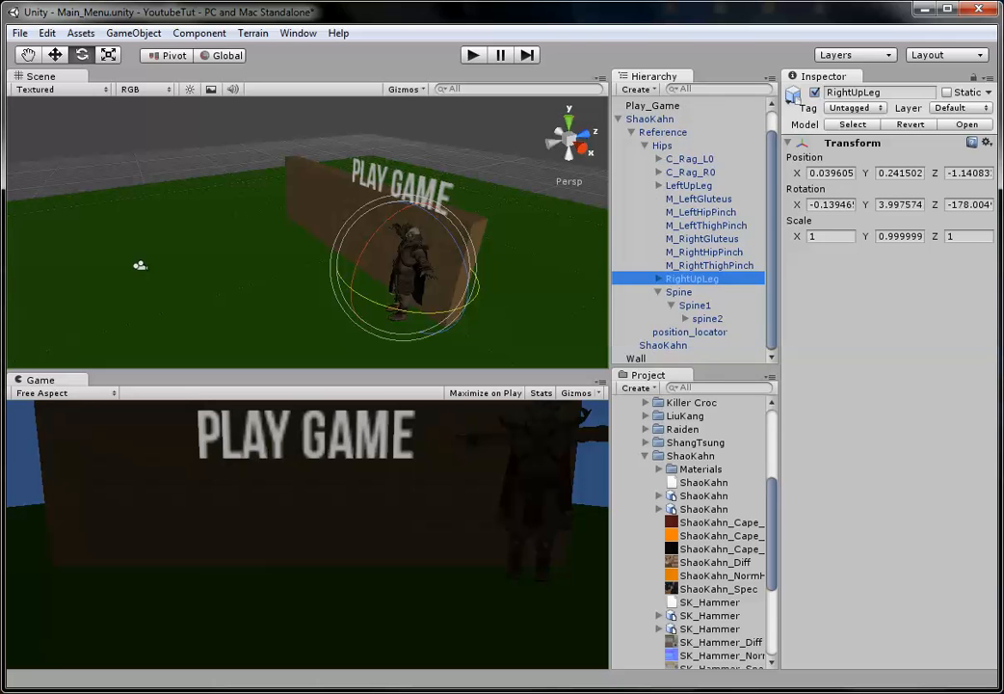
click(685, 318)
scroll(690, 318, down, 3)
click(734, 262)
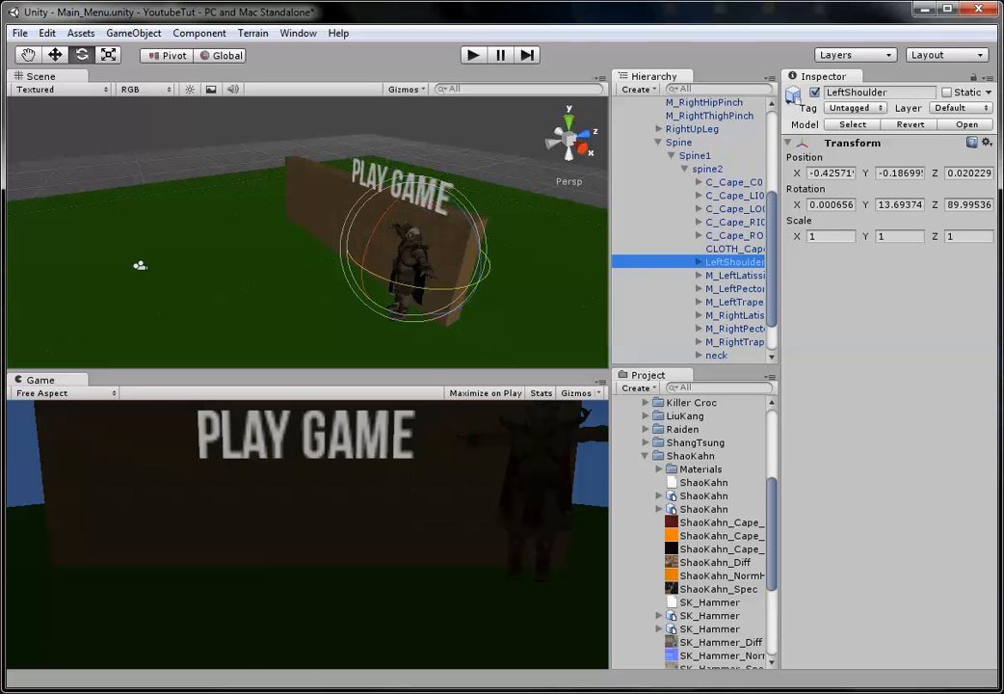
Step: Try to rotate ShaoKahn's LeftShoulder bone, and select the LeftArm bone beneath it instead
drag(449, 307, 421, 324)
key(ctrl+z)
click(698, 262)
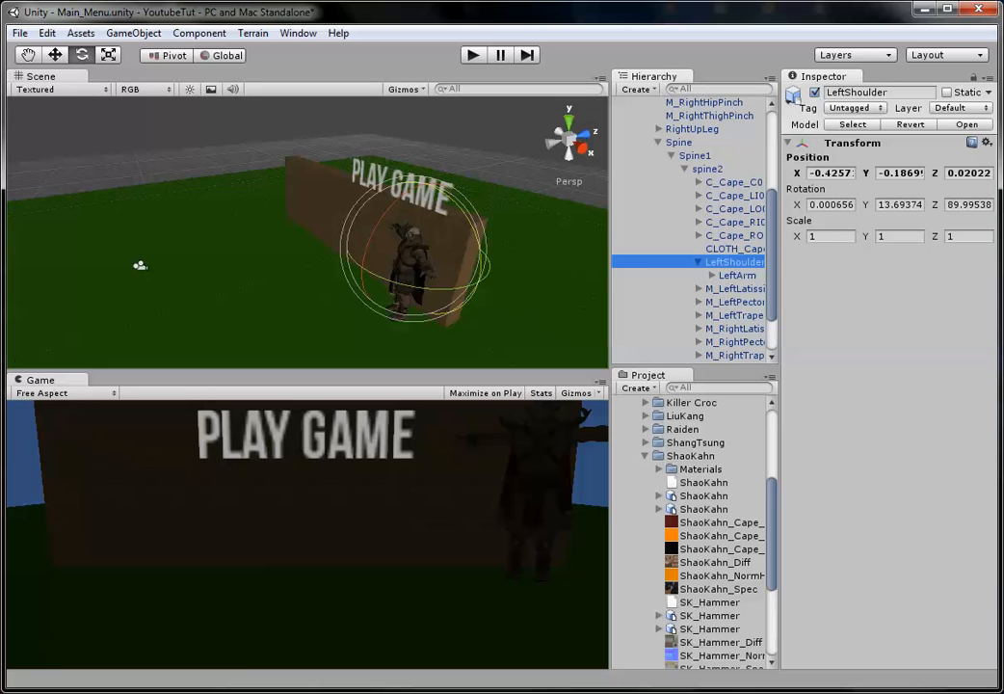
click(737, 276)
Step: Try to rotate ShaoKahn's LeftArm bone downward using the global orientation
drag(462, 241, 486, 434)
key(ctrl+z)
alt+drag(318, 241, 481, 241)
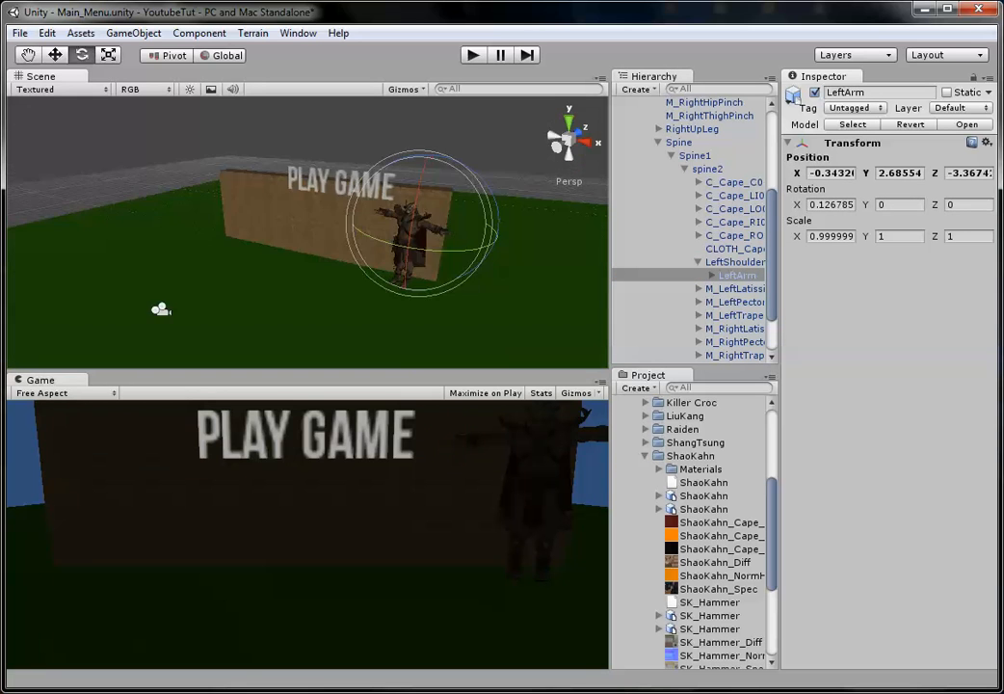
middle_drag(424, 221, 289, 222)
scroll(308, 232, up, 2)
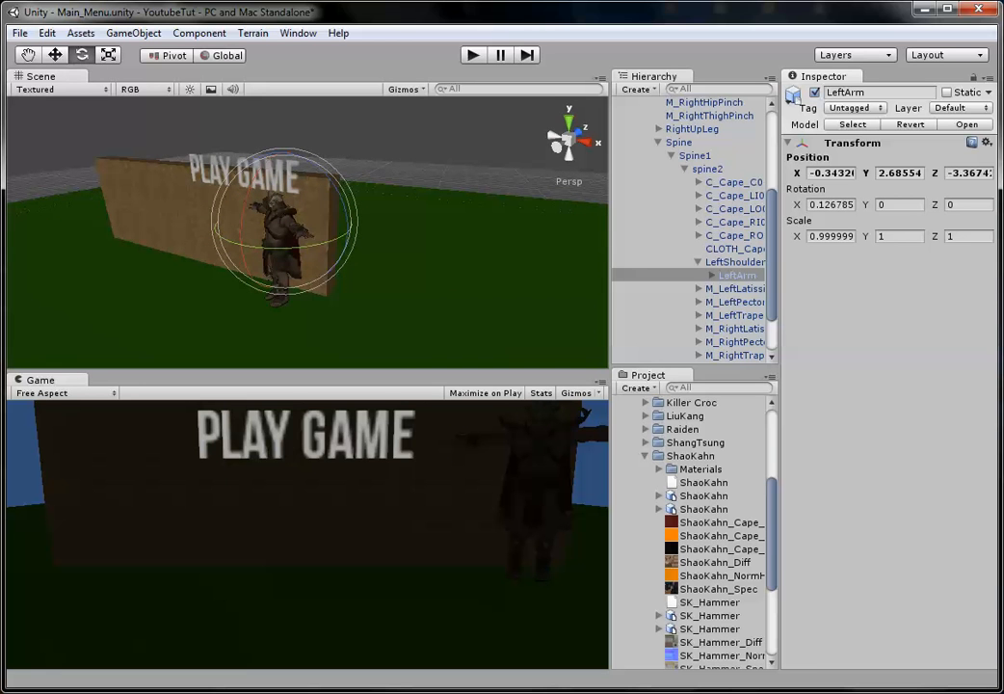
drag(340, 193, 334, 275)
key(ctrl+z)
Step: Use local orientation to rotate ShaoKahn's LeftArm down beside the body, to about 82 degrees around Z
key(x)
drag(321, 207, 317, 391)
Step: Rotate the RightArm bone under ShaoKahn's RightShoulder down beside the body, to about 84 degrees around Z
scroll(692, 229, down, 3)
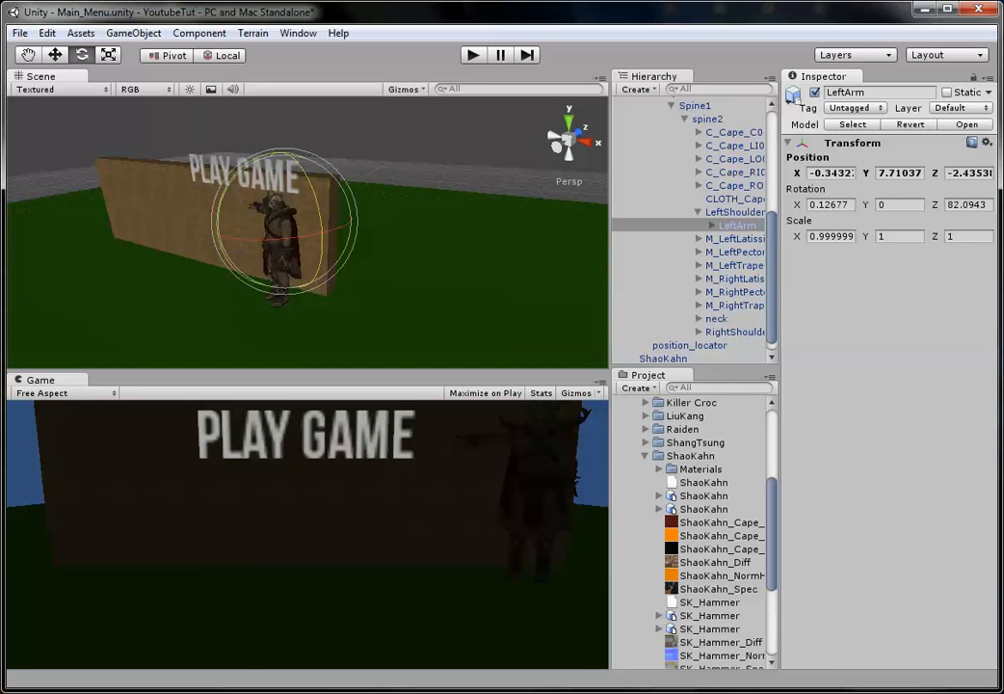
click(736, 211)
click(698, 318)
click(739, 332)
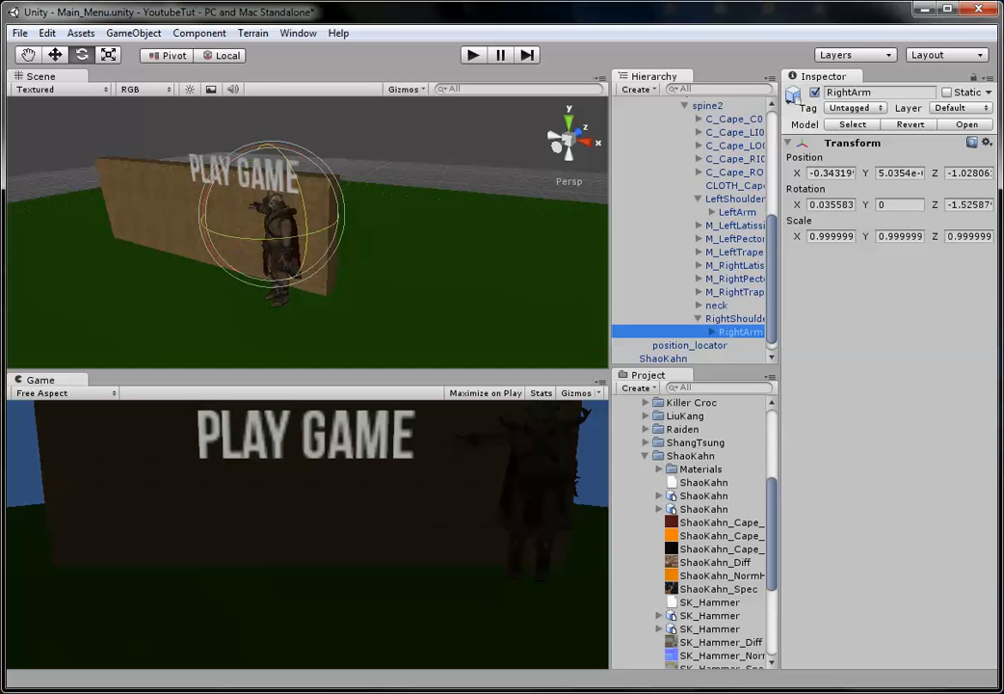
drag(305, 241, 302, 38)
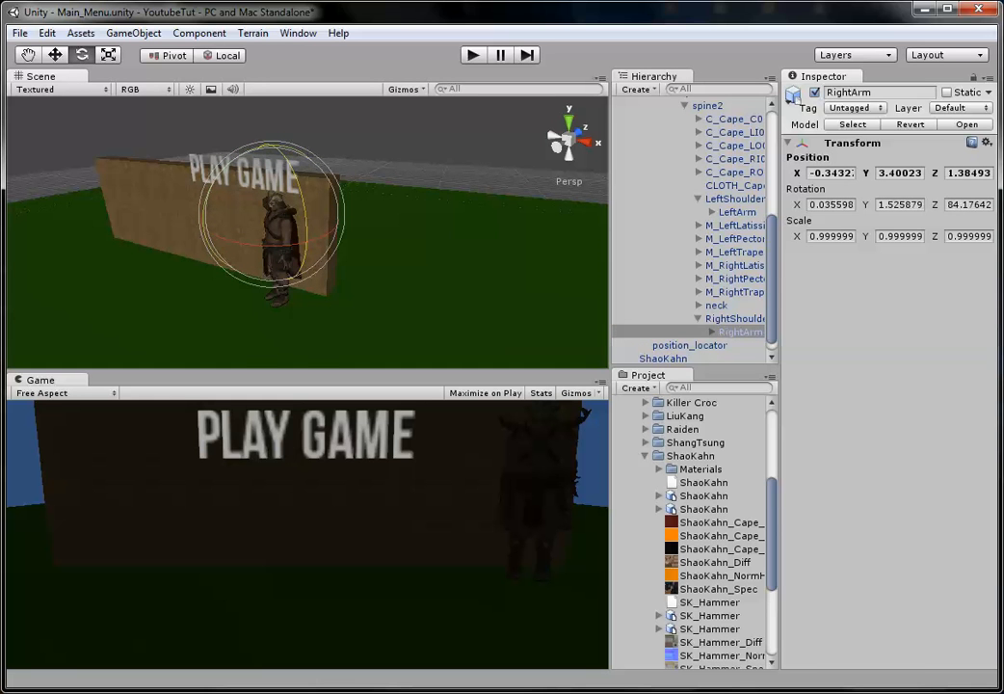
Step: Scale the whole ShaoKahn model to 0.78 on all axes and move it to about X 5.78, Y 0.06, Z -1.63
click(279, 236)
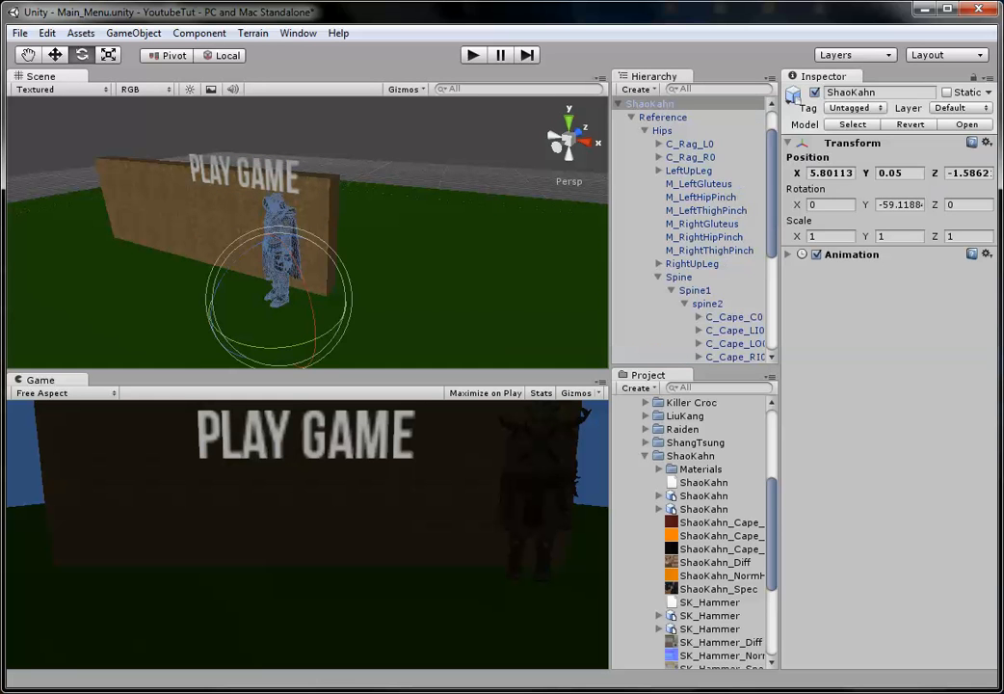
key(w)
mouse_move(275, 237)
mouse_down()
mouse_move(276, 247)
mouse_move(275, 234)
mouse_up()
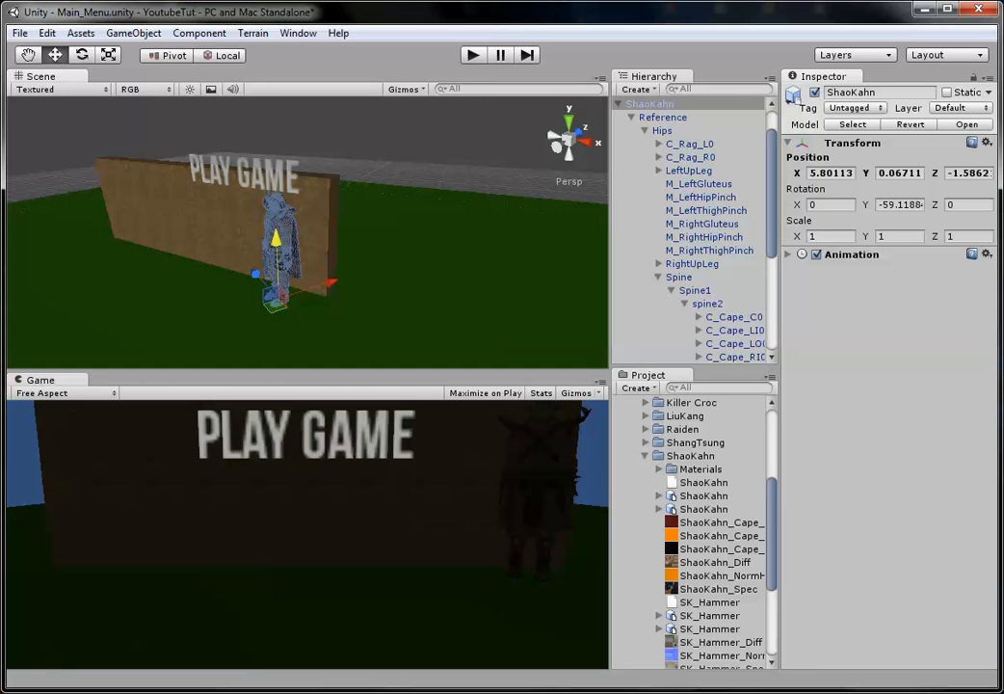
drag(330, 283, 260, 307)
key(r)
click(55, 55)
drag(276, 239, 275, 239)
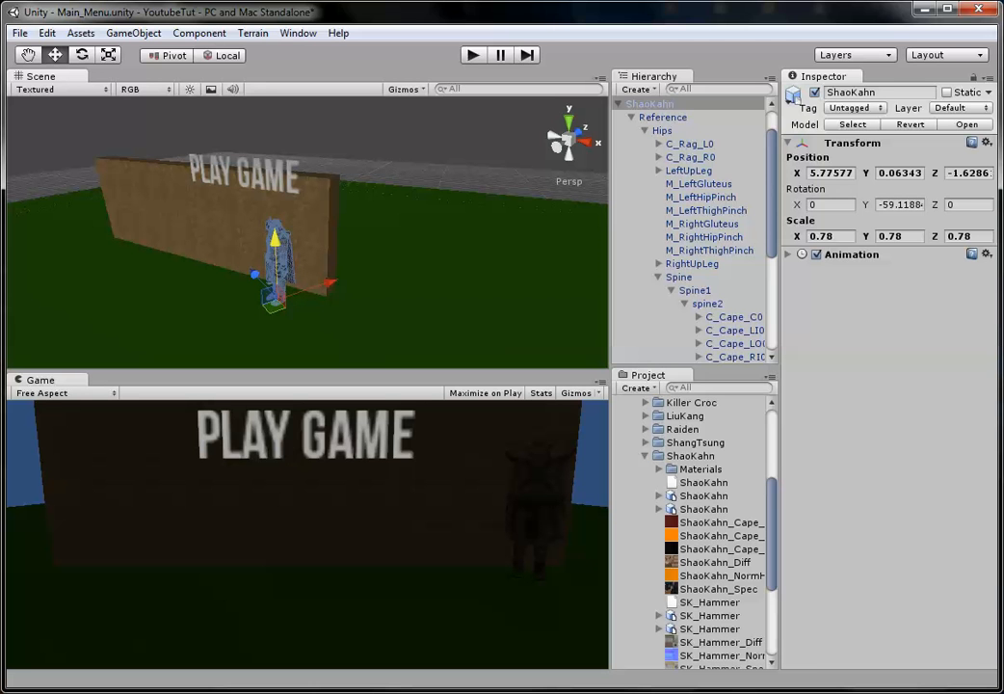
Step: Rotate ShaoKahn's RightArm bone back up so the arm points out along the Wall toward the Play Game text
scroll(690, 230, down, 4)
click(739, 329)
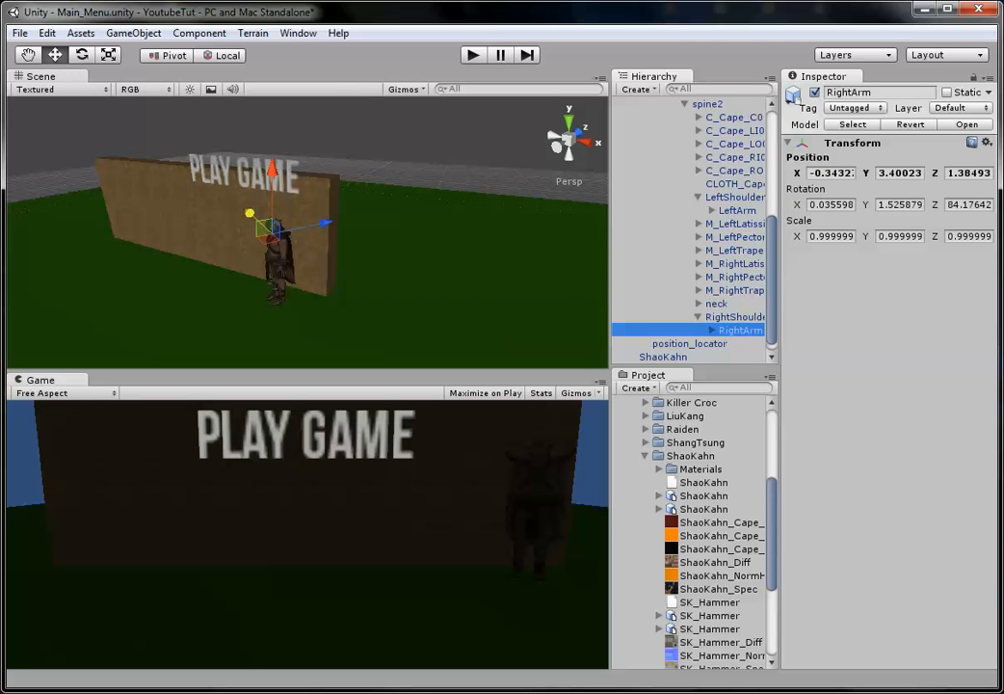
key(e)
drag(216, 270, 209, 141)
drag(206, 192, 207, 179)
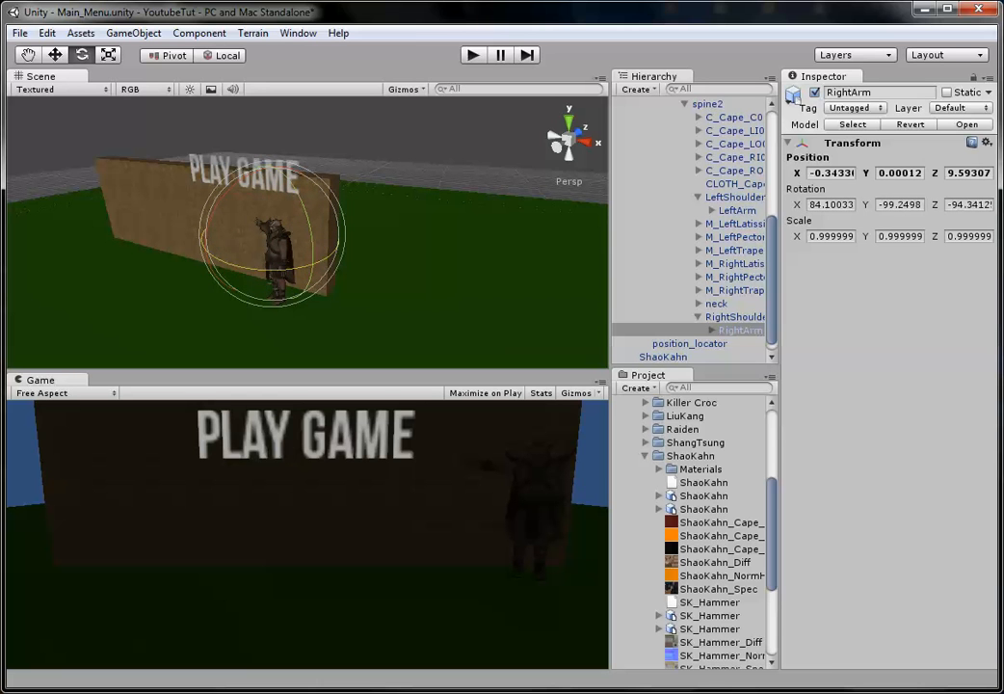
drag(309, 218, 312, 247)
click(371, 145)
Step: Examine ShaoKahn's pose beside the Wall from the front and in the maximized game view
middle_drag(273, 273, 338, 263)
key(space)
key(space)
key(space)
alt+drag(339, 263, 756, 212)
key(space)
key(space)
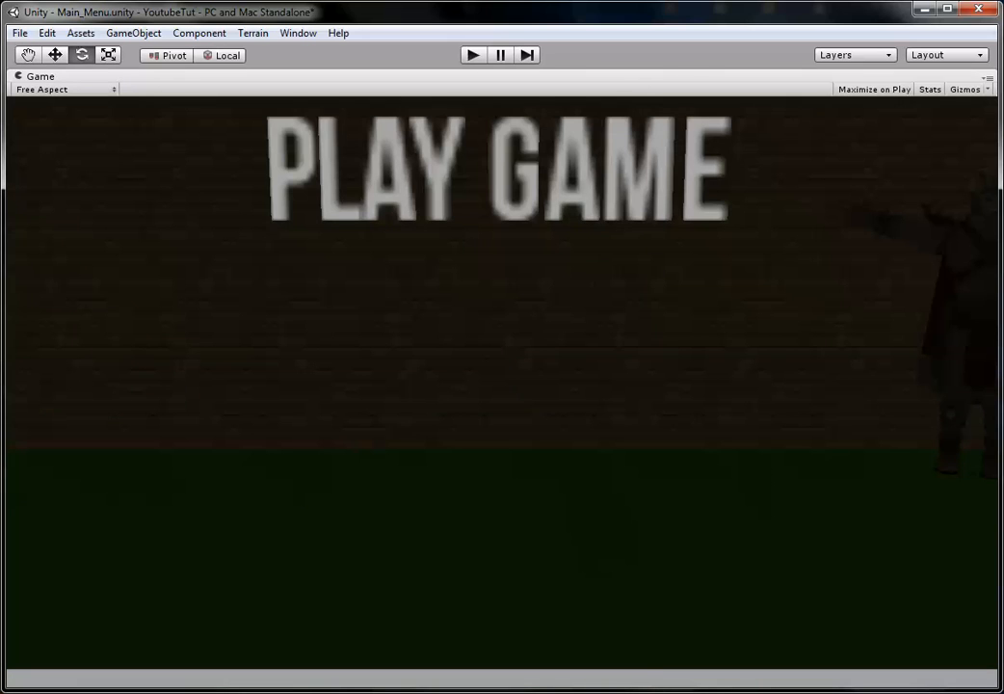
key(space)
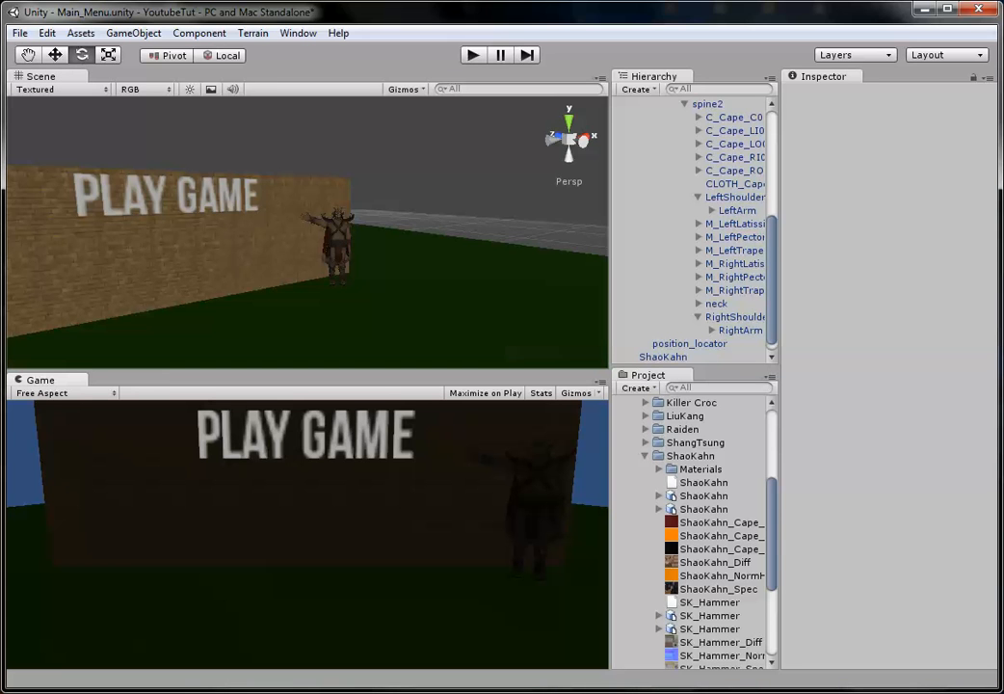
Step: Move the ShaoKahn model closer to the Play Game text, to about X 4.56, Z -1.95, and check it in the maximized game view
scroll(308, 231, down, 3)
click(334, 241)
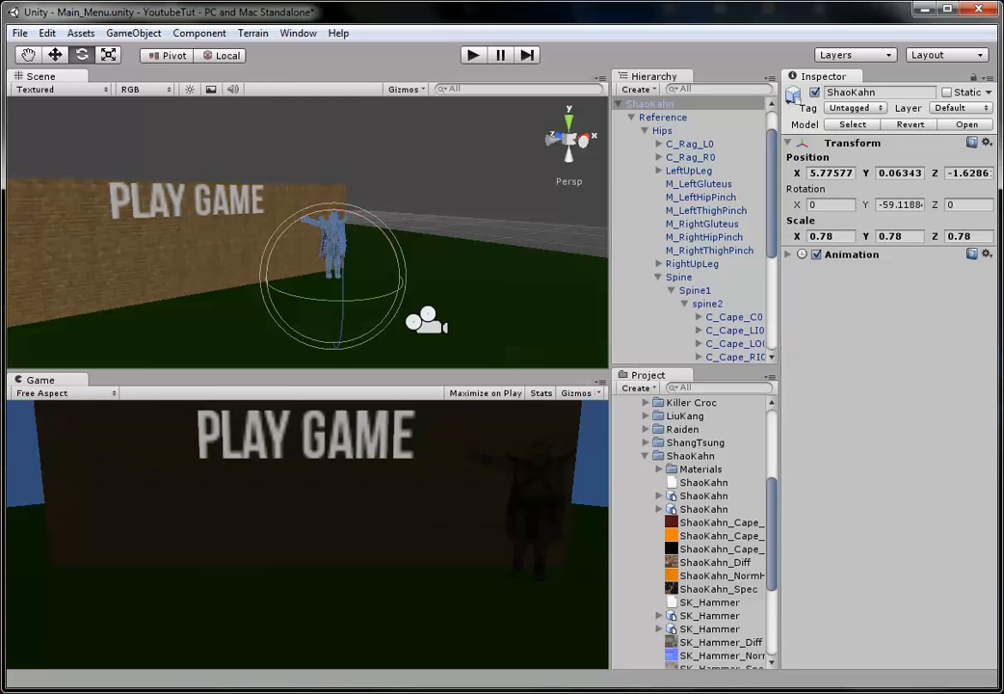
key(w)
drag(326, 274, 306, 278)
key(space)
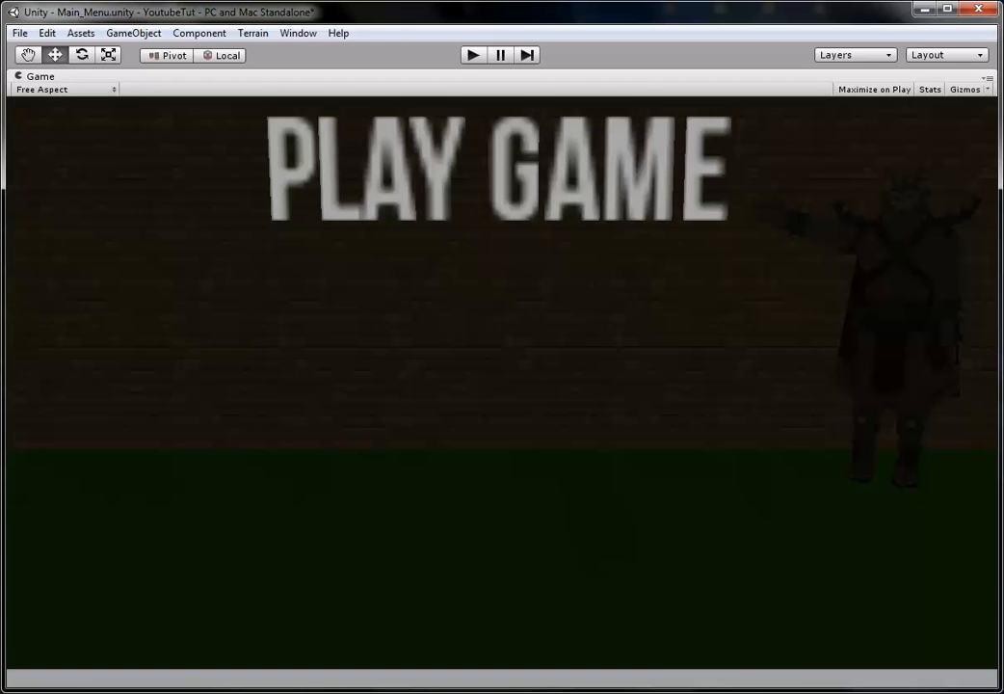
key(shift+space)
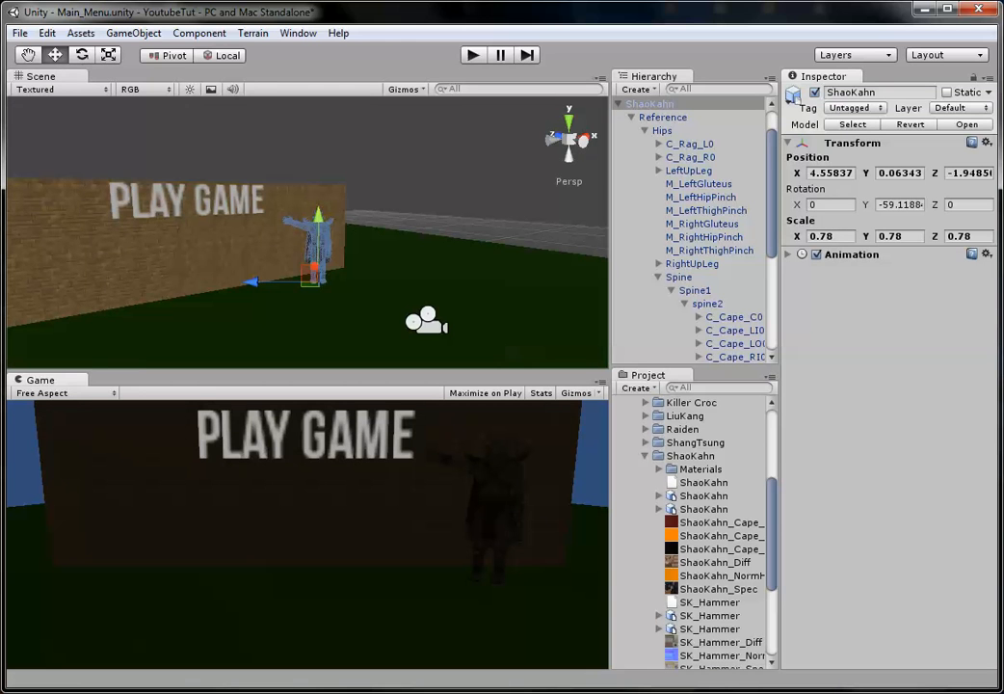
Step: Examine the Floor, Wall, Play Game text and ShaoKahn from farther out, with scene lighting toggled and the scene view enlarged
scroll(307, 231, down, 3)
click(308, 144)
alt+drag(250, 231, 405, 231)
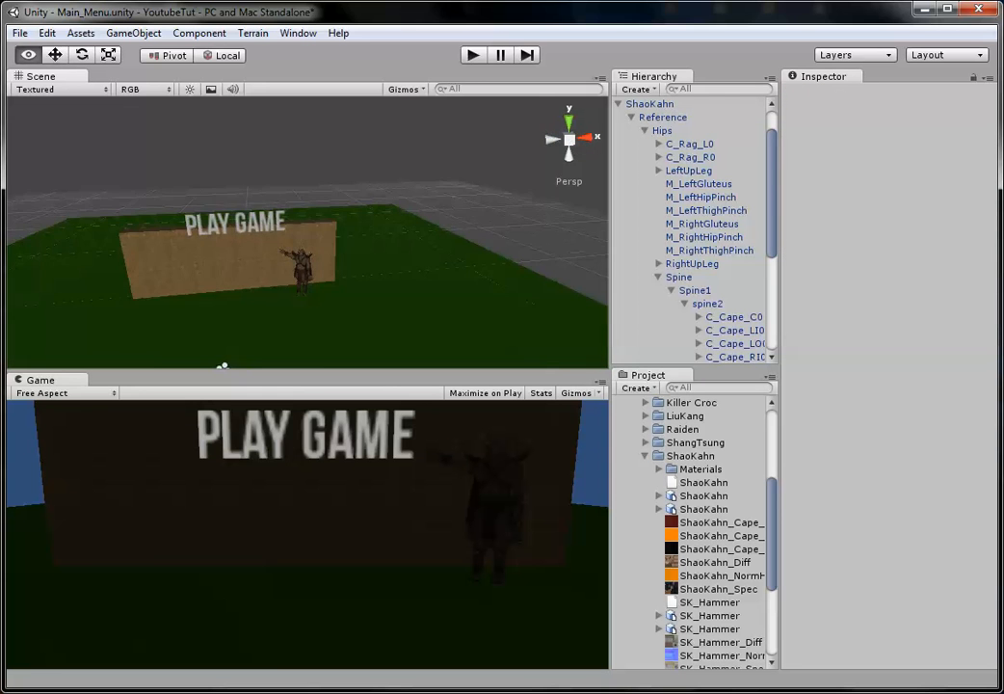
scroll(308, 232, down, 2)
click(190, 89)
click(190, 89)
middle_drag(289, 246, 357, 224)
scroll(307, 231, down, 2)
key(space)
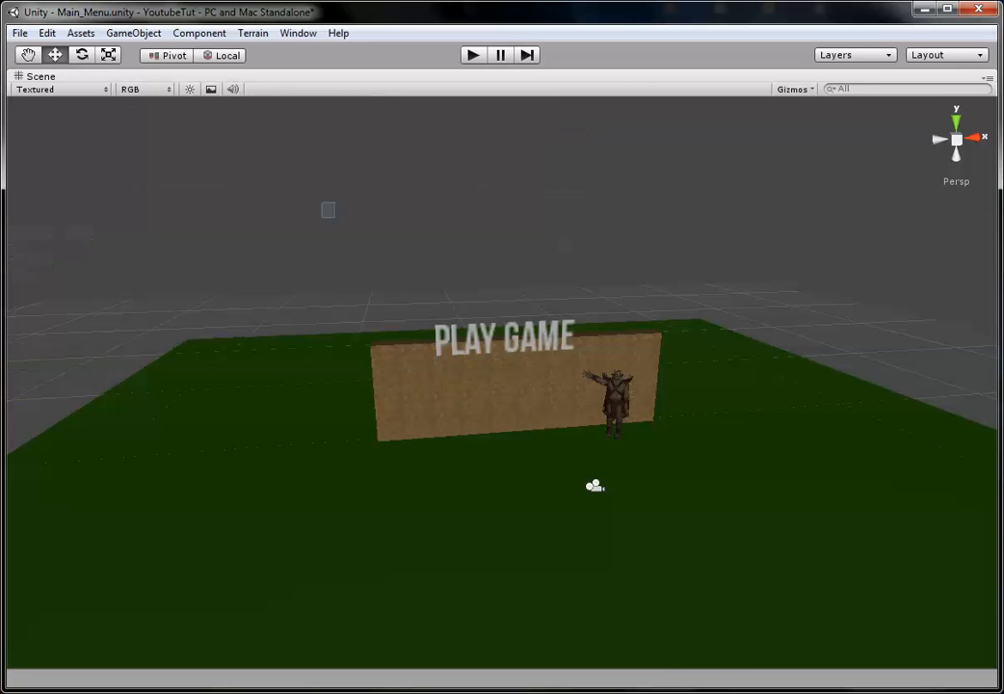
key(space)
alt+drag(261, 166, 371, 193)
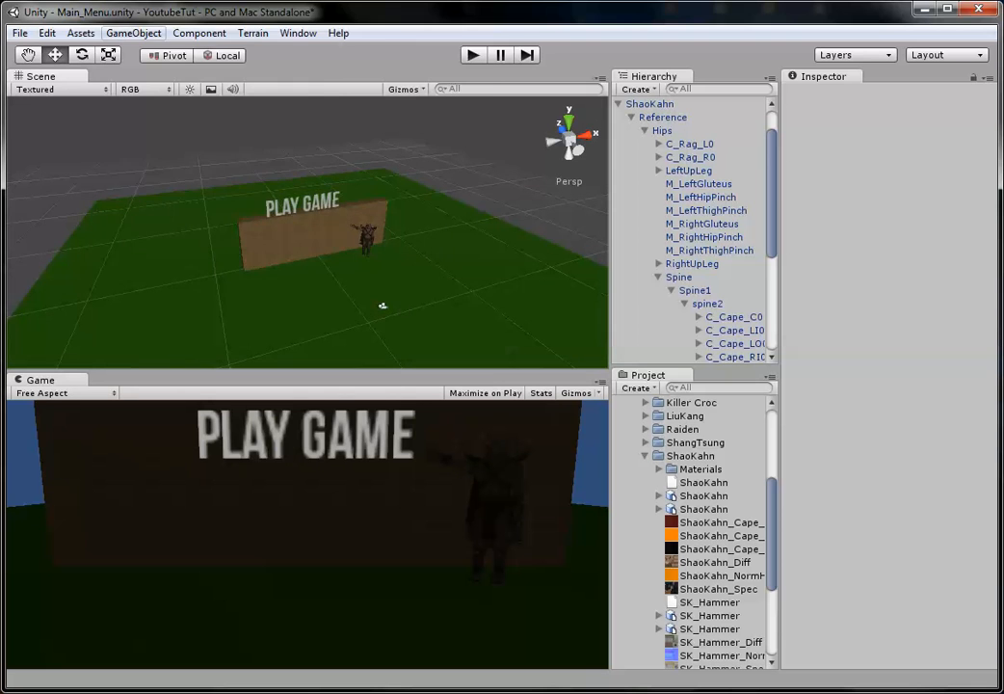
Step: Create a spotlight and place it above and in front of the Wall, at about X -4.52, Y 11.21, Z -10.67
click(133, 33)
mouse_move(159, 70)
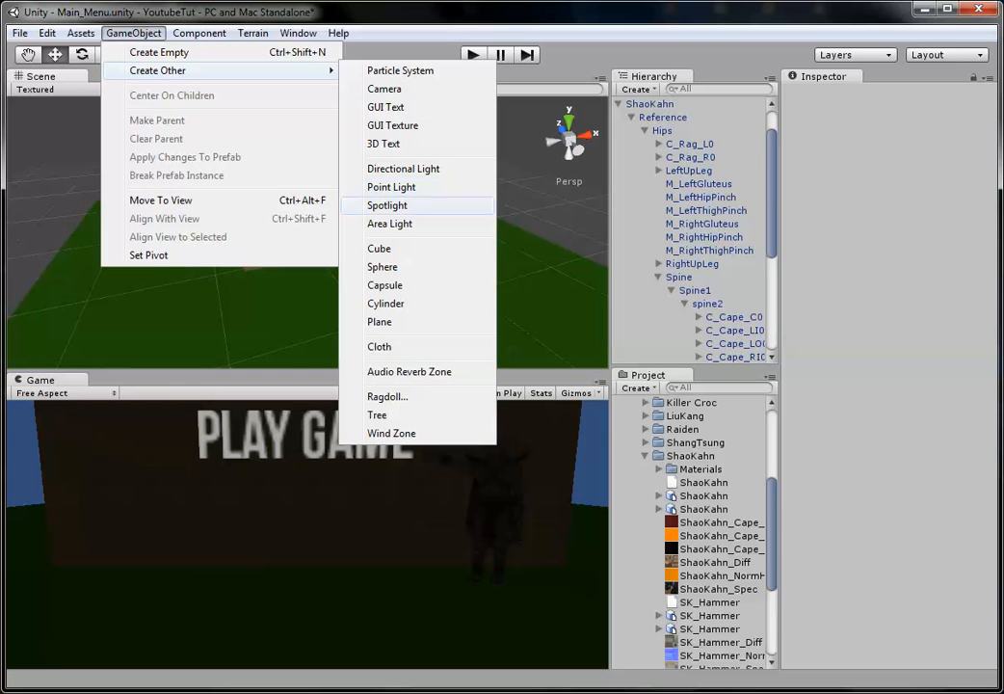
click(385, 205)
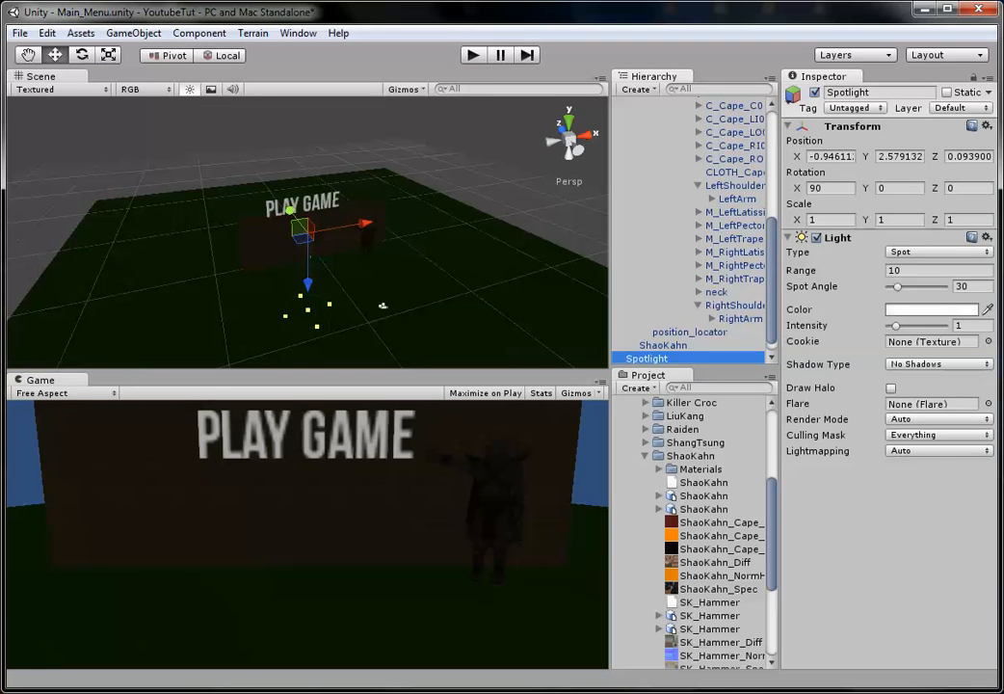
drag(289, 210, 362, 170)
click(569, 121)
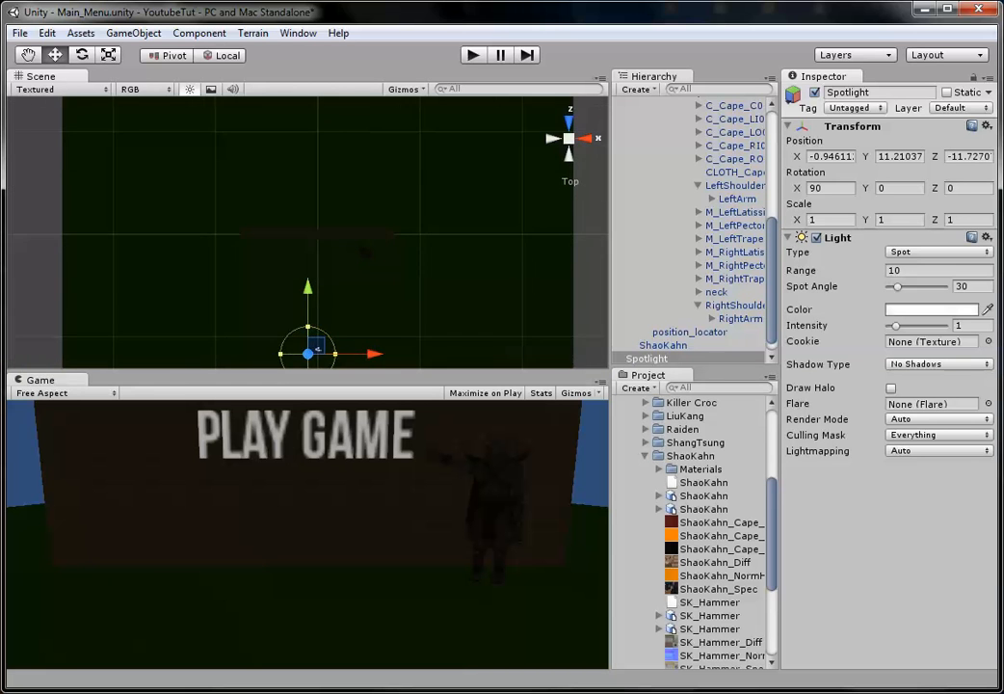
drag(301, 314, 264, 304)
Step: Rotate the Spotlight toward ShaoKahn, to about 43.6, 41.5 and 1.5 degrees, and set its range to 50
key(e)
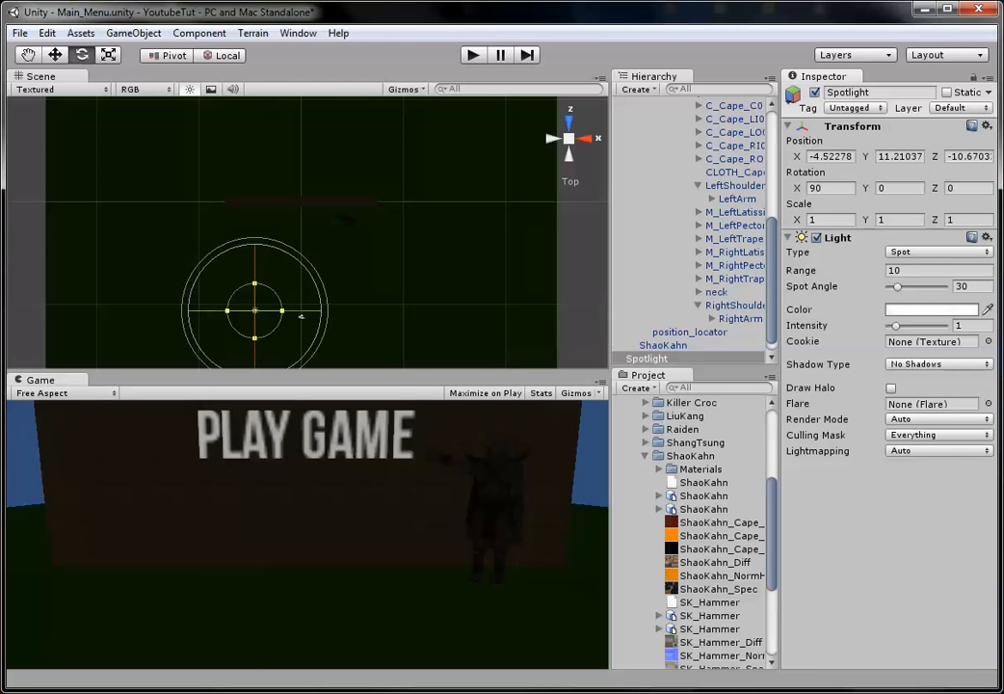
drag(307, 269, 367, 345)
drag(301, 315, 300, 316)
click(808, 273)
text(50)
key(Return)
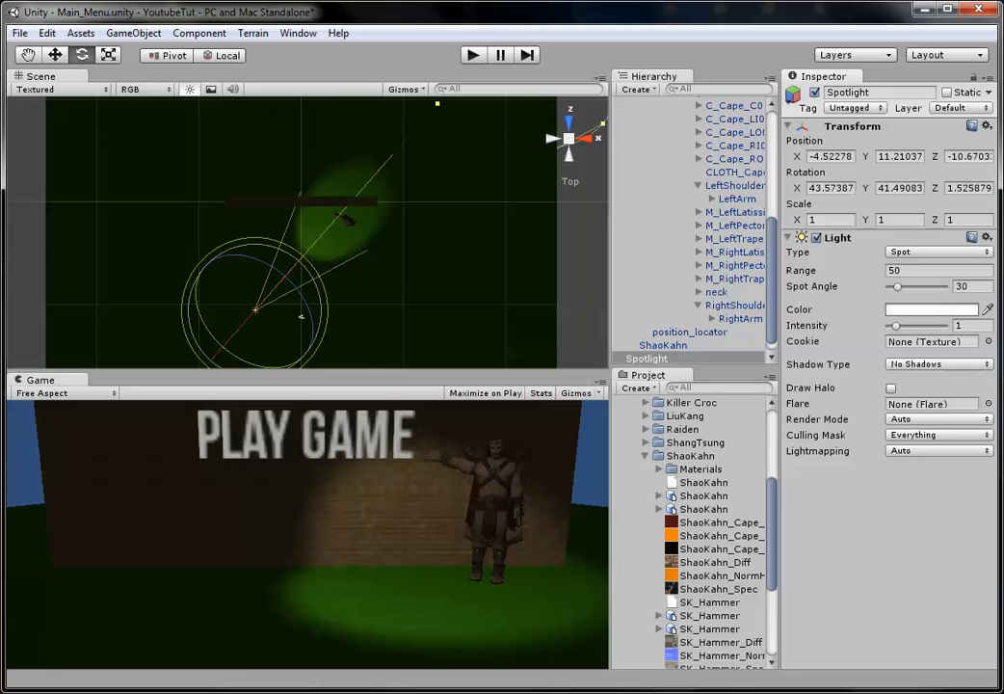
Step: Move the Spotlight to about X -7.61, Y 11.68, Z -7.34 and tilt it up to about 28.6 degrees around X
key(w)
drag(265, 314, 231, 278)
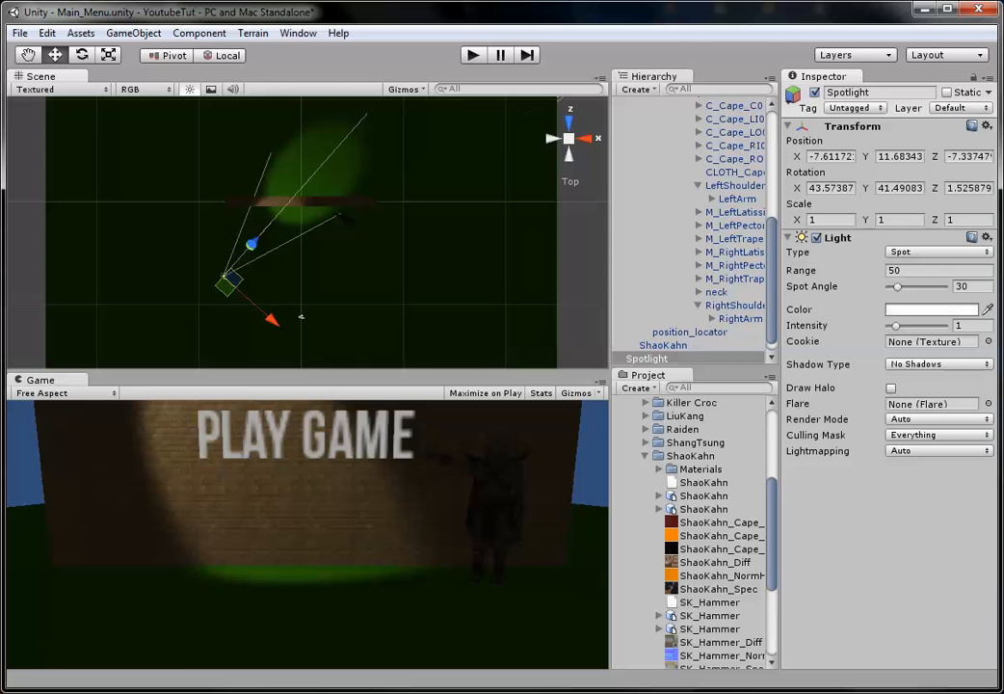
click(569, 139)
alt+drag(245, 219, 225, 224)
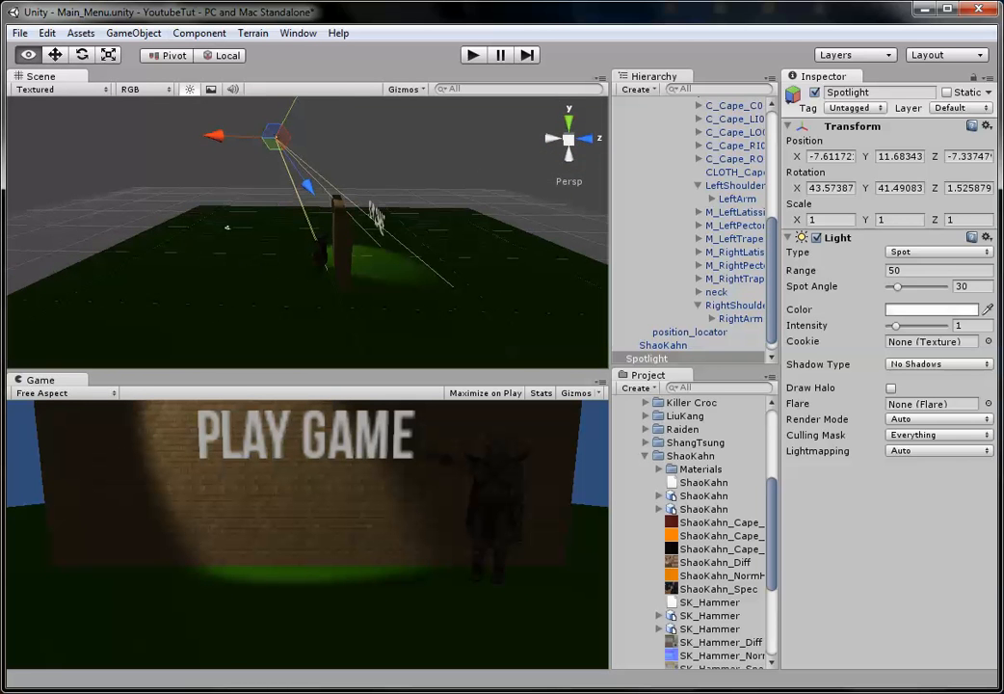
key(e)
drag(320, 170, 221, 109)
Step: Lower the Spotlight to about X -6.50, Y 7.26, Z -8.69
key(w)
alt+drag(227, 228, 521, 253)
scroll(299, 253, down, 2)
middle_drag(298, 253, 345, 268)
alt+drag(345, 268, 446, 284)
drag(298, 183, 276, 220)
alt+drag(368, 252, 328, 236)
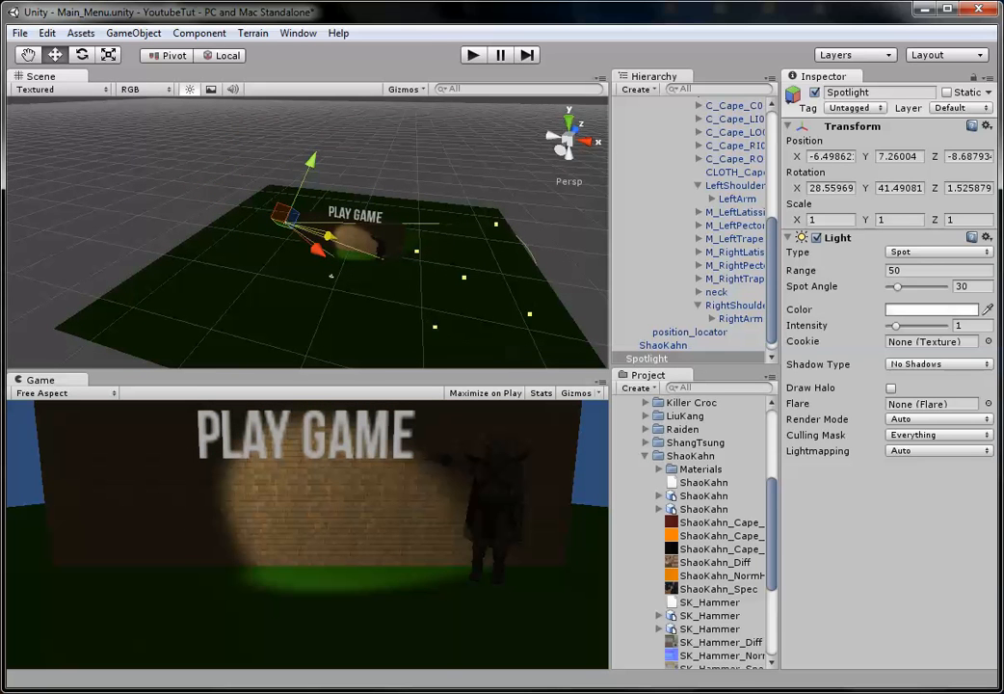
Step: Aim the Spotlight at ShaoKahn with about 23.8 degrees X and 39.6 degrees Y rotation, and move it to about X -5.43, Y 8.78, Z -14.00
key(e)
drag(319, 252, 289, 246)
mouse_move(233, 177)
mouse_down()
mouse_move(258, 147)
mouse_move(227, 185)
mouse_up()
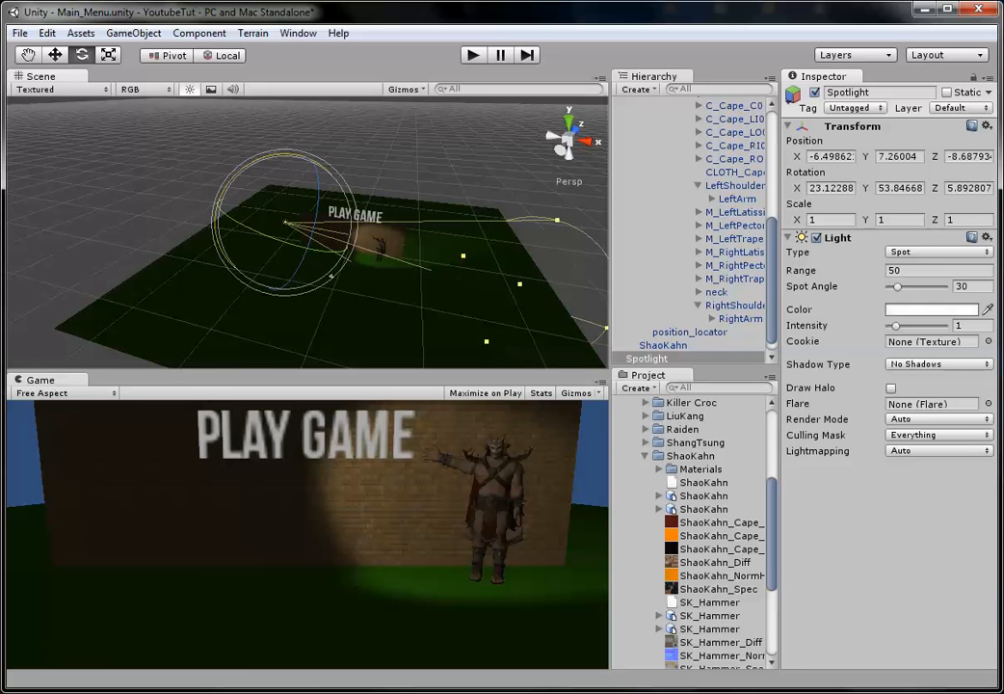
mouse_move(289, 246)
mouse_down()
mouse_move(327, 252)
mouse_move(284, 235)
mouse_up()
key(w)
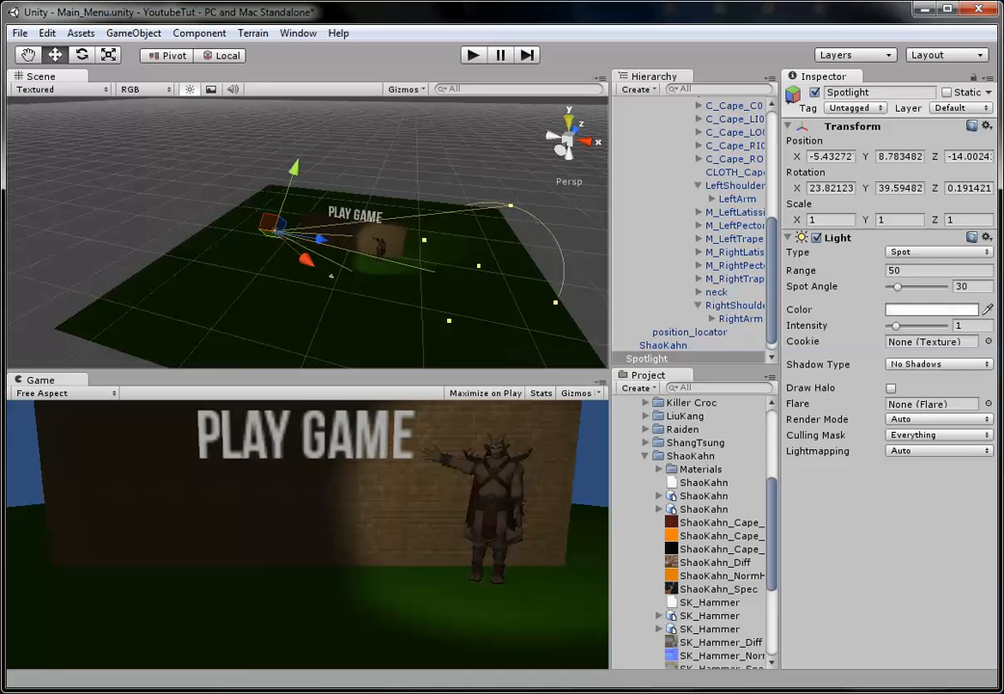
Step: Switch the handles to global orientation and move the Spotlight farther back, to about X -6.82, Z -15.74
click(568, 122)
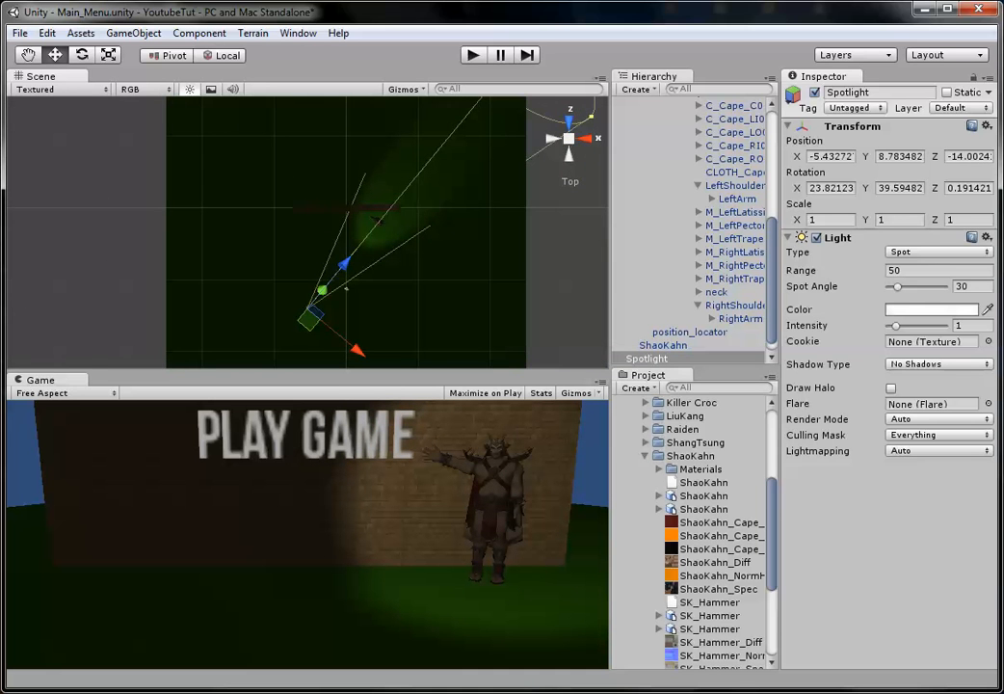
key(x)
mouse_move(314, 301)
mouse_down()
mouse_move(295, 313)
mouse_move(314, 321)
mouse_move(287, 328)
mouse_move(291, 313)
mouse_move(305, 313)
mouse_up()
scroll(305, 313, down, 1)
Step: Set the Spotlight's range to 25 and move it sideways to about X -8.88, Z -15.28
click(894, 270)
text(25)
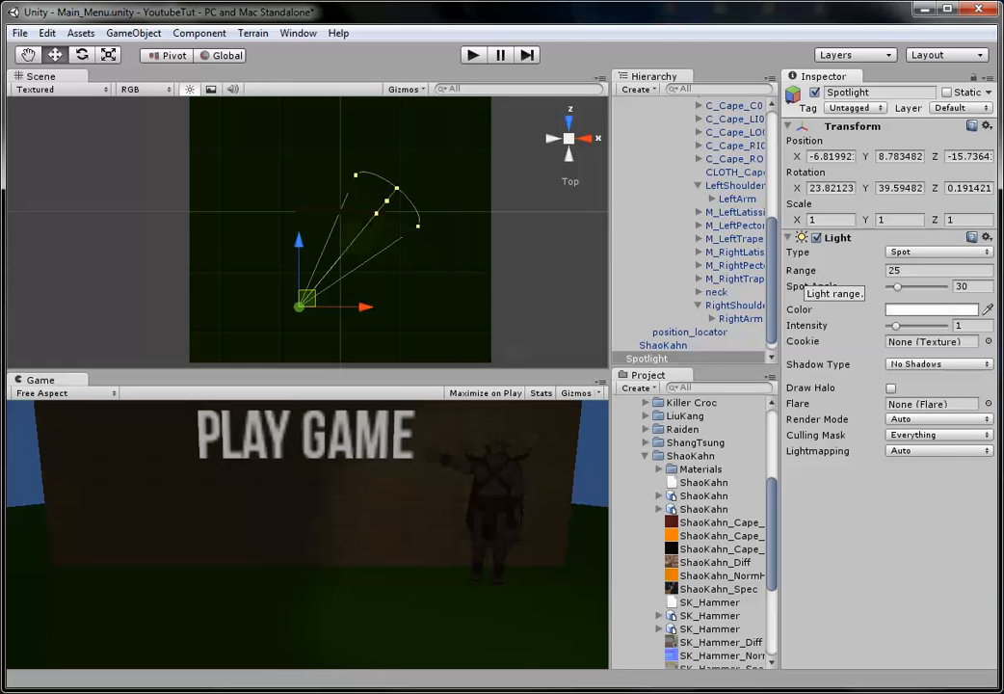
scroll(308, 231, up, 1)
mouse_move(306, 314)
mouse_down()
mouse_move(317, 298)
mouse_move(290, 310)
mouse_up()
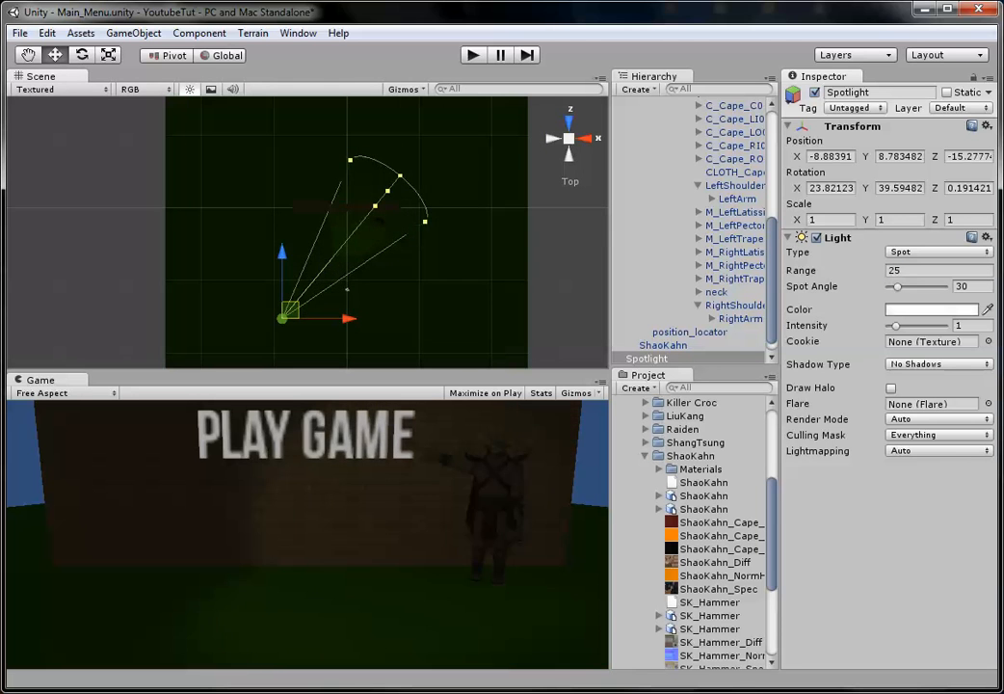
Step: Set the Spotlight's range to 40 and move it to about X -7.05, Z -14.93
click(907, 270)
text(40)
key(Return)
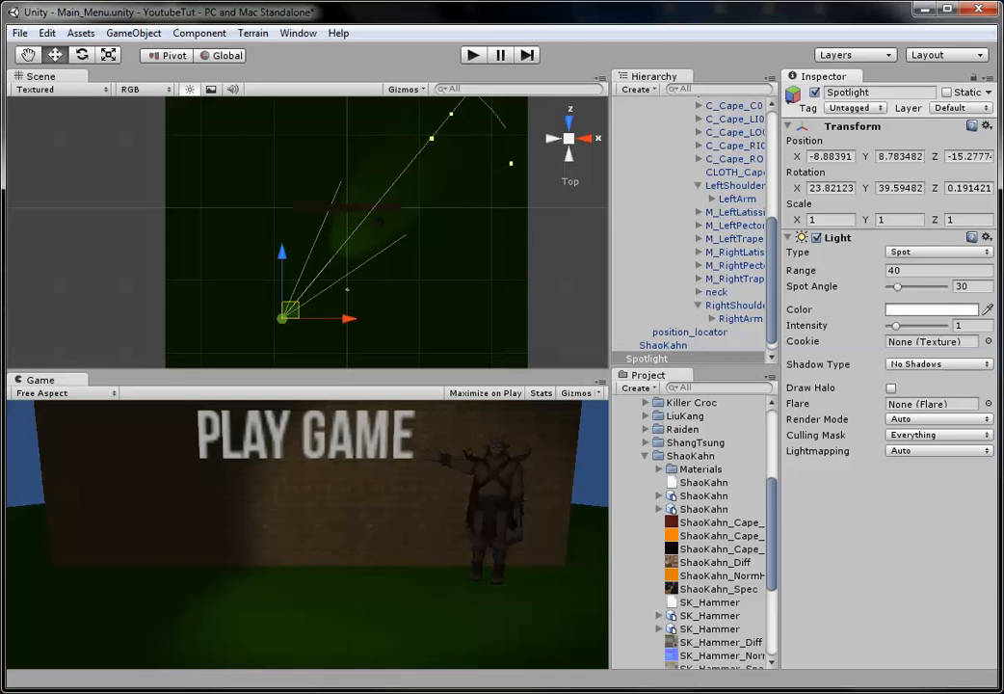
drag(290, 310, 303, 308)
Step: Save the Main_Menu scene and check the spotlit Wall and ShaoKahn in the maximized game view
click(569, 139)
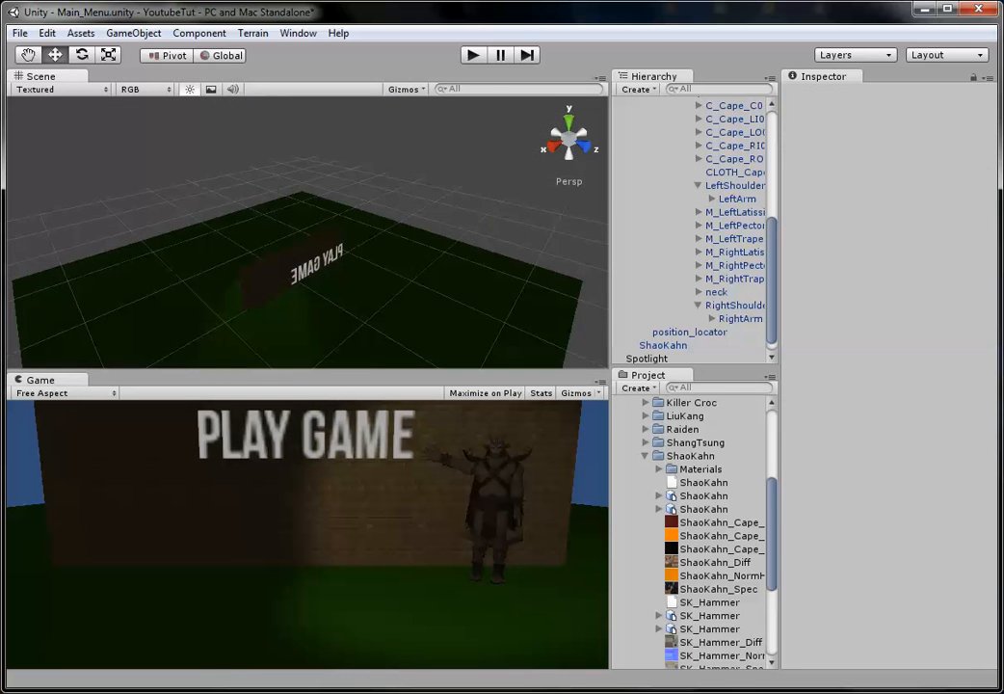
alt+drag(222, 252, 405, 253)
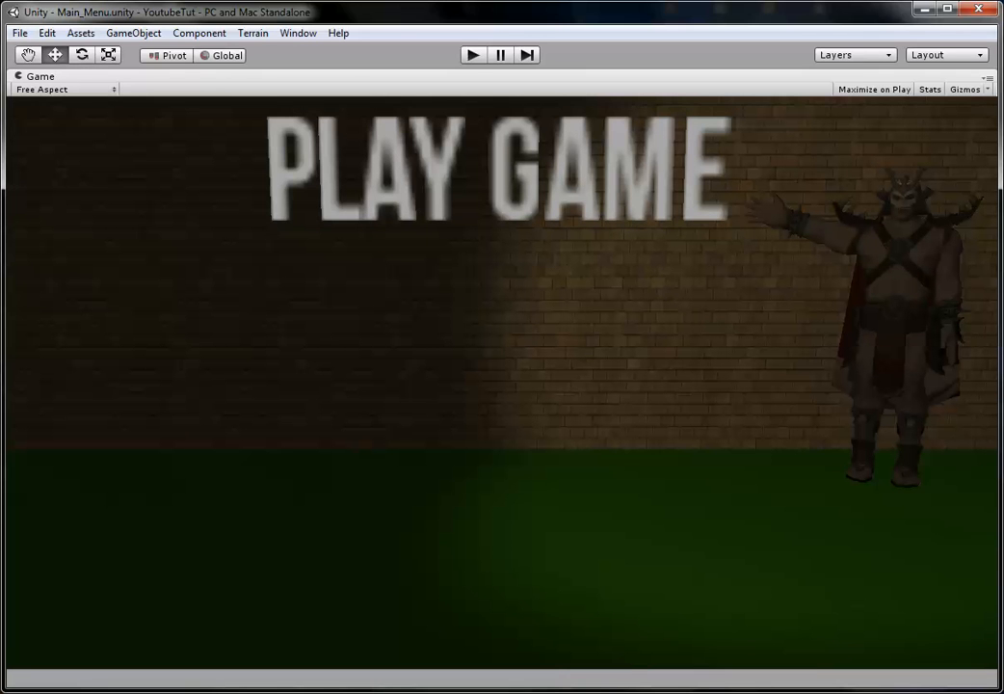
key(space)
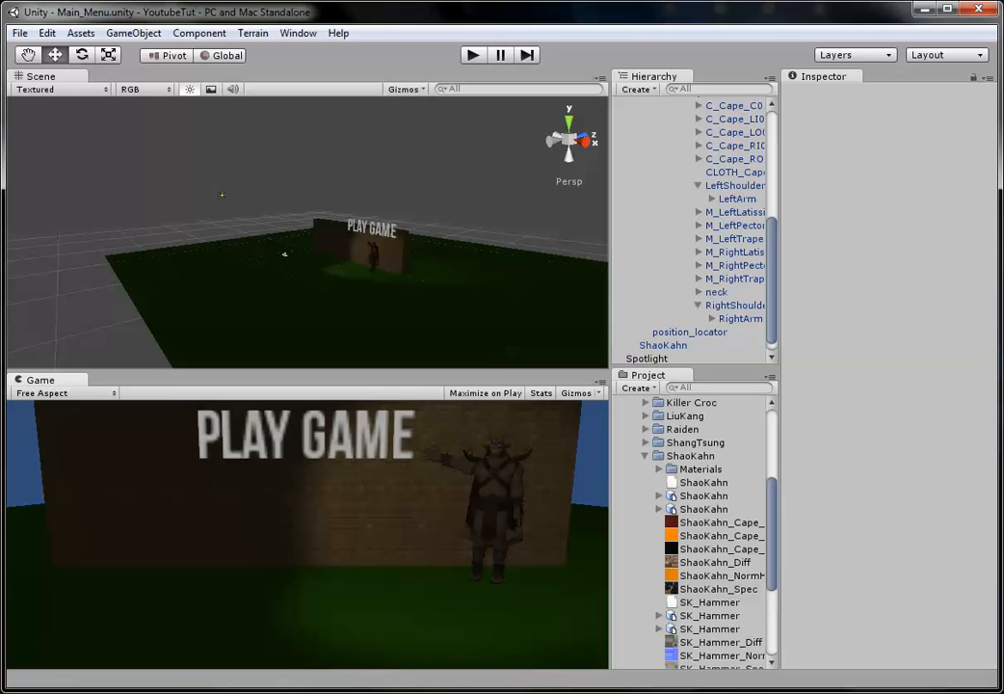
Step: Collapse the ShaoKahn bone hierarchy and select the Play_Game text object
scroll(694, 530, up, 6)
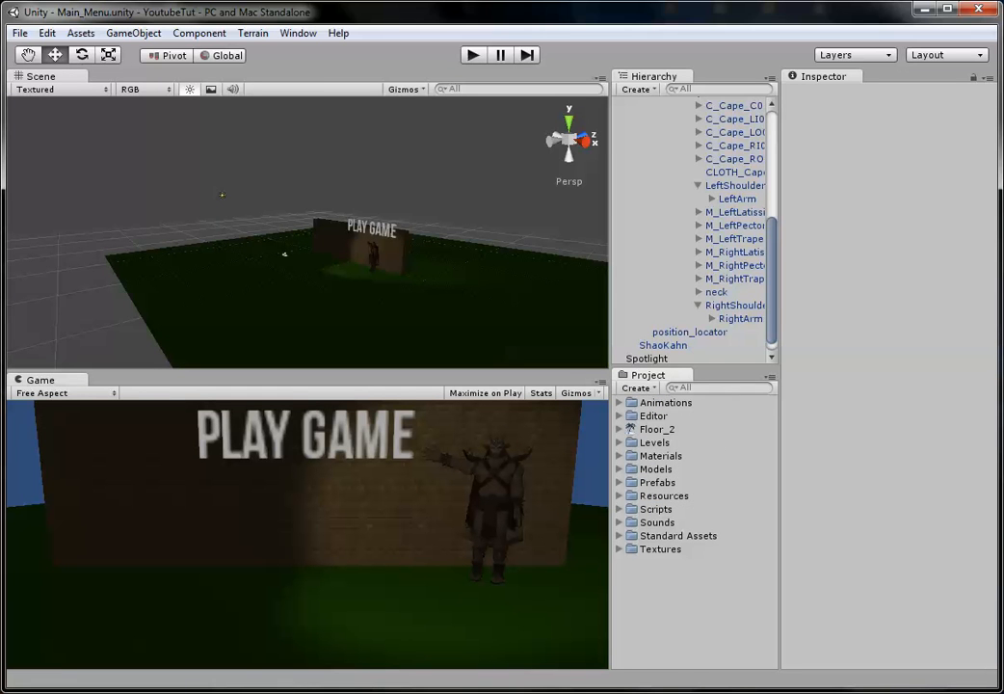
scroll(694, 231, up, 8)
click(619, 144)
click(637, 103)
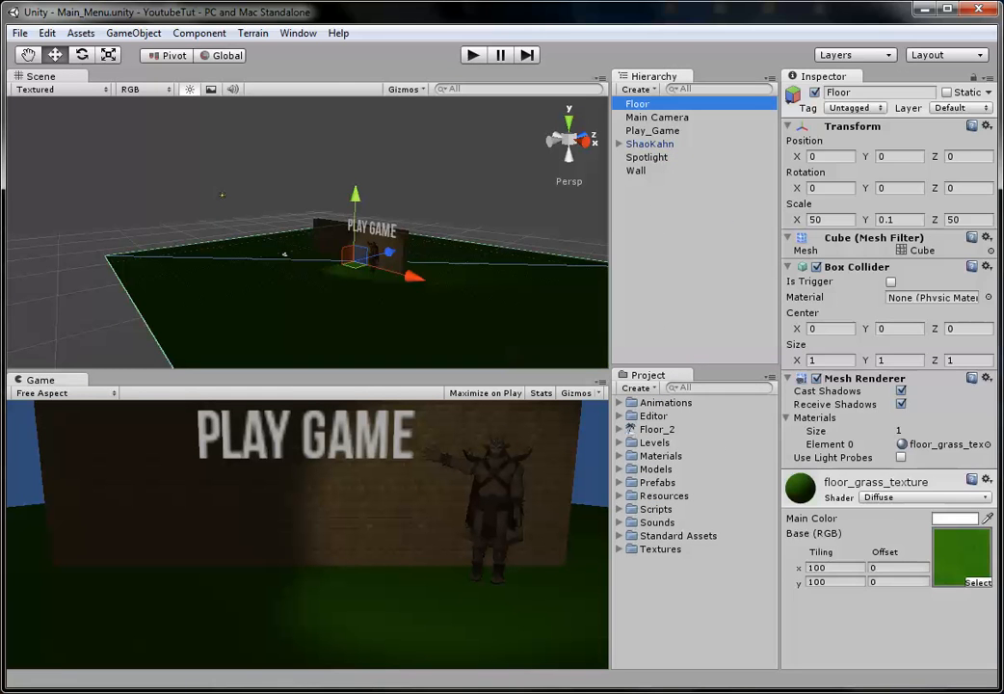
click(646, 157)
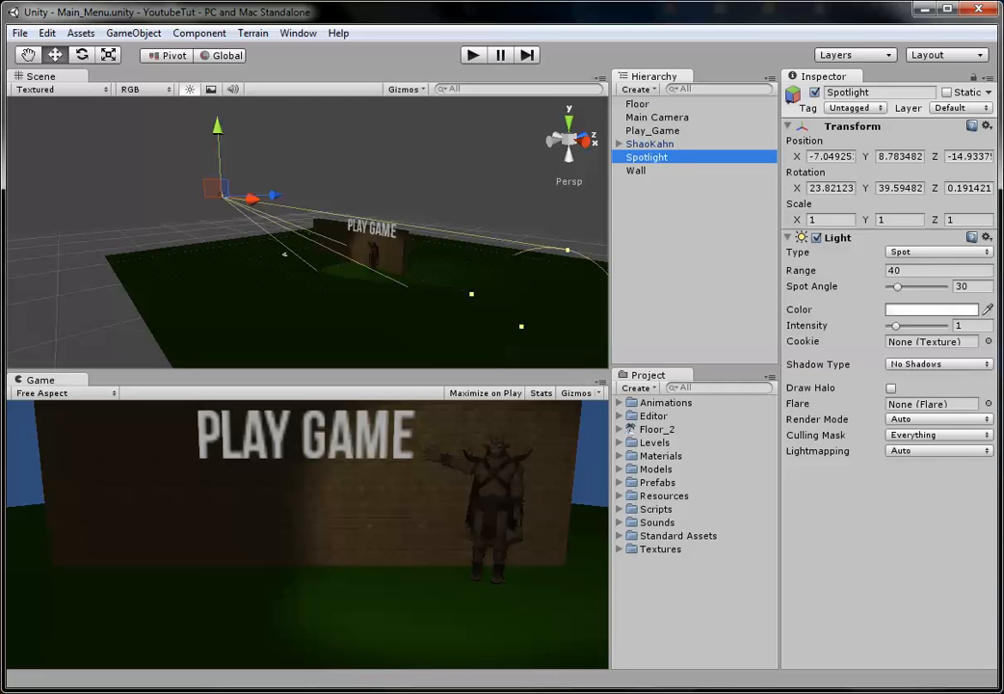
key(Up)
key(Up)
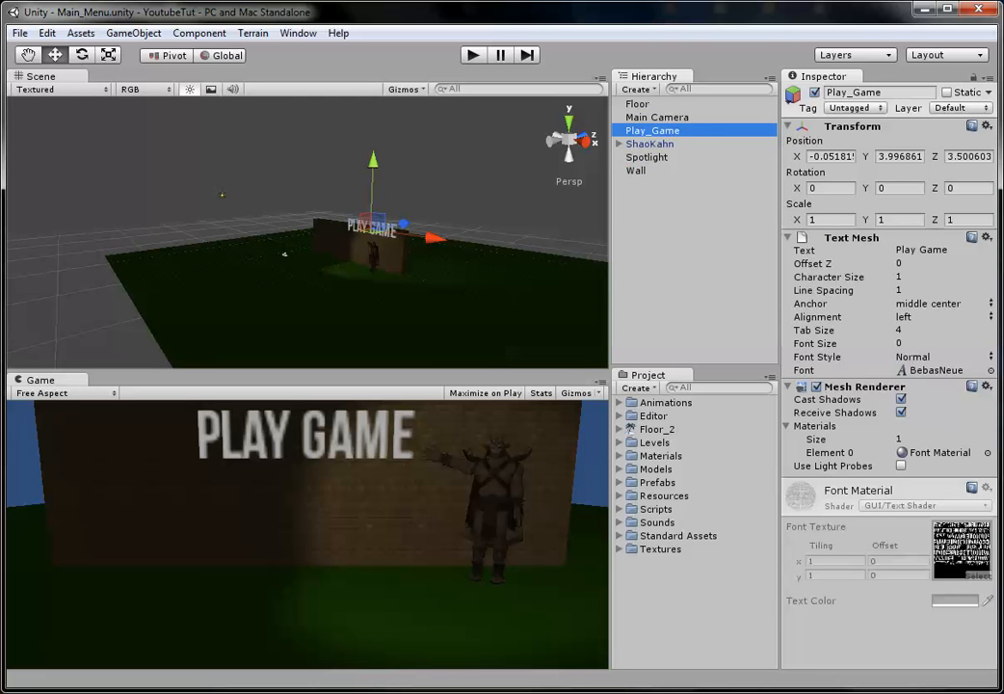
Step: Try a character size of 4 on Play_Game, set its font size to 28 and return the character size to 1
click(828, 276)
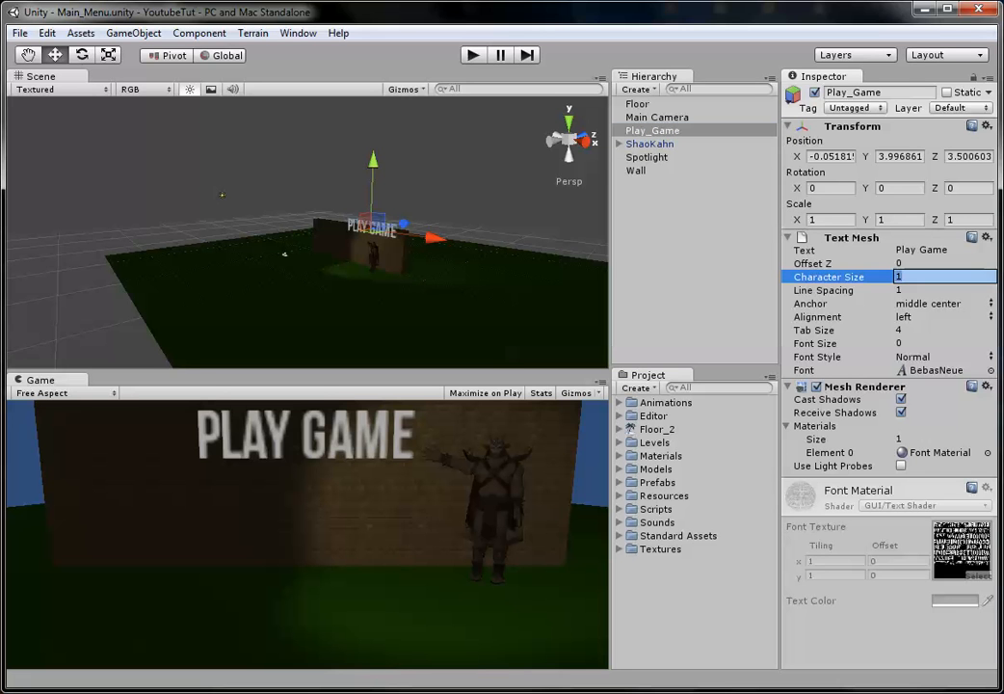
text(4)
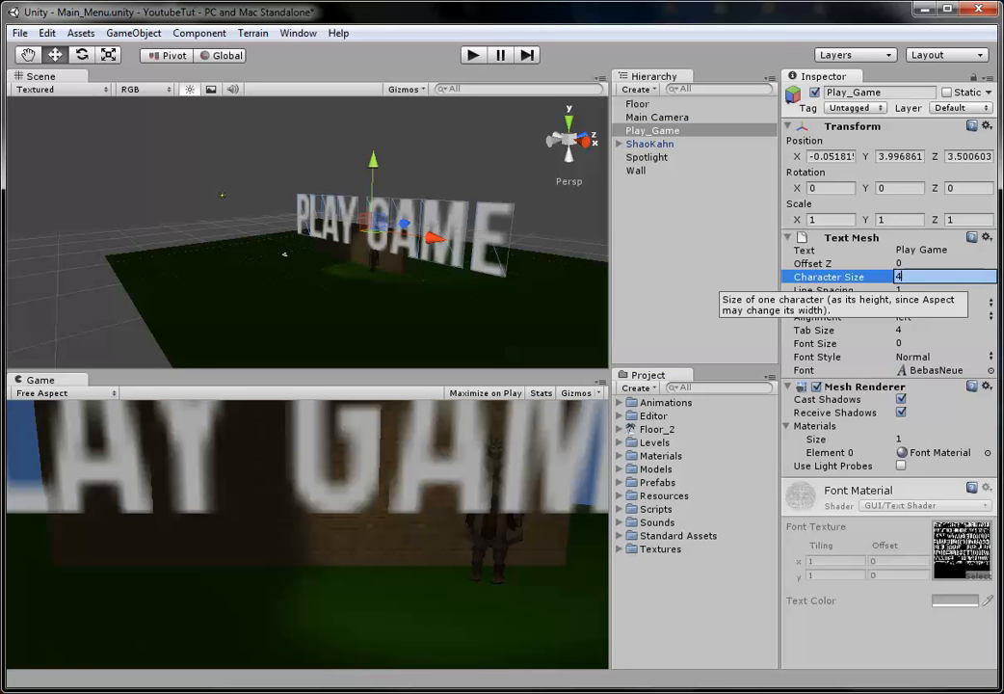
drag(815, 343, 836, 344)
click(900, 277)
text(11)
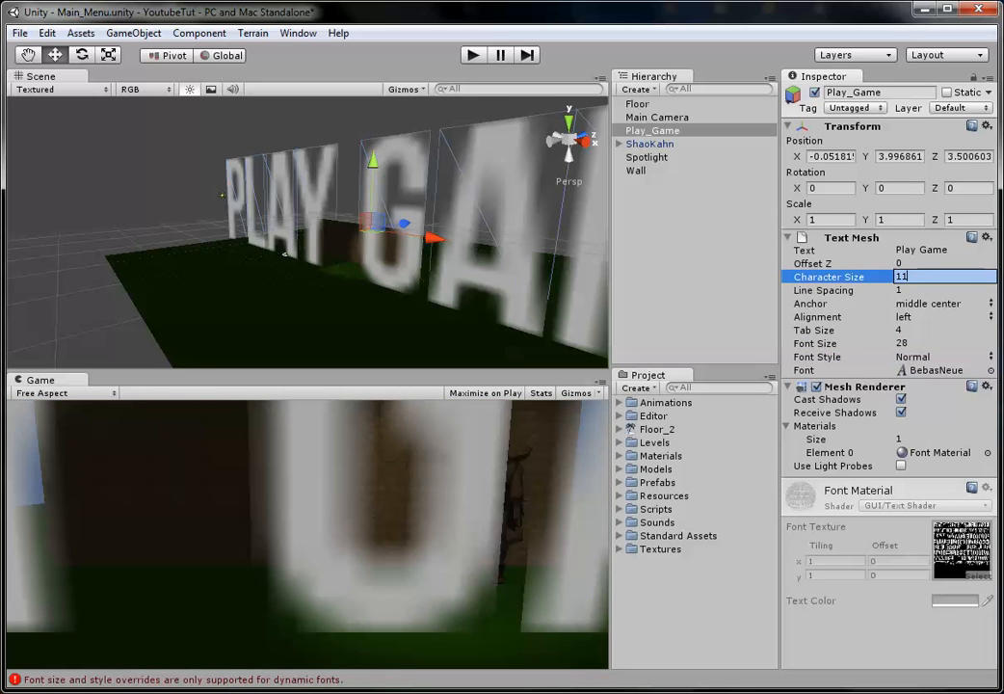
key(BackSpace)
key(Return)
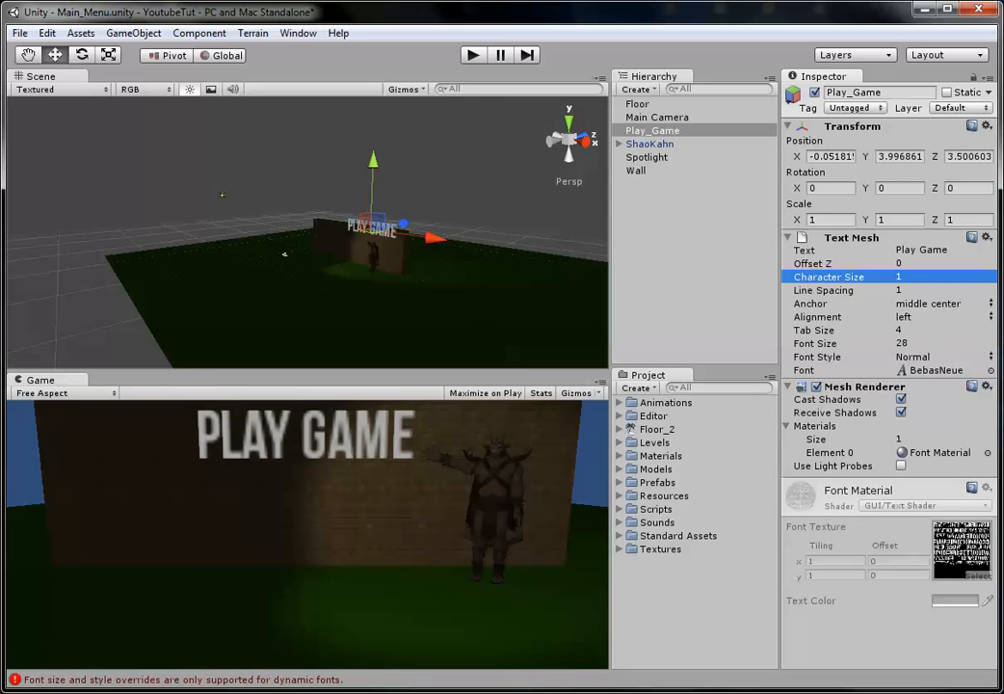
Step: Try a line spacing of 0.5 on the Play_Game text and set it back to 1
click(900, 291)
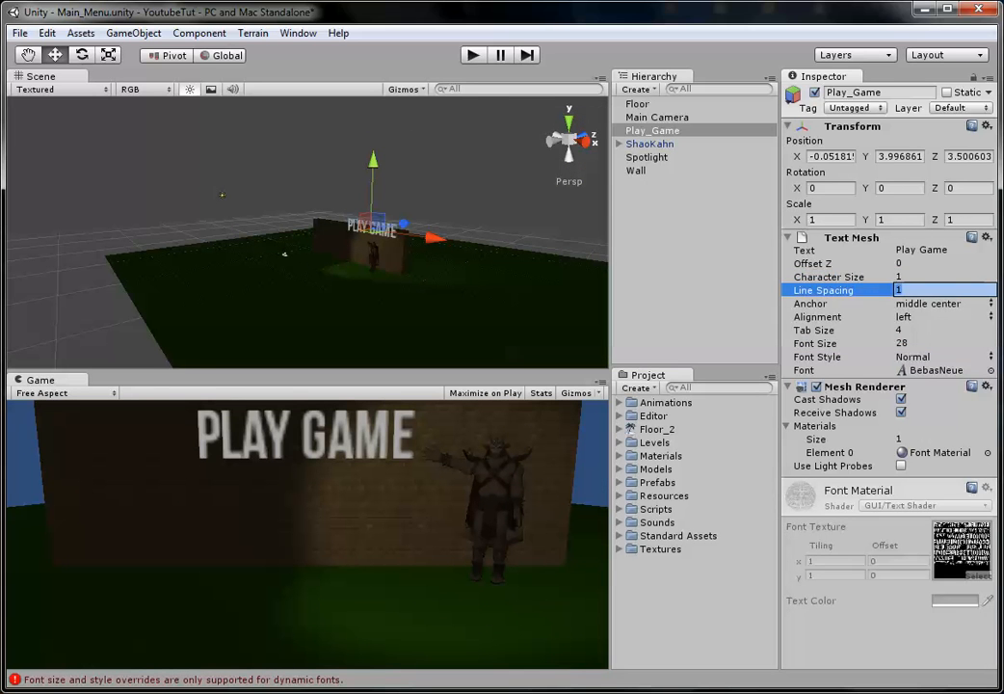
text(0.5)
key(Return)
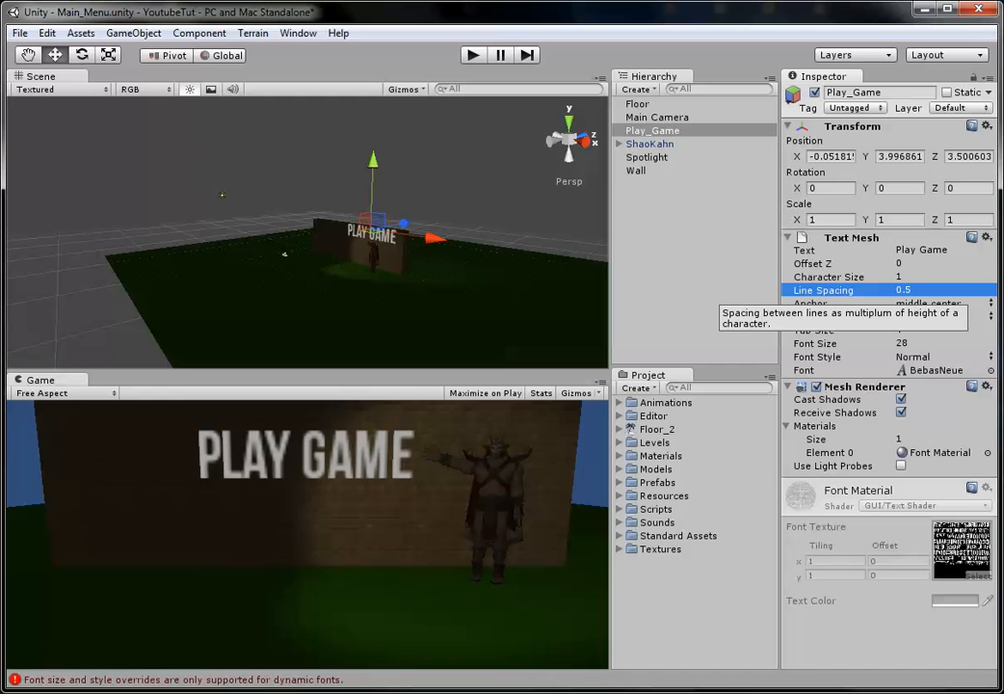
text(1)
key(Return)
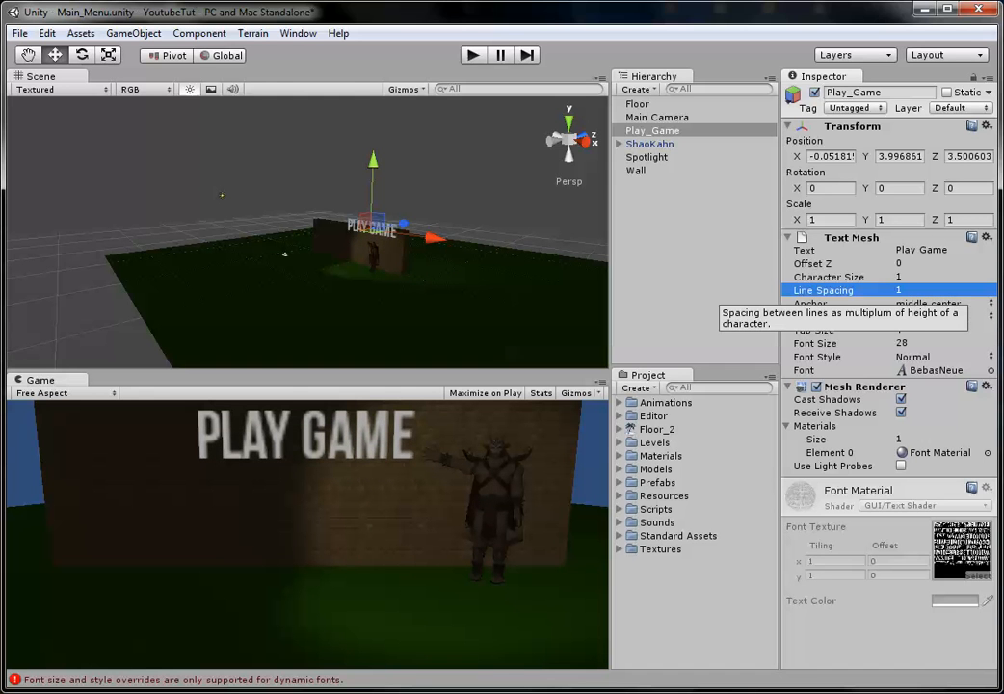
Step: Set the font style of the Play_Game text to Bold
click(930, 357)
click(930, 392)
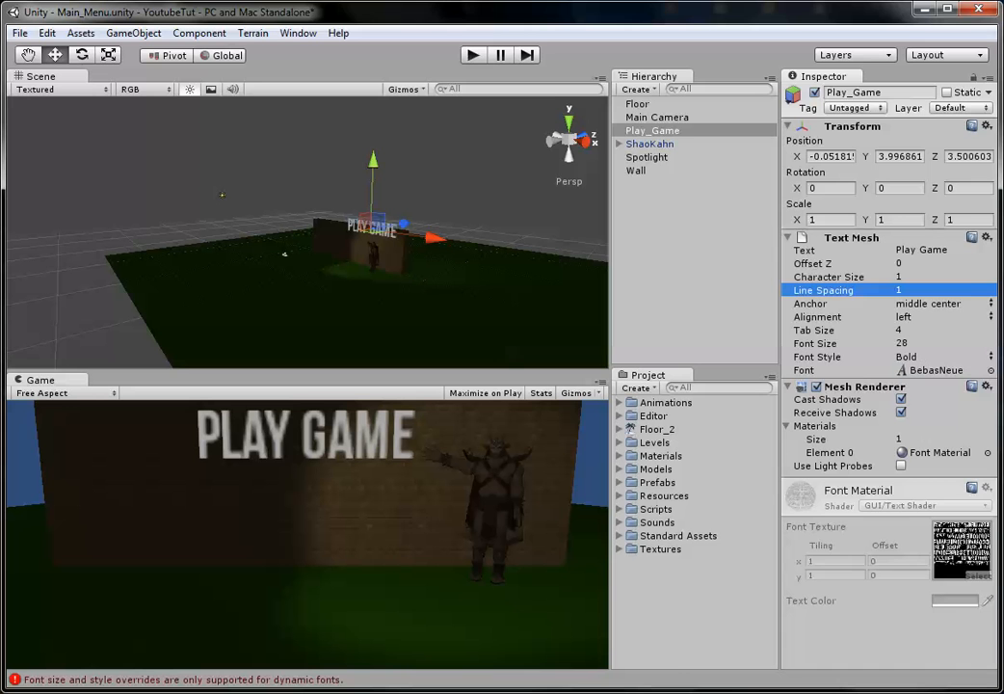
Step: Inspect the BebasNeue Font Material in the Textures folder and save the Main_Menu scene
click(619, 548)
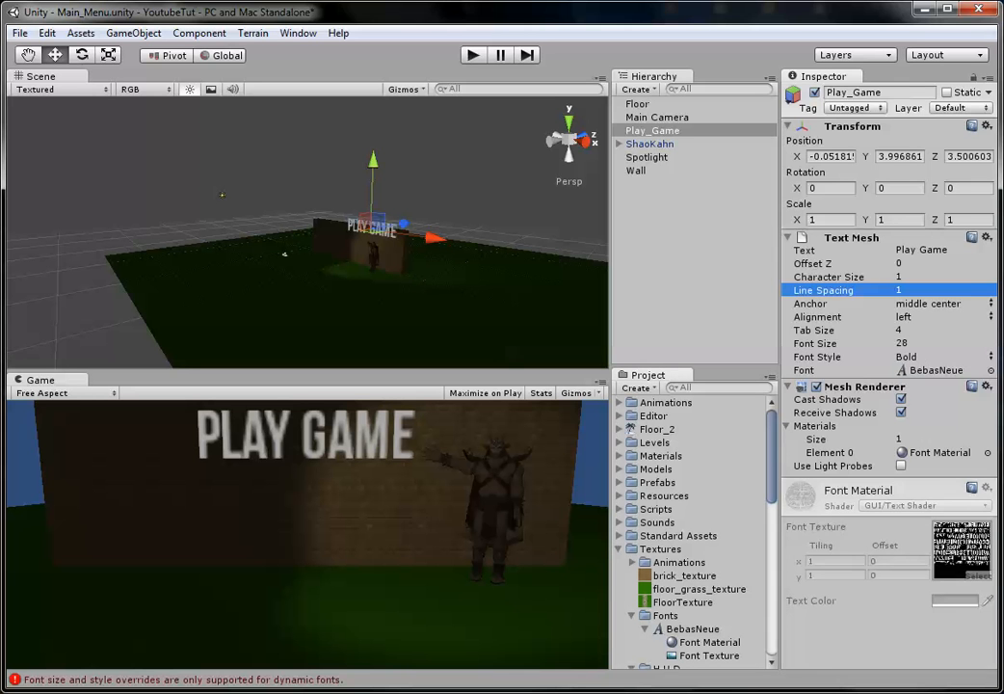
click(710, 642)
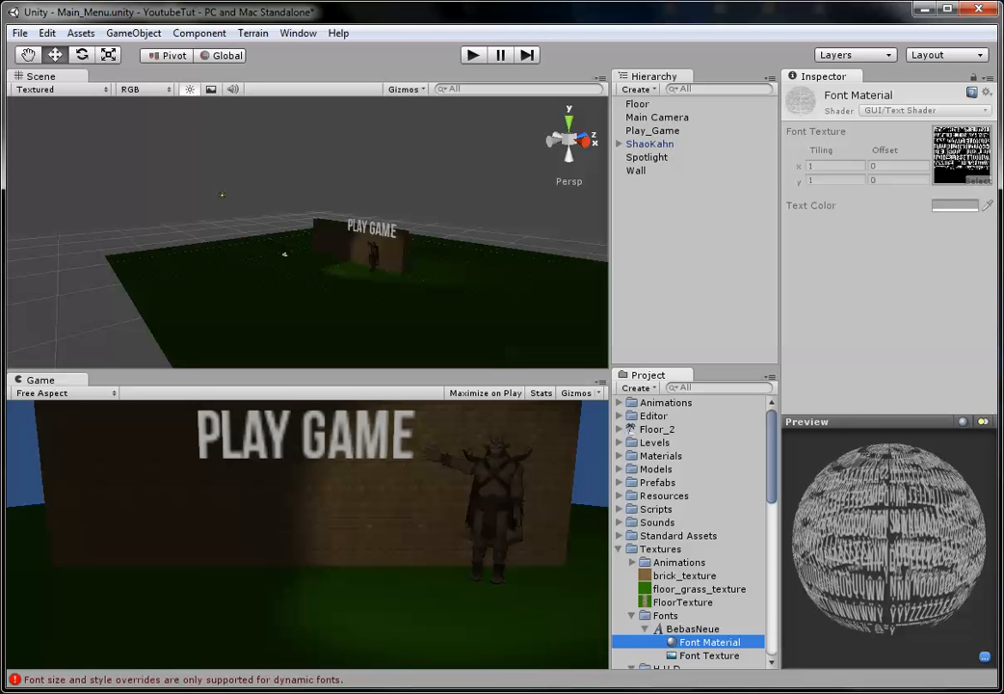
click(619, 548)
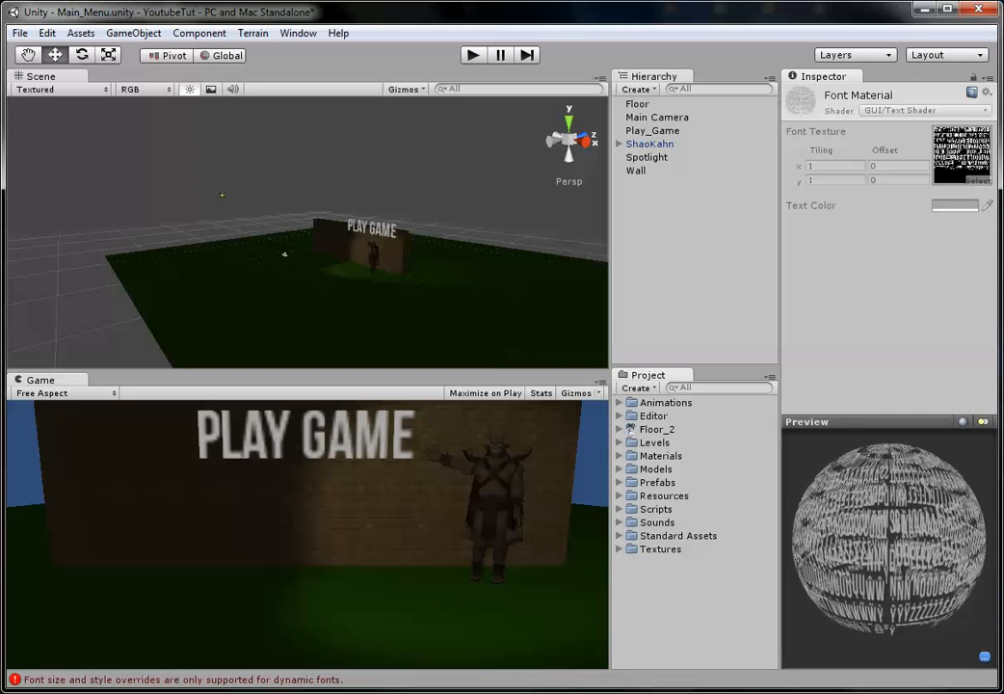
drag(435, 177, 274, 161)
key(ctrl+s)
Step: Create a JavaScript named Main_Menu in the Huds folder under Scripts and open it in Notepad++
click(619, 509)
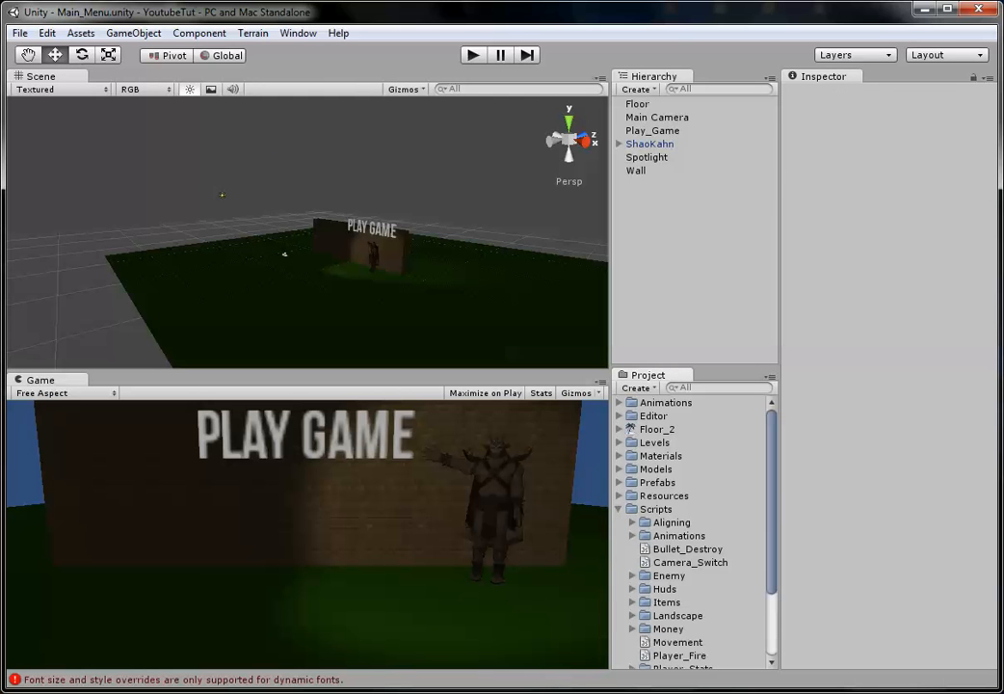
click(633, 589)
click(665, 589)
right_click(665, 590)
mouse_move(732, 602)
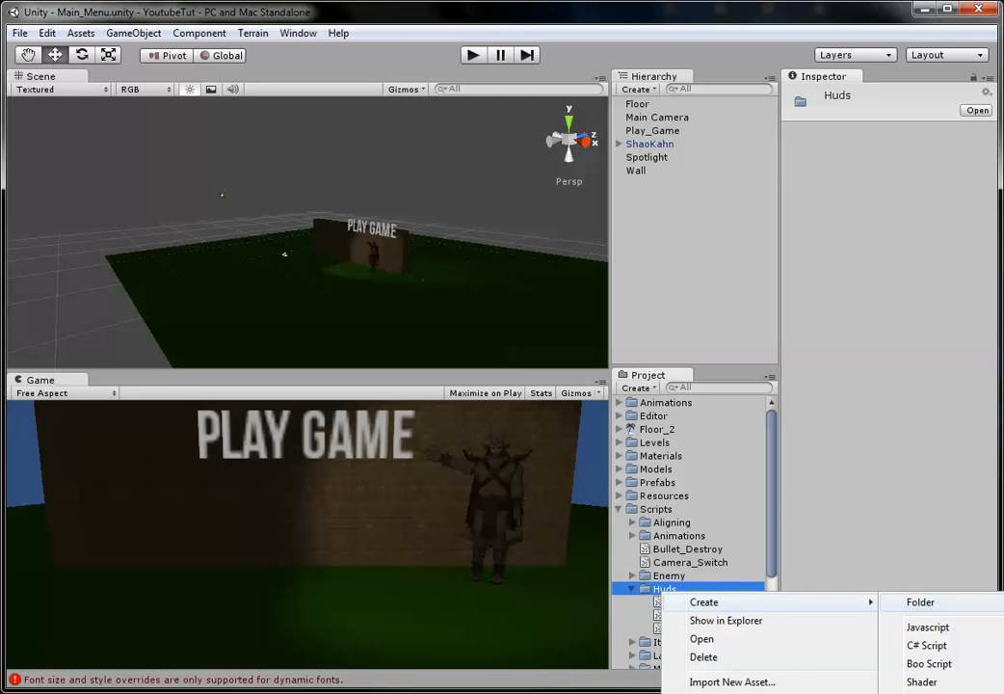
click(928, 627)
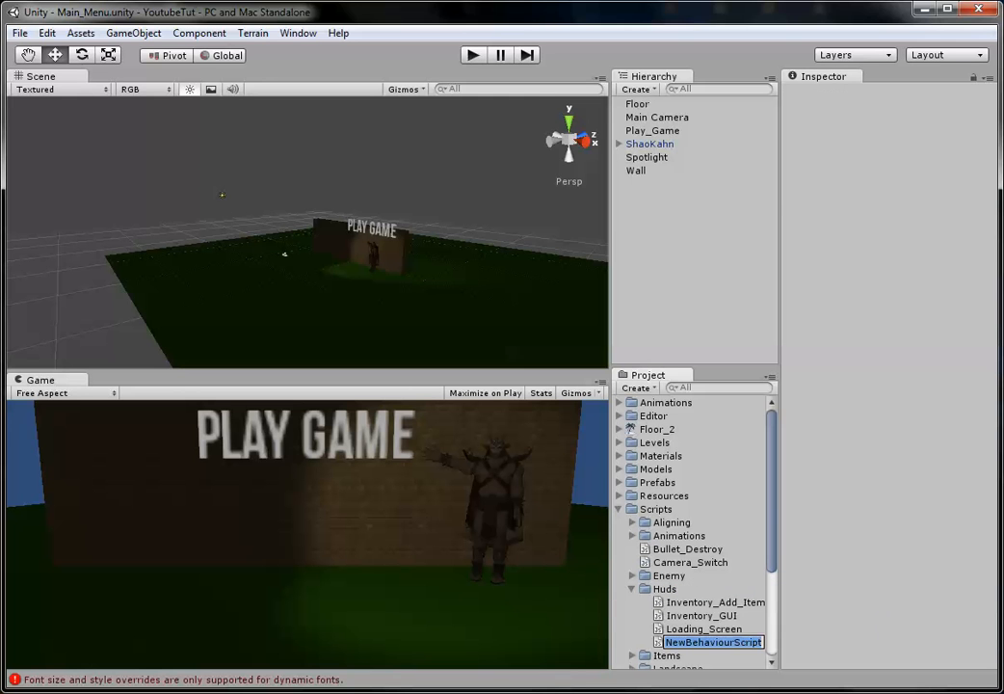
text(Main_Menu)
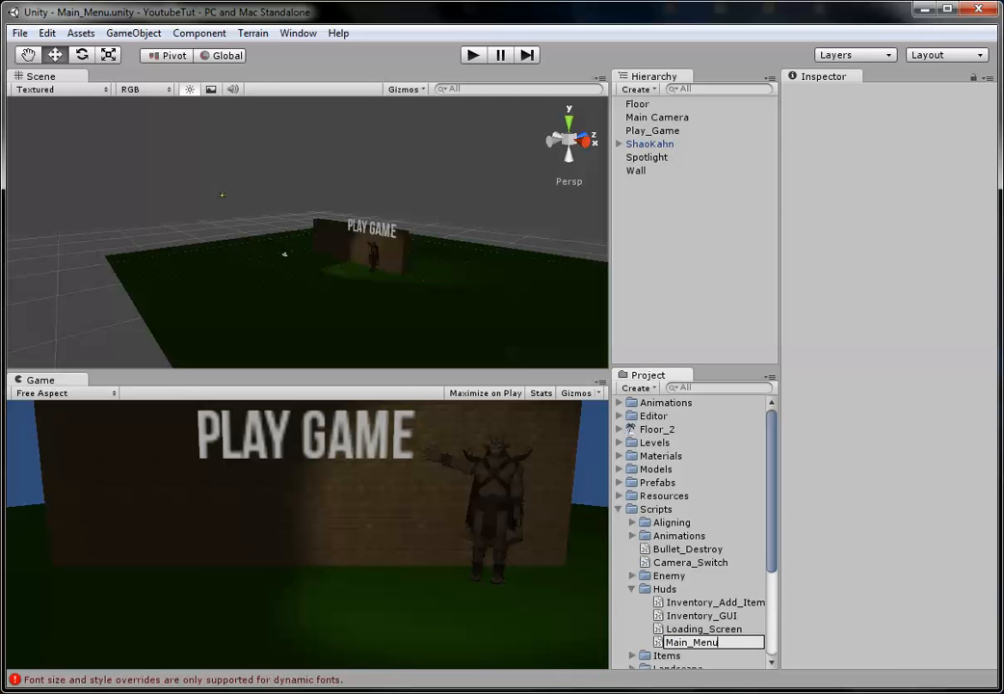
key(Return)
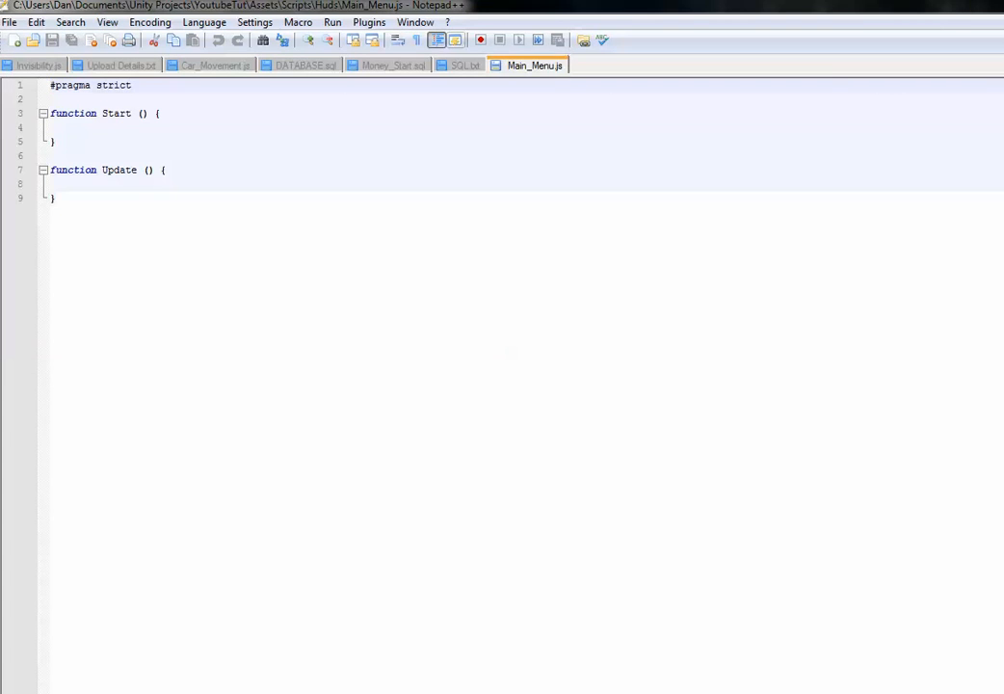
Step: Close all open documents except Main_Menu.js
drag(511, 5, 555, 88)
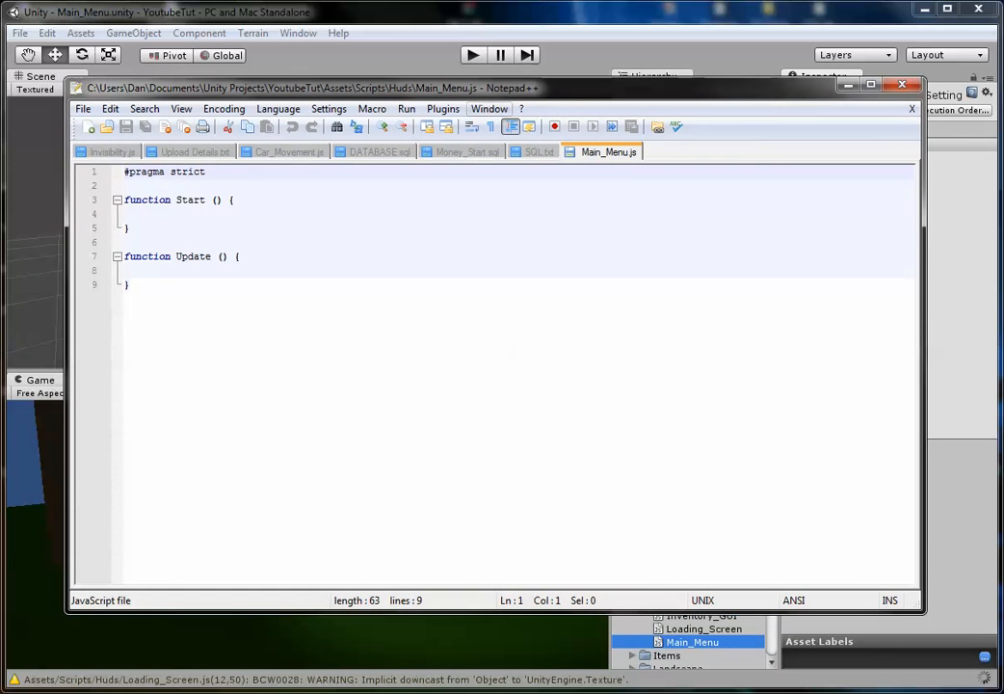
right_click(608, 152)
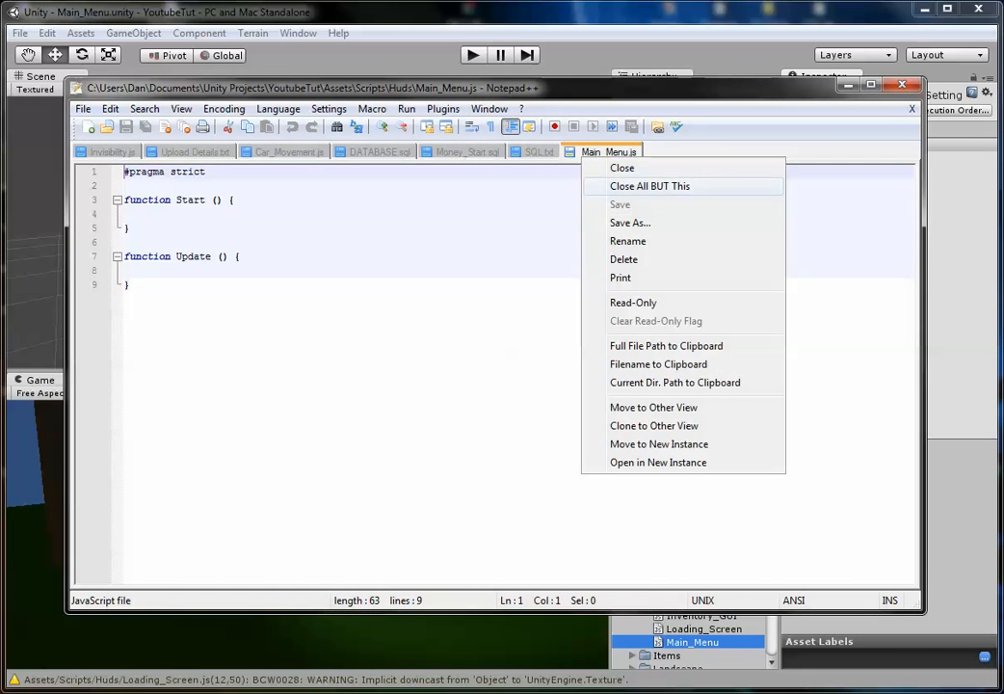
click(608, 183)
Step: Delete the Update function, put the opening brace of Start on its own line and save the script
click(126, 270)
drag(129, 284, 130, 227)
key(BackSpace)
click(229, 199)
key(Return)
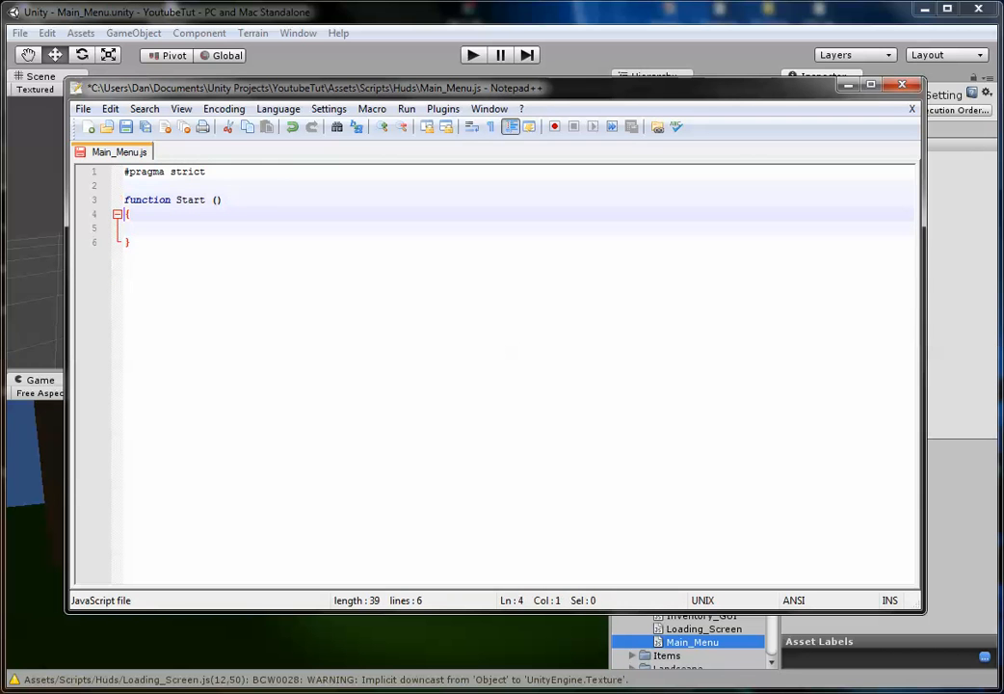
key(ctrl+s)
Step: Rename the Start function to OnMouseDown and save the script
drag(280, 88, 535, 92)
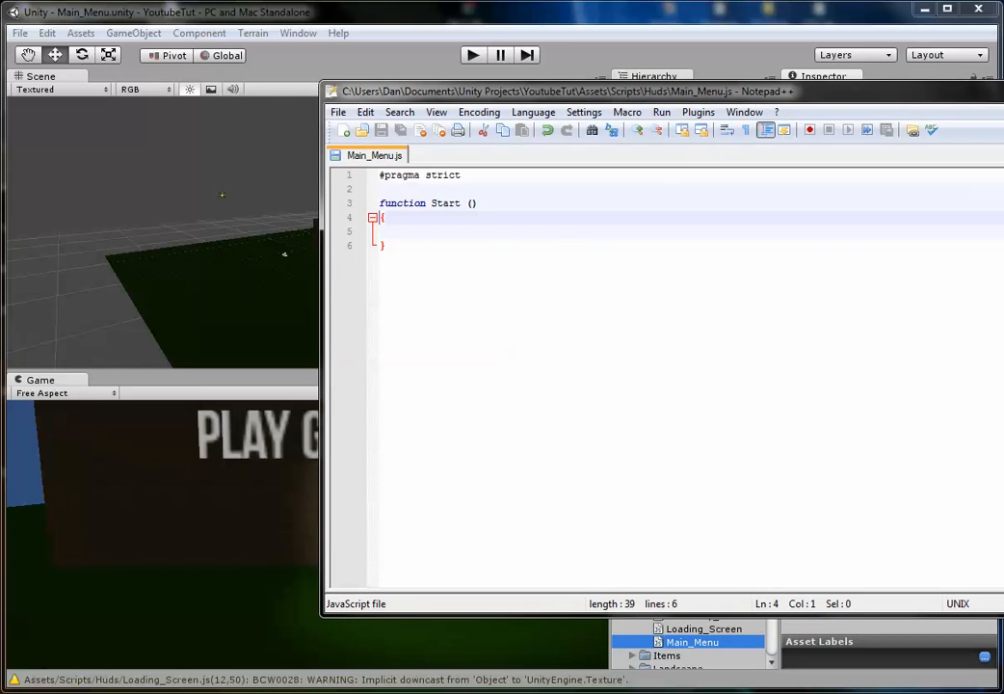
double_click(449, 203)
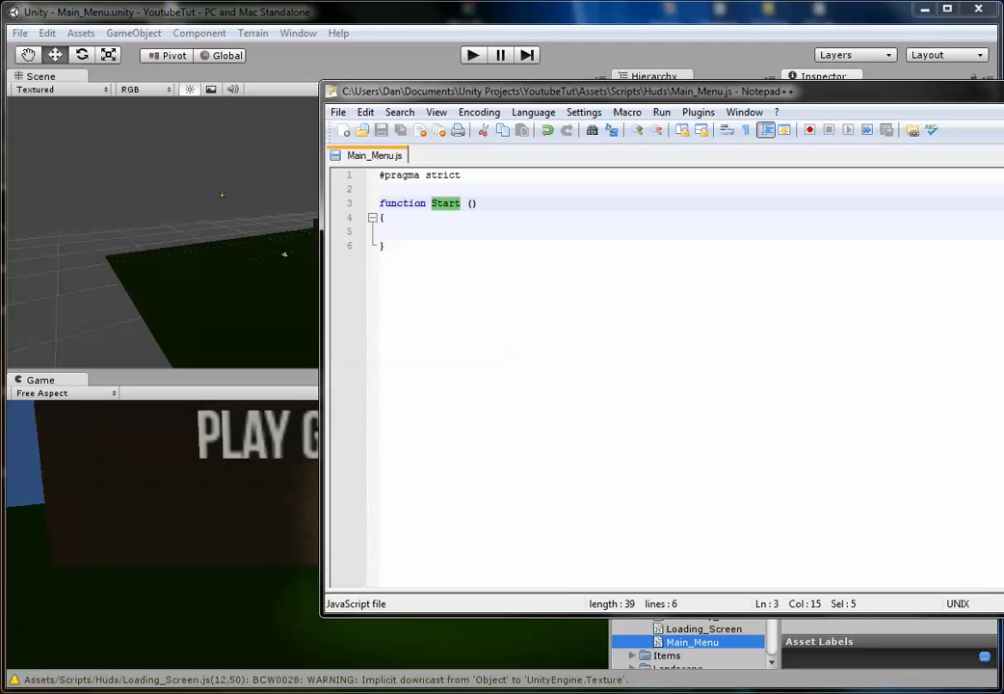
text(OnMouse)
text(Click)
key(BackSpace)
key(BackSpace)
key(BackSpace)
key(BackSpace)
key(BackSpace)
text(Down)
key(ctrl+s)
Step: Begin an indented Application.LoadLevel(" call inside the OnMouseDown function body
click(381, 231)
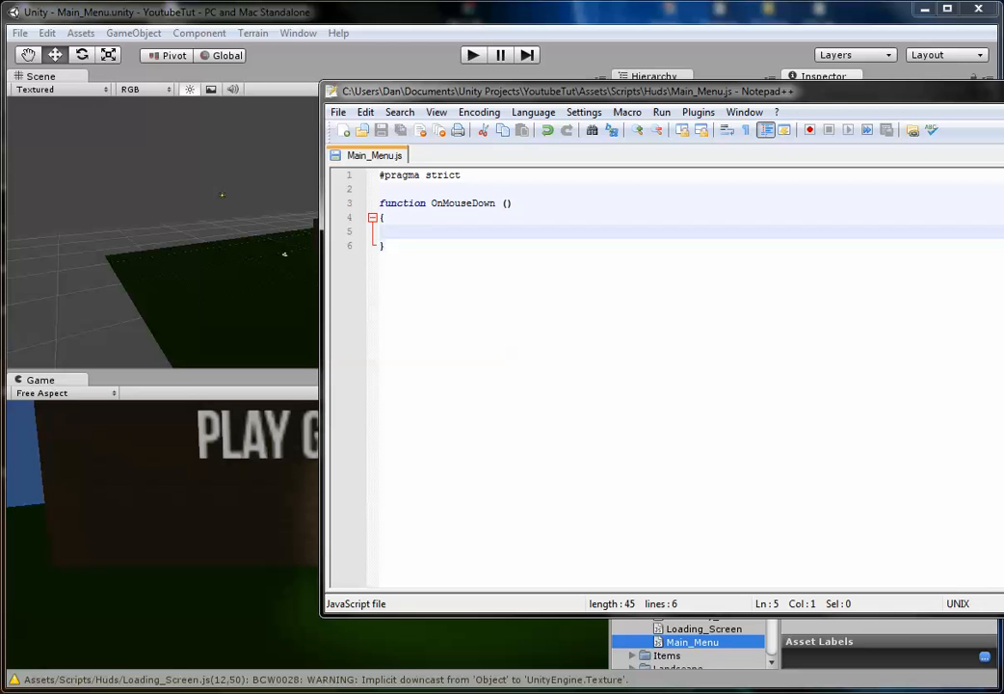
key(Tab)
key(ctrl+s)
text(Ap)
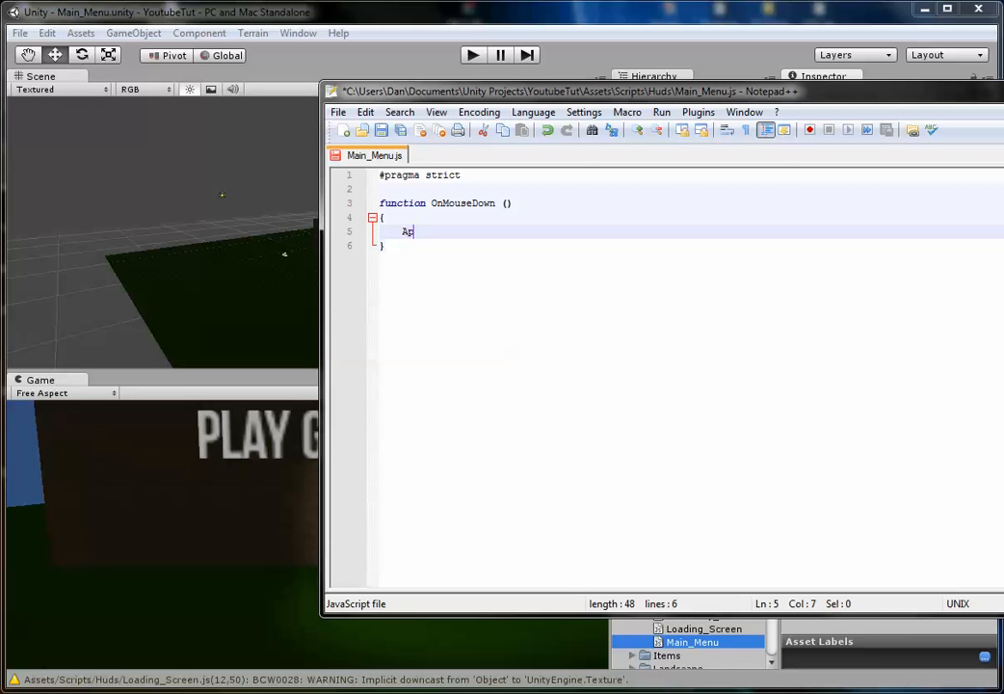
text(plication.Loa)
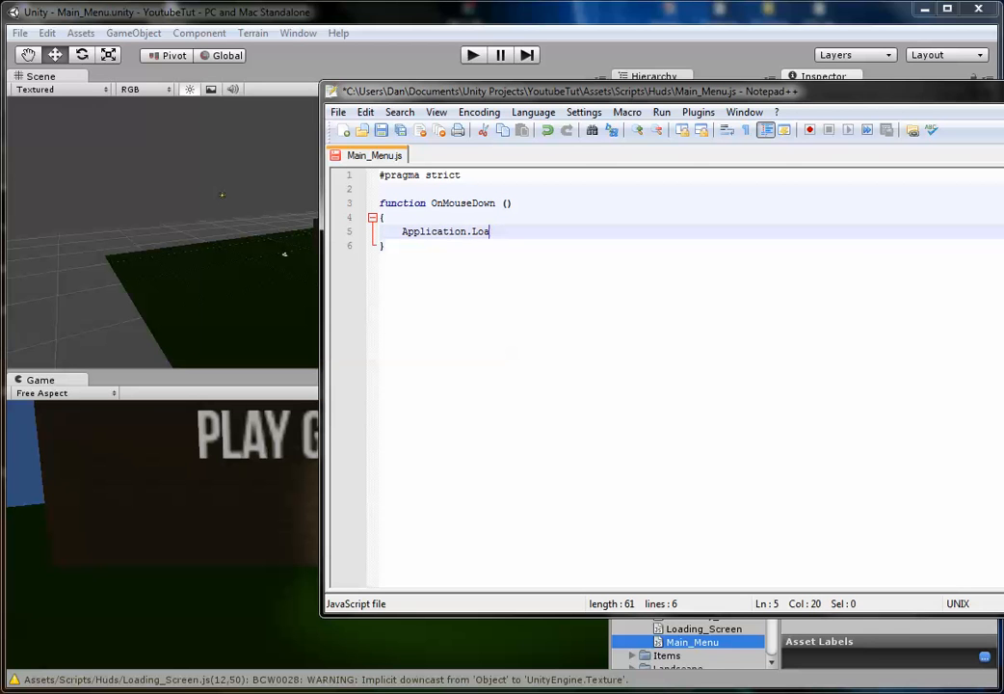
text(dLevel(")
Step: Copy the Level_1 scene name from Unity's Levels folder, complete the call as Application.LoadLevel("Level_1"); and save the script
drag(675, 92, 110, 97)
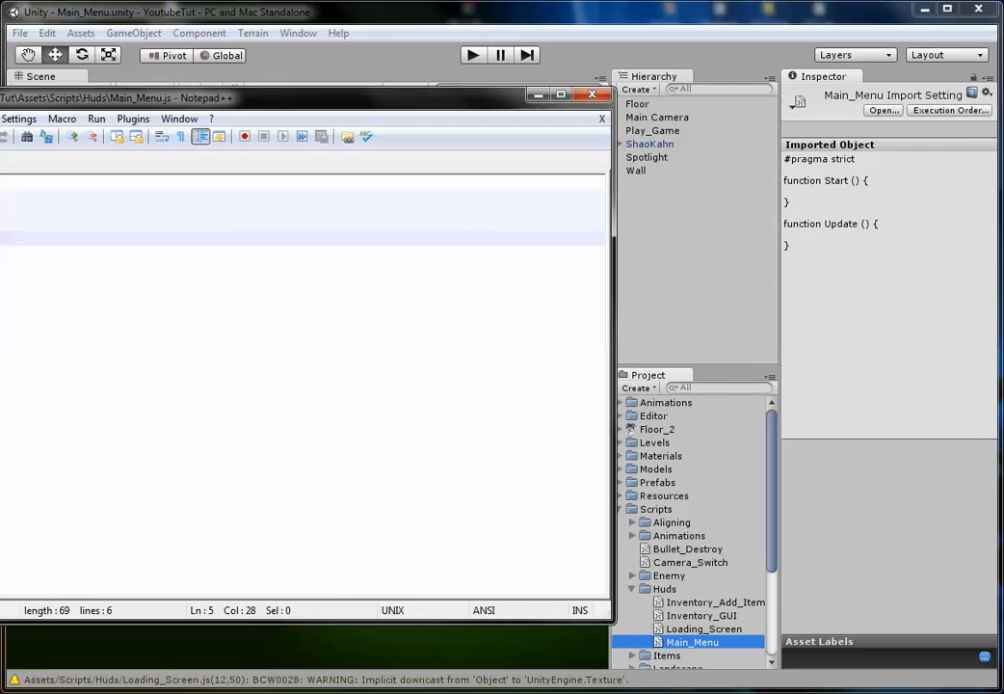
click(619, 442)
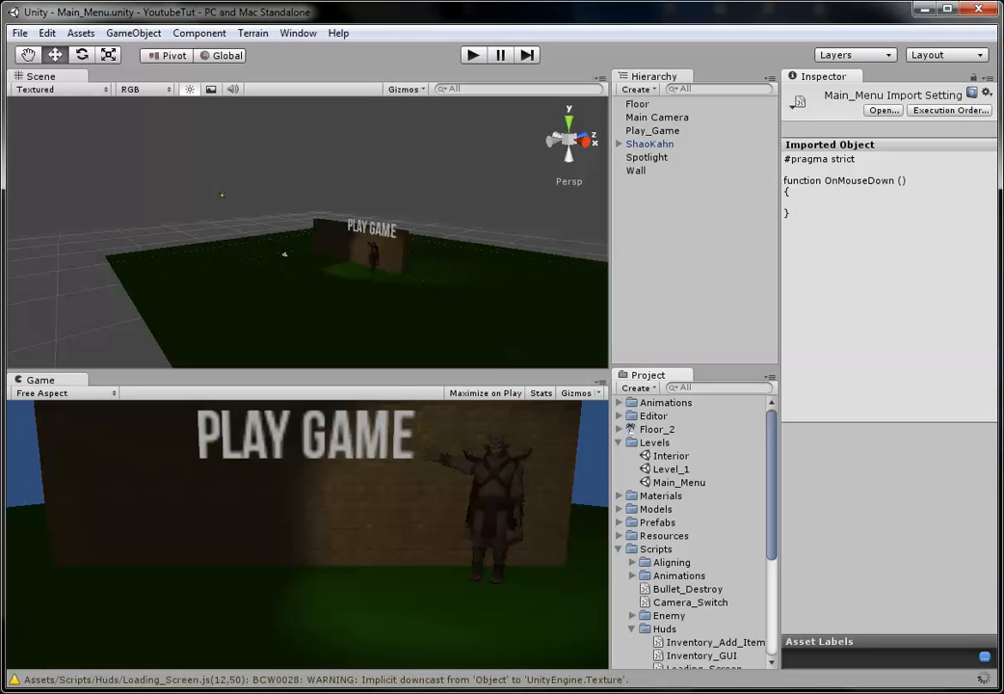
click(671, 468)
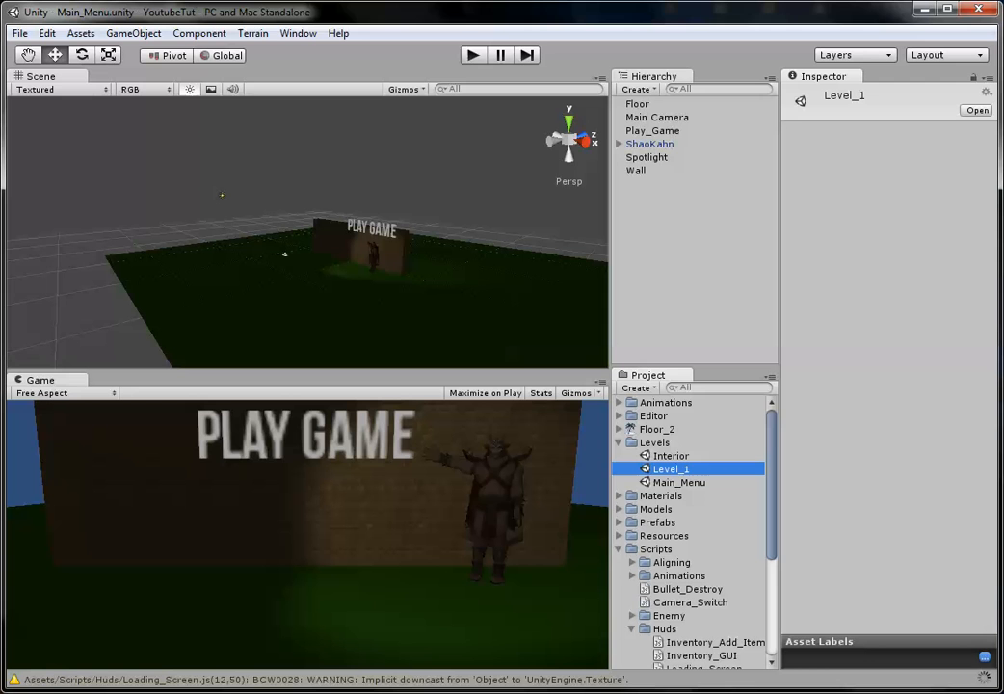
key(F2)
key(ctrl+c)
key(alt+Tab)
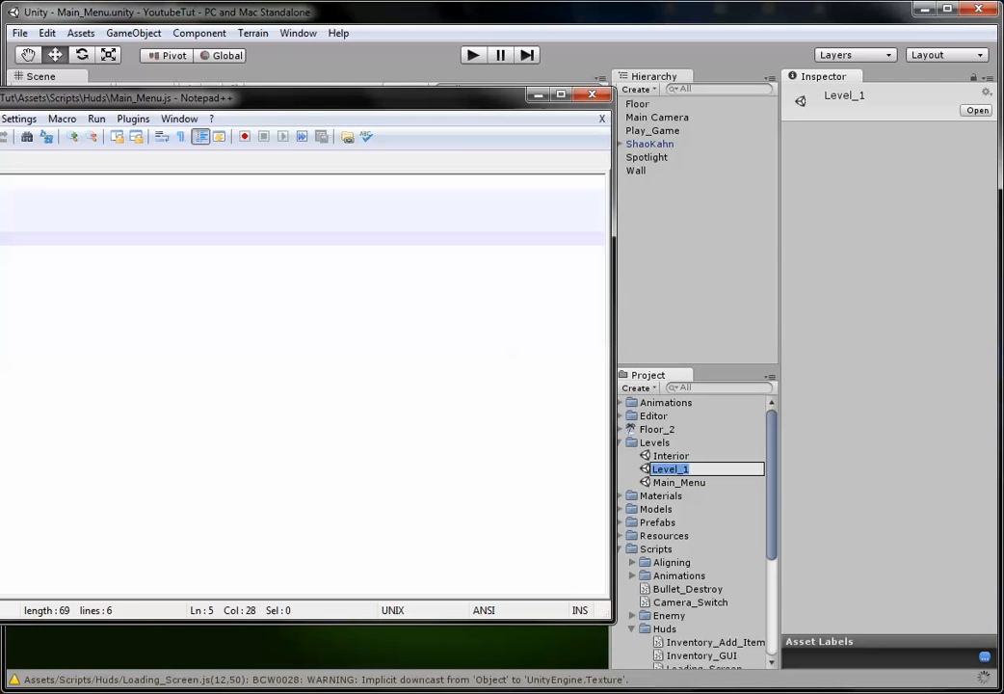
key(ctrl+v)
text("))
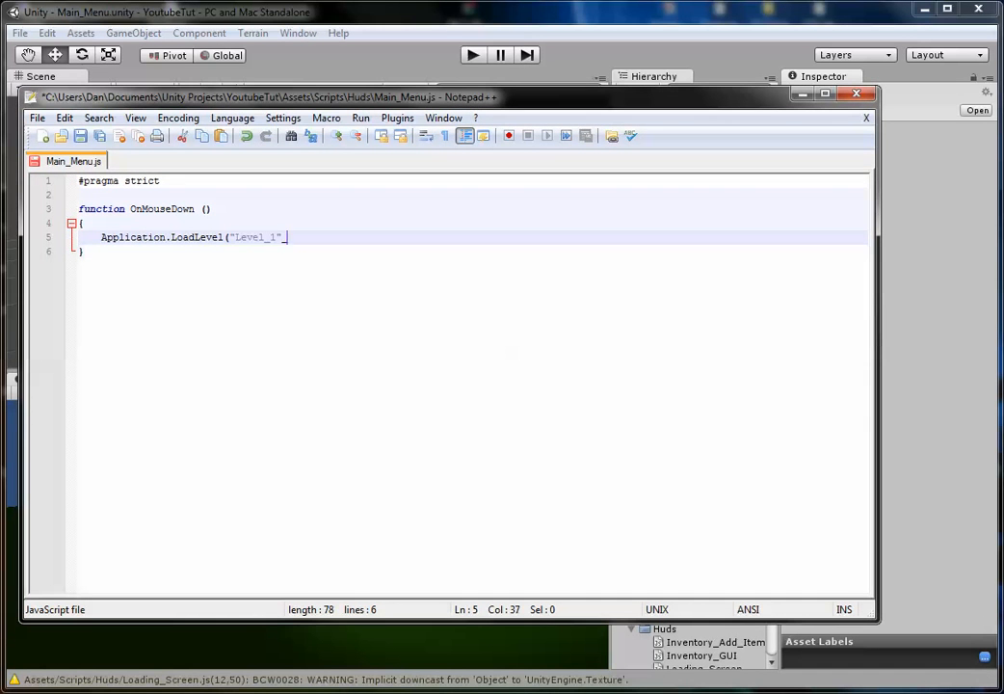
key(BackSpace)
text();)
key(ctrl+s)
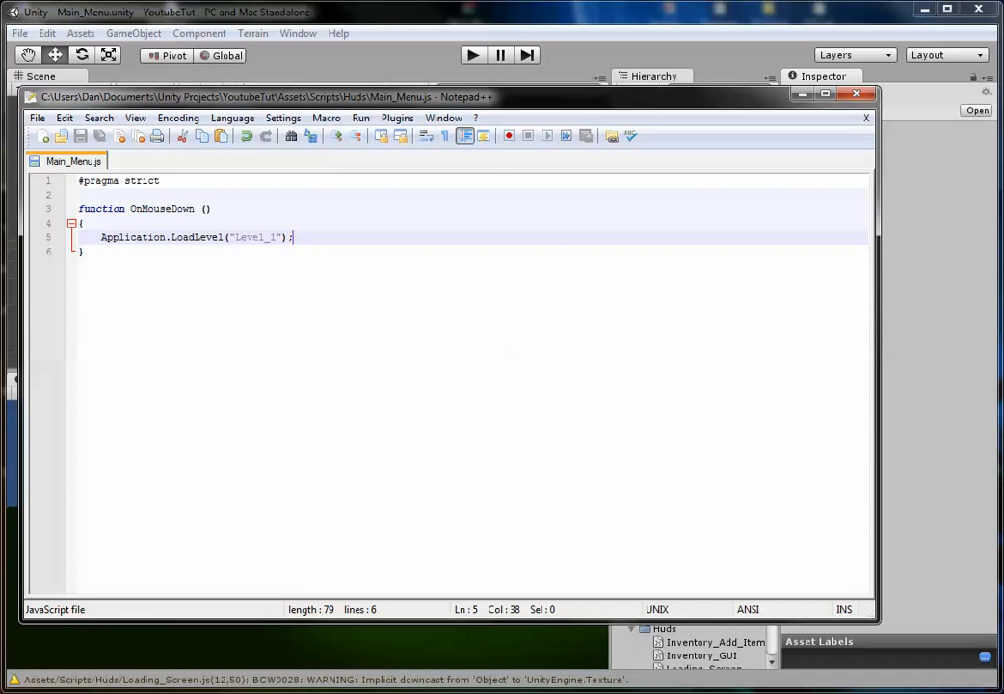
Step: Switch to Unity and attach the Main_Menu script from the Huds folder to the Play_Game text object
key(alt+Tab)
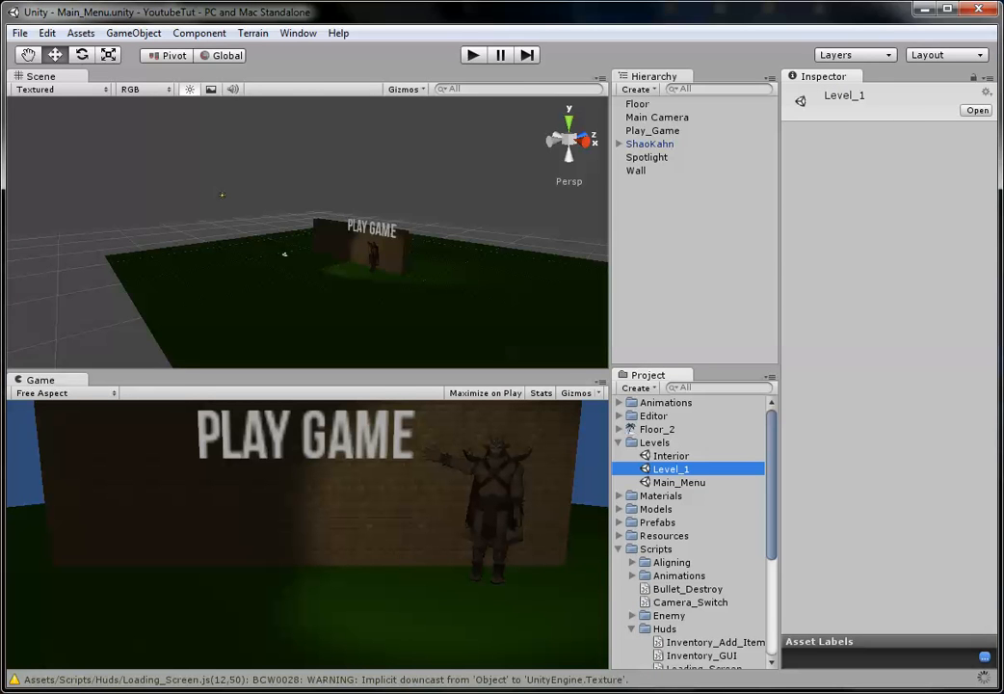
click(653, 130)
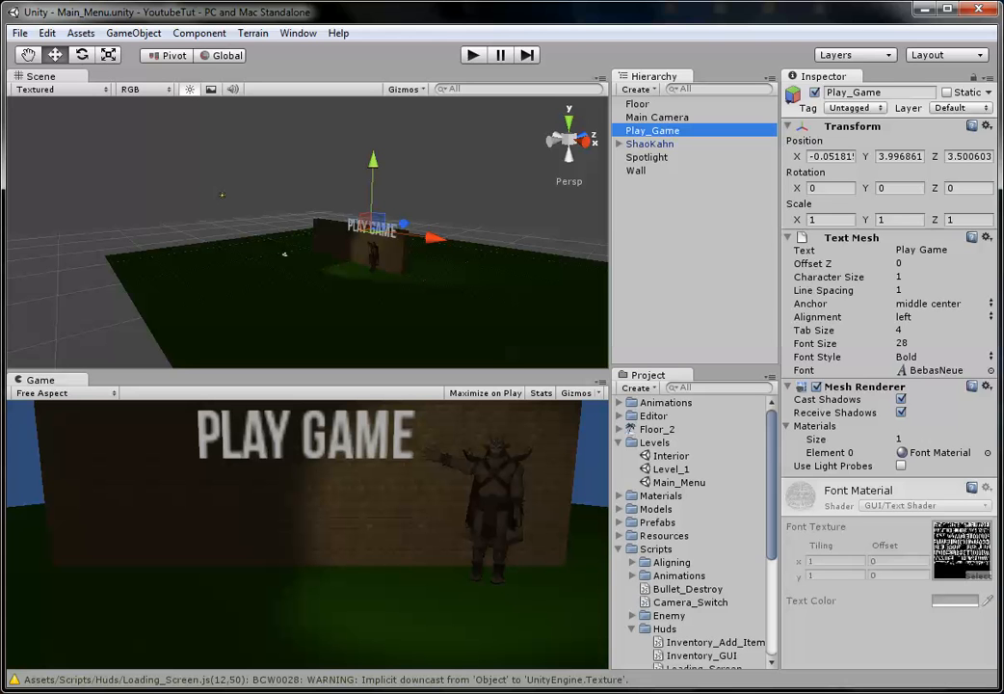
scroll(694, 531, down, 5)
drag(692, 582, 886, 486)
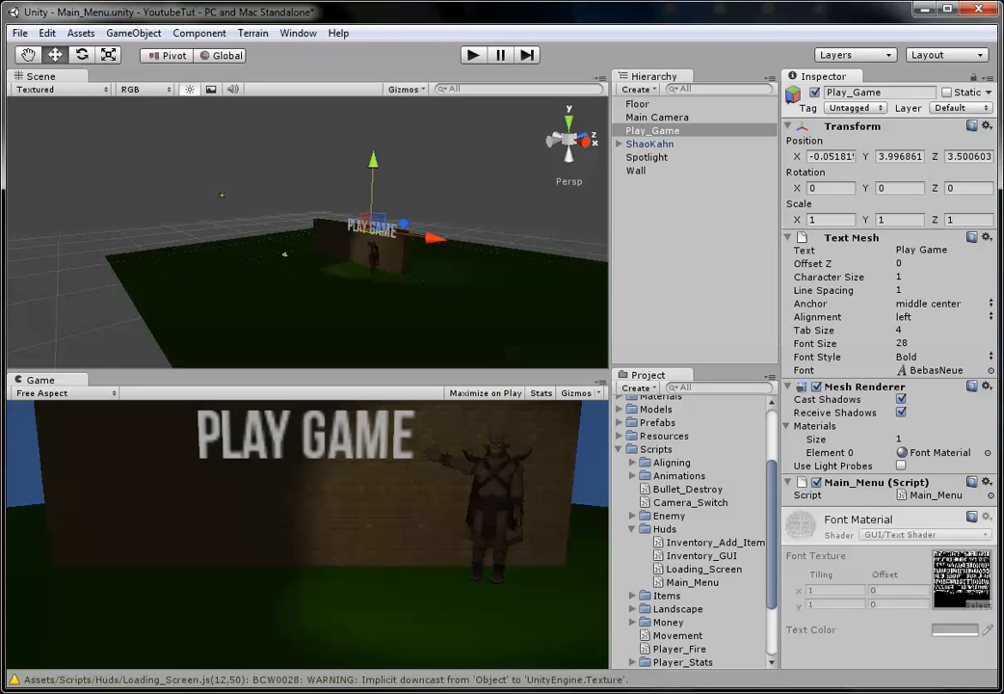
Step: Test the scene in play mode while moving the Play_Game text along Z to about -3.84, stop playing and check the console
key(ctrl+p)
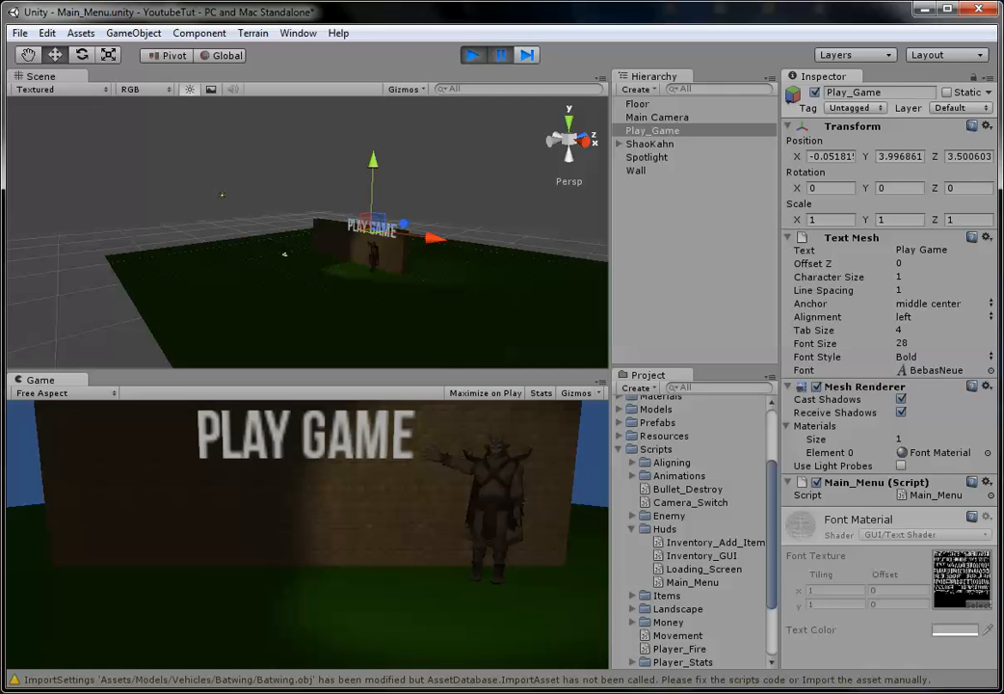
drag(403, 224, 372, 229)
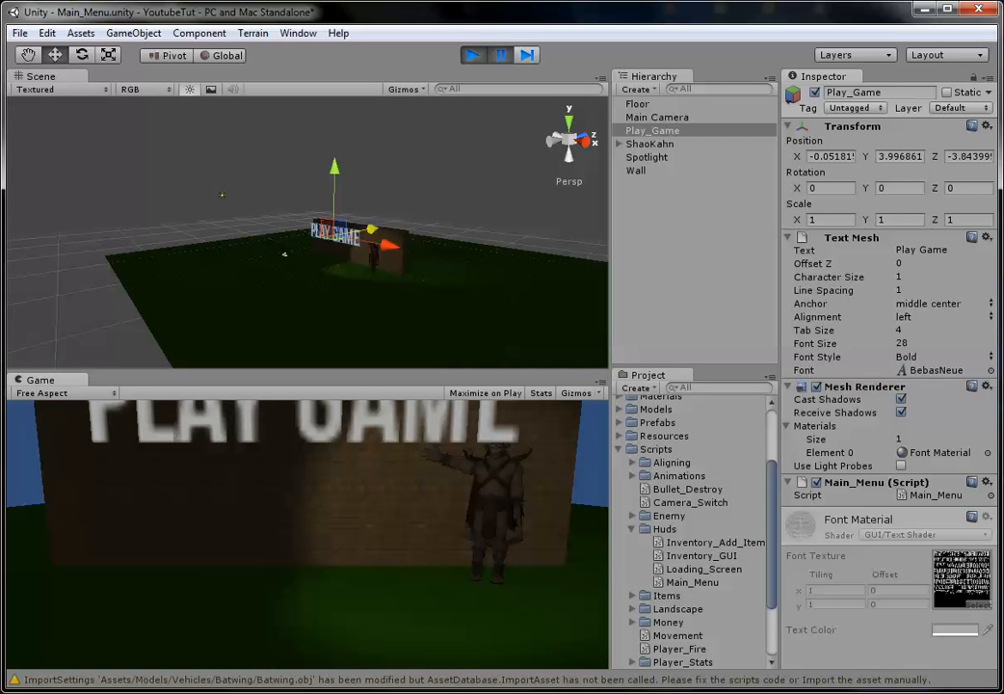
key(ctrl+p)
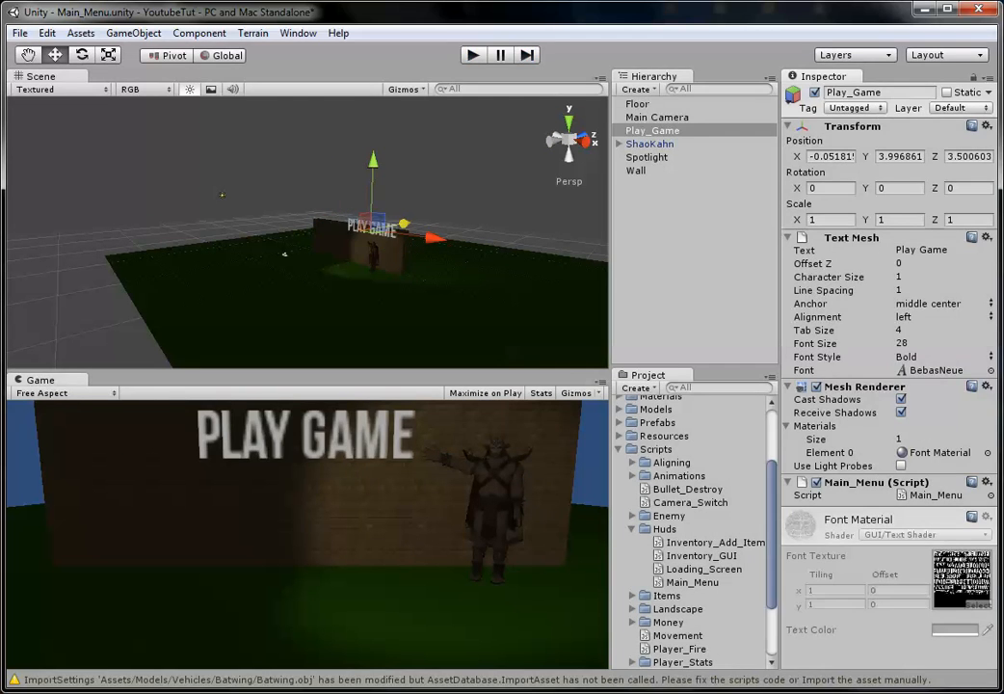
key(ctrl+shift+c)
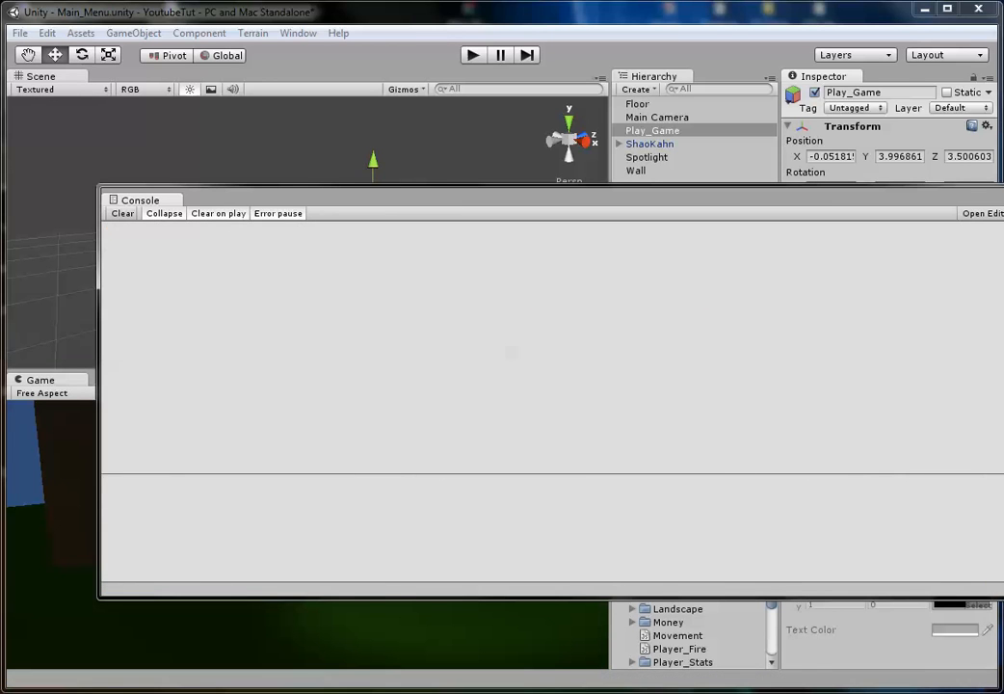
key(alt+F4)
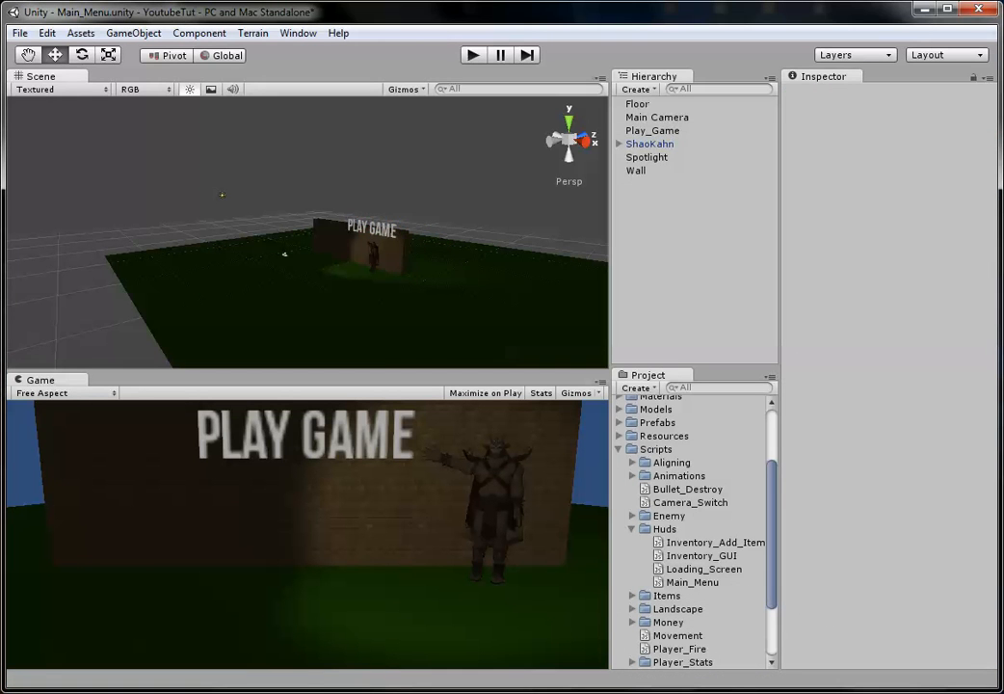
Step: Add a Box Collider component to the Play_Game text object
click(389, 241)
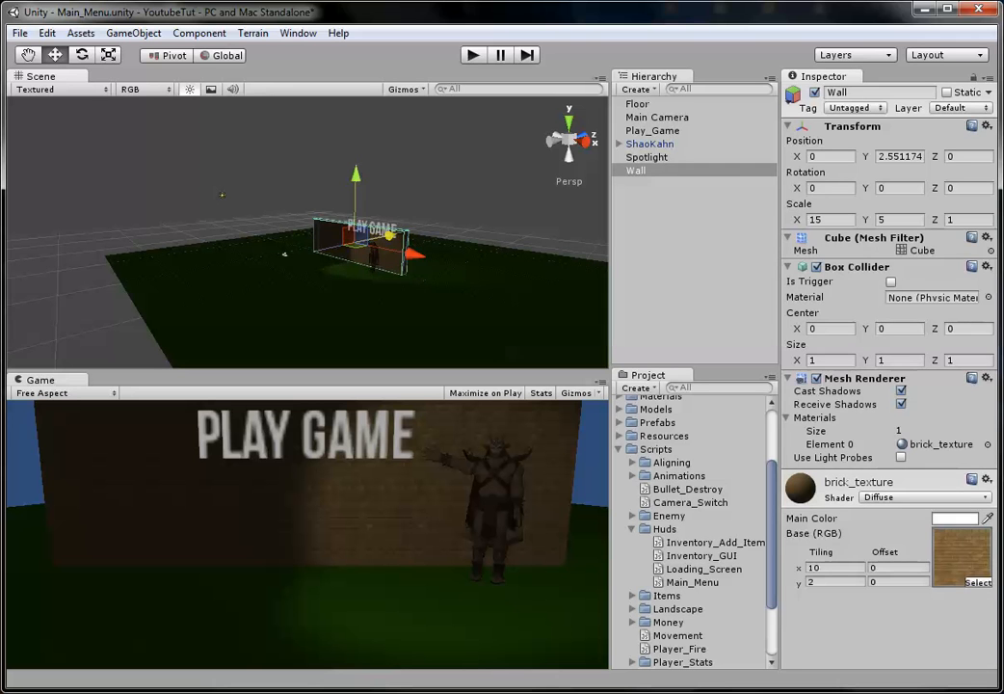
drag(375, 224, 356, 239)
click(653, 130)
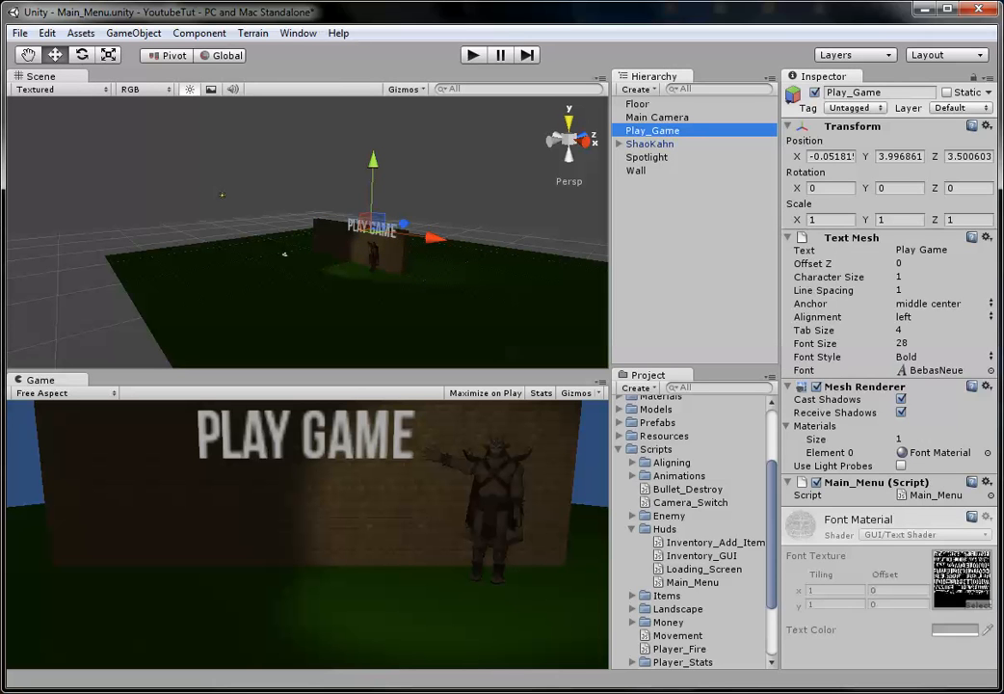
click(134, 33)
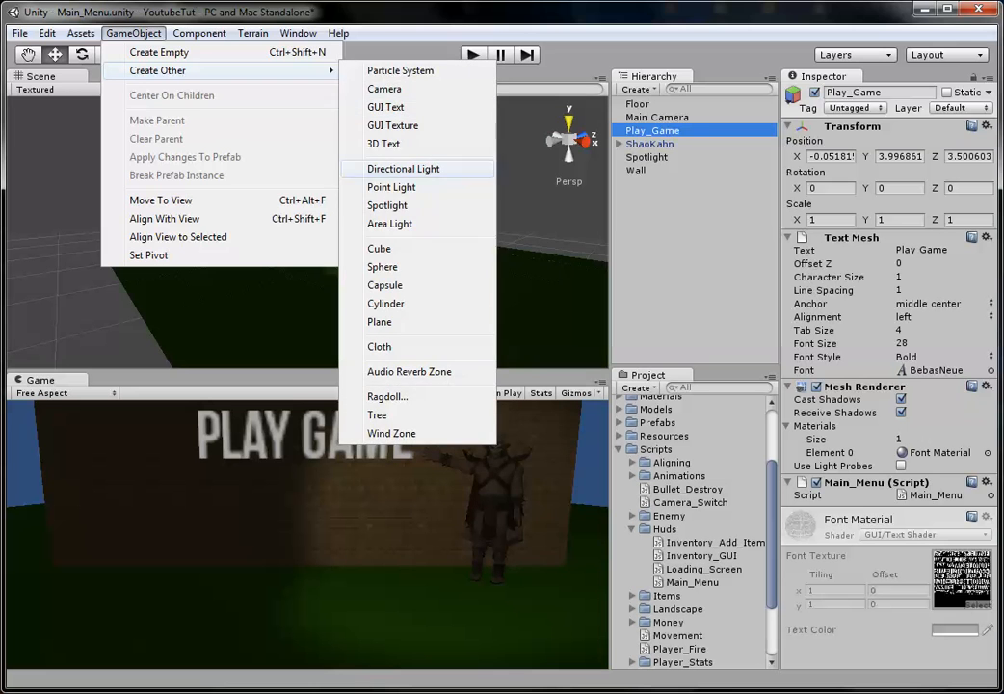
mouse_move(198, 33)
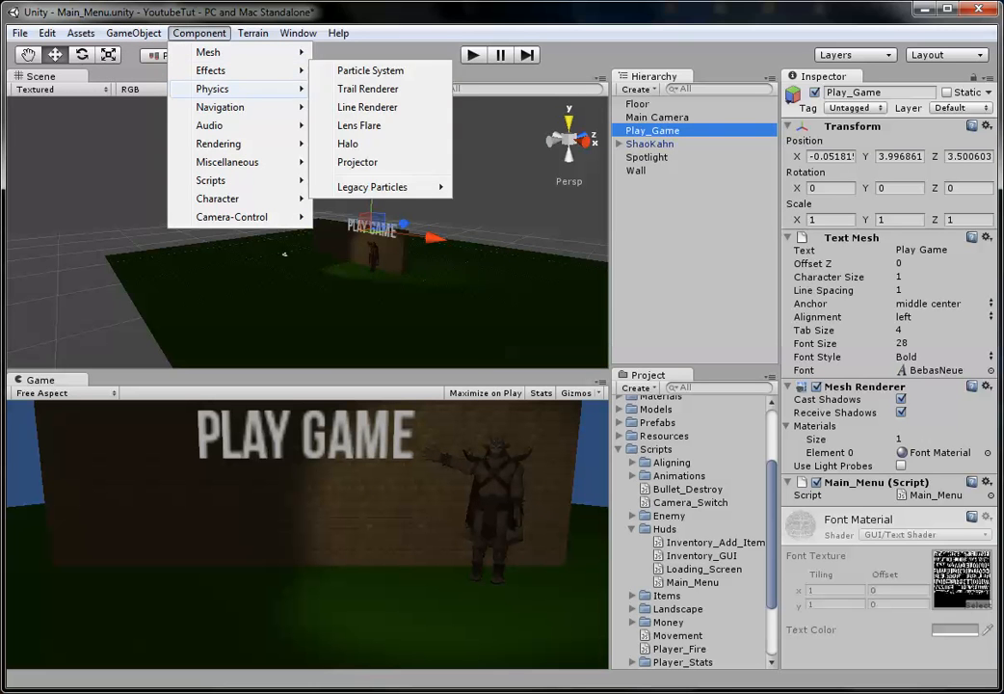
mouse_move(214, 89)
click(363, 132)
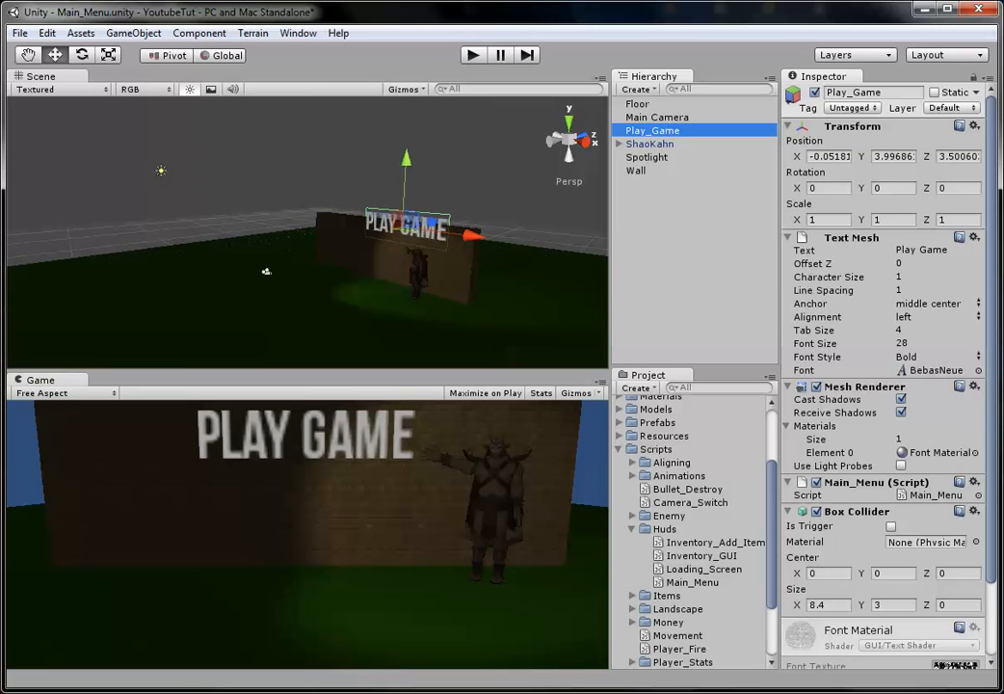
Step: Test the scene in play mode, inspect the font errors in the console, and run and stop the test again
key(ctrl+p)
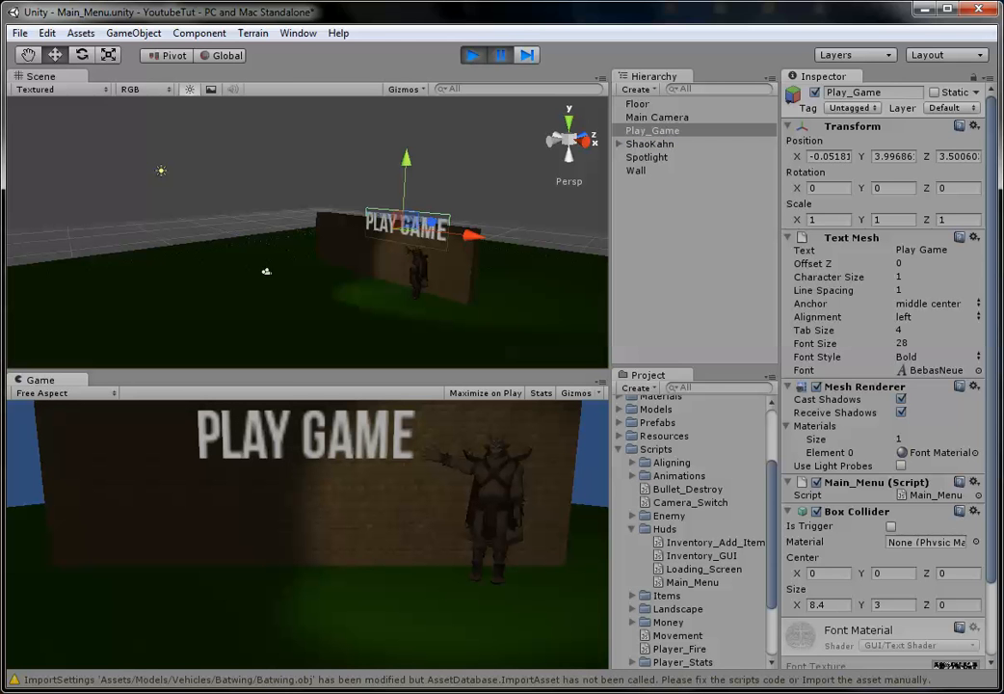
key(ctrl+p)
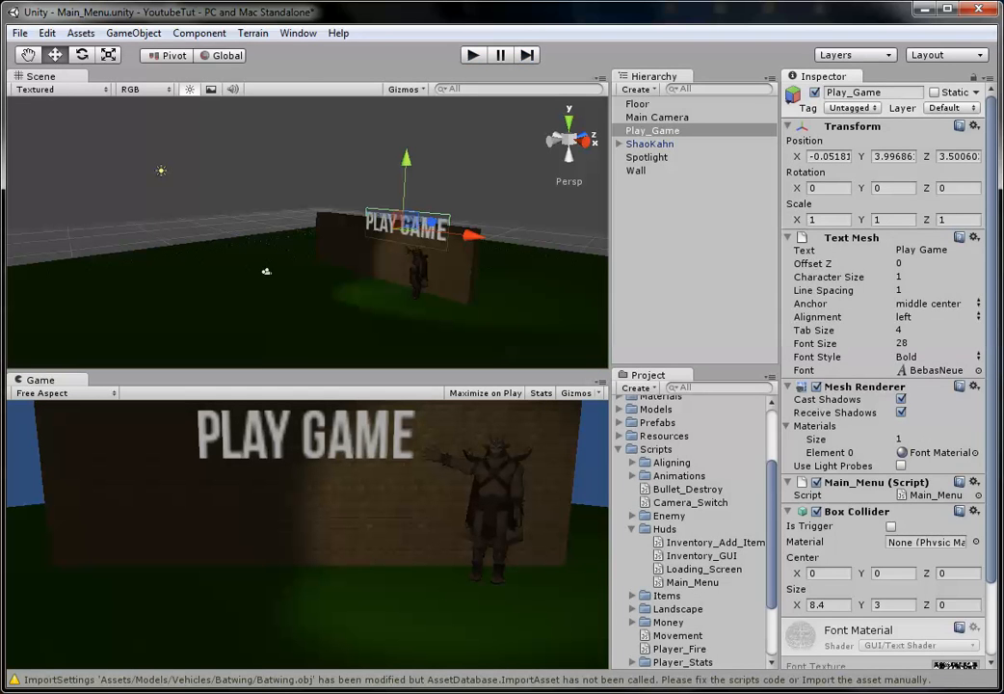
key(ctrl+shift+c)
click(287, 229)
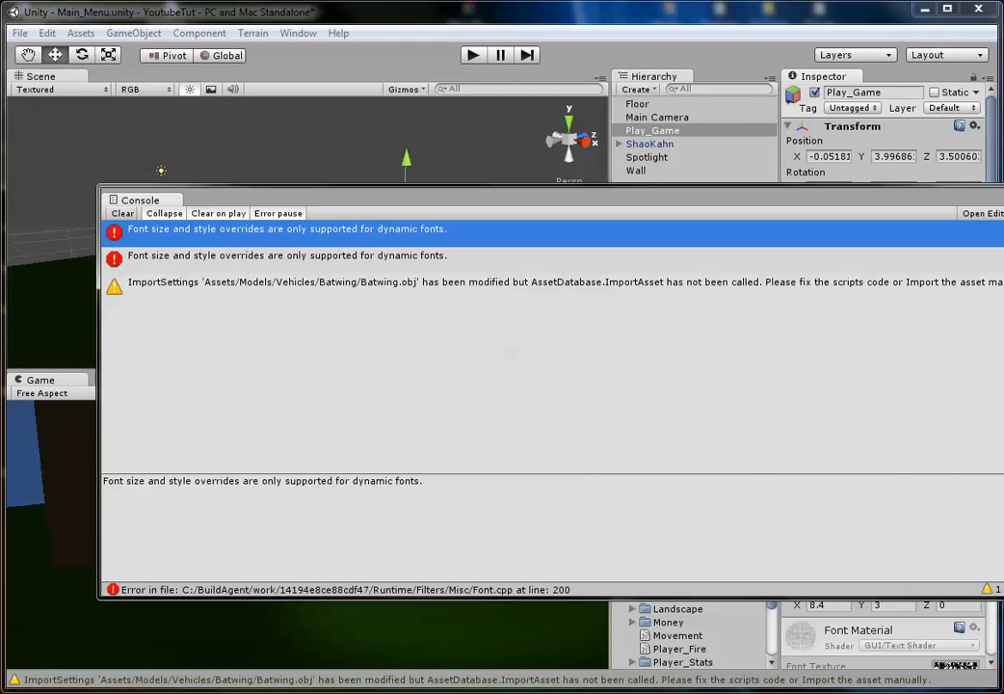
click(288, 256)
key(alt+F4)
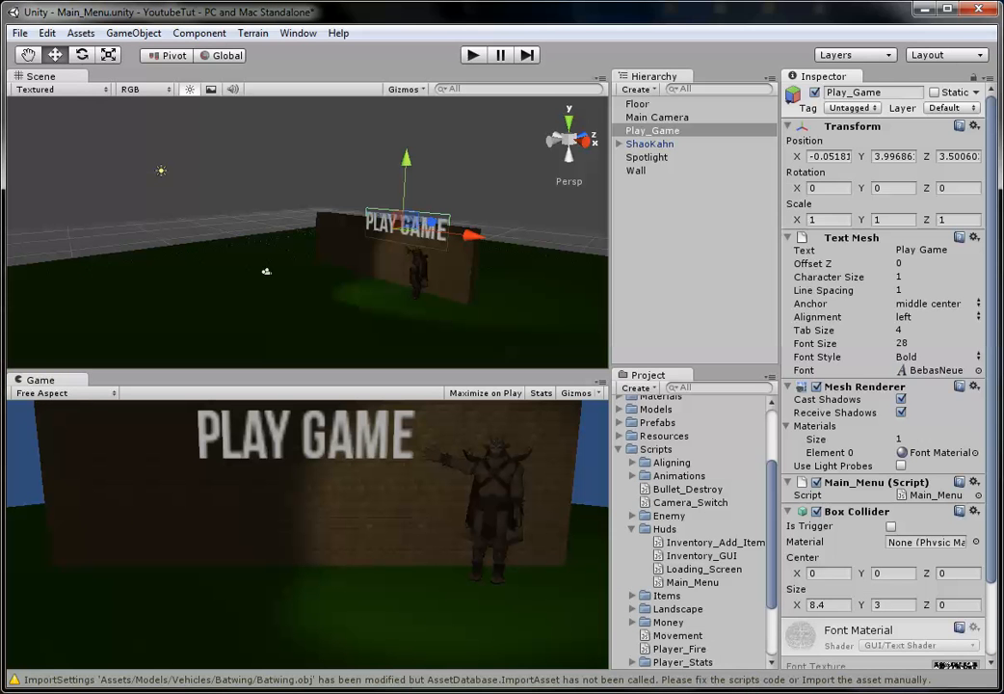
key(ctrl+p)
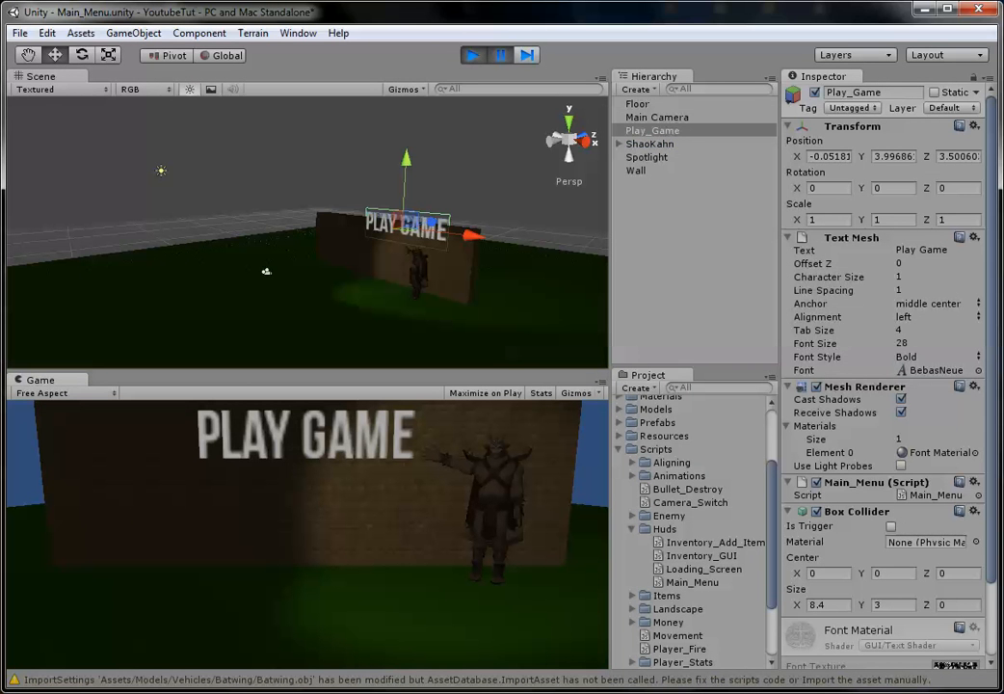
key(ctrl+p)
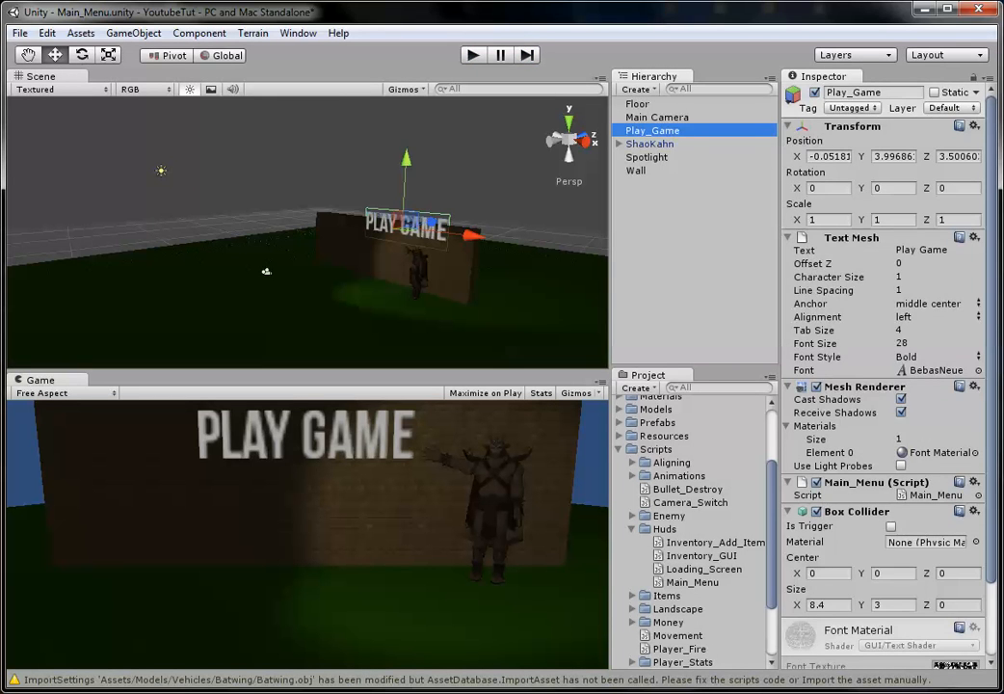
Step: Replace the Play_Game text with a cube moved along X to about -1.22, and attach the Main_Menu script to it
key(Delete)
click(133, 32)
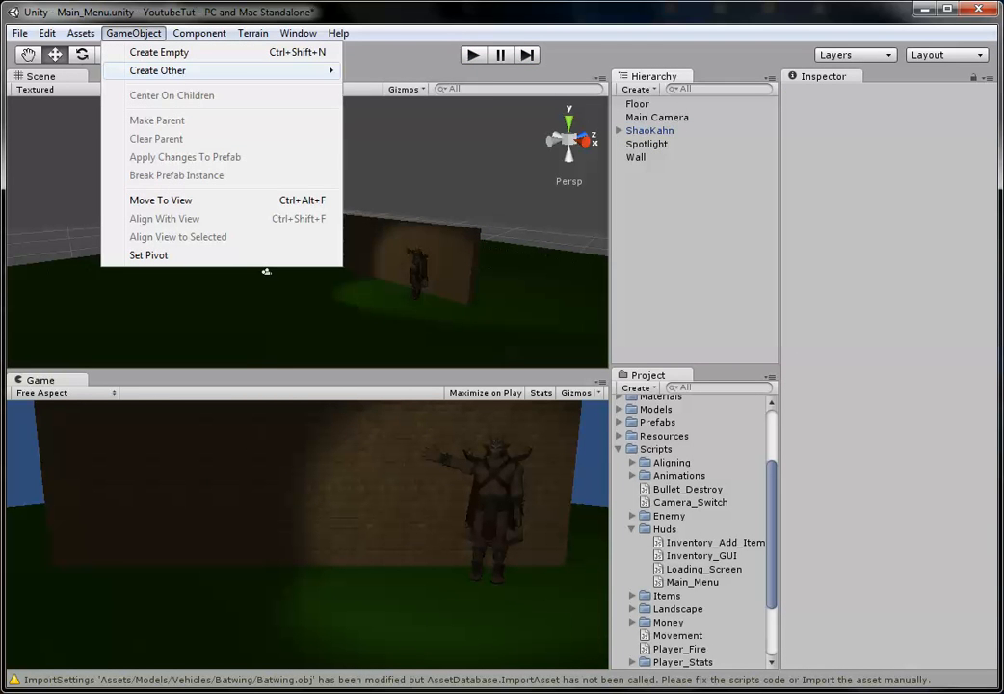
mouse_move(157, 70)
click(379, 248)
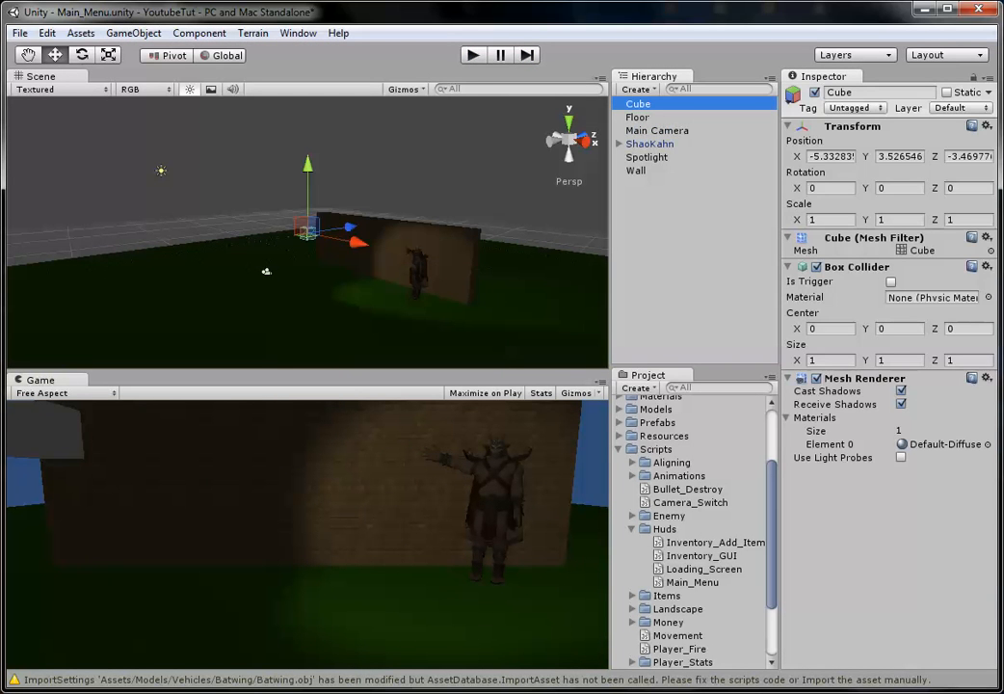
drag(355, 242, 398, 252)
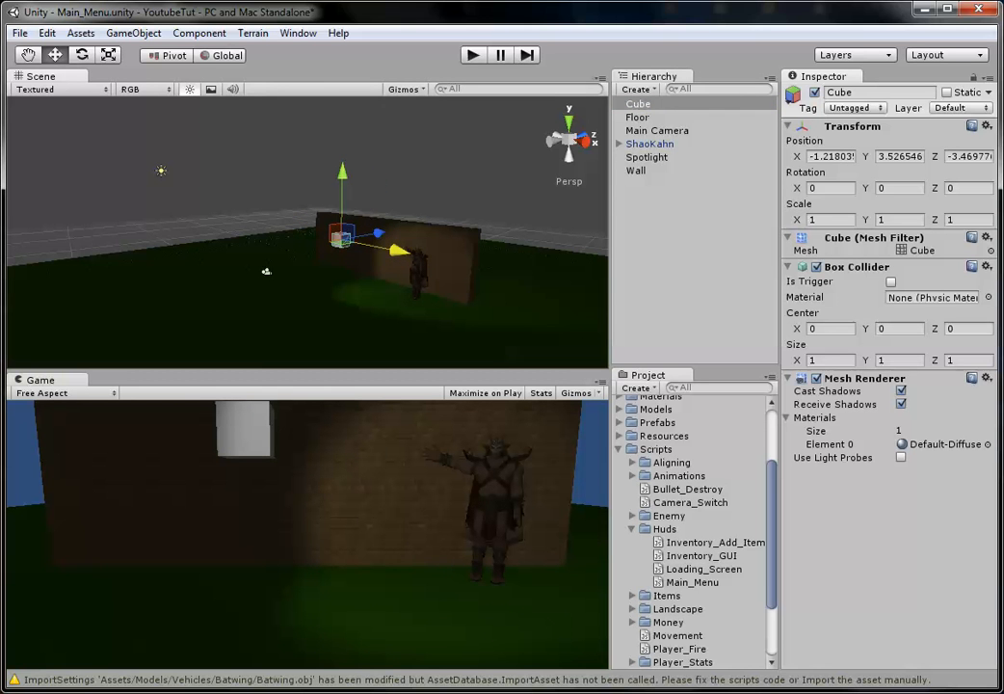
drag(692, 582, 887, 501)
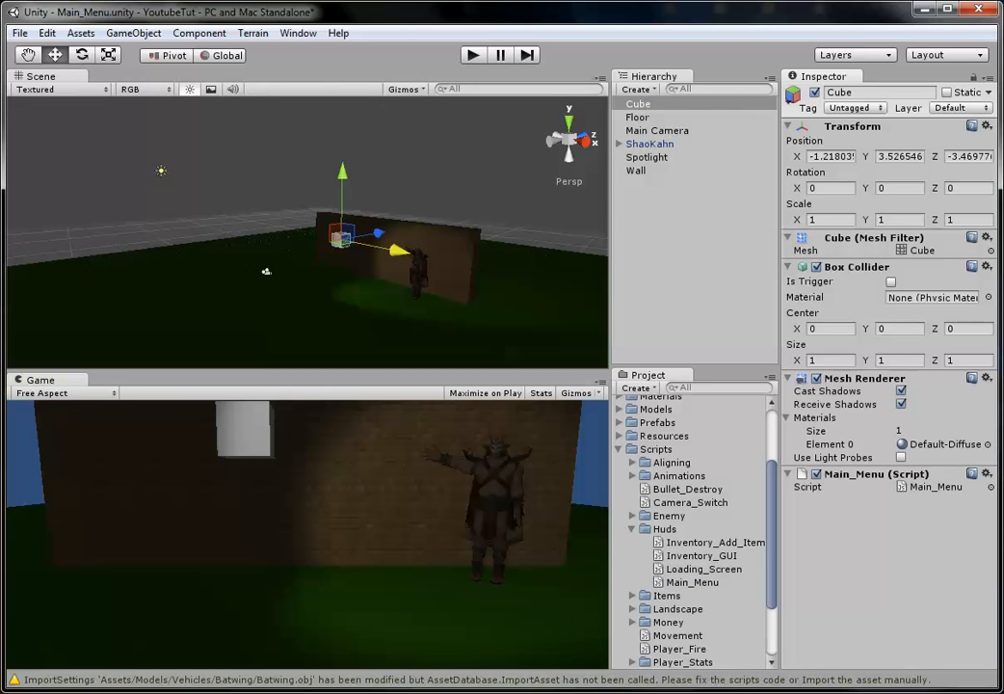
Step: Test in play mode whether the cube loads Level_1, stop playing and save the Main_Menu scene
key(ctrl+p)
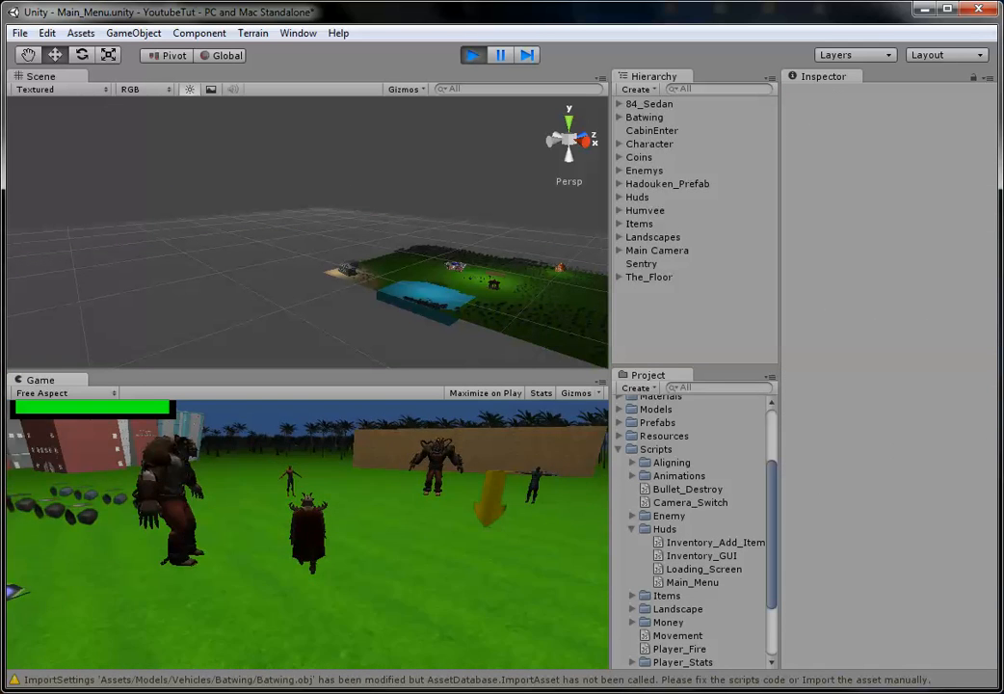
key(ctrl+p)
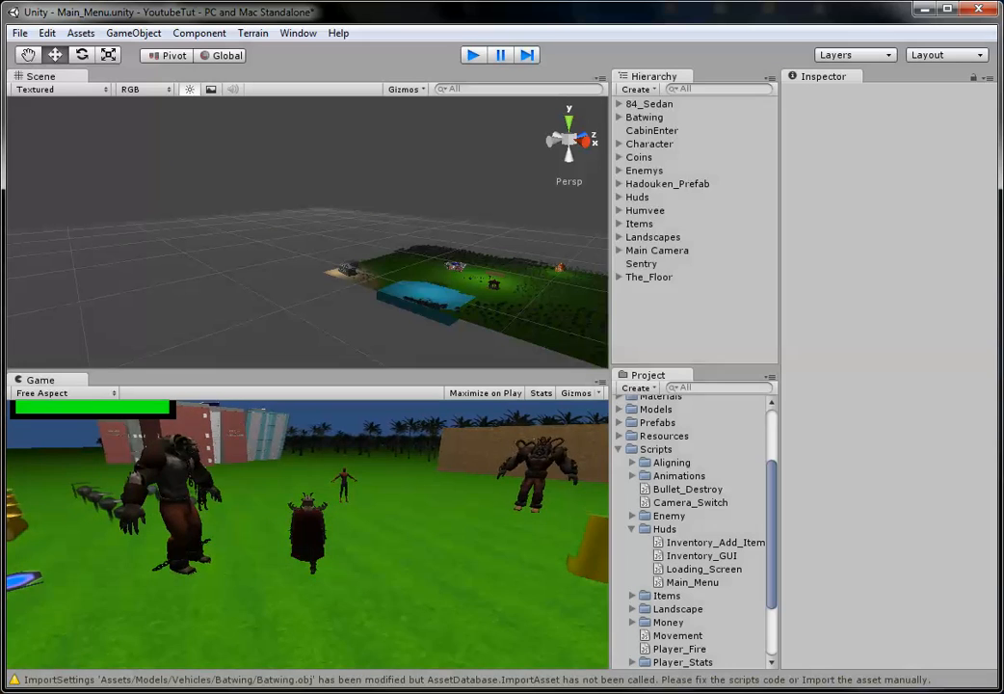
key(ctrl+s)
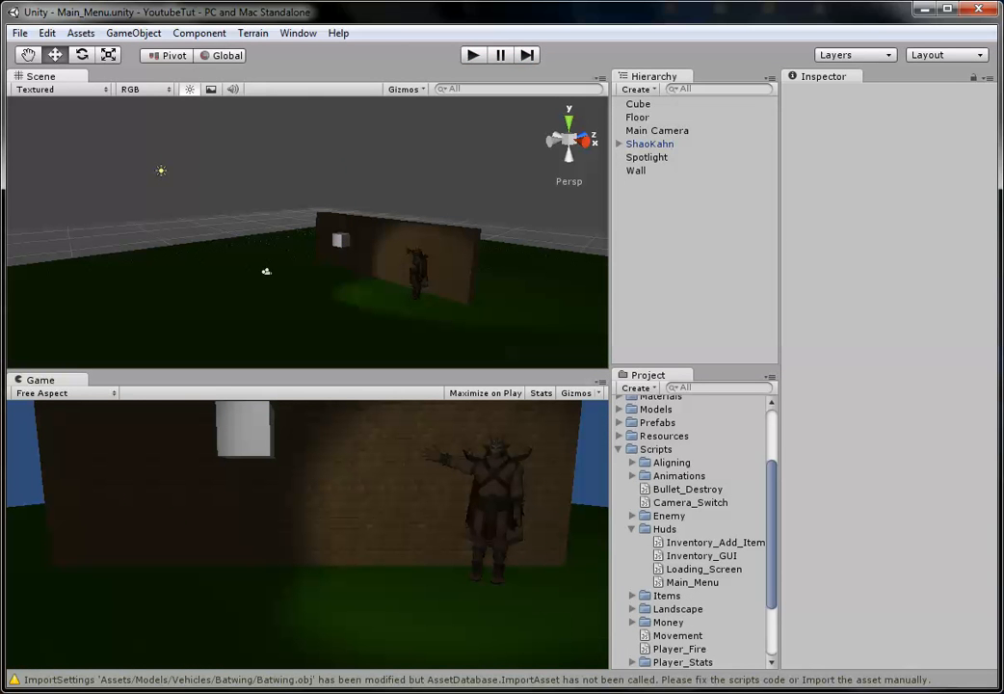